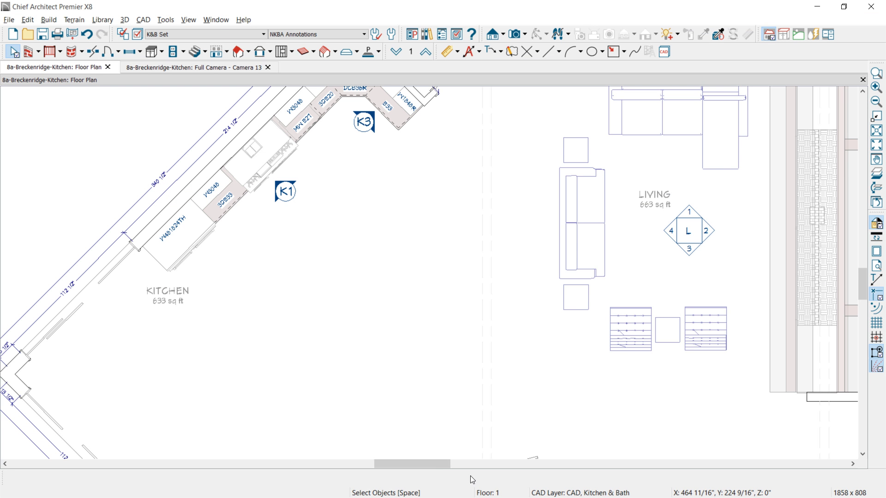
Step: Place three standard base cabinets side by side as an angled island facing away from the range wall
key("shift+t")
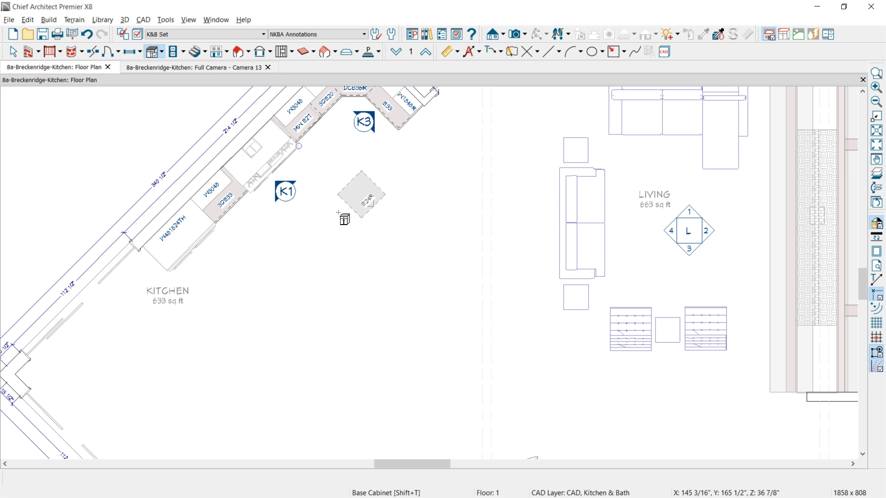
left_click(360, 194)
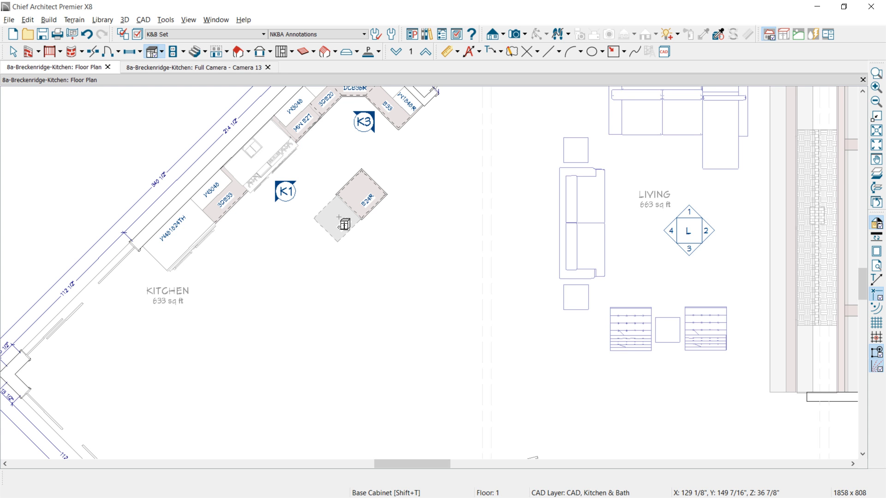
left_click(341, 220)
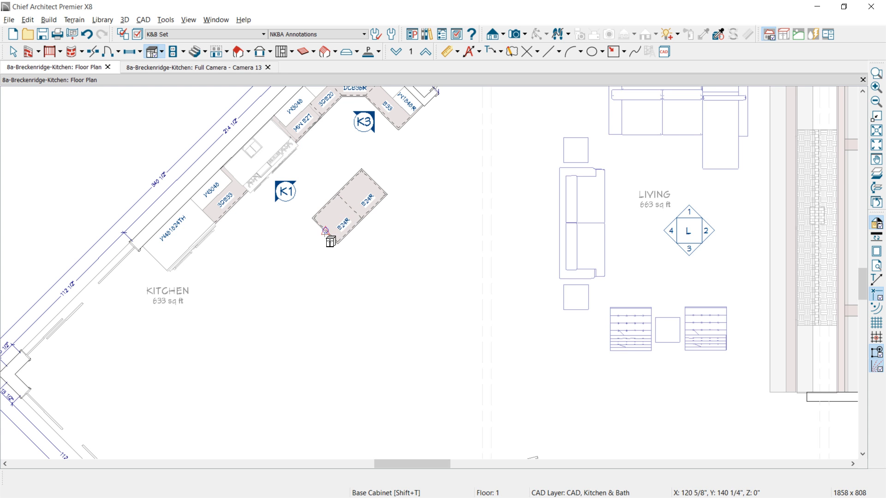
left_click(325, 245)
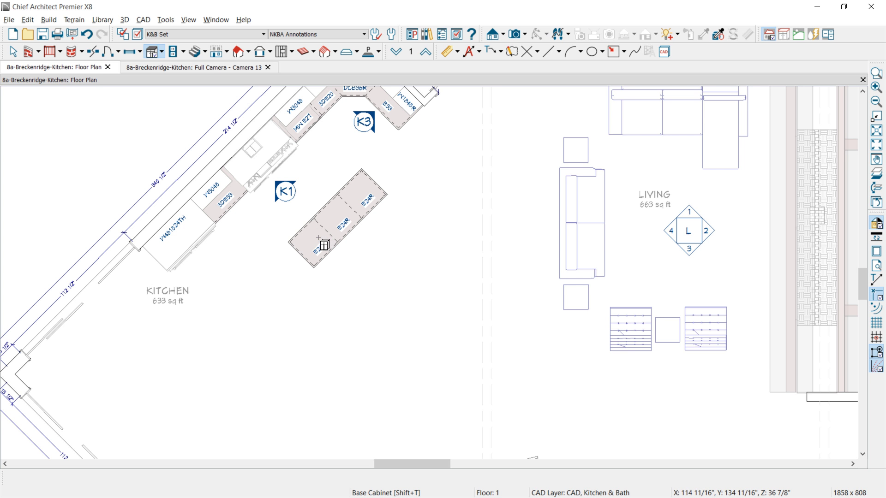
key("space")
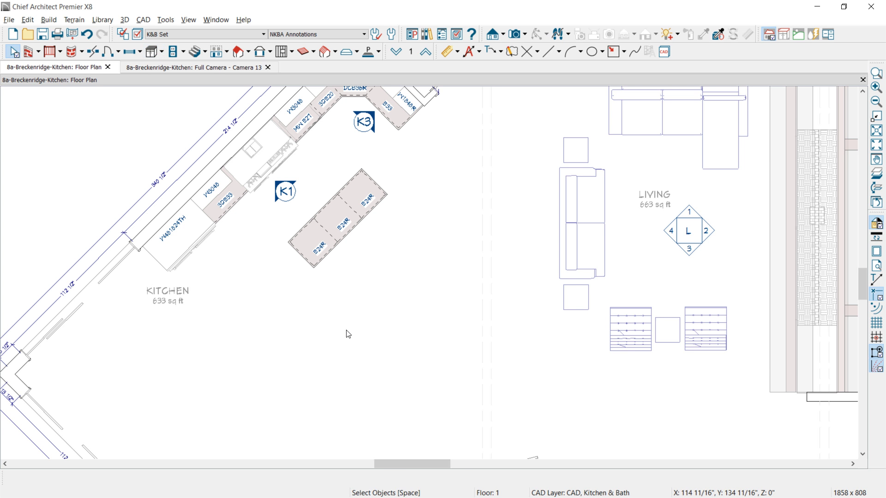
Step: Tile the Full Camera view and the floor plan side by side
key("ctrl+Tab")
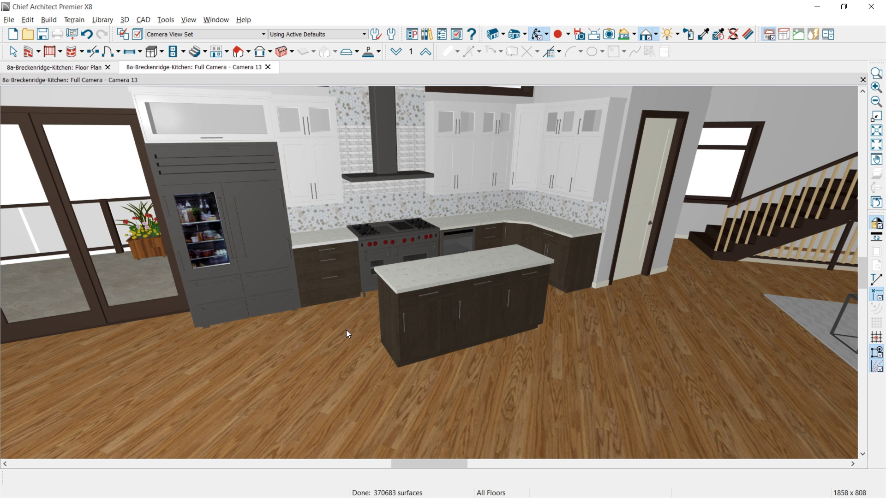
key("shift+F4")
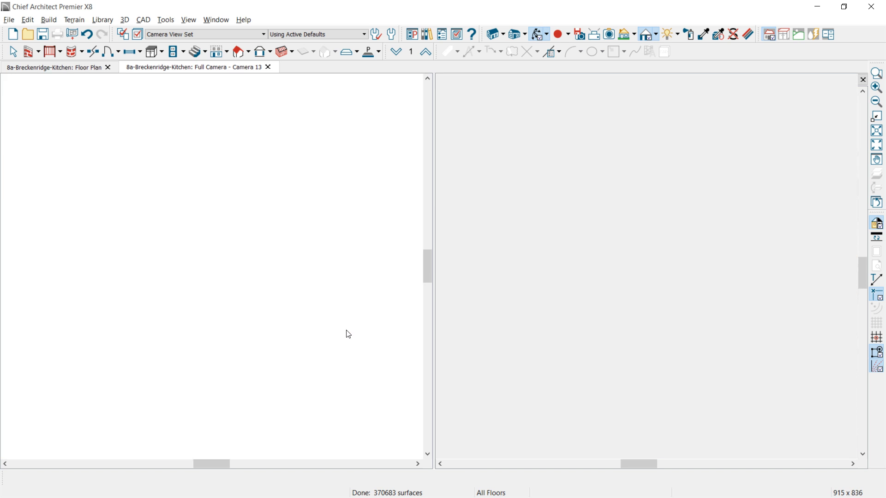
middle_click_drag(598, 197, 567, 287)
scroll(583, 211, "up", 4)
Step: Set all three island cabinets to a depth of 33" with a flat back on their countertops
left_click(586, 226)
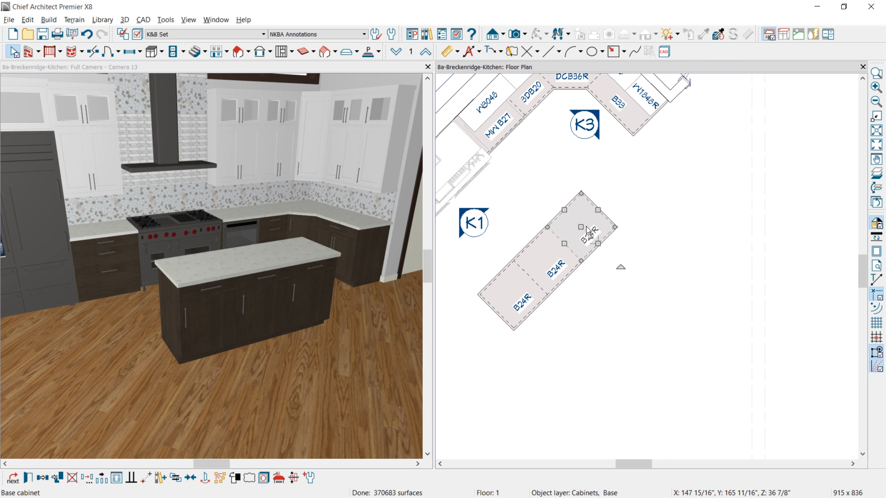
left_click(546, 262, "shift")
left_click(502, 290, "shift")
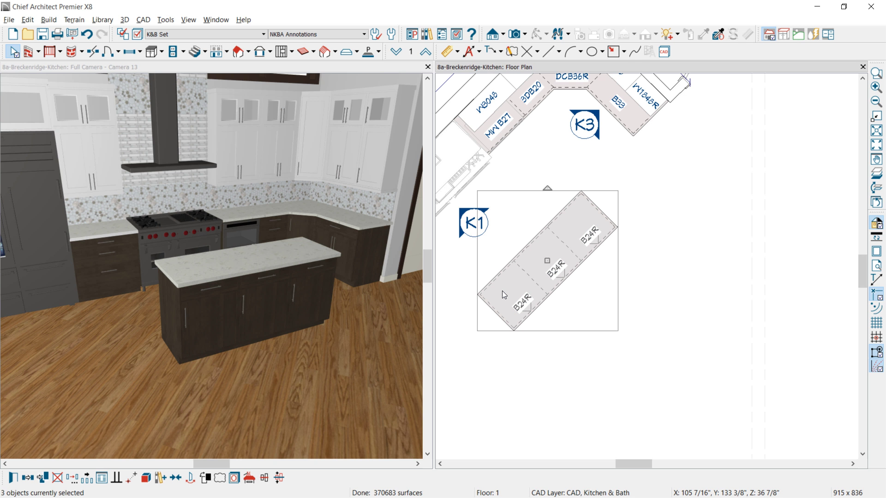
double_click(502, 291)
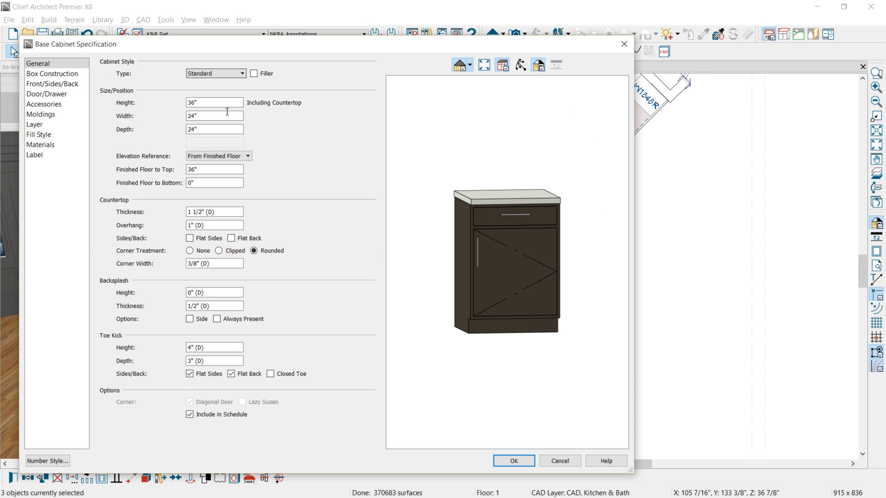
left_click_drag(214, 129, 184, 126)
type("33")
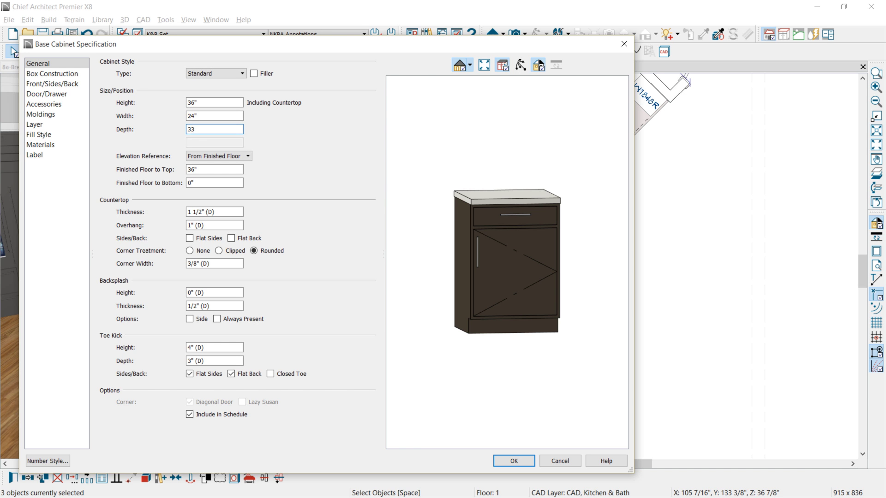
left_click(232, 239)
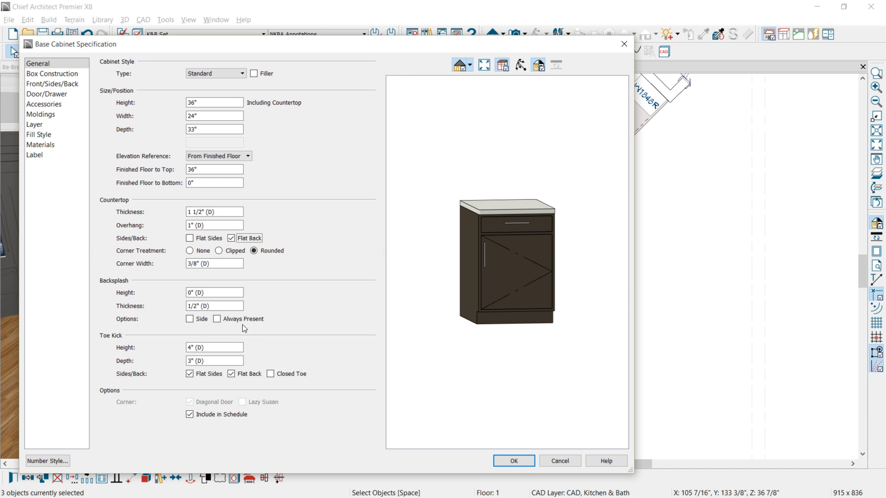
left_click(514, 462)
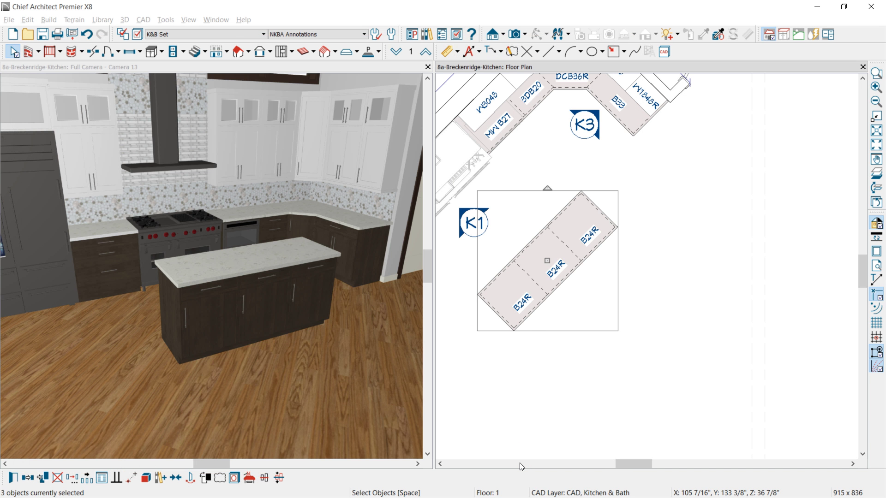
key("Escape")
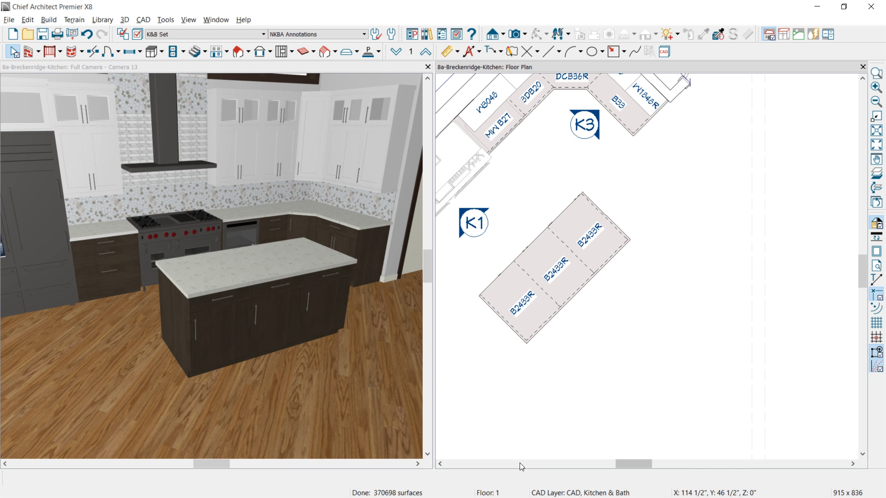
Step: Narrow the island end cabinet nearest the K3 marker to 21" and widen the cabinet at the opposite end to 36"
left_click(600, 237)
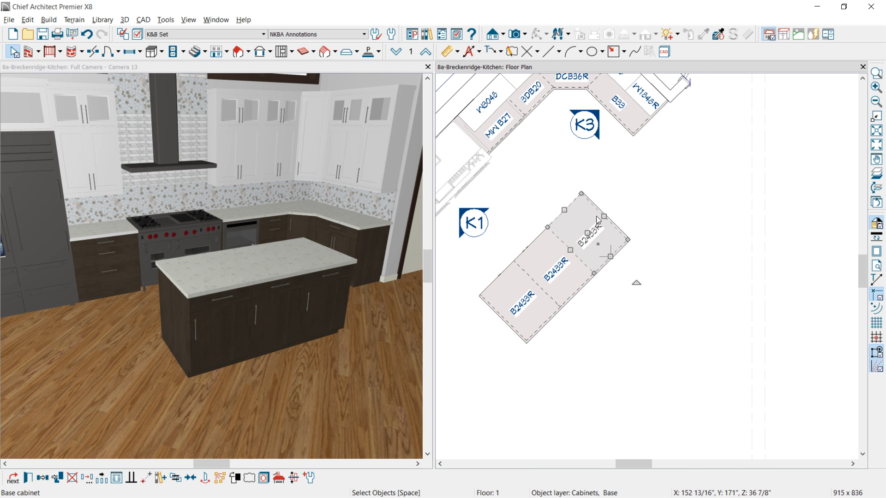
left_click_drag(601, 215, 596, 221)
left_click(517, 302)
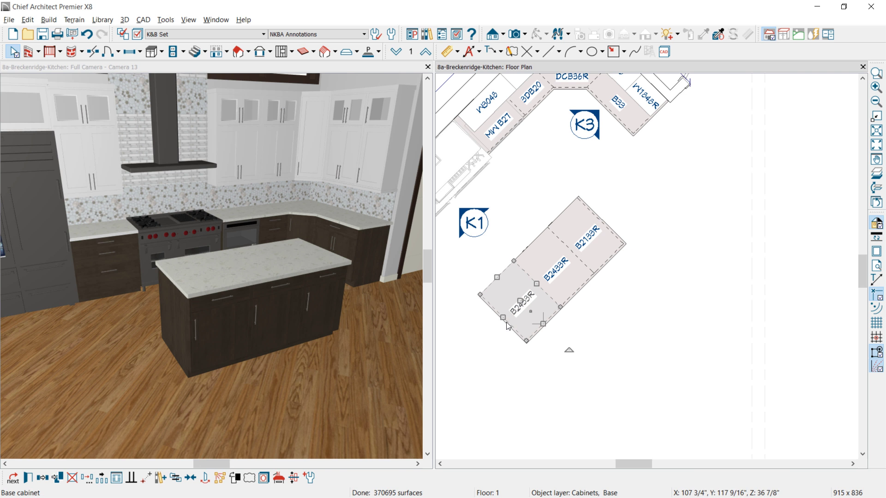
left_click_drag(501, 319, 482, 330)
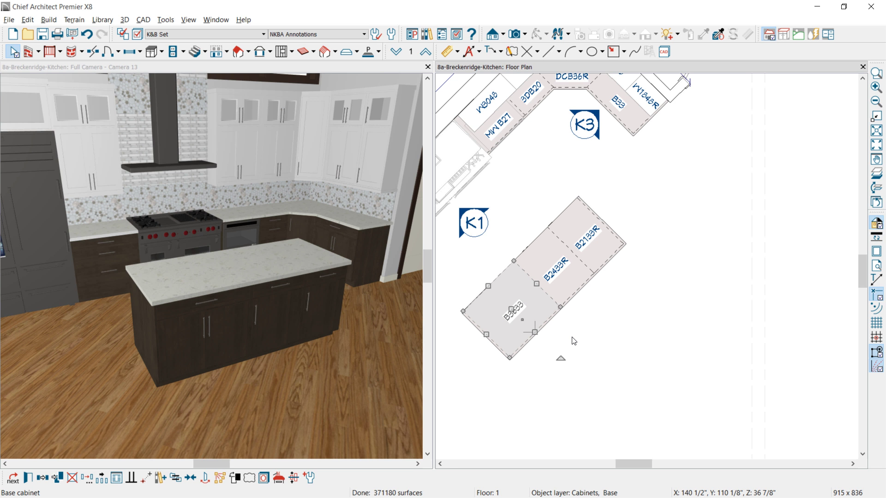
Step: Set the 36" wide island cabinet's height to 27" and its countertop thickness to 0"
key("Return")
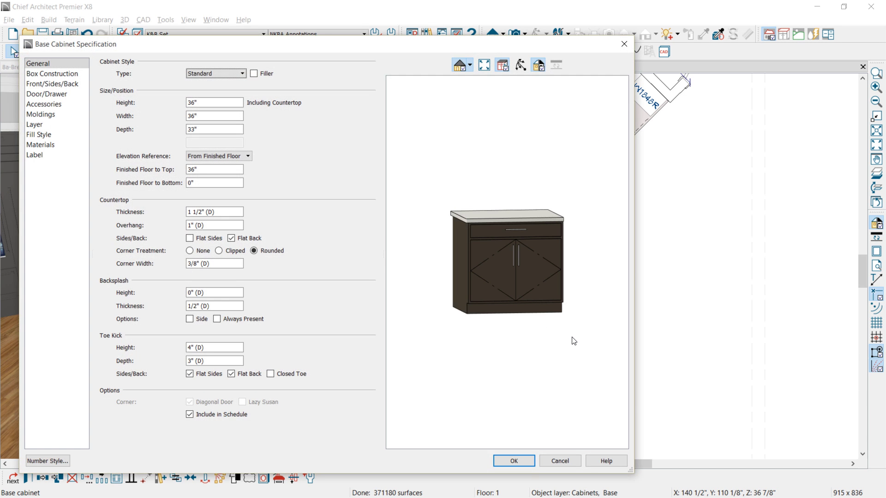
key("Tab")
type("27")
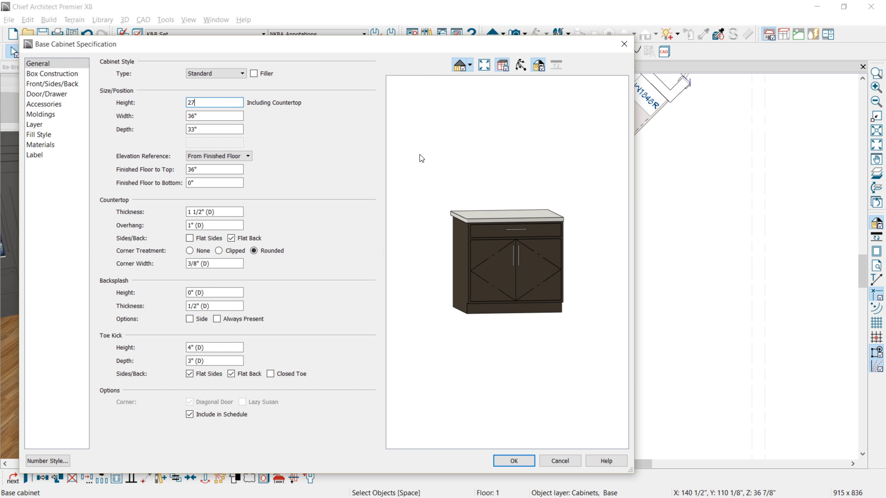
key("Tab")
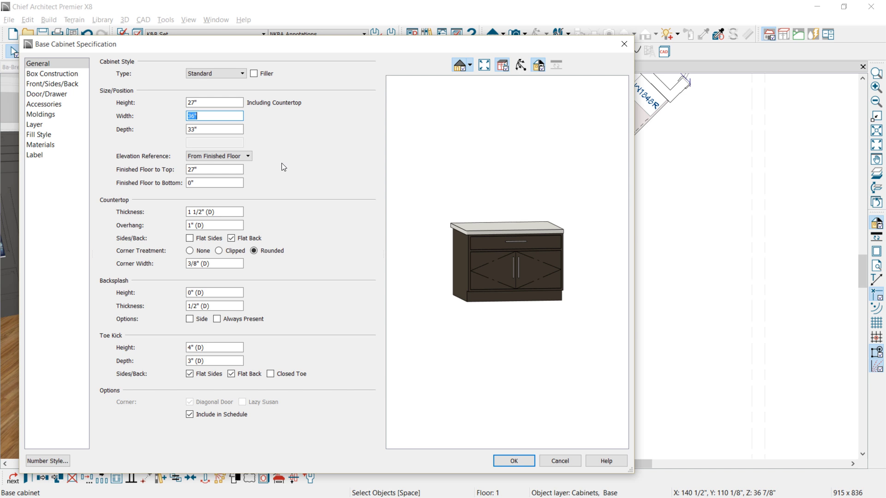
left_click_drag(224, 212, 176, 213)
type("0")
key("Tab")
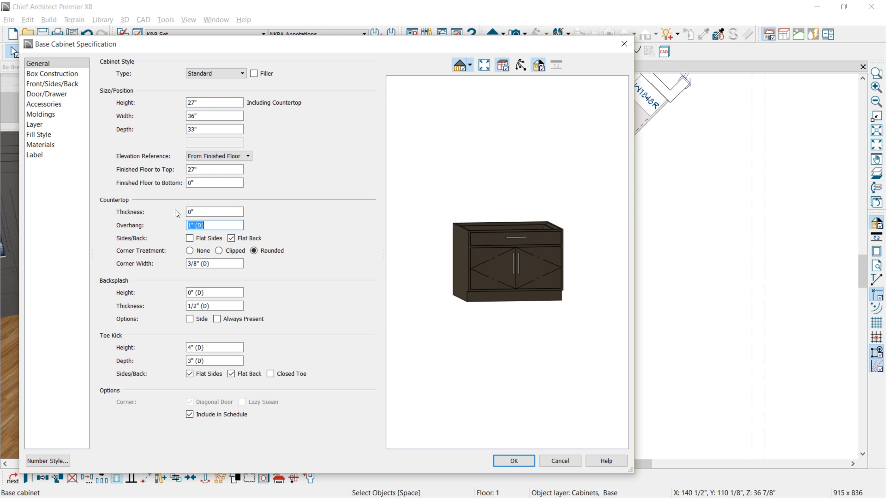
Step: Delete the drawer from the front of the 27" high island cabinet and apply the changes
left_click(490, 244)
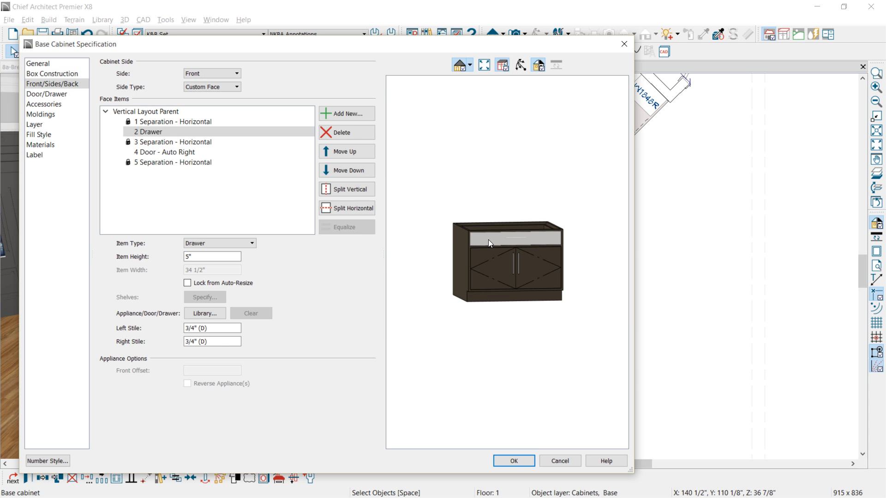
left_click(353, 133)
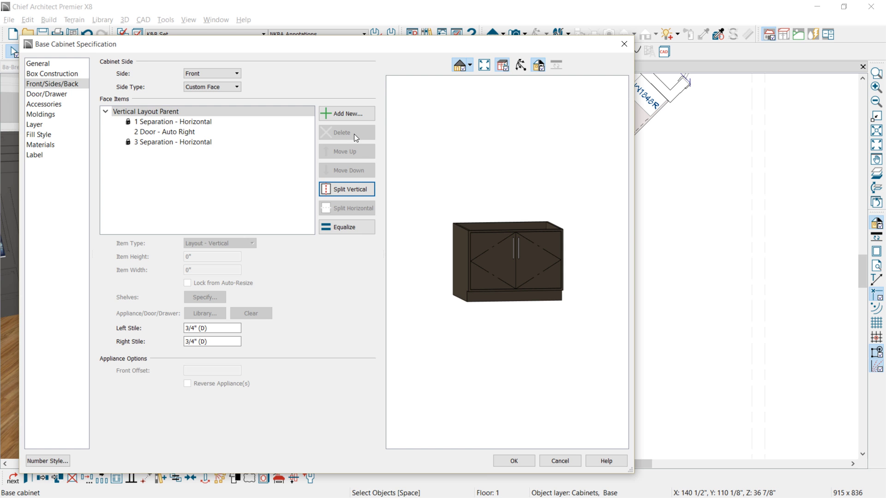
left_click(512, 462)
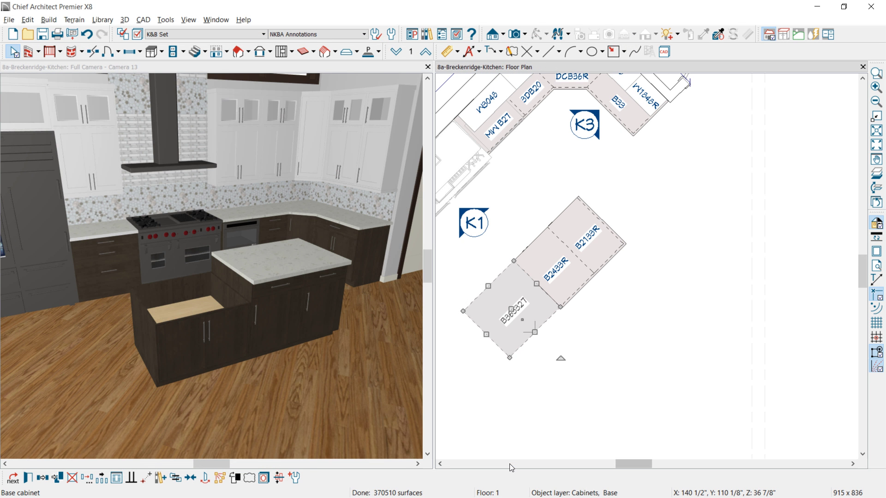
Step: Set the right side of the 21" wide island end cabinet to a Custom Face
left_click(316, 303)
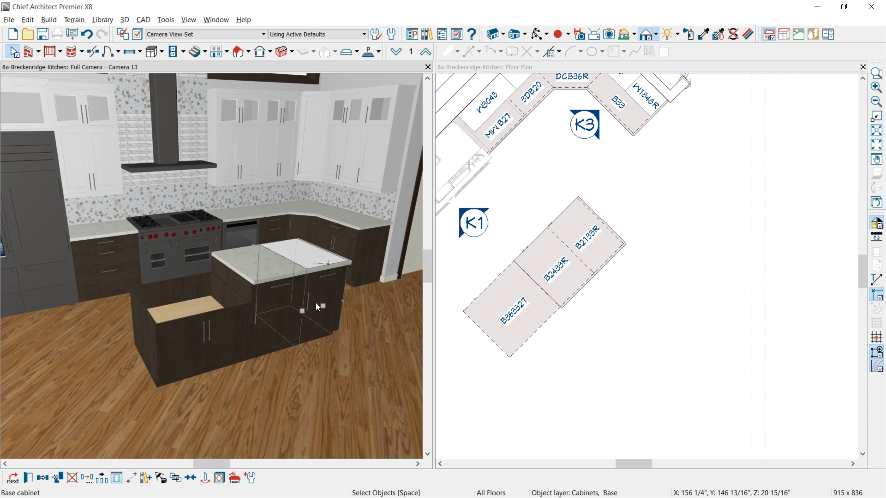
double_click(316, 302)
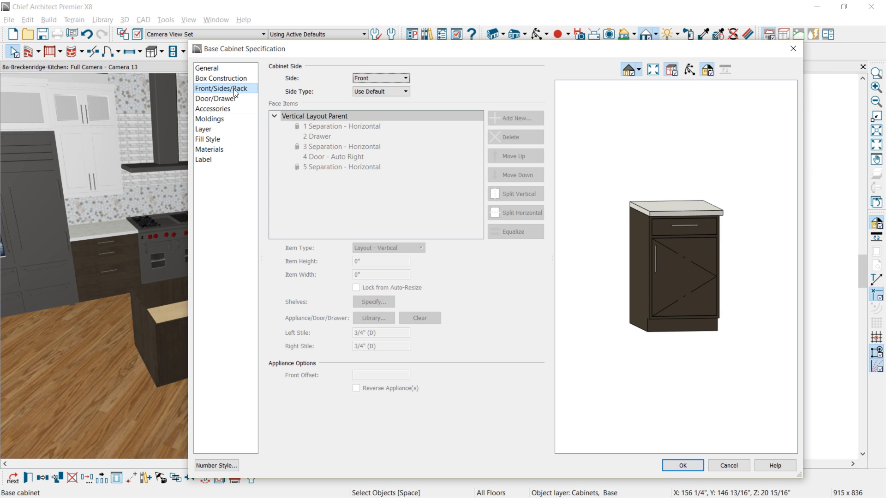
left_click(392, 78)
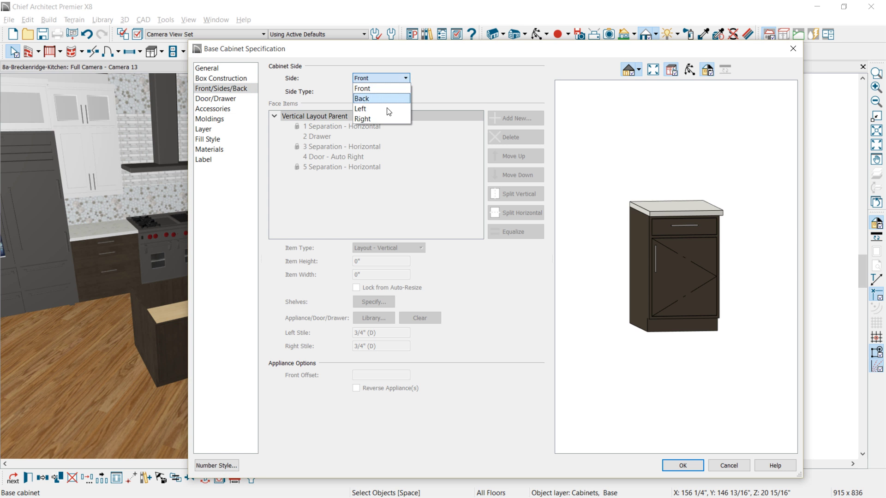
left_click(385, 119)
left_click(406, 91)
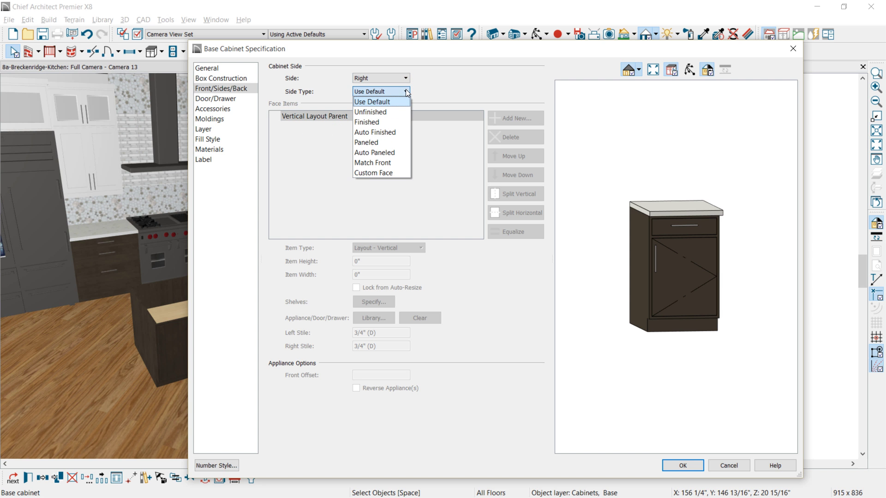
left_click(391, 173)
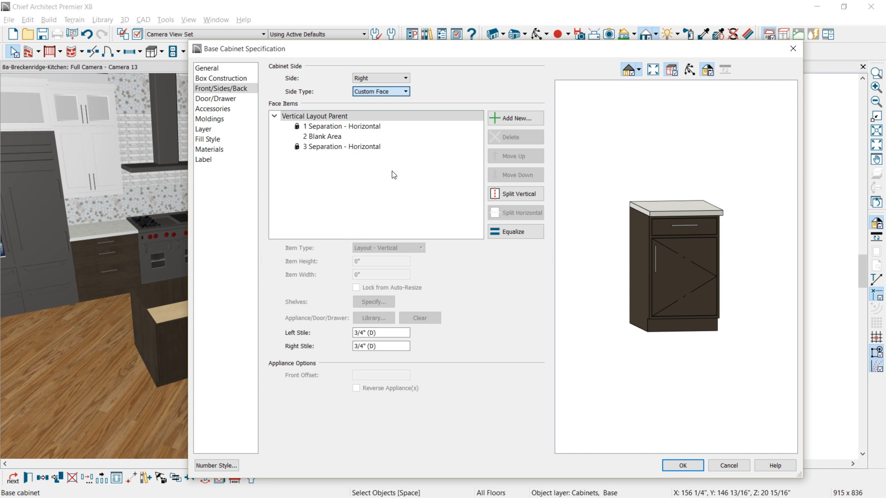
Step: Add a 13 1/2" high Door - Panel item below the blank area on the cabinet's right side
left_click(689, 69)
left_click_drag(732, 253, 613, 257)
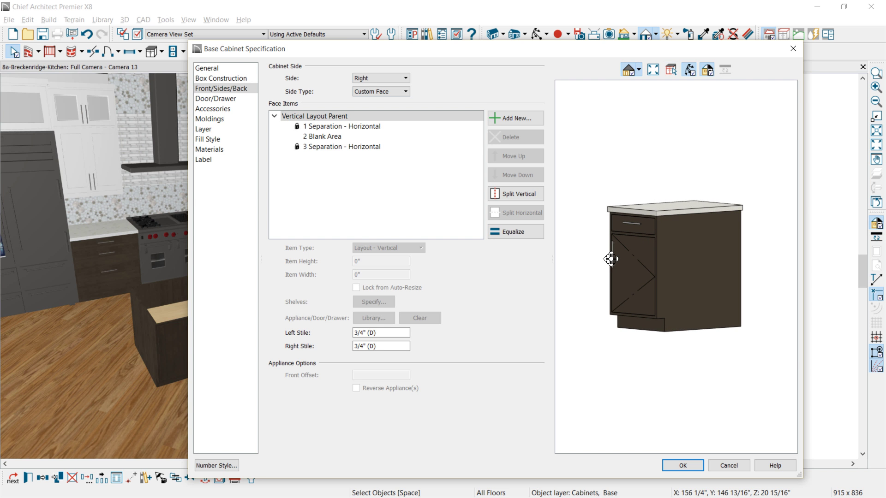
left_click(327, 137)
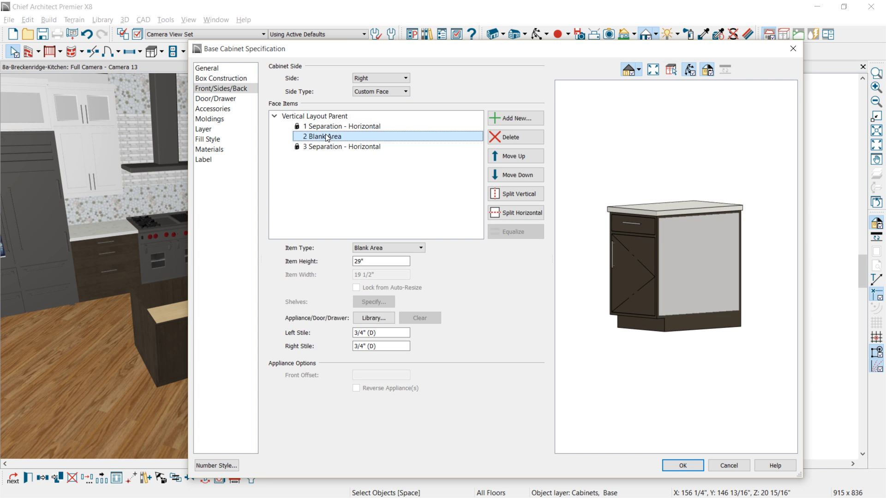
left_click(525, 117)
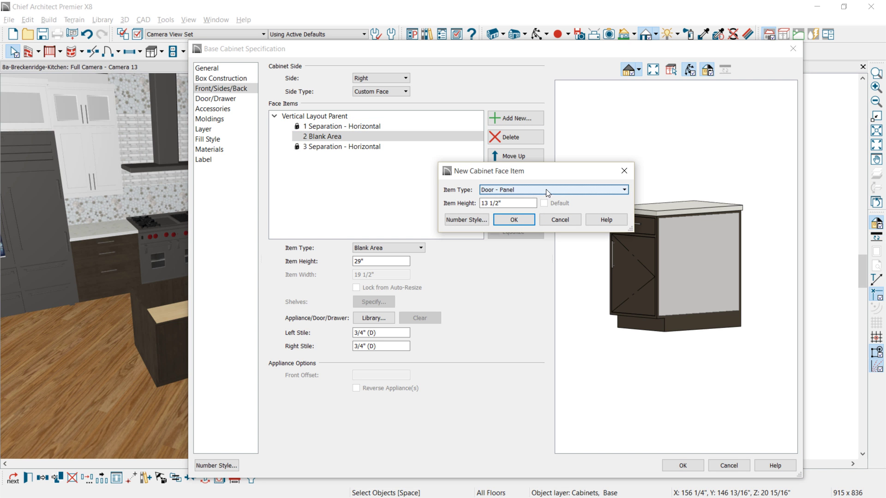
left_click(513, 220)
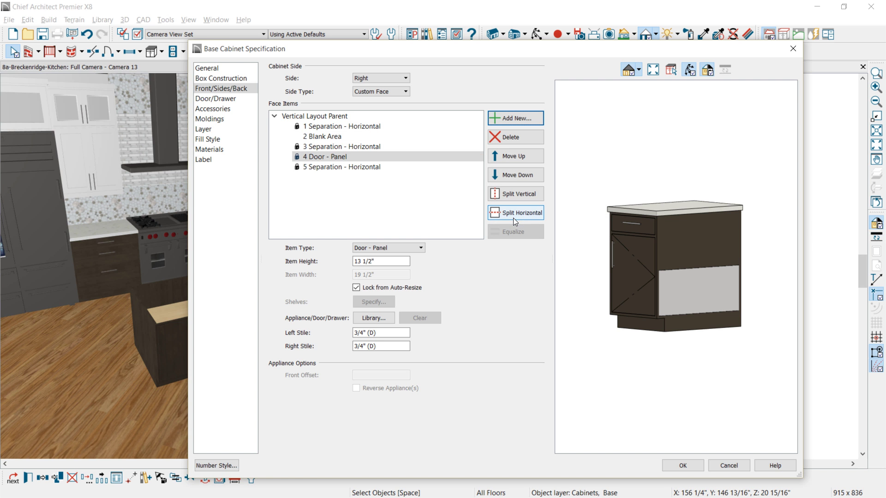
Step: Change the cabinet side's blank area to Door - Panel and assign it the Framed Door from the user catalog's Breckenridge folder
left_click(341, 137)
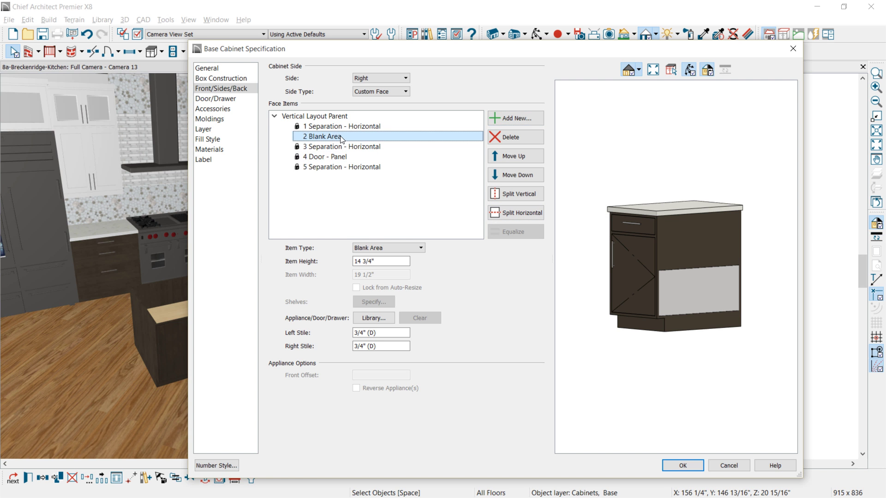
left_click(422, 248)
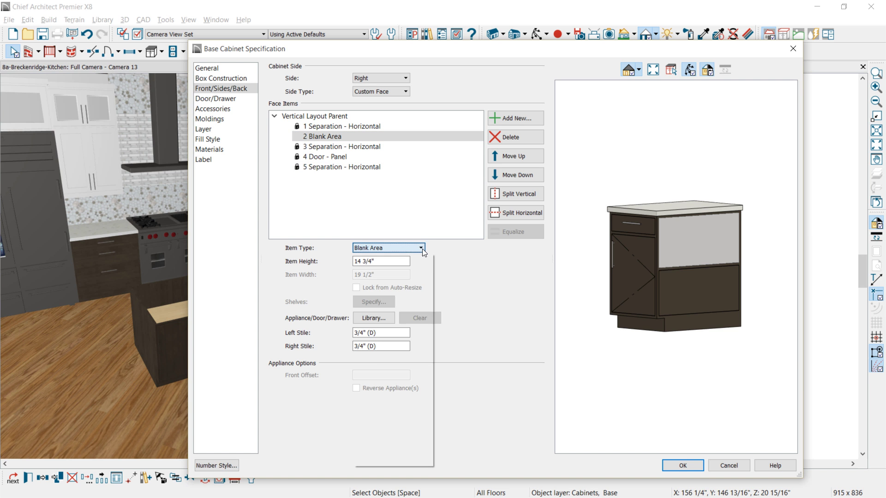
left_click(396, 349)
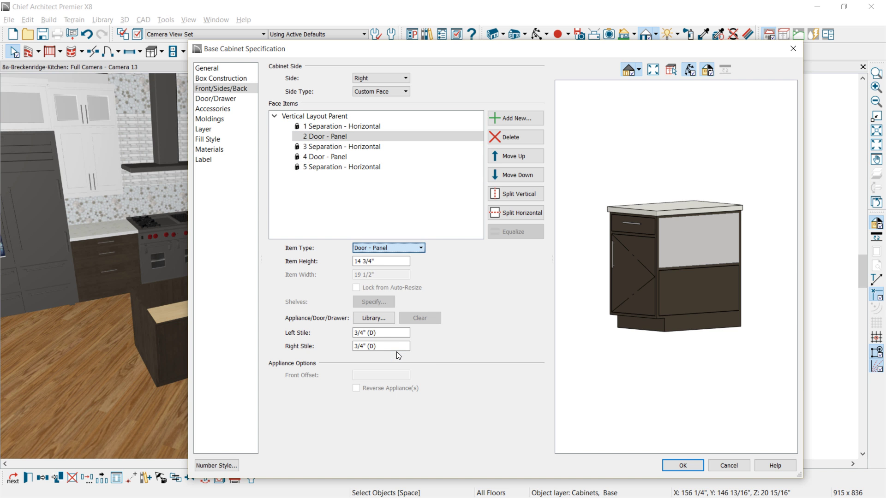
left_click(376, 319)
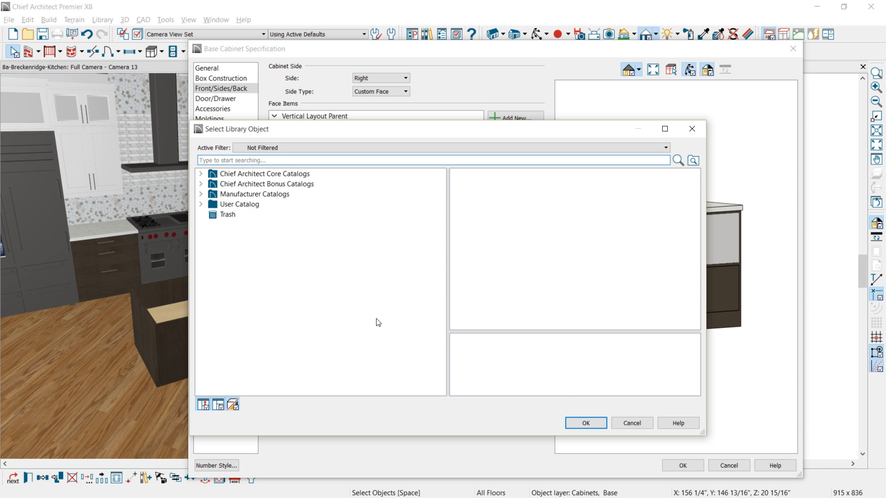
left_click(202, 205)
left_click(213, 215)
left_click(262, 224)
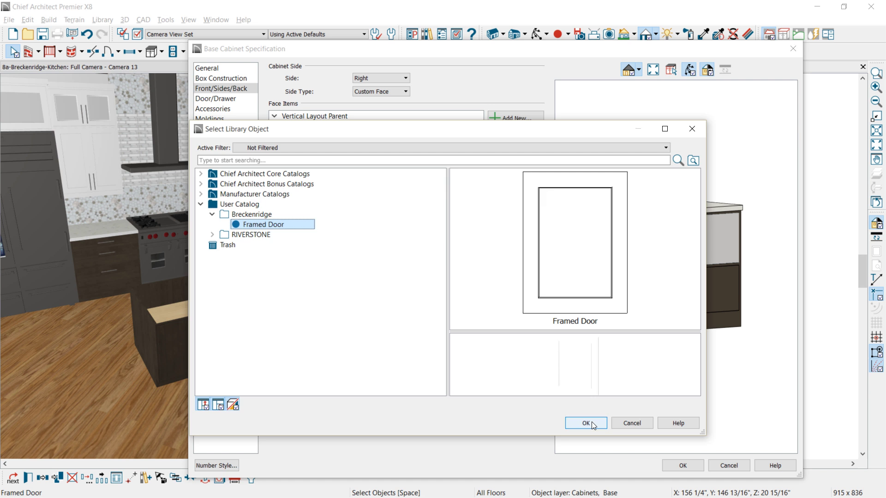
left_click(585, 423)
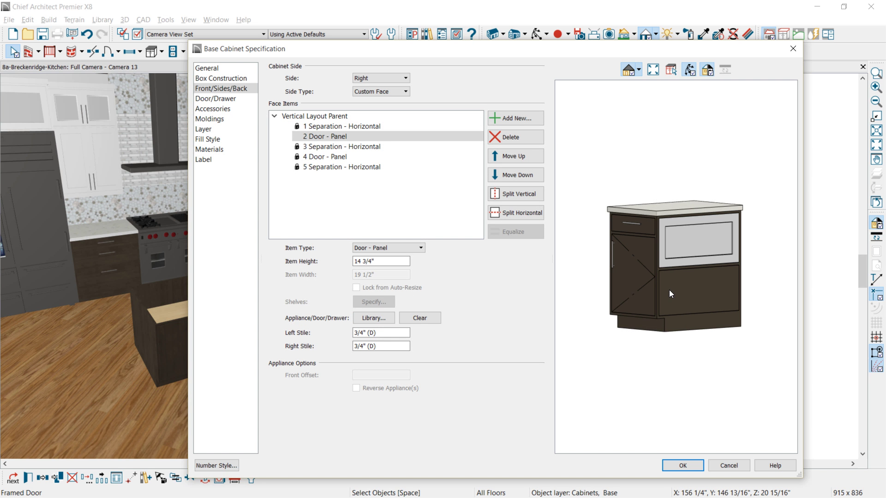
Step: Assign the Breckenridge Framed Door to the lower Door - Panel on the cabinet's right side and apply the changes
left_click(362, 157)
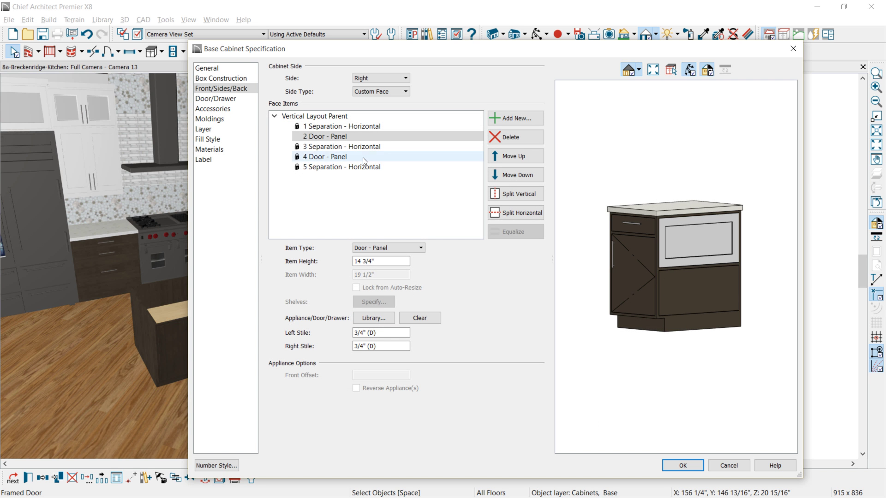
left_click(382, 317)
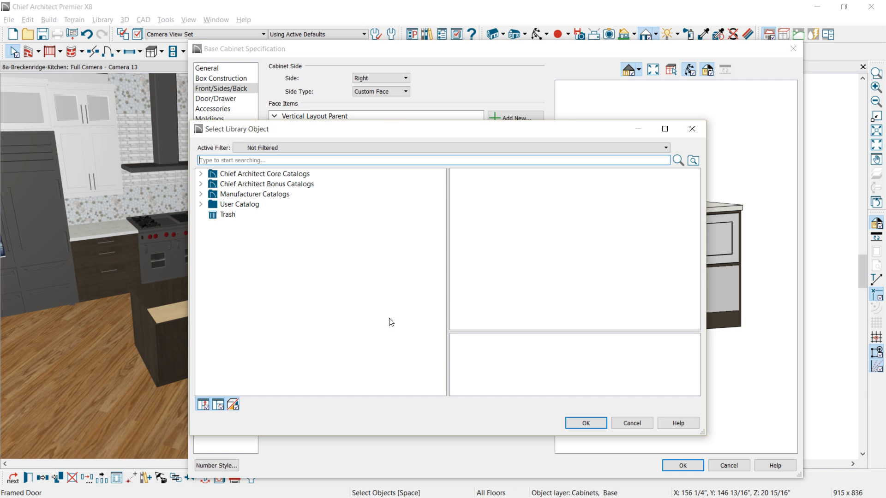
left_click(201, 204)
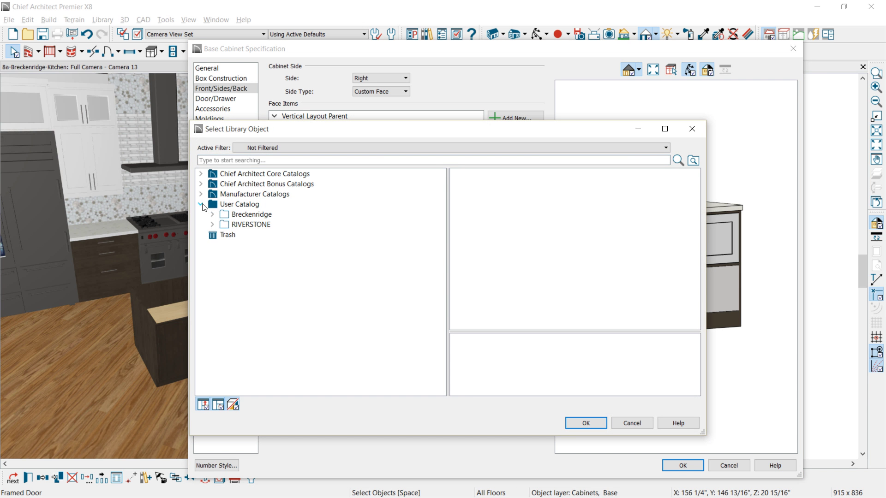
left_click(213, 215)
left_click(258, 225)
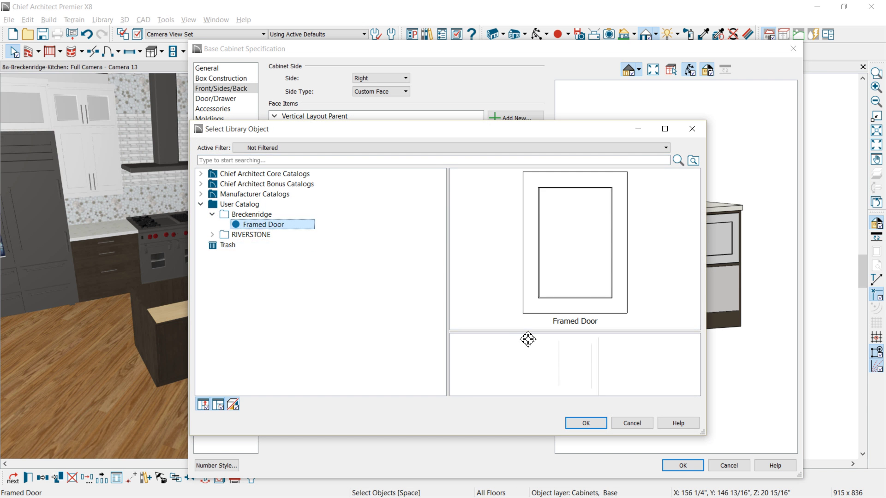
left_click(585, 258)
left_click(593, 423)
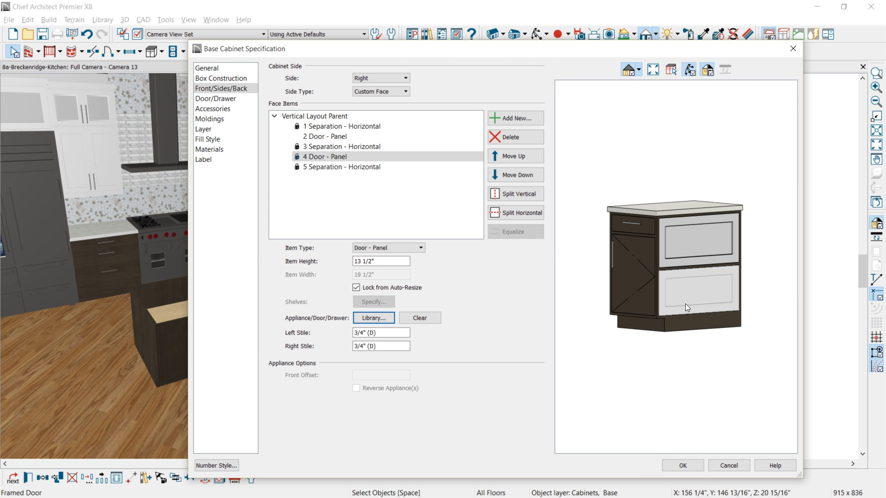
left_click(683, 466)
Step: Apply the end cabinet's dark brown door material to its white side panels and switch the camera to a line-drawn rendering
left_click(390, 68)
left_click(547, 34)
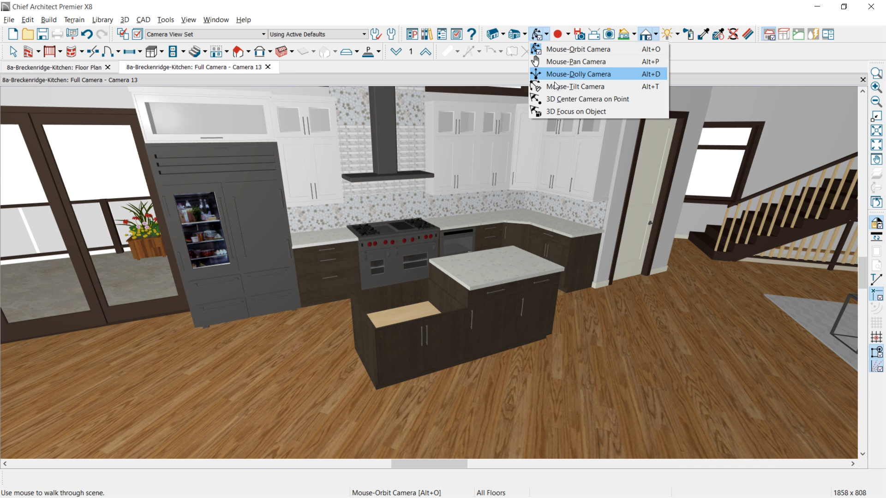
left_click(561, 97)
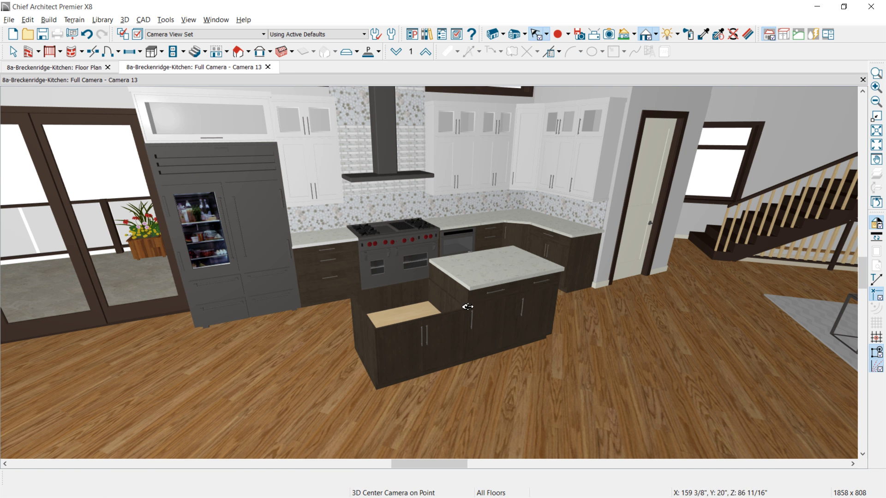
left_click(441, 353)
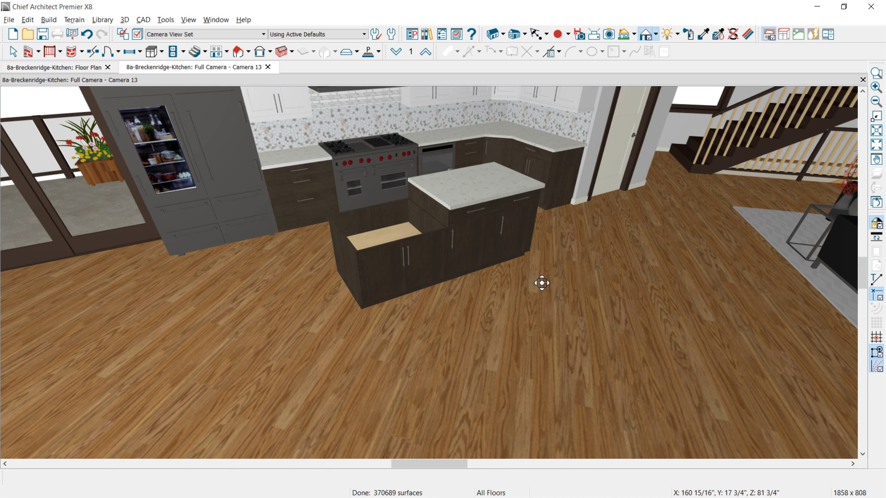
left_click_drag(607, 249, 444, 233)
left_click(708, 36)
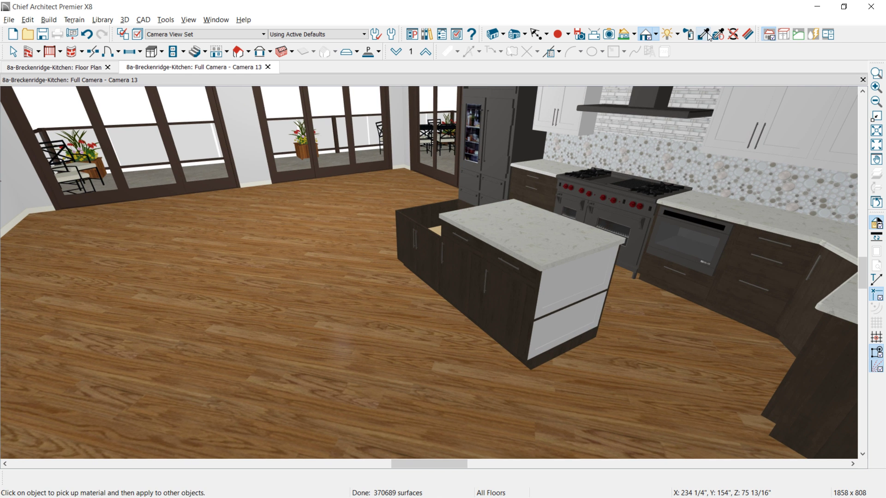
left_click(518, 277)
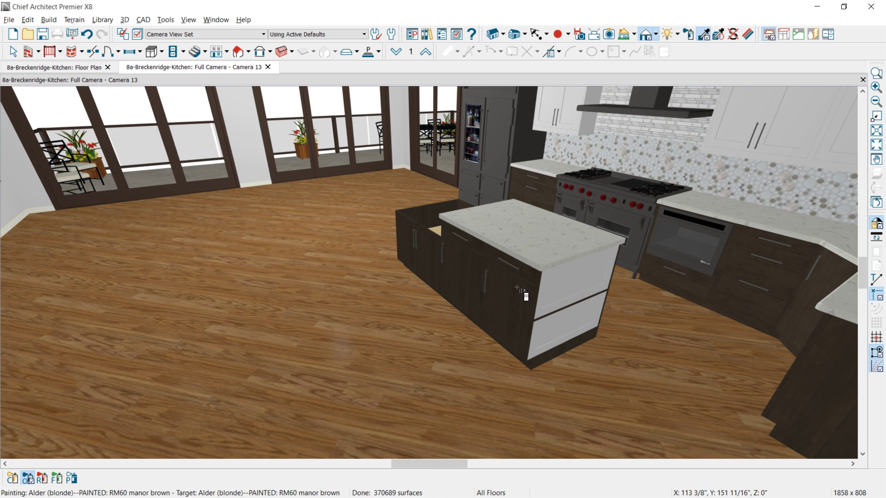
left_click(548, 293)
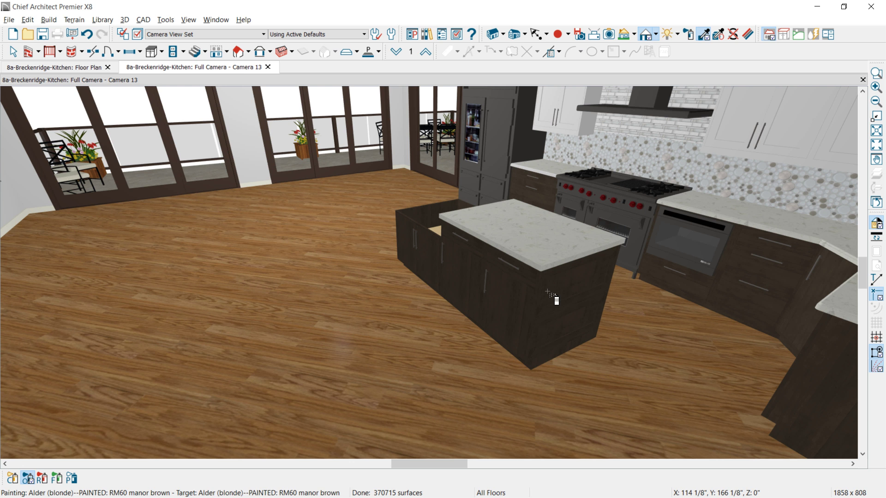
left_click(655, 35)
left_click(672, 64)
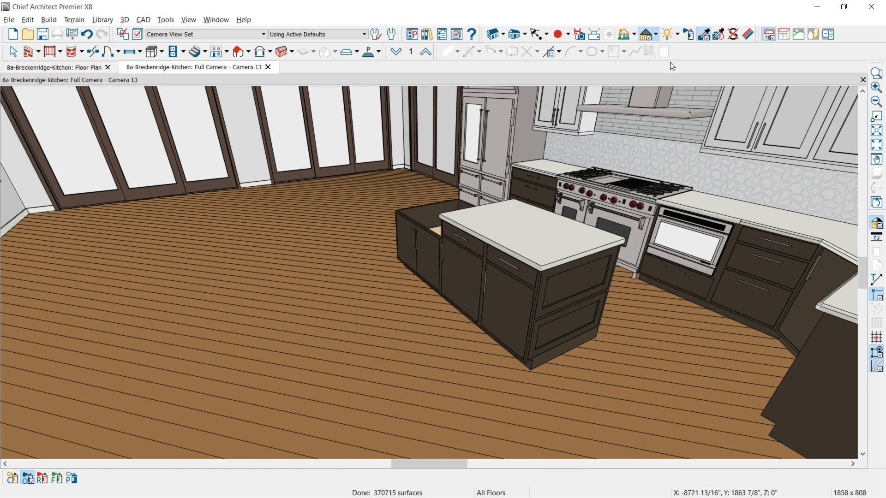
Step: Add a 9" high Drawer item below the existing drawer on the front of the paneled island end cabinet
left_click(504, 297)
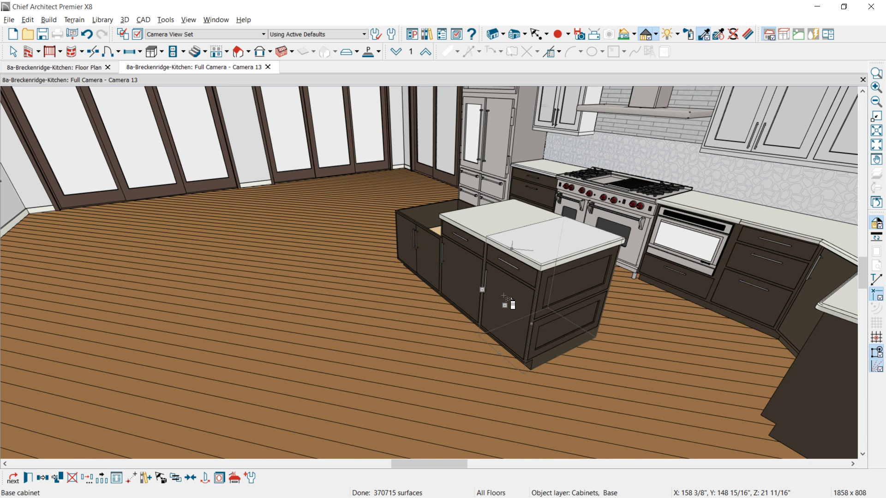
double_click(504, 296)
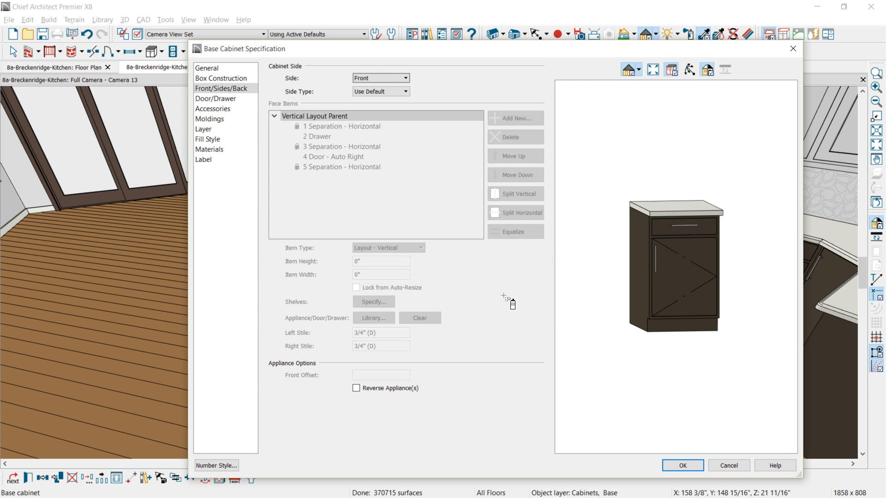
left_click(666, 231)
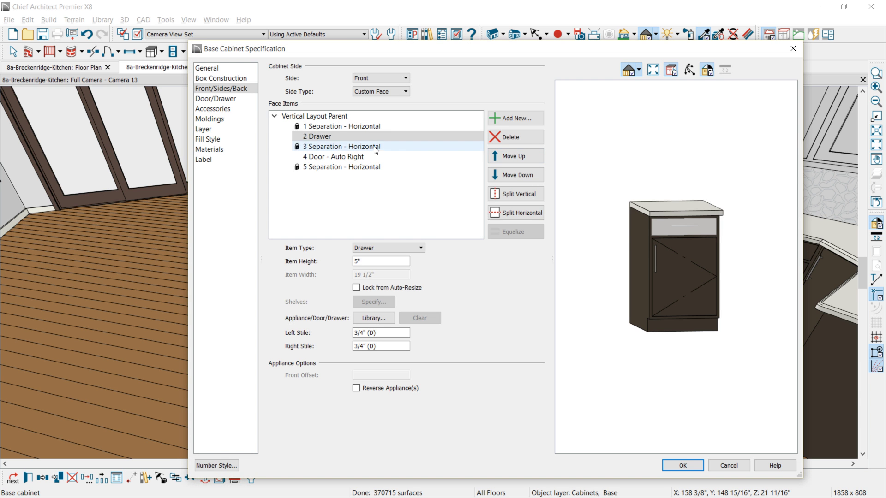
left_click(462, 147)
left_click(516, 118)
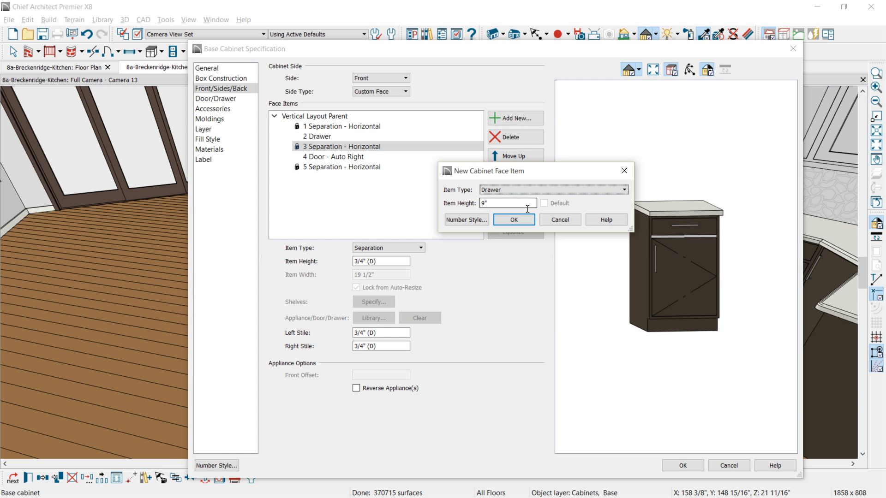
left_click(518, 218)
Step: Change the door at the bottom of the end cabinet's front to a Drawer and apply the changes
left_click(347, 176)
left_click(418, 248)
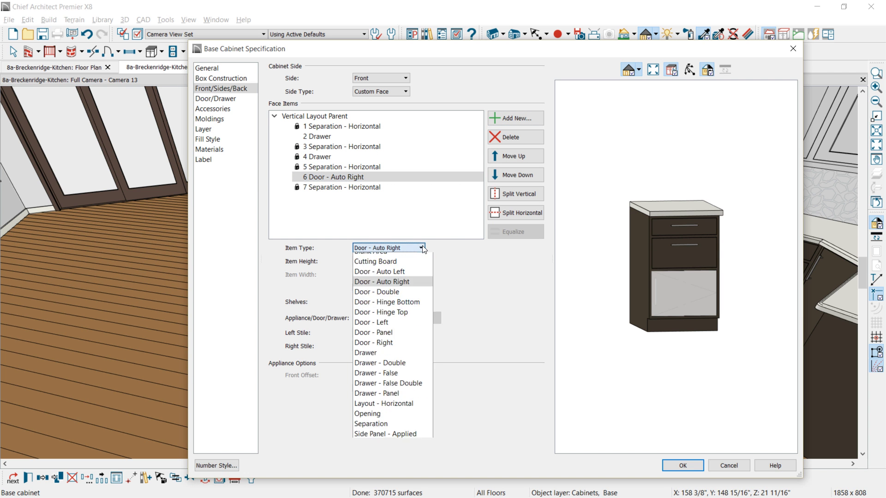
left_click(392, 369)
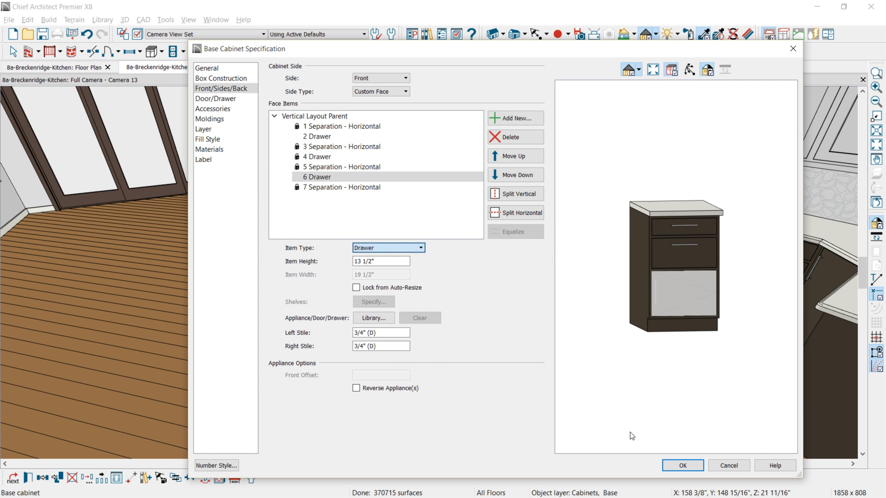
left_click(683, 465)
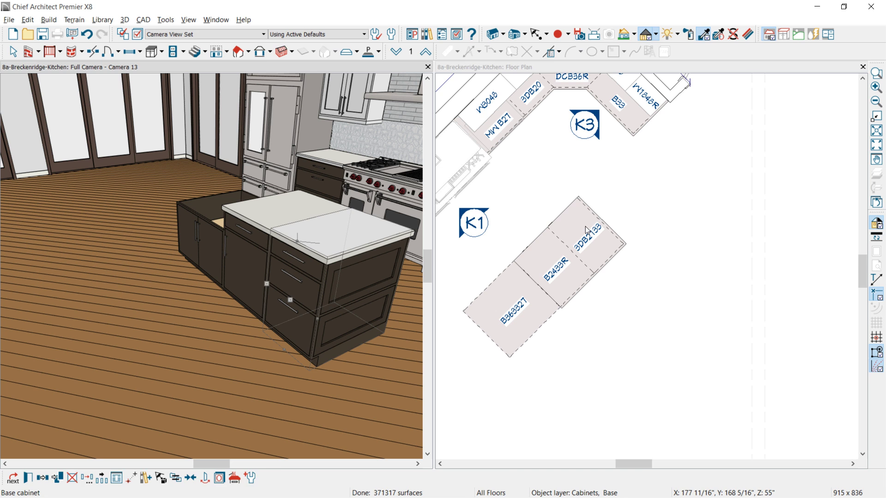
Step: Reflect a copy of the B2433R and 3DB2133 cabinets about the lowered 36" wide island cabinet in the floor plan
left_click(585, 227)
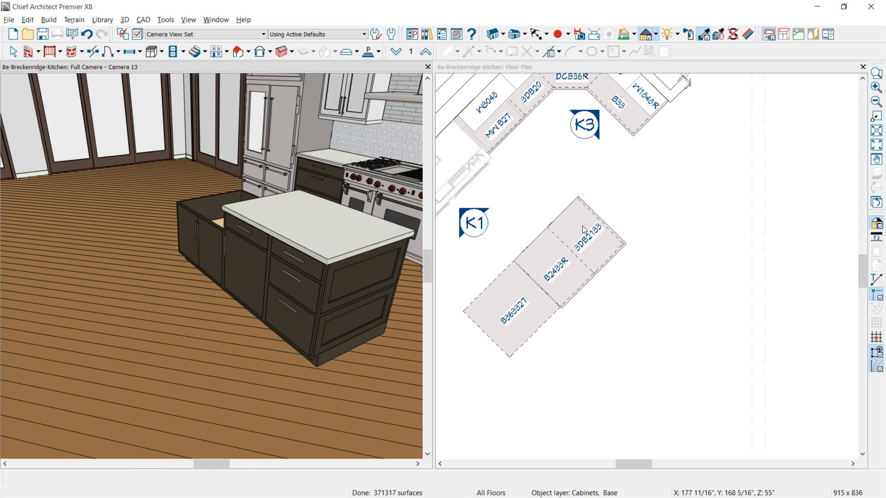
left_click(552, 263, "shift")
middle_click_drag(586, 288, 638, 229)
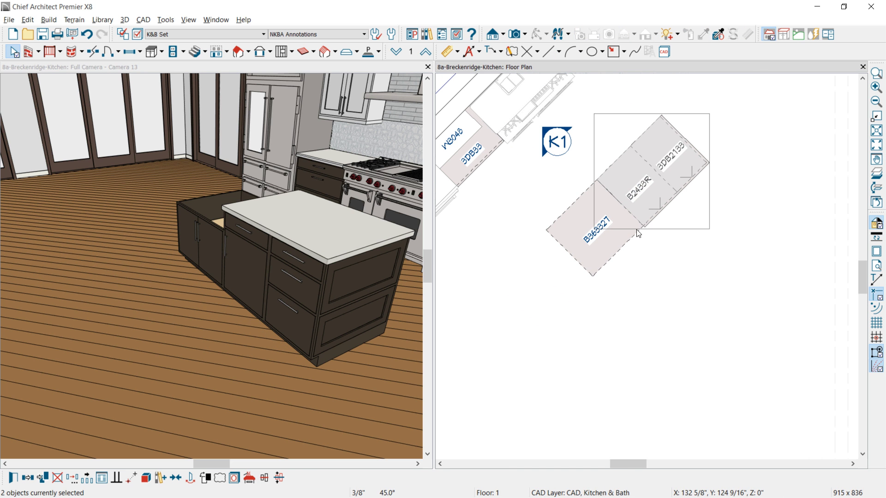
left_click(43, 478)
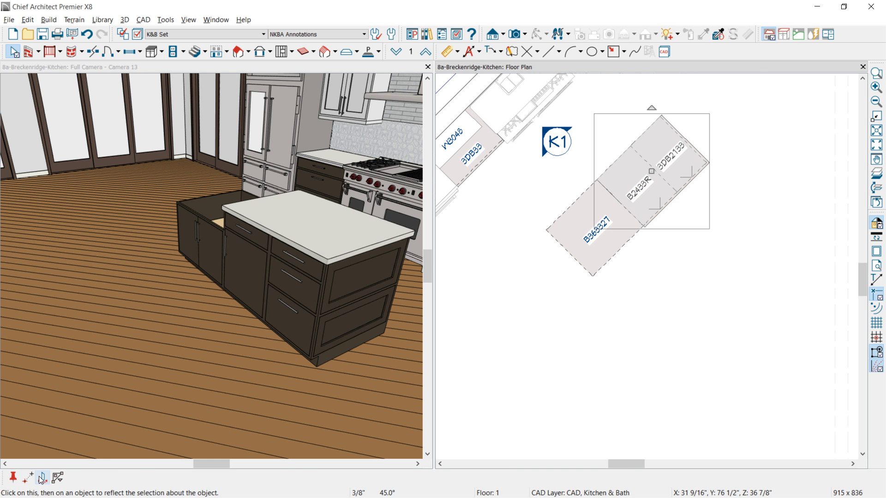
left_click(43, 479)
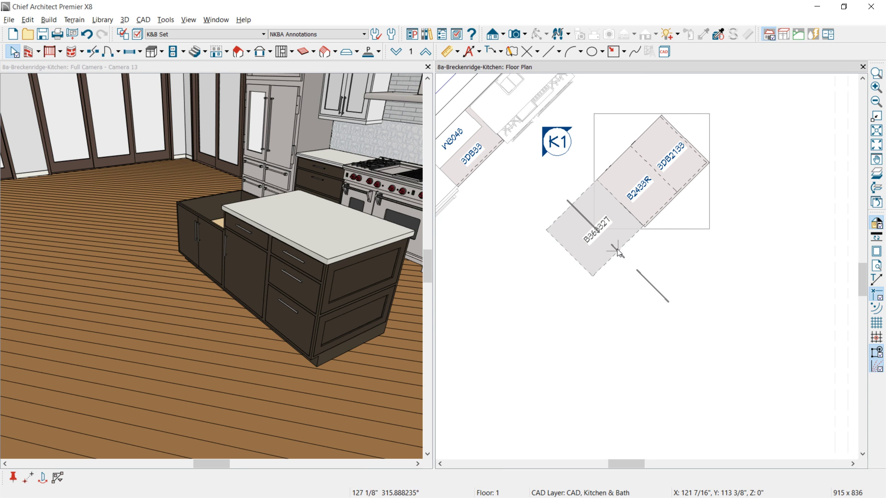
left_click(618, 251)
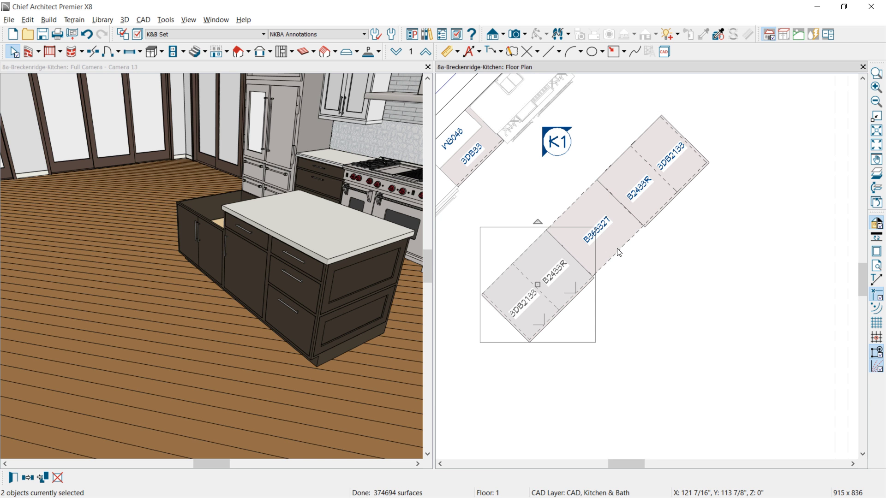
key("Escape")
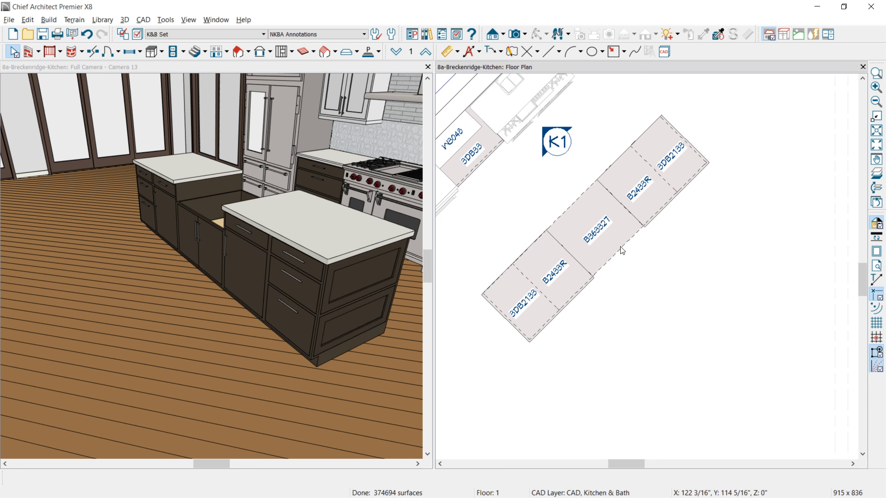
Step: Maximize the camera view and orbit it to examine the whole island from the front
double_click(386, 65)
left_click(546, 34)
left_click(553, 47)
left_click_drag(423, 258, 520, 271)
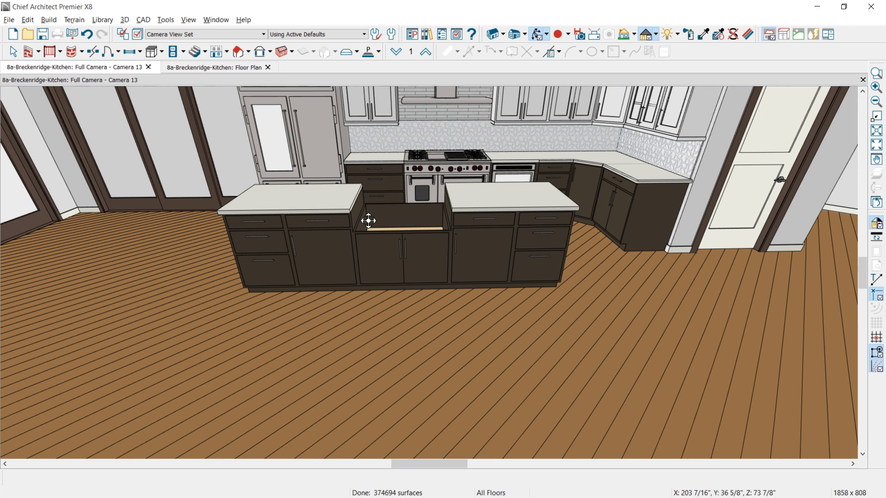
key("space")
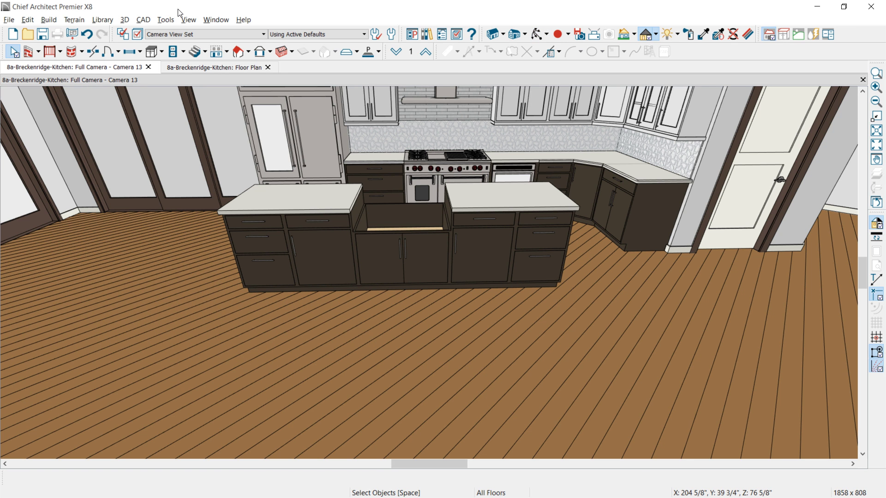
Step: Show the camera view and floor plan side by side and place the Apron Front Sink from Breckenridge Appliances-Fixtures in the island's center cabinet
key("shift+F4")
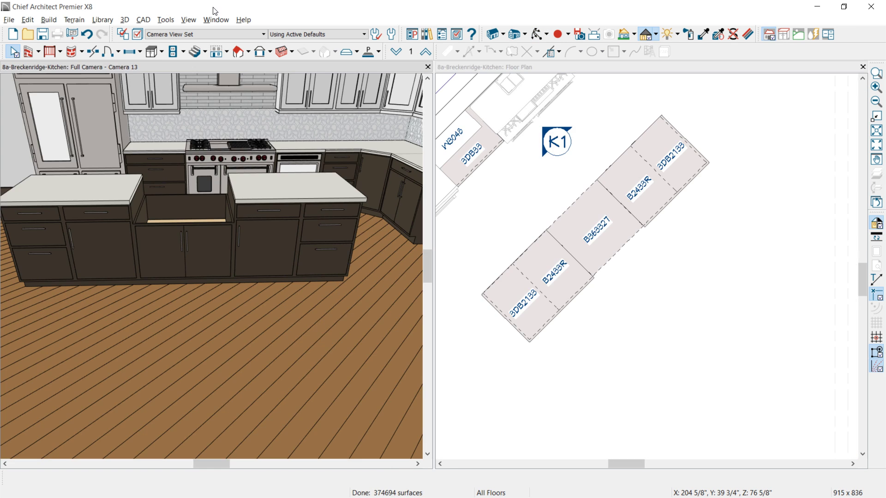
left_click(427, 35)
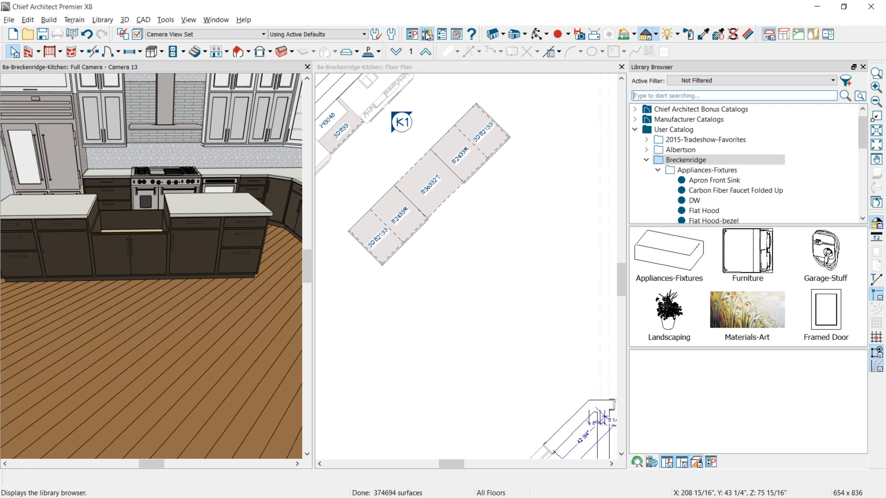
left_click(707, 171)
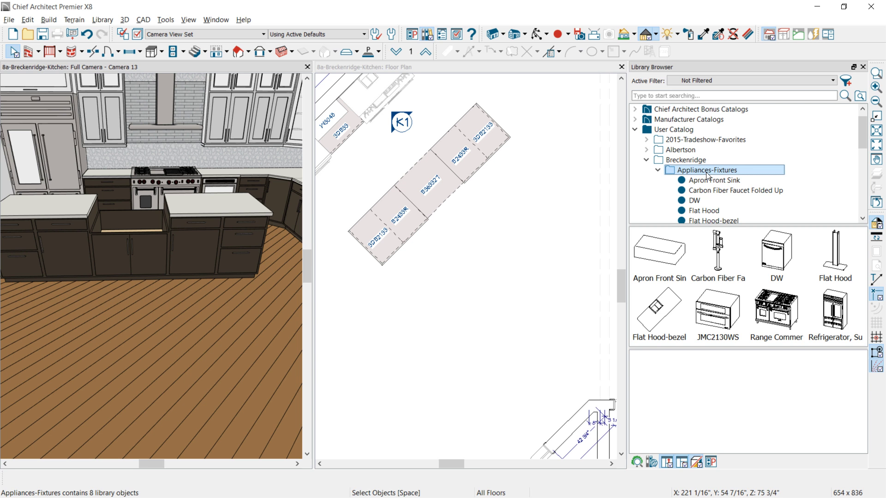
left_click(704, 181)
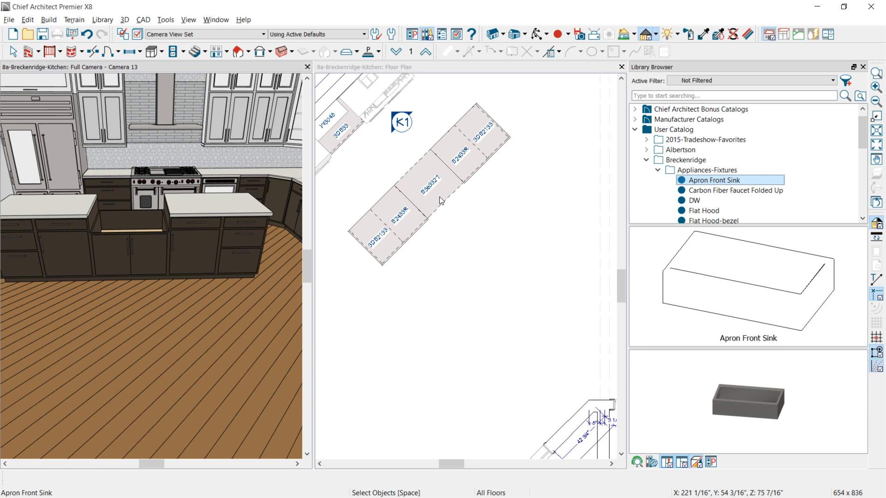
left_click(438, 72)
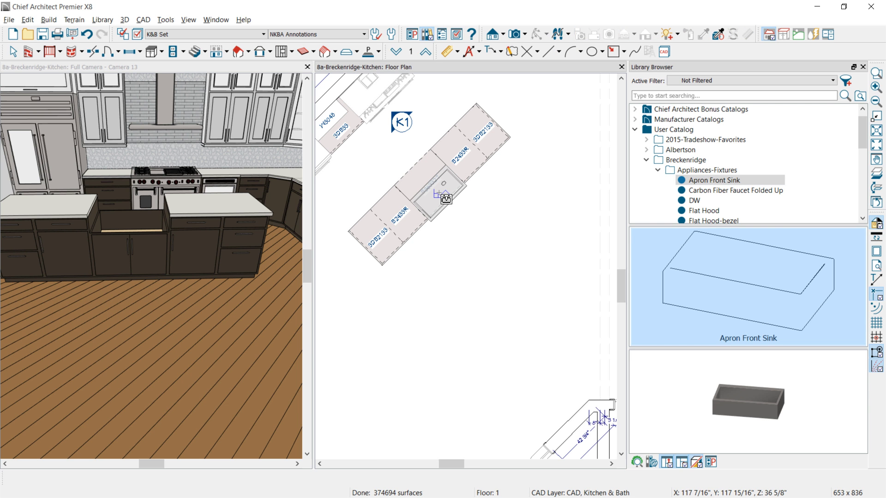
left_click(446, 199)
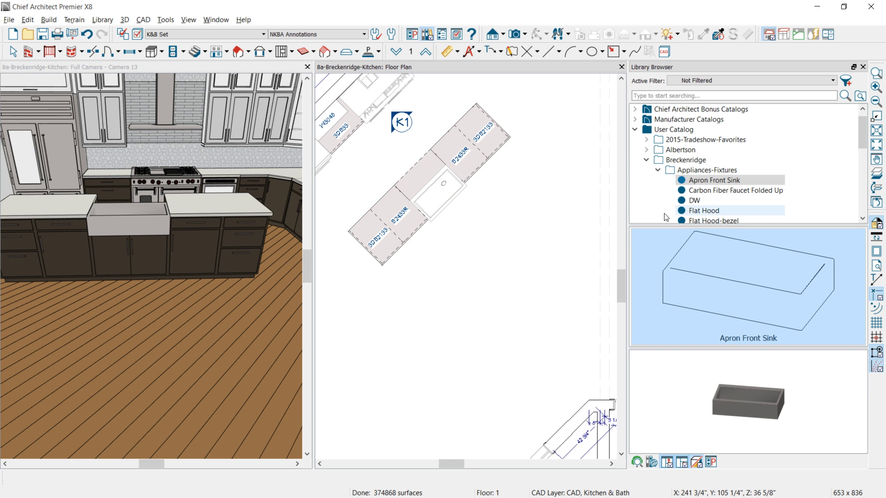
Step: Place the Carbon Fiber Faucet Folded Up behind the sink and fit the DW dishwasher into the B2433R cabinet beside the 3DB2133 near K1
left_click(722, 191)
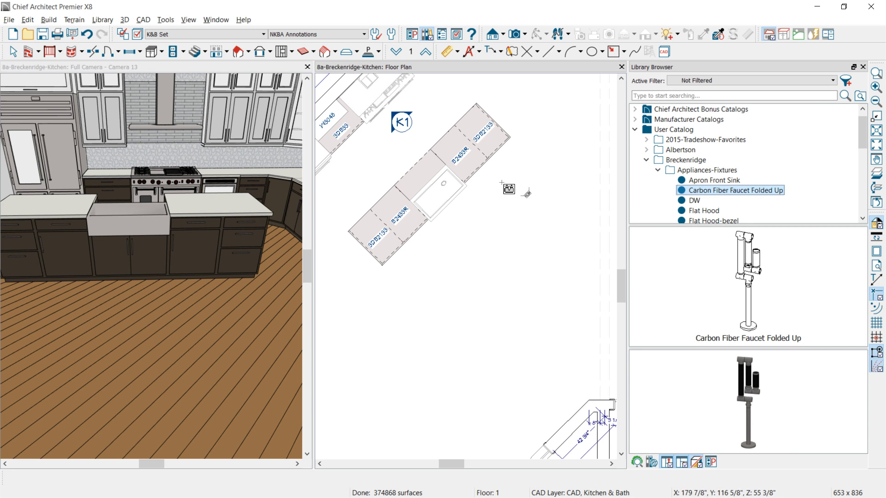
left_click(430, 180)
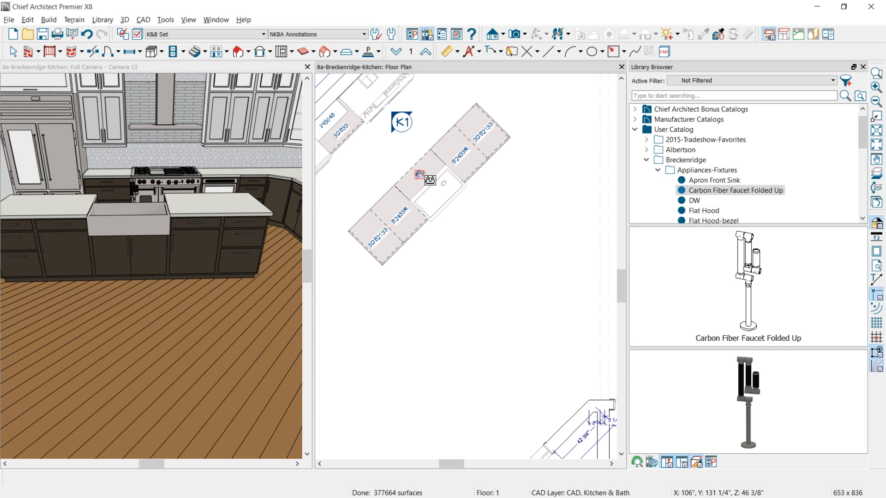
left_click(695, 201)
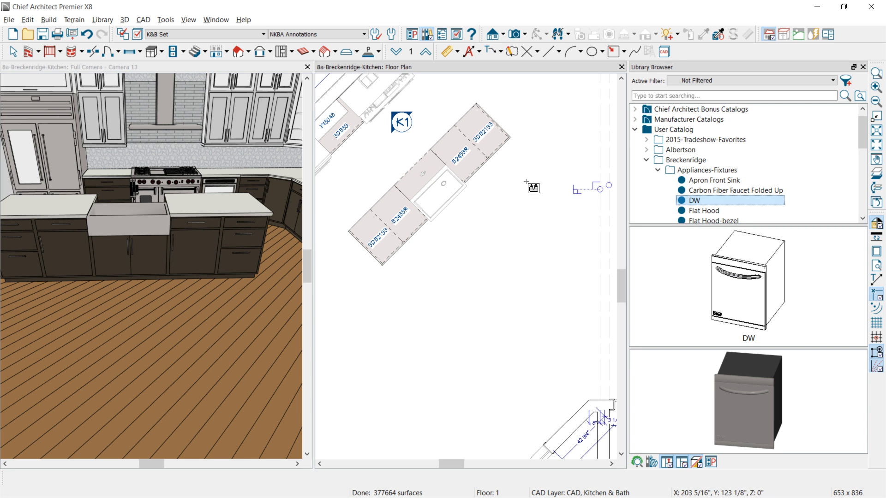
left_click(475, 170)
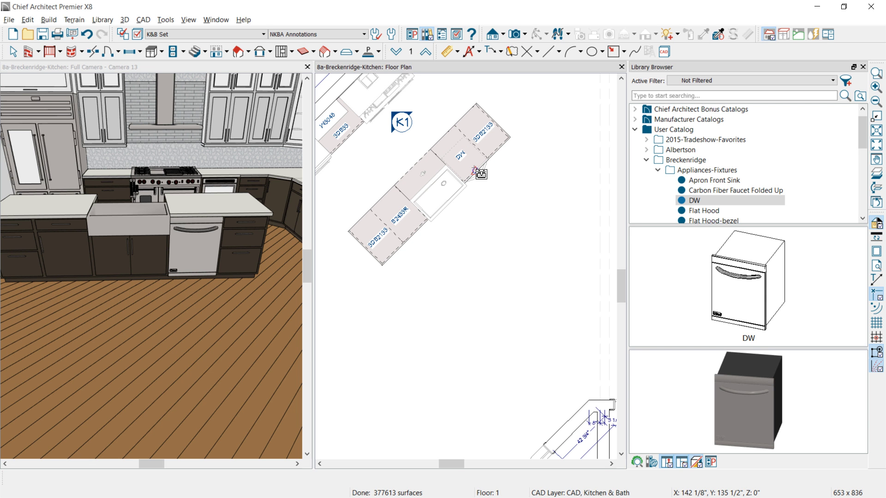
Step: Delete the drawer above the door from the front of the remaining B2433R island cabinet
left_click(71, 250)
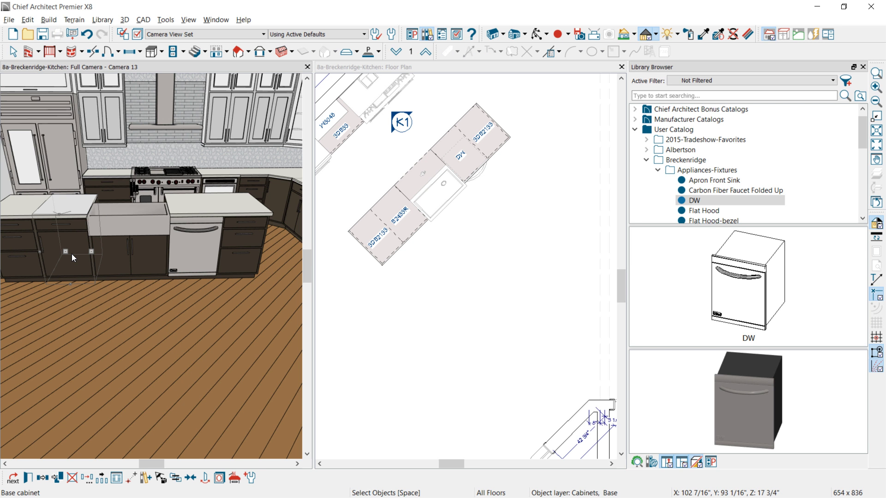
double_click(71, 253)
left_click(655, 225)
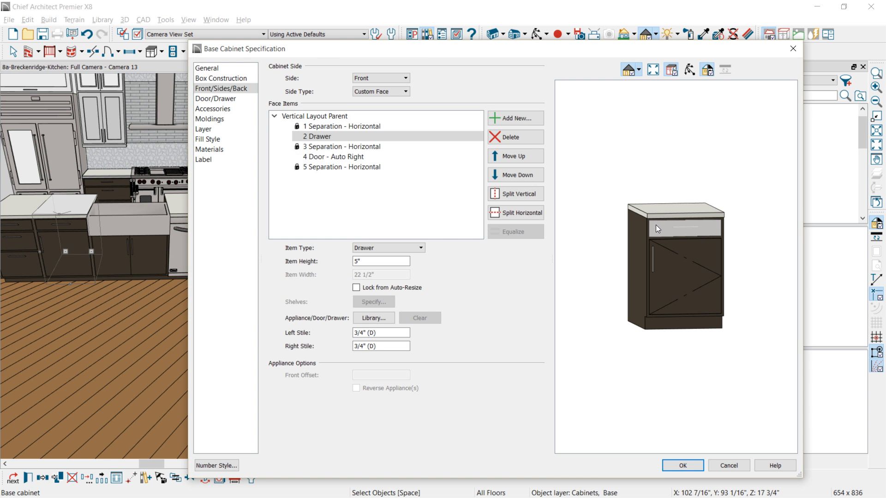
left_click(535, 141)
Step: Specify a custom label for this cabinet made of PO followed by the %width% macro, and apply the changes
left_click(198, 160)
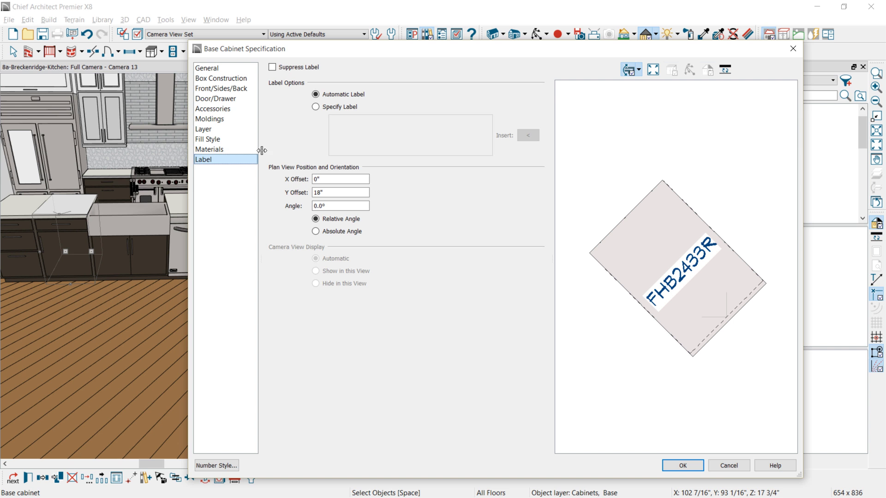
left_click(325, 109)
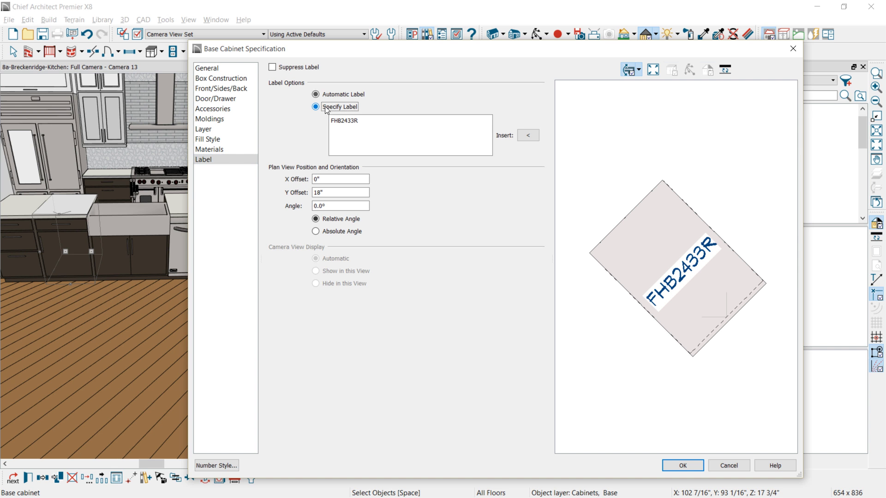
left_click(364, 121)
left_click_drag(349, 119, 262, 115)
type("PO")
left_click(536, 137)
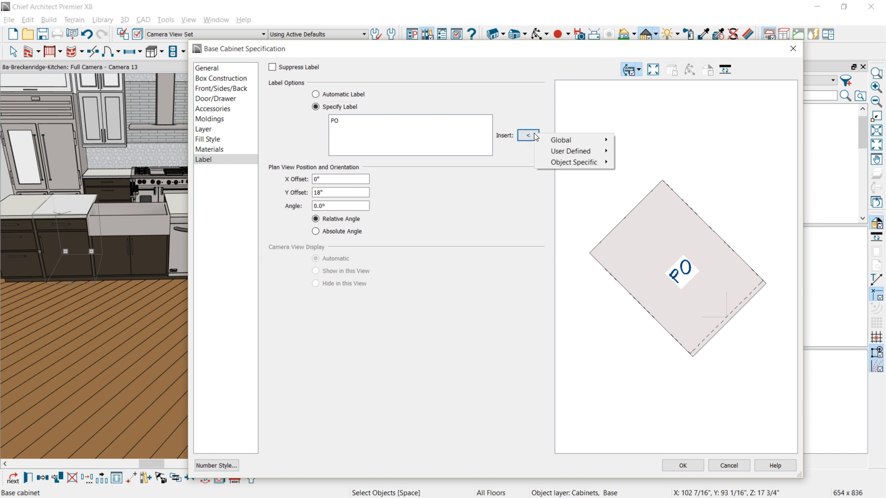
mouse_move(571, 151)
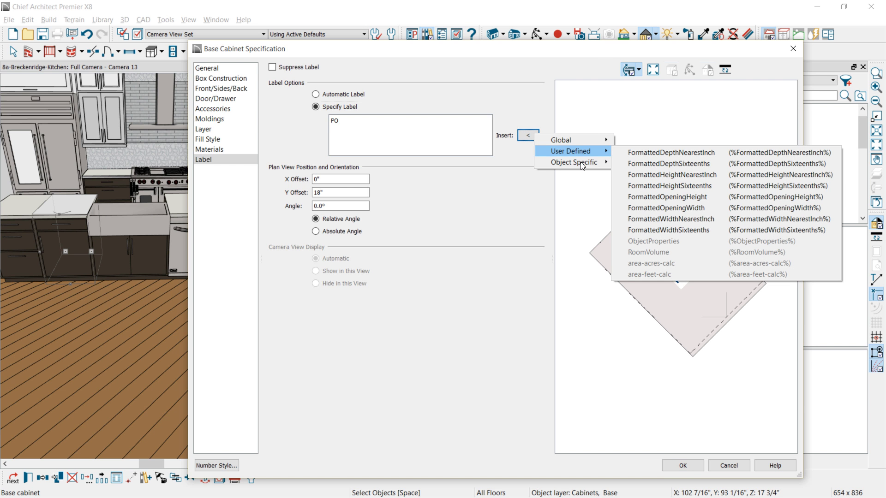
left_click(649, 218)
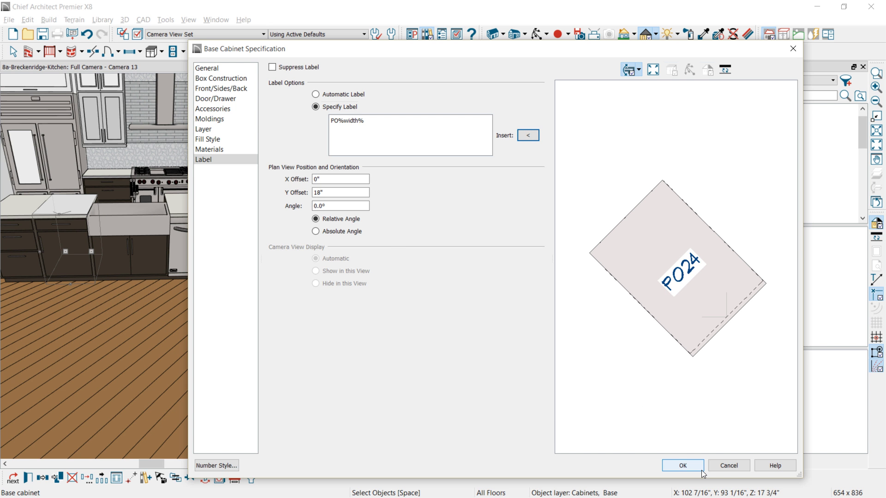
left_click(683, 466)
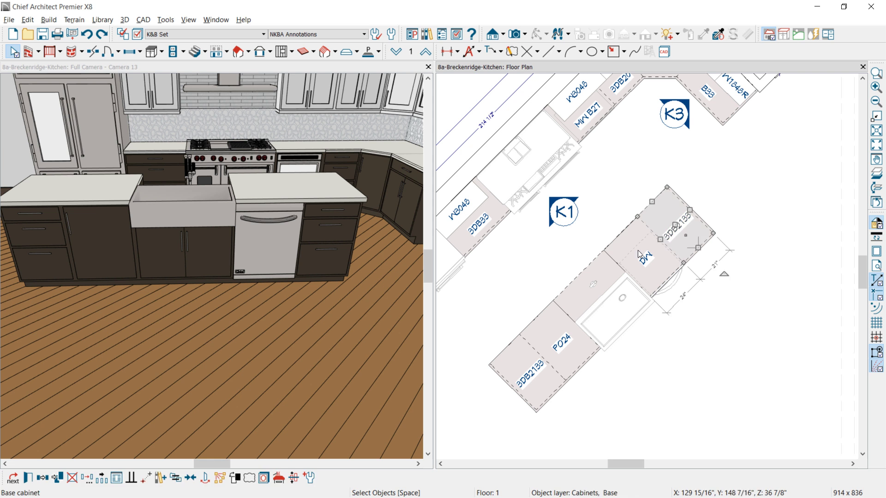
Step: Select all island cabinets with the sink and faucet in the floor plan and rotate them 180° around their common center
left_click(627, 248)
left_click(591, 284, "shift")
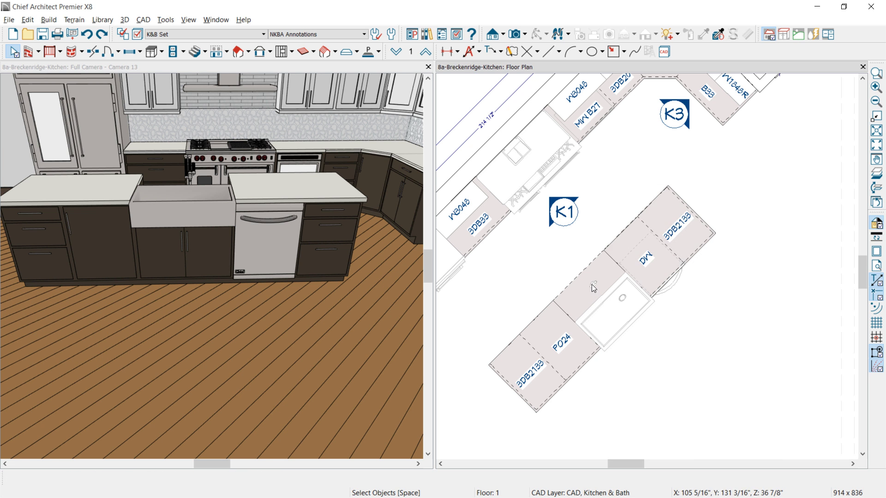
left_click(602, 317, "shift")
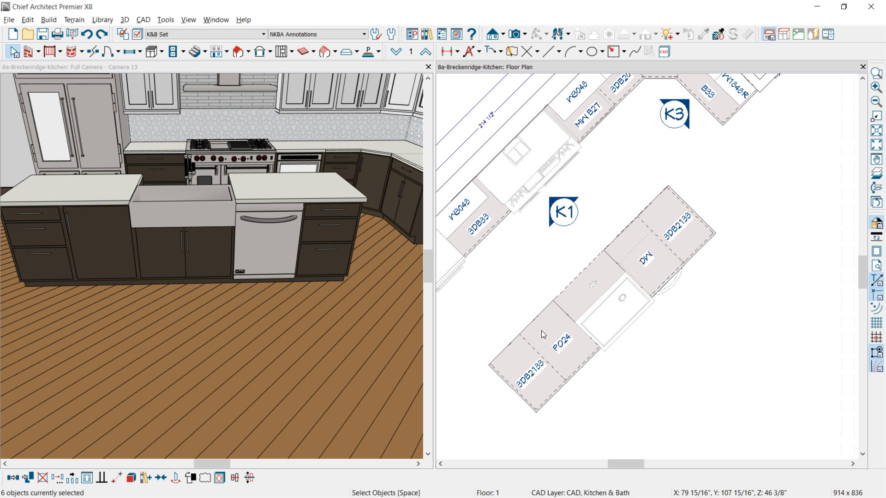
key("Escape")
left_click(507, 361)
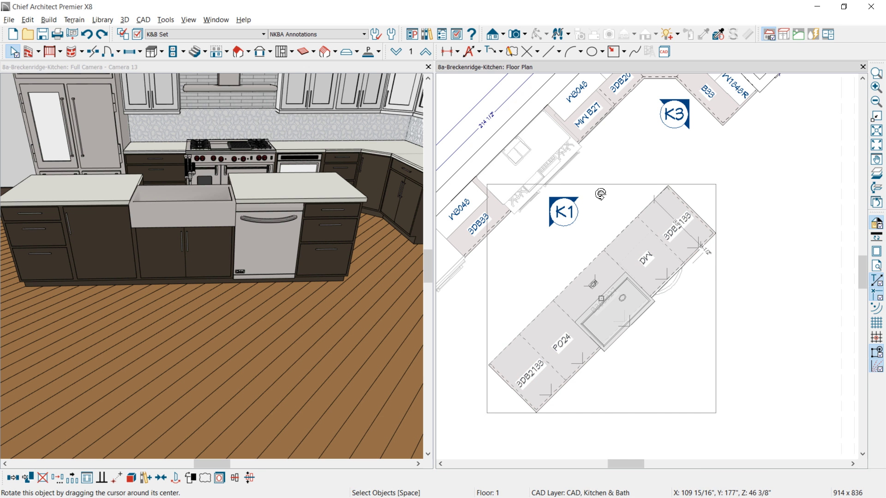
left_click_drag(593, 191, 599, 382)
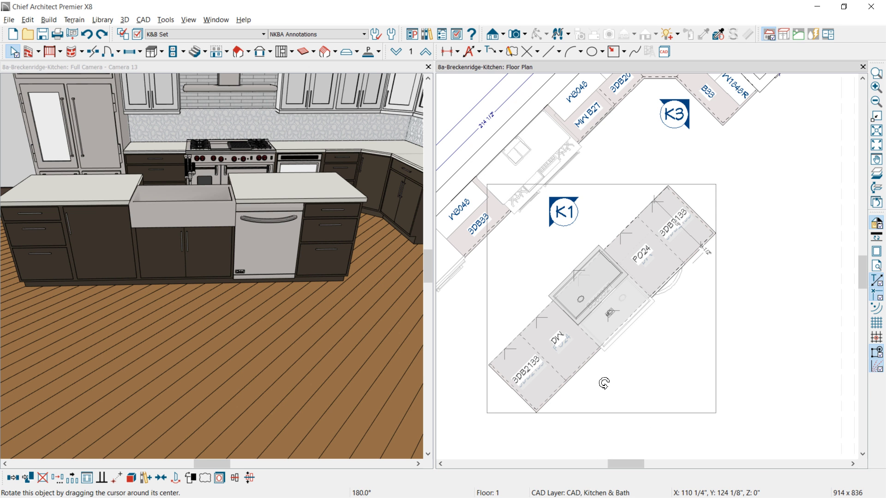
Step: Add dimensions in the floor plan from the island's corner to the MW B27 cabinet and to the B33 cabinet
left_click(447, 52)
left_click_drag(593, 129, 660, 190)
left_click_drag(724, 129, 671, 184)
key("space")
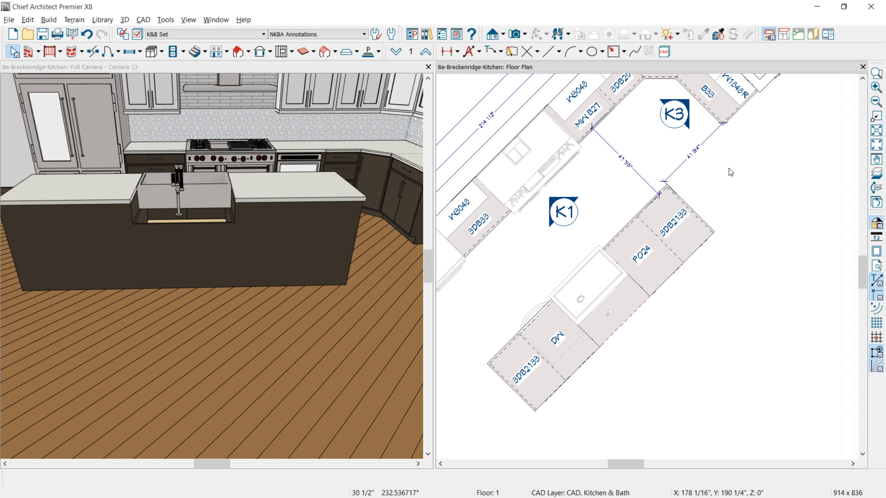
Step: Adjust the extension lines of the dimension between the range wall and the island to reference the range front and the island's edge
left_click(609, 153)
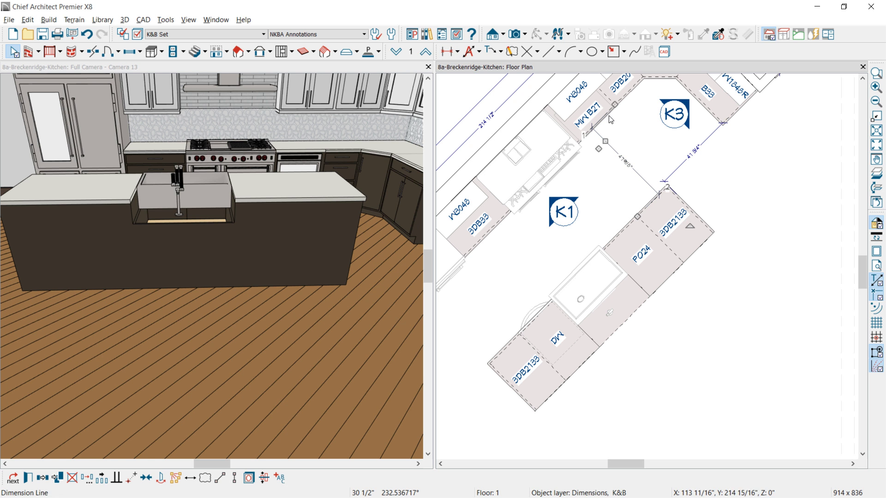
left_click_drag(580, 164, 578, 157)
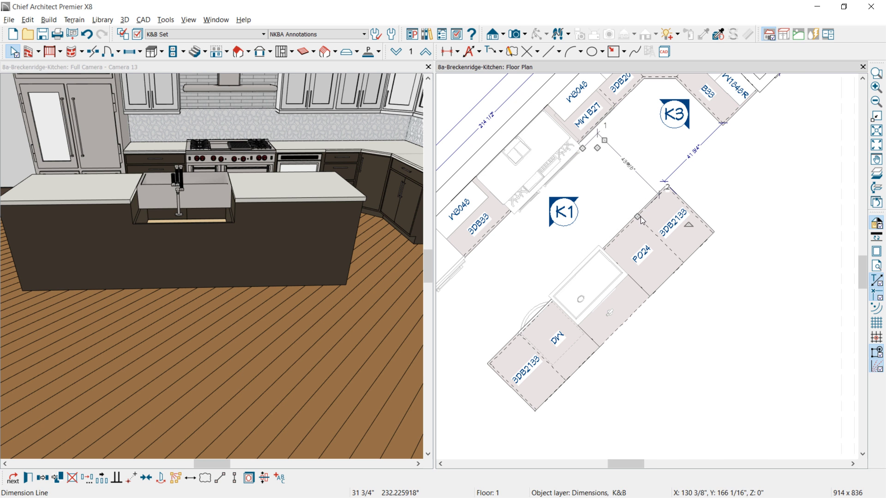
scroll(640, 218, "up", 4)
left_click_drag(630, 201, 631, 203)
scroll(634, 205, "down", 4)
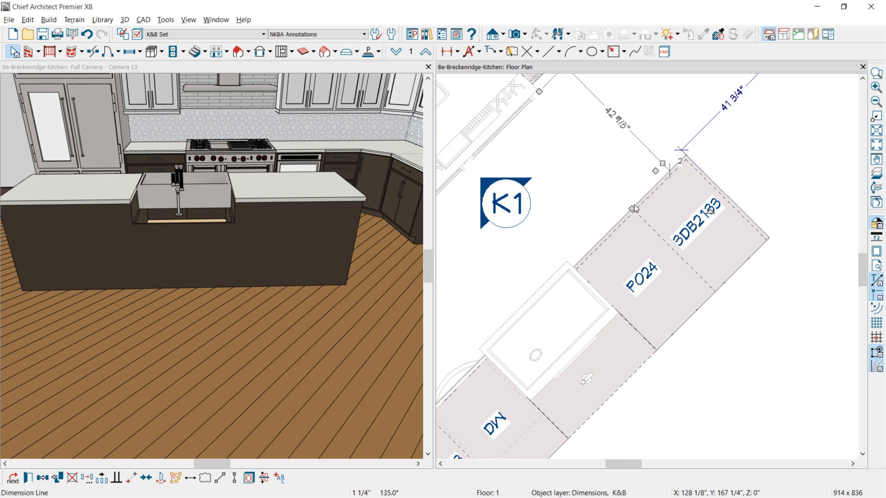
scroll(634, 204, "down", 4)
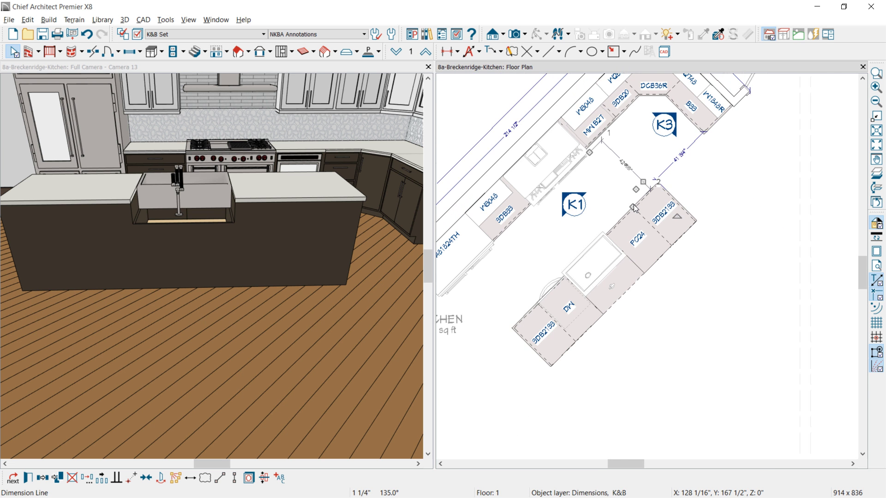
Step: Select all island parts and set their dimensioned distance from the range side to 45"
left_click(643, 206, "shift")
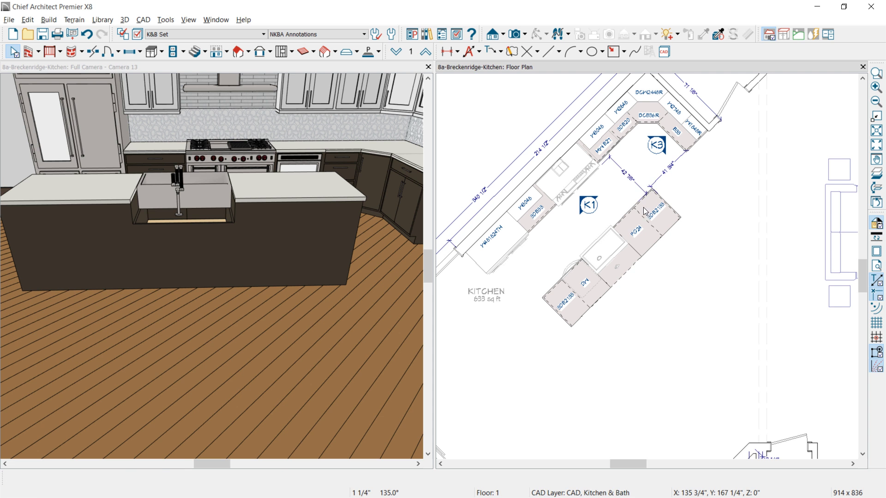
left_click(627, 227, "shift")
left_click(605, 253, "shift")
left_click(614, 266, "shift")
left_click(577, 279, "shift")
left_click(563, 298, "shift")
left_click(625, 177)
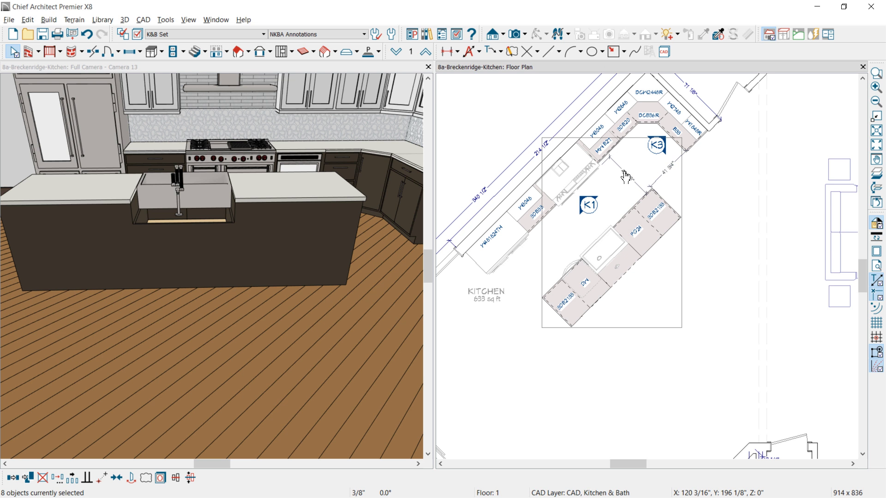
type("41 3/4")
key("Return")
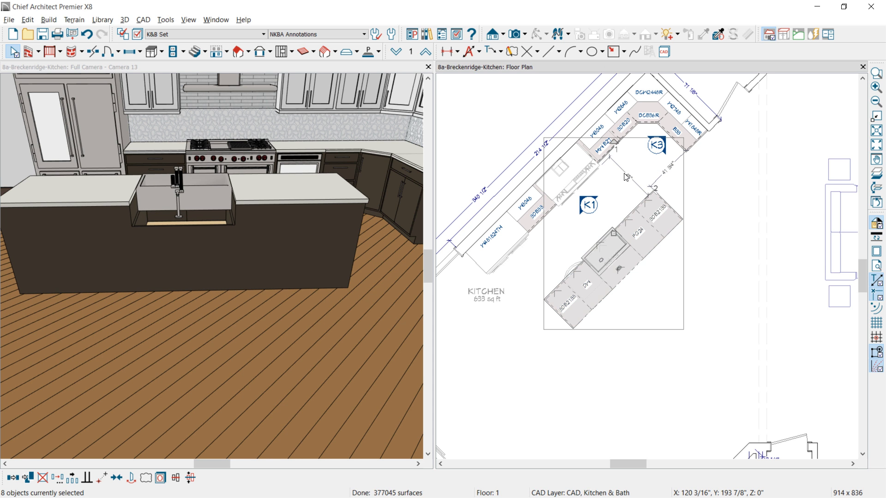
Step: Widen the gap between the island's end and the B33 cabinet through its dimension, and clear the selection
left_click(666, 167)
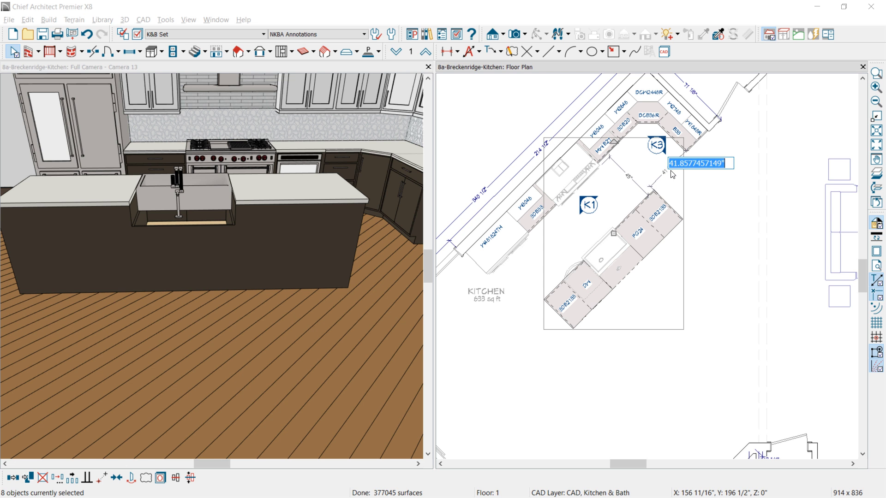
left_click_drag(671, 163, 755, 171)
type("1 3/4")
key("Return")
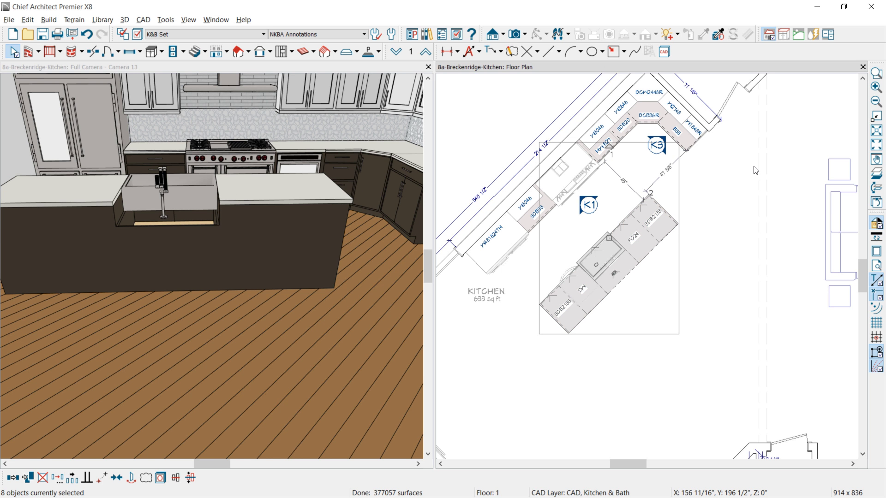
key("Escape")
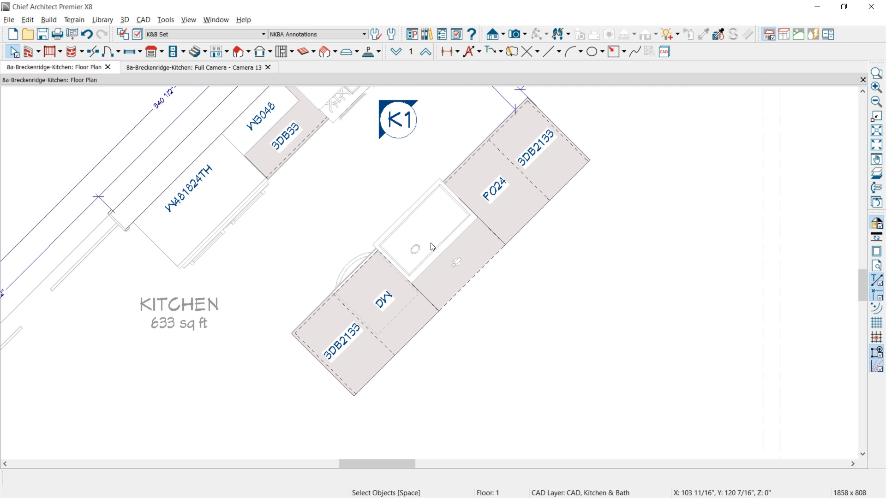
Step: Move the apron front sink 3" at 315° into the island's center cabinet in the floor plan
left_click(427, 236)
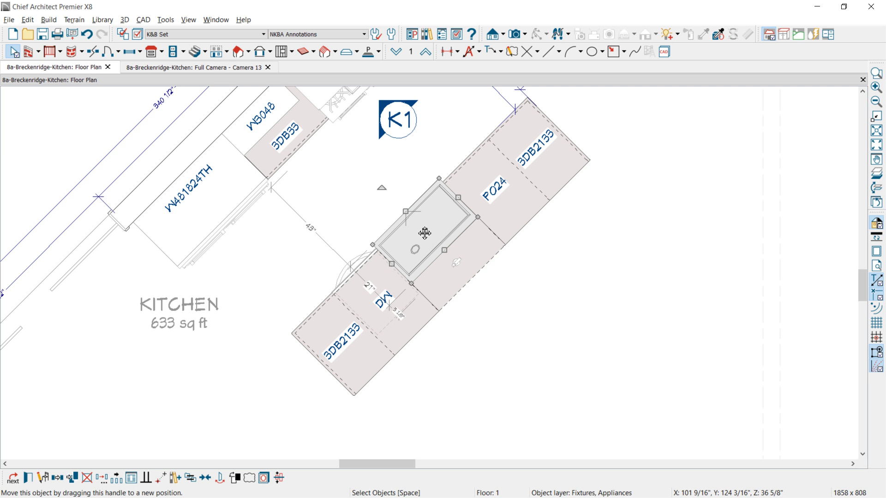
left_click_drag(424, 233, 428, 236)
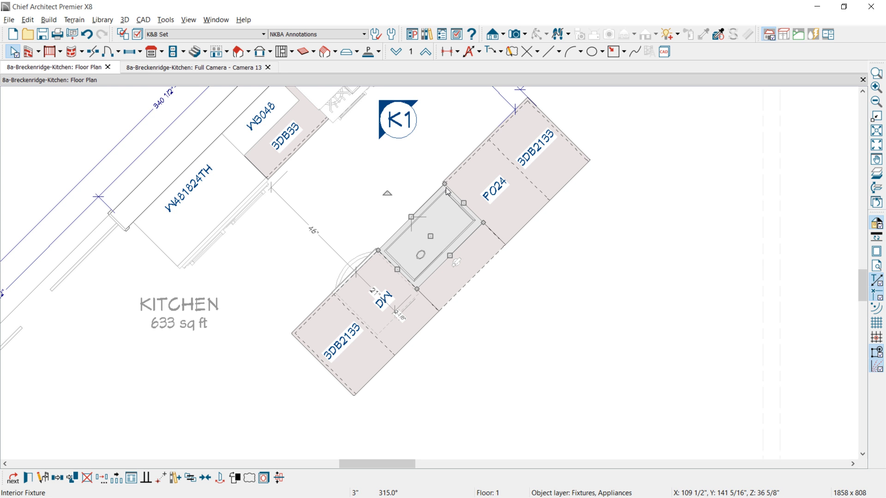
Step: Draw a rectangular custom countertop about 12" wide beside the island, angled parallel to it
left_click(162, 53)
left_click(191, 142)
left_click_drag(563, 244, 595, 329)
left_click_drag(585, 291, 613, 327)
Step: Set the custom countertop's depth to 24" and its length to 132"
left_click(596, 282)
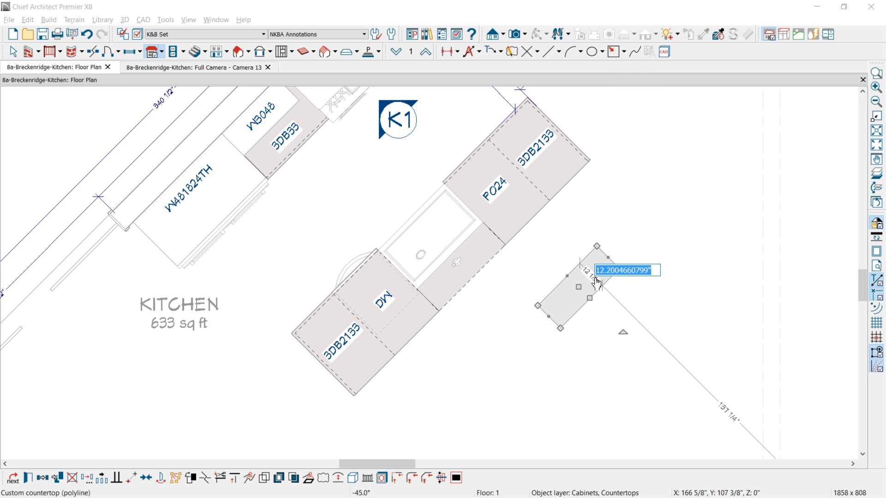
type("24")
key("Return")
left_click(571, 323)
left_click(600, 321)
type("1")
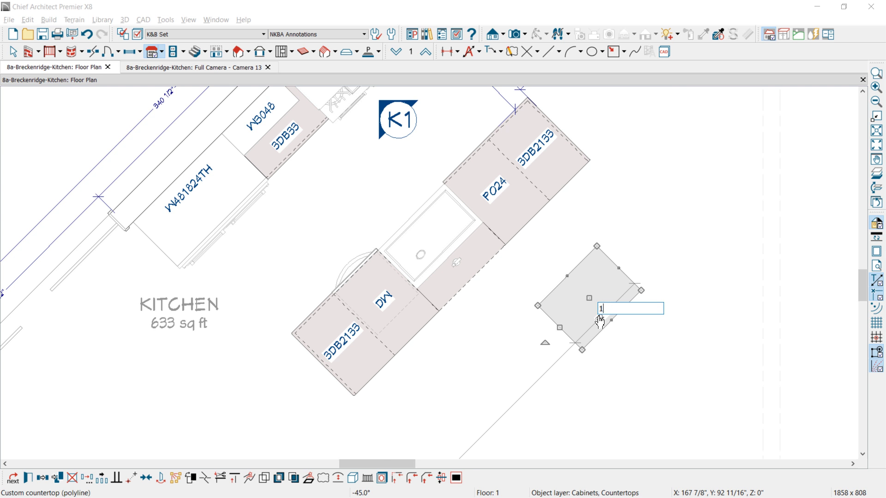
type("32")
key("Return")
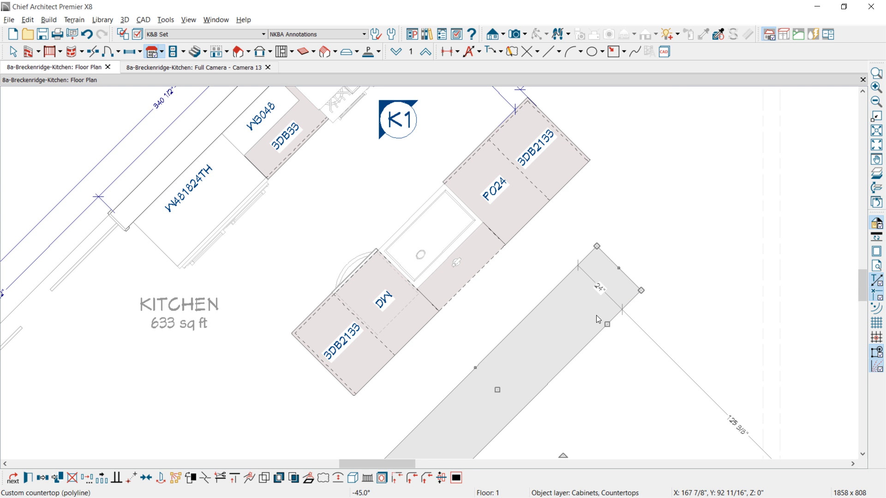
Step: Center the custom countertop on the sink section of the island
left_click(158, 478)
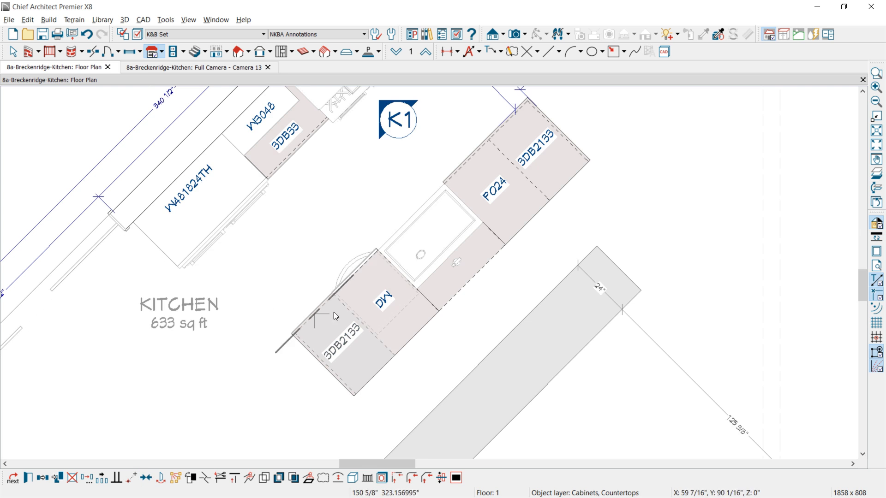
left_click(414, 237)
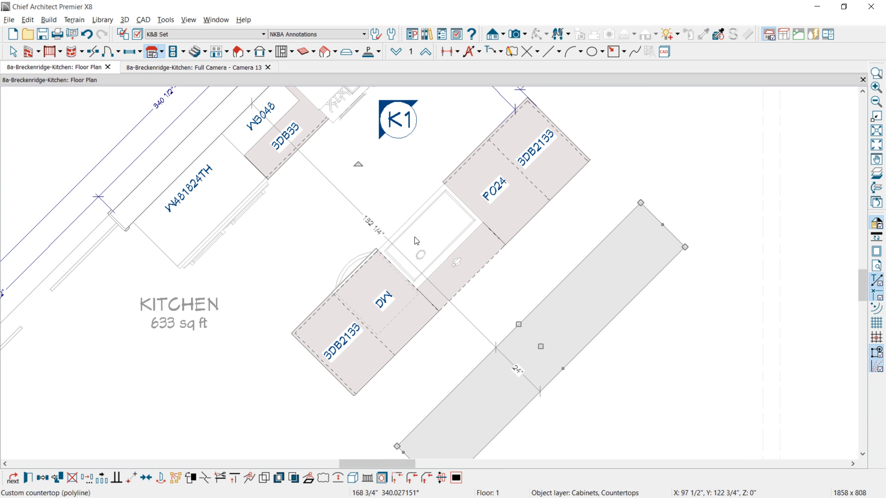
Step: Give the custom countertop its own 6" thickness and stop taking its height from the cabinet
double_click(545, 348)
left_click(515, 200)
key("Tab")
type("6")
left_click(516, 241)
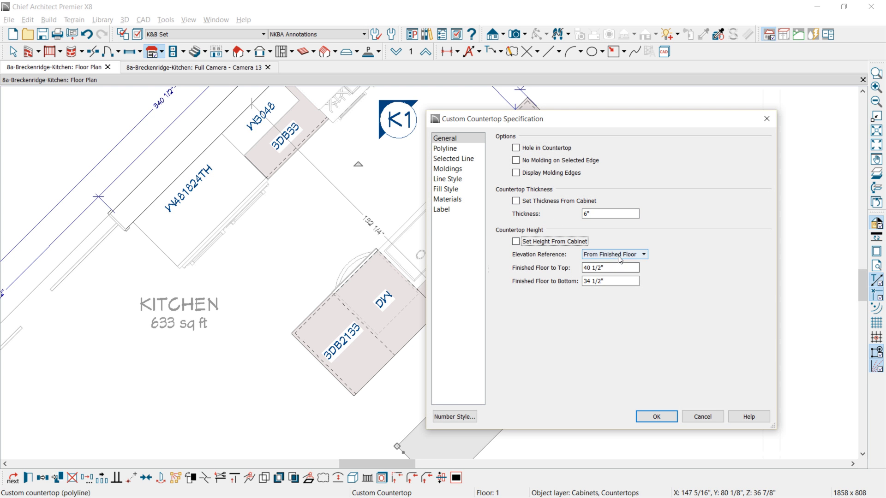
Step: Reference the countertop's elevation as Absolute and set its top elevation to 42.75"
left_click(620, 254)
left_click(615, 259)
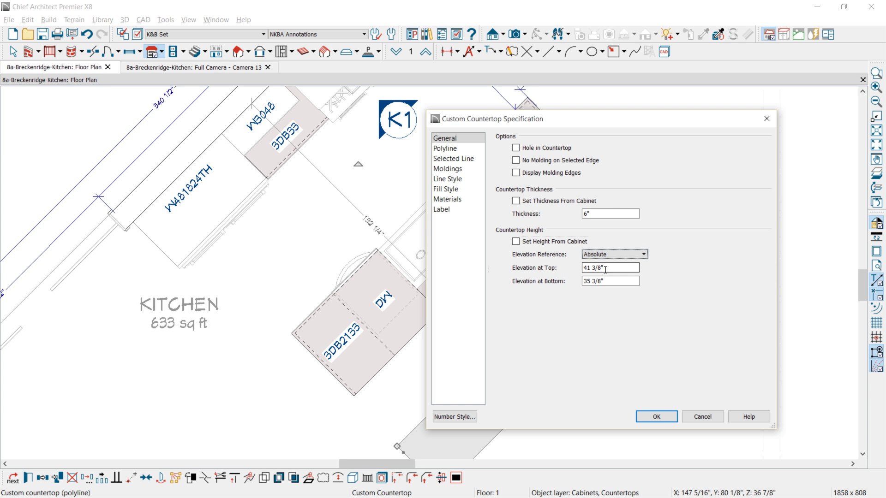
left_click(588, 268)
type("42.")
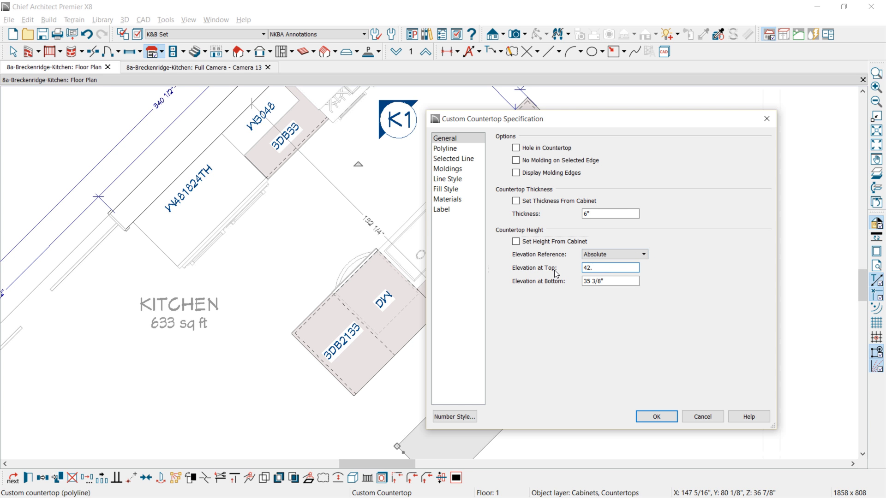
type("75")
left_click(655, 417)
Step: Move the raised countertop over the island's rear edge and add an end-to-end dimension for its overlap with the cabinets
left_click_drag(536, 341, 495, 286)
left_click(445, 52)
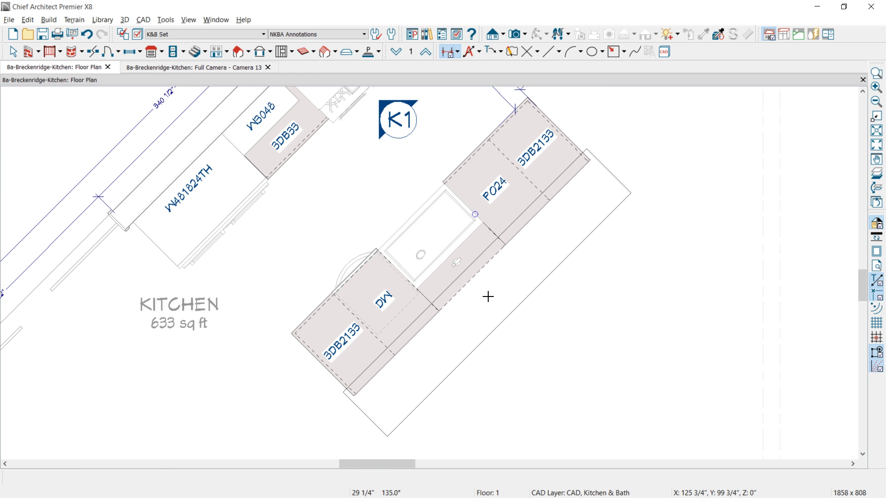
scroll(488, 296, "up", 3)
left_click_drag(454, 223, 486, 258)
Step: Move the whole raised countertop so its dimensioned overlap with the island cabinets is 7 3/8"
left_click(528, 306)
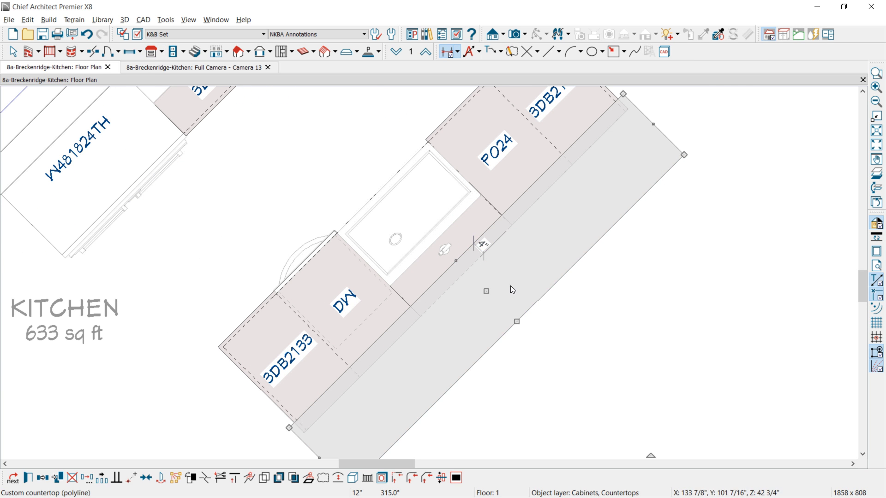
left_click(482, 246)
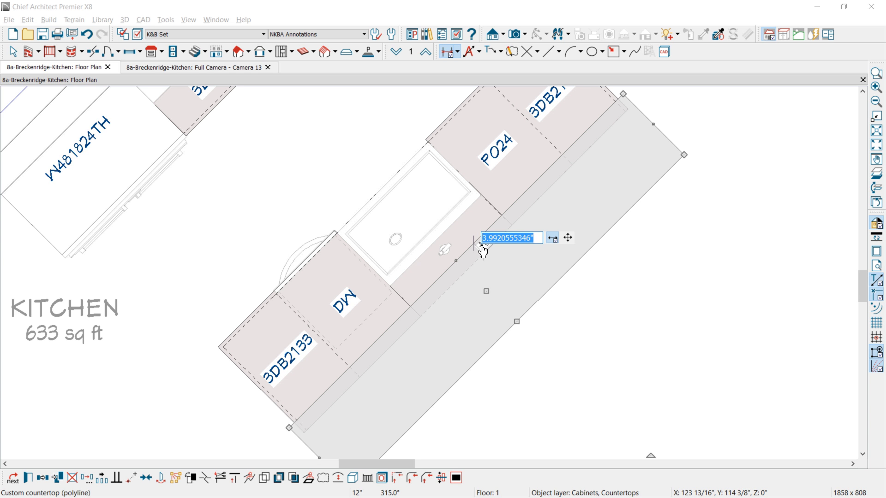
type("7 3/8")
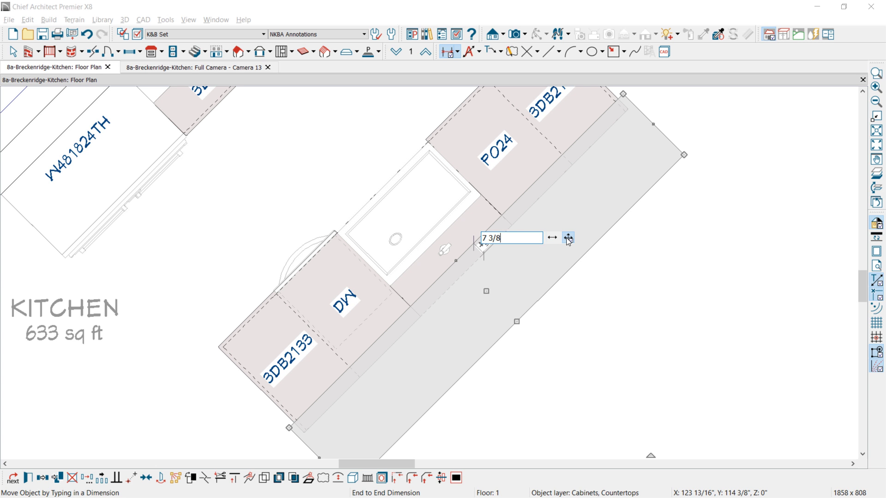
left_click(568, 238)
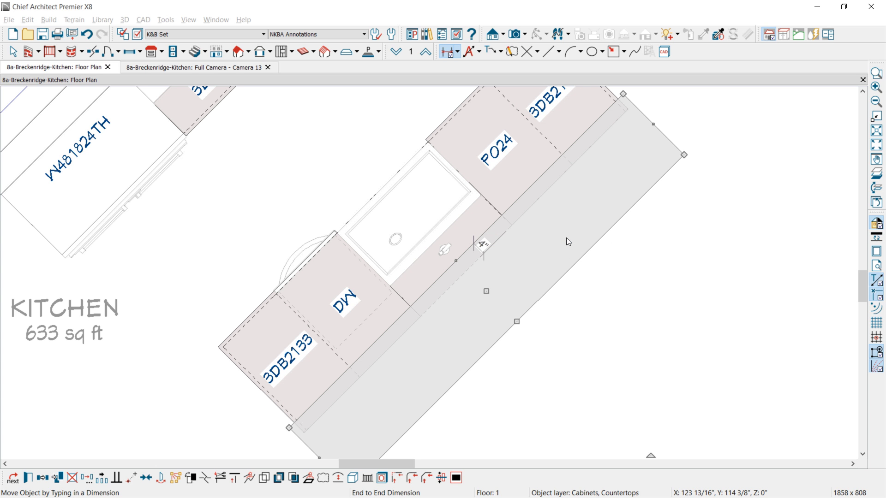
key("space")
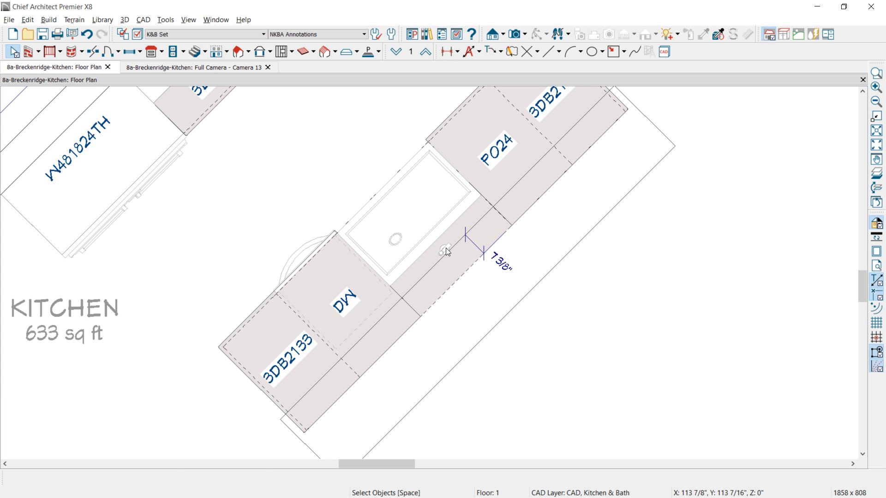
Step: Shift the faucet about 1 3/4" toward the sink and check the raised countertop in the camera view
left_click(444, 248)
left_click_drag(444, 248, 440, 245)
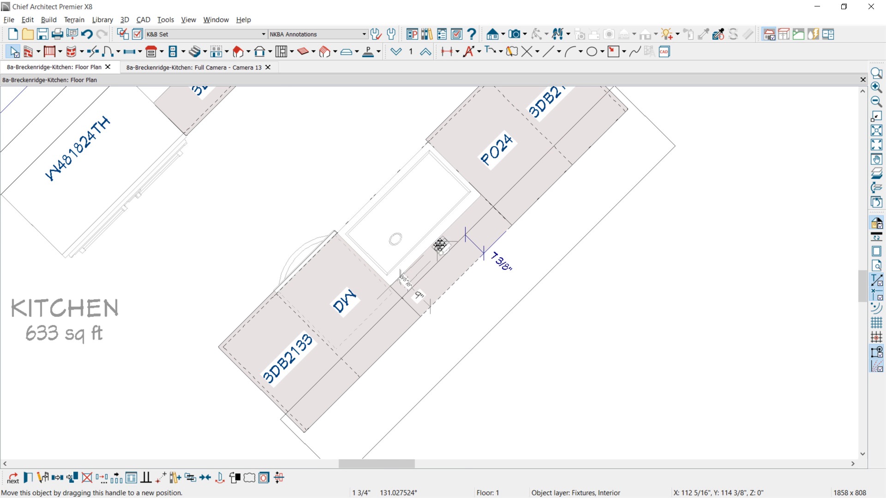
left_click(162, 68)
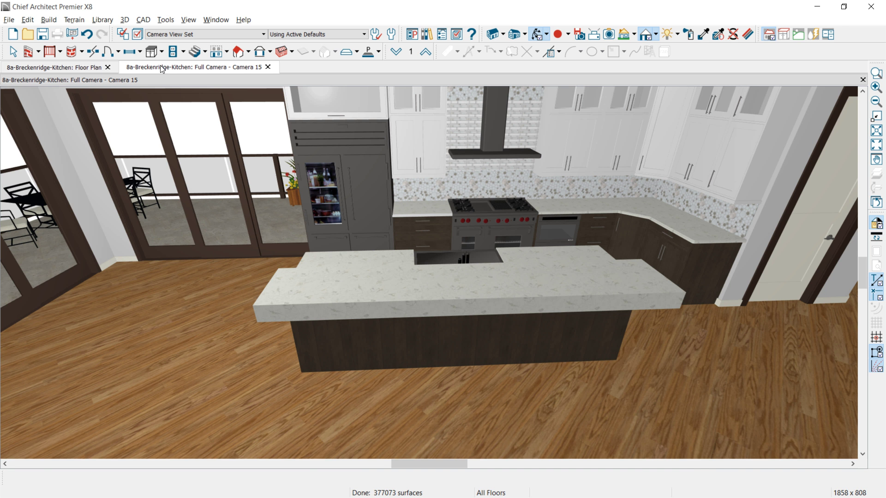
left_click_drag(352, 287, 348, 257)
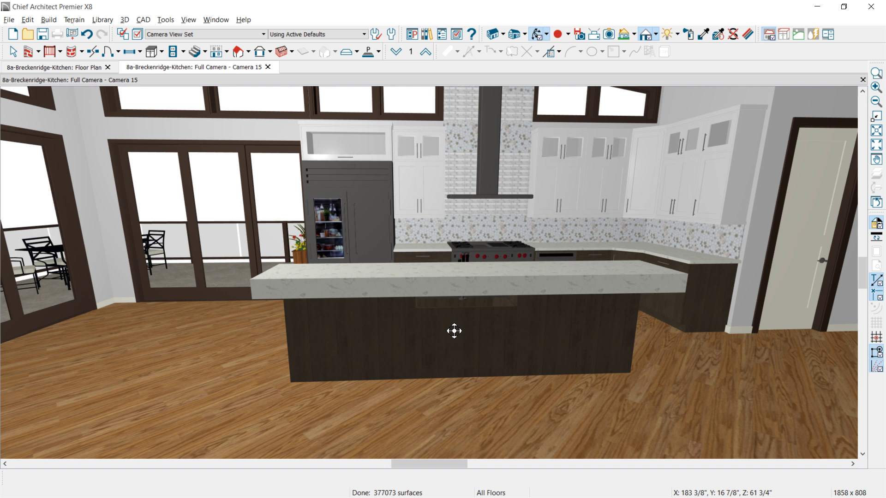
Step: Reduce the depth of the island's sink base cabinet to 27" in the floor plan, pulling in its rear side
left_click(96, 68)
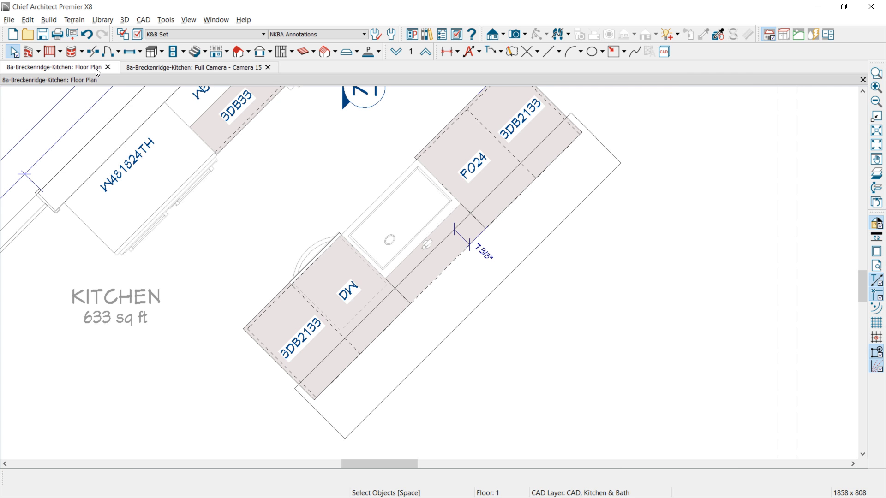
left_click(404, 261)
left_click_drag(448, 266, 433, 257)
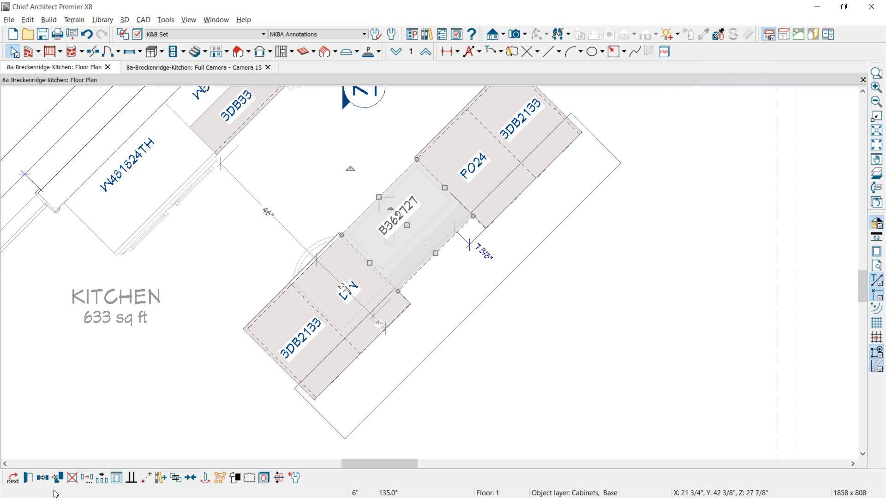
Step: Copy the sink base cabinet directly behind the original and resize the copy to 6" deep
left_click(42, 478)
left_click_drag(420, 238, 466, 277)
left_click_drag(492, 310, 469, 246)
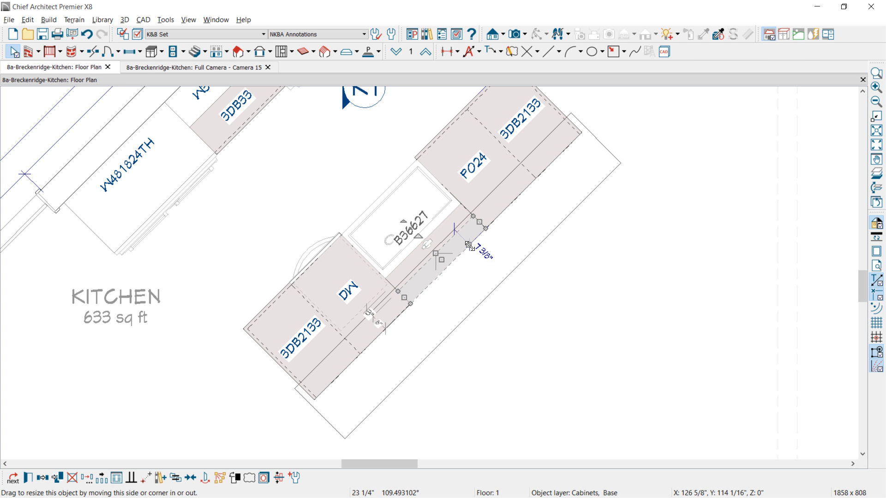
Step: Change the door on the front of the 6" deep cabinet to a Blank Area
double_click(470, 246)
left_click(660, 272)
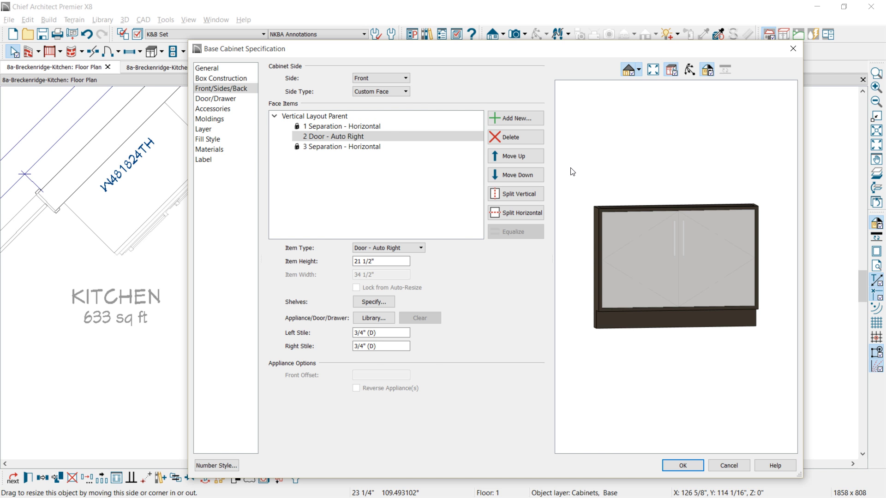
left_click(422, 248)
left_click(370, 268)
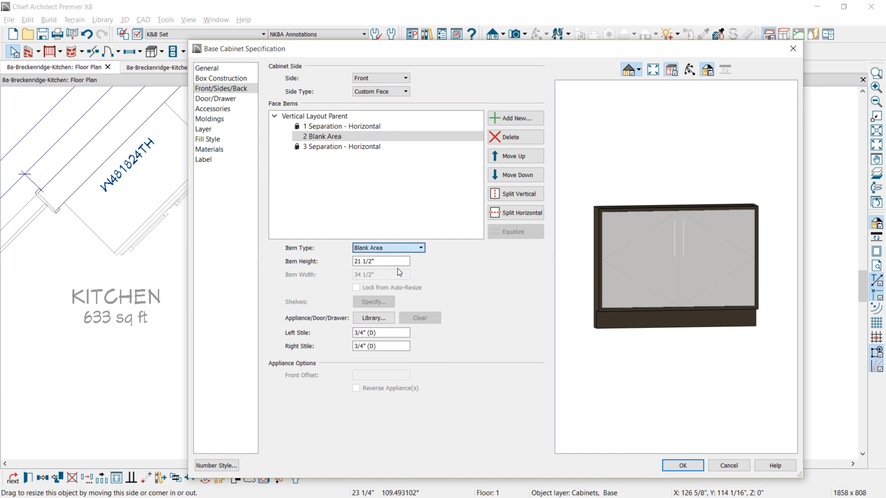
left_click(700, 466)
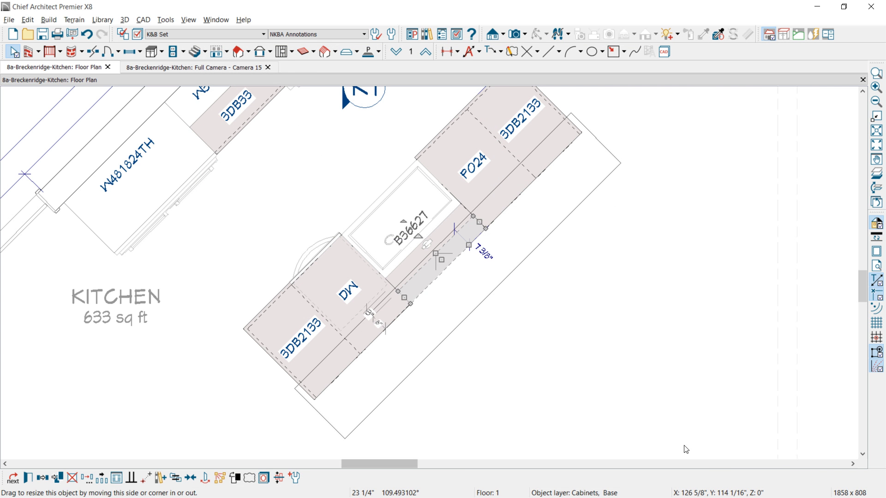
Step: Raise the 6" deep cabinet behind the sink to a height of 36" in the camera view
left_click(214, 68)
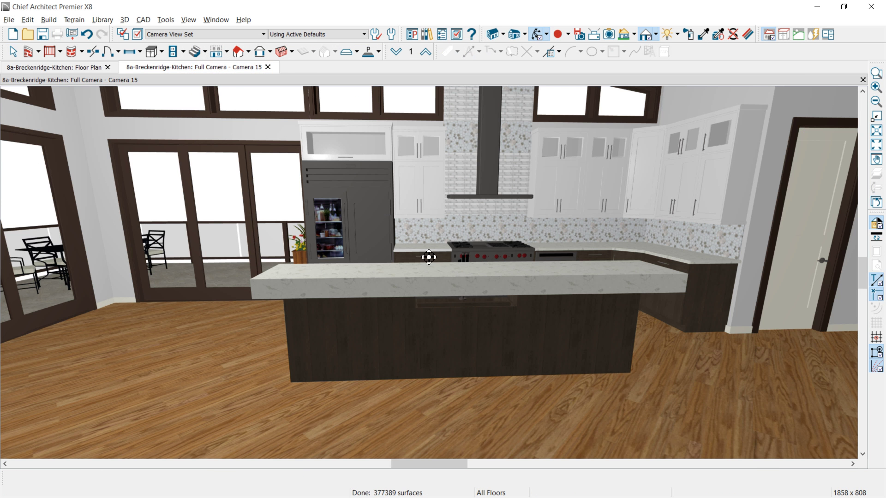
left_click(463, 338)
left_click_drag(466, 295, 466, 286)
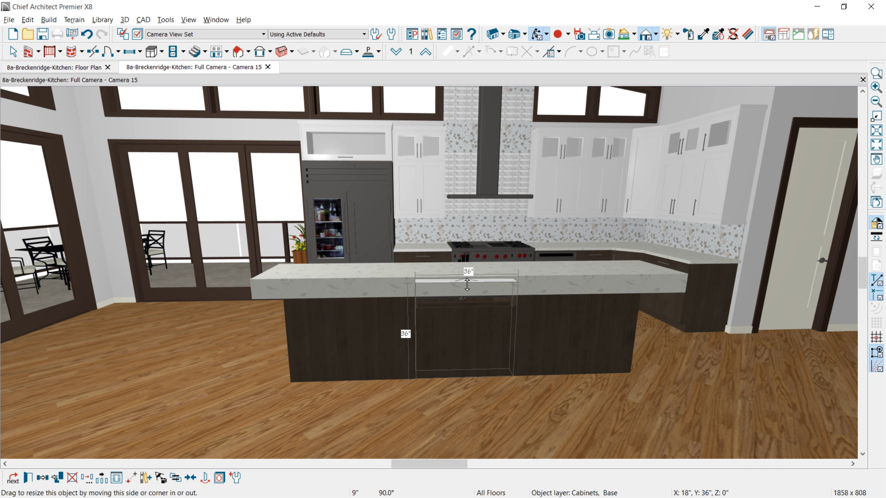
Step: View the island's sink side from above and tile the camera view and floor plan side by side
left_click(537, 36)
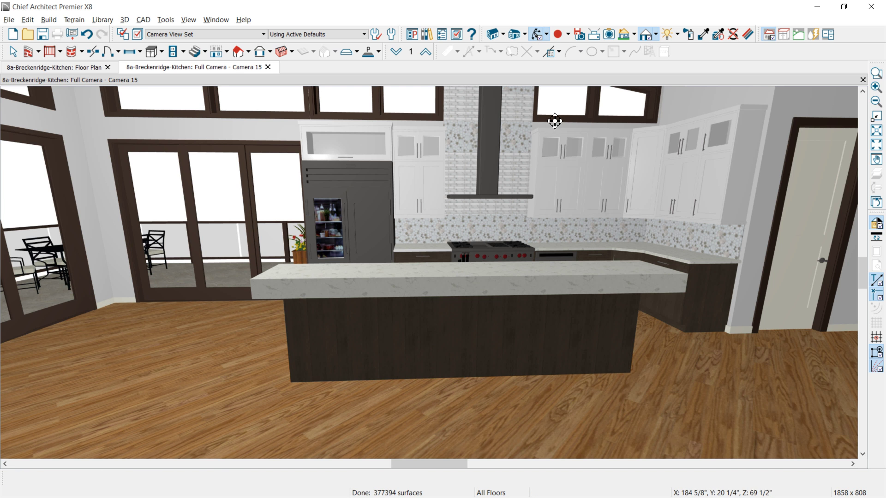
left_click_drag(661, 298, 405, 358)
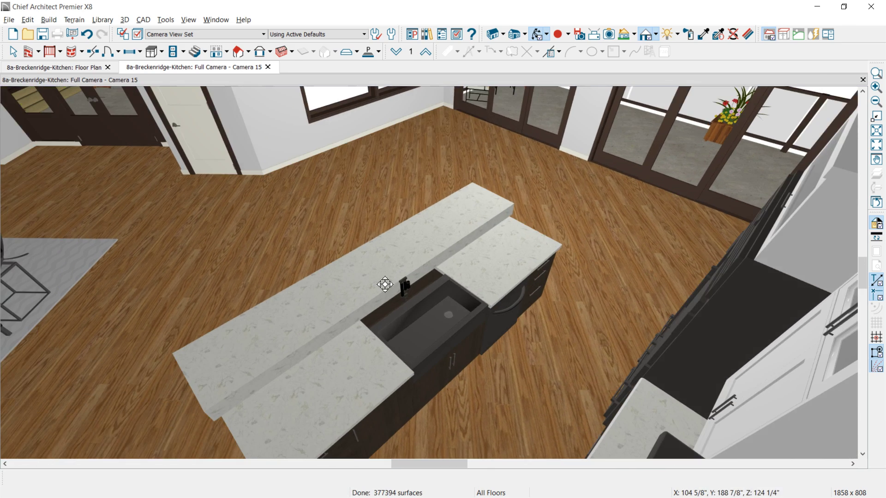
key("shift+F4")
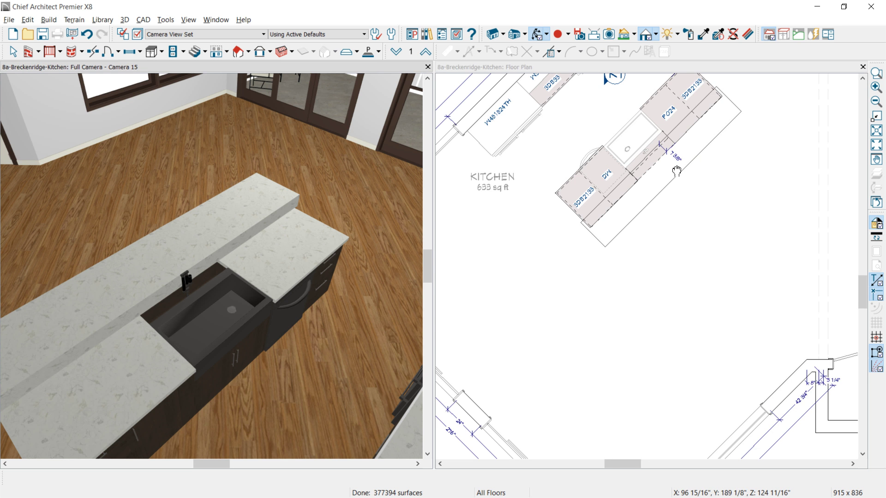
middle_click_drag(677, 146, 647, 226)
scroll(647, 226, "up", 3)
Step: Generate a custom countertop over the PO24 base cabinet
left_click(601, 259)
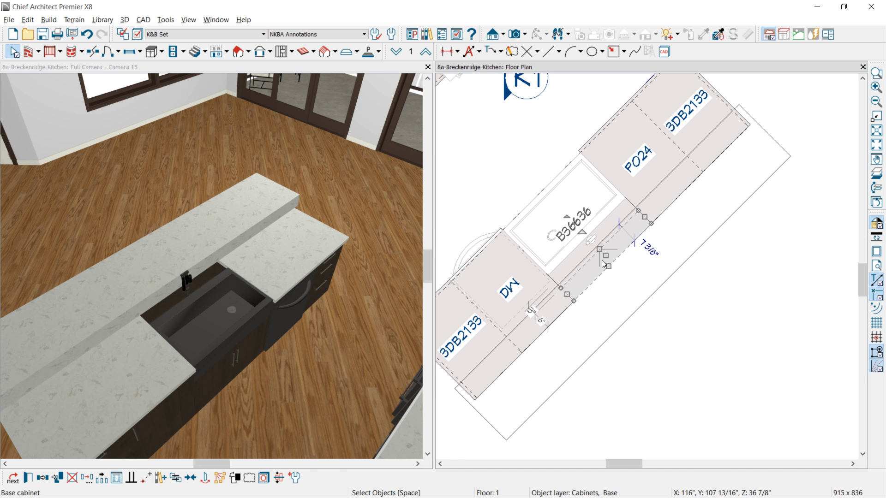
left_click(645, 307)
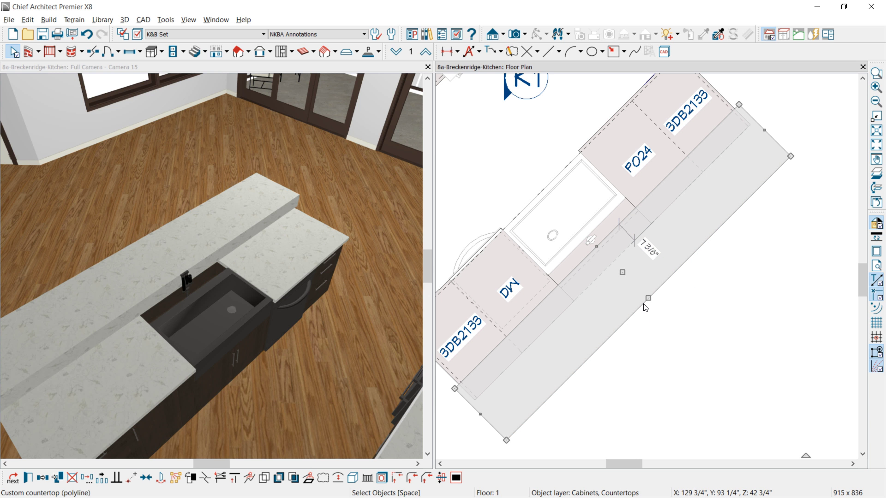
left_click(617, 146)
left_click(618, 146)
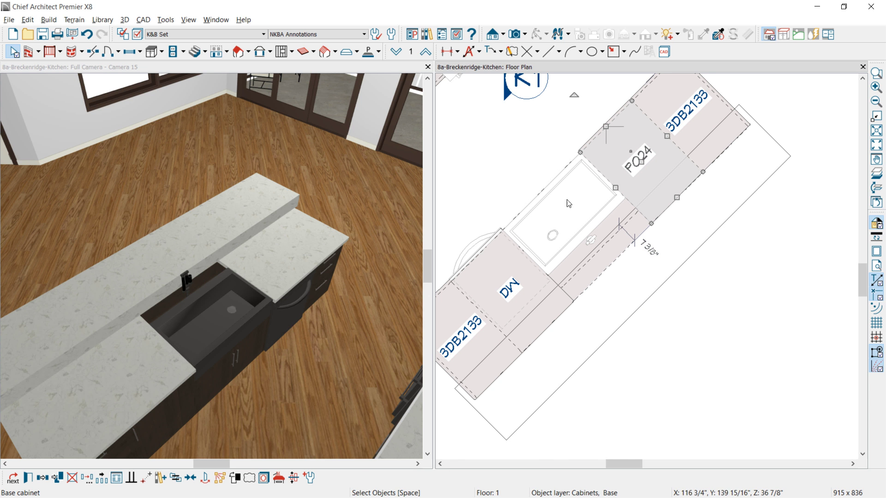
left_click(279, 478)
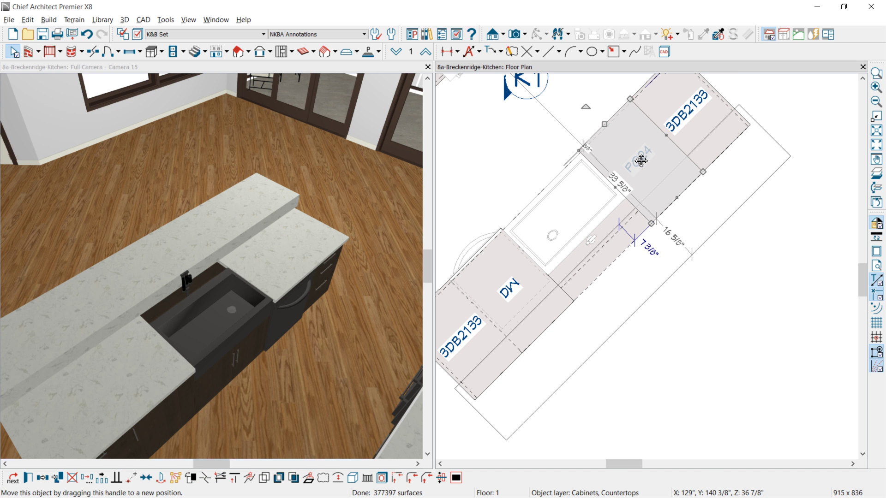
Step: Fit the custom countertop to the strip behind the sink on the sink base and set its Finished Floor to Top to 36"
left_click_drag(641, 161, 543, 268)
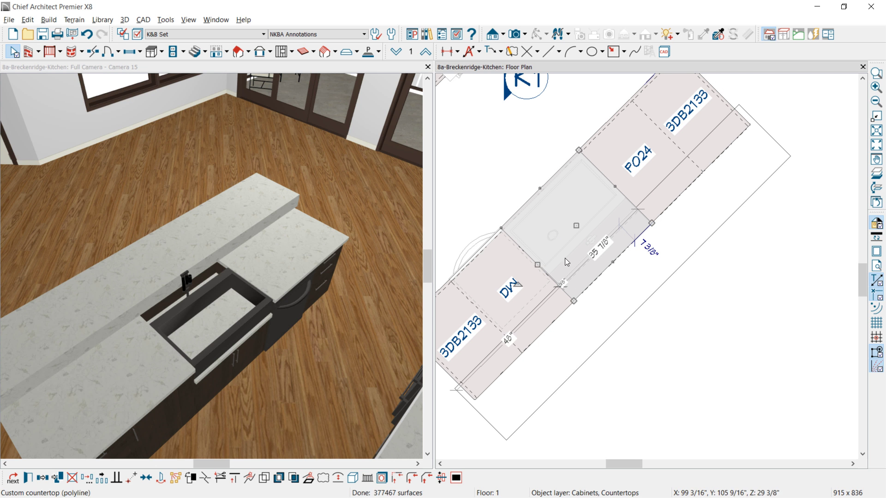
left_click_drag(540, 190, 601, 251)
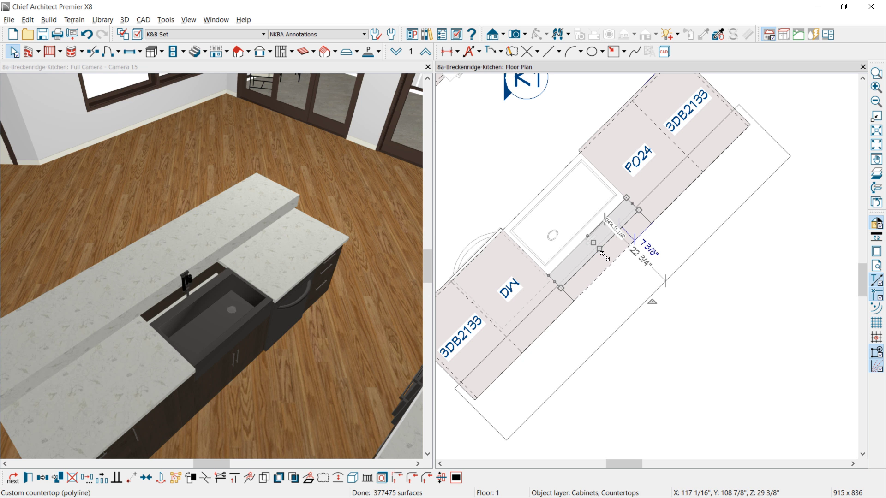
double_click(604, 256)
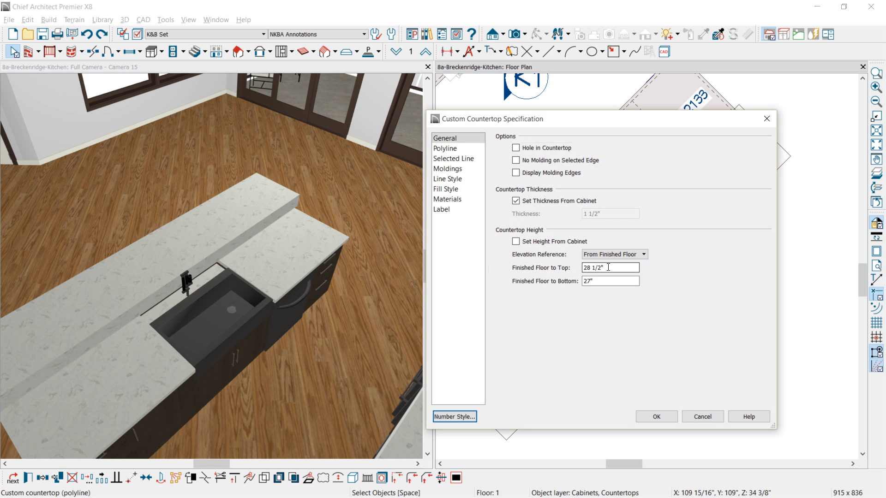
left_click_drag(609, 266, 565, 268)
type("36")
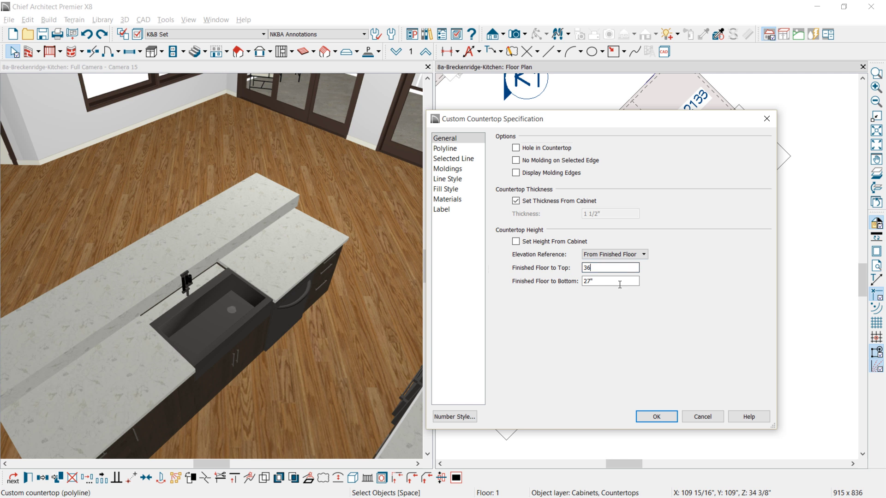
left_click(655, 417)
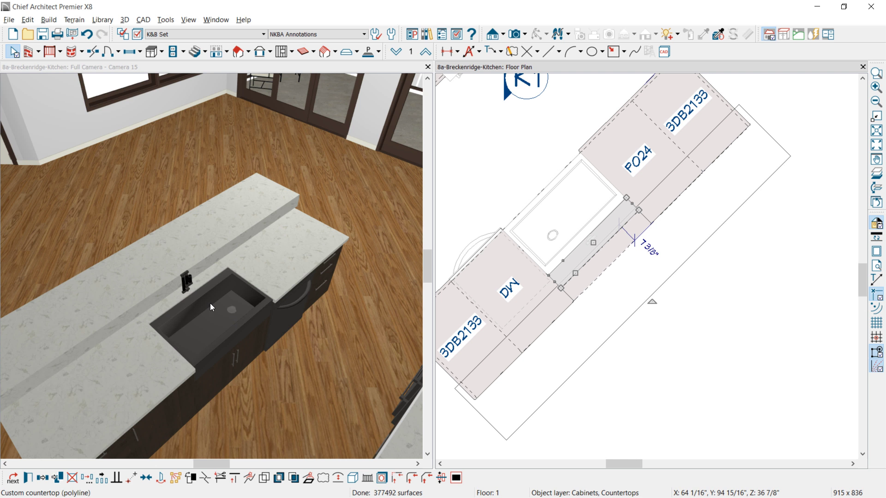
Step: Raise the sink faucet by setting its Finished Floor to Bottom to 36"
left_click(185, 286)
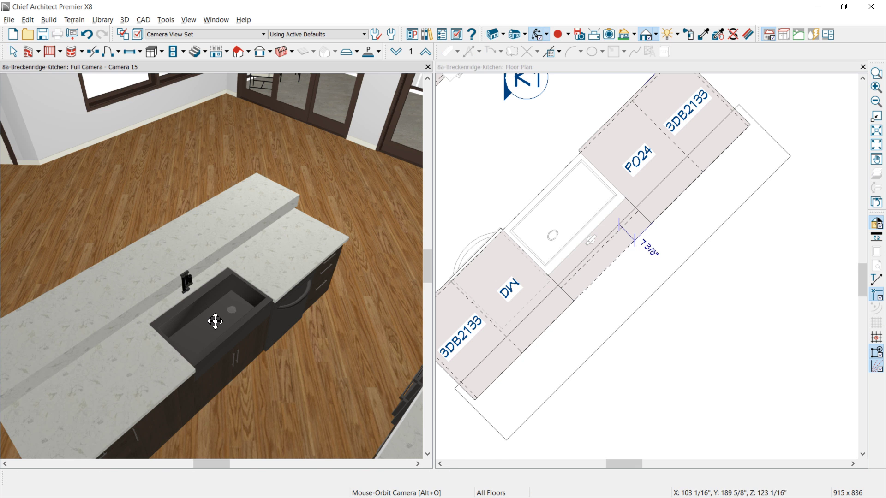
key("space")
left_click(197, 300)
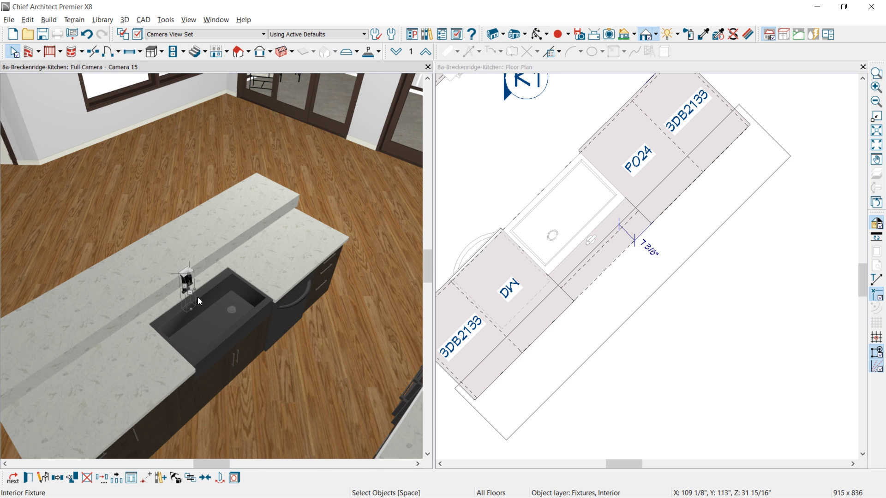
double_click(197, 298)
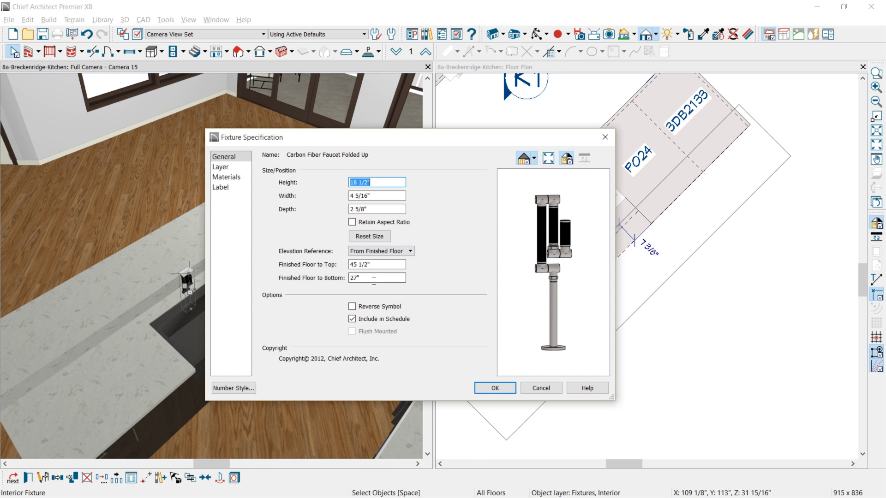
double_click(377, 279)
type("36")
left_click(495, 388)
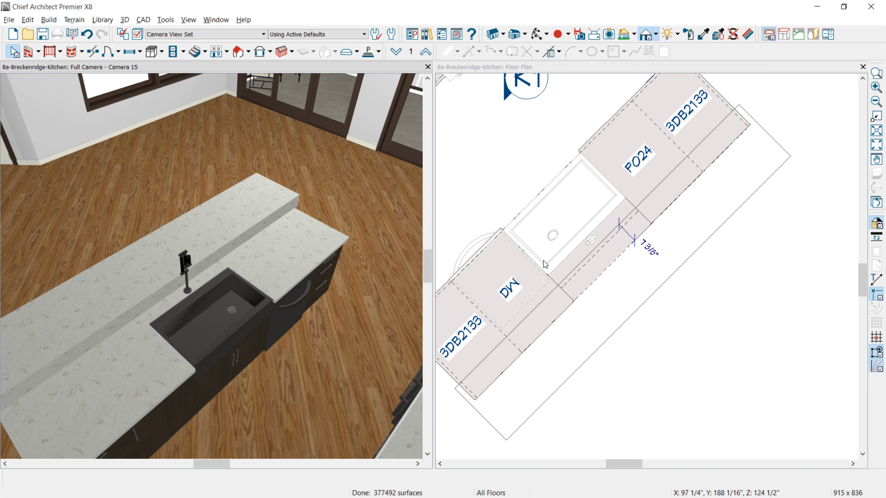
Step: Examine the island in the enlarged camera view, from the sink around to its seating side and end
scroll(597, 243, "up", 2)
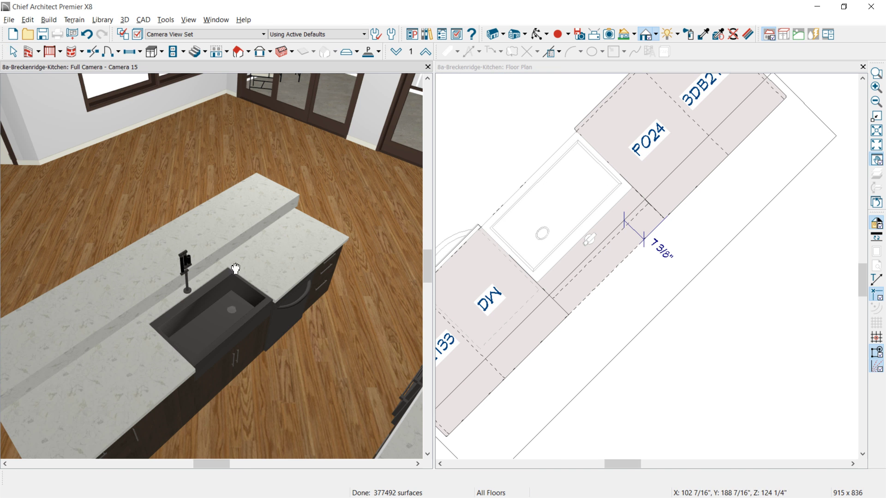
middle_click_drag(233, 269, 252, 250)
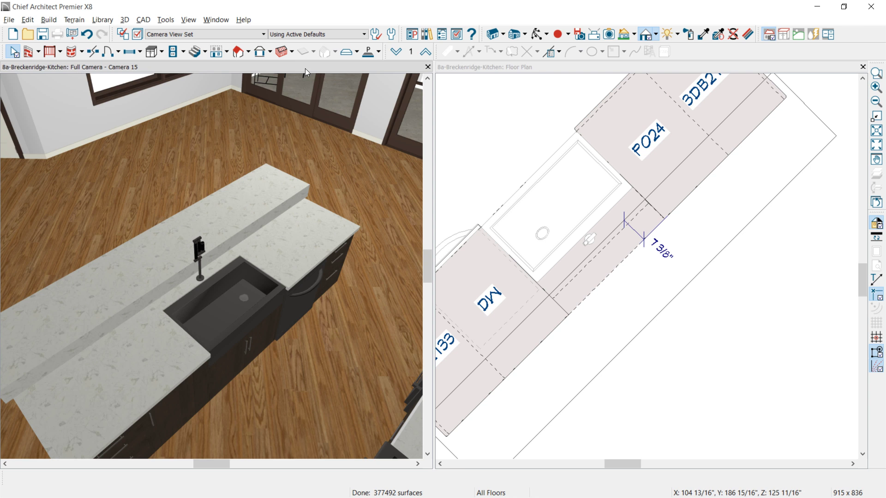
double_click(305, 67)
left_click(537, 34)
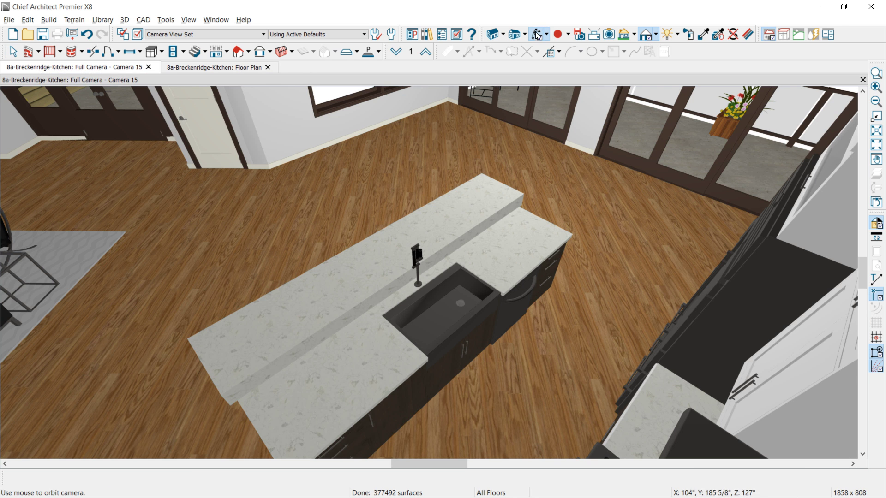
left_click_drag(413, 293, 555, 253)
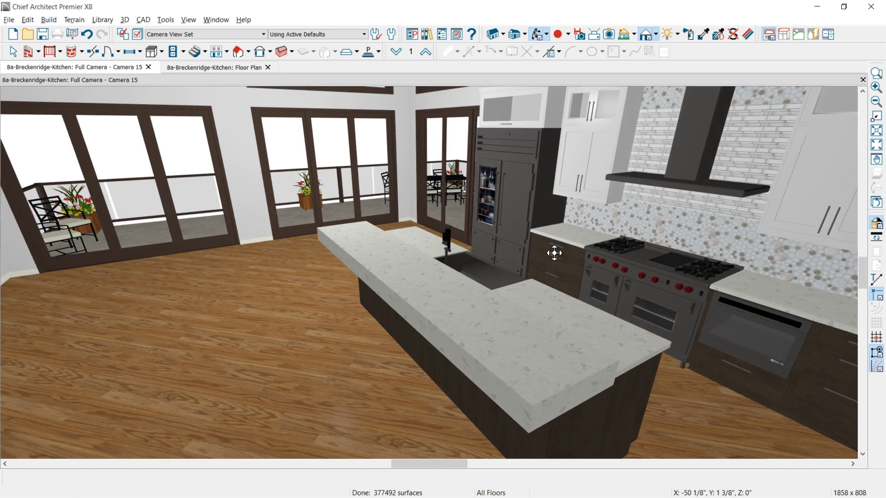
middle_click_drag(540, 320, 466, 271)
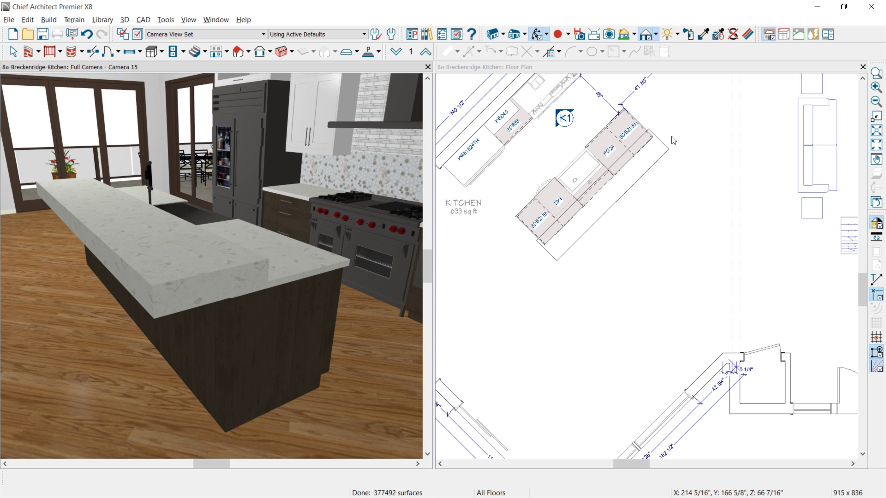
Step: Give the raised bar countertop in the floor plan a solid fill in the light pink custom color with 50% transparency
middle_click_drag(660, 157, 640, 185)
left_click(626, 202)
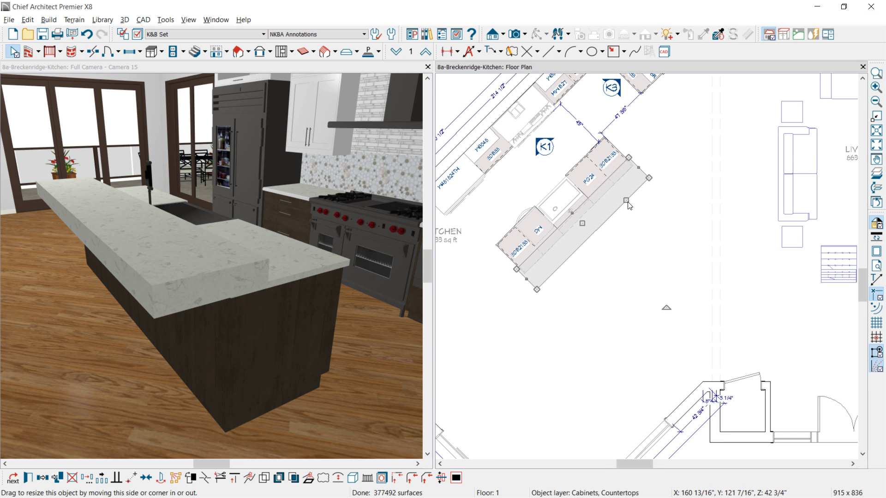
double_click(627, 203)
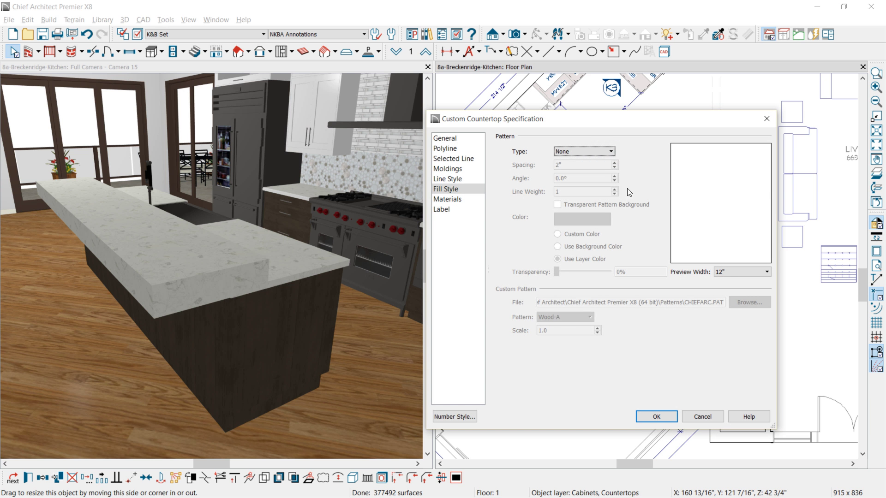
left_click(611, 151)
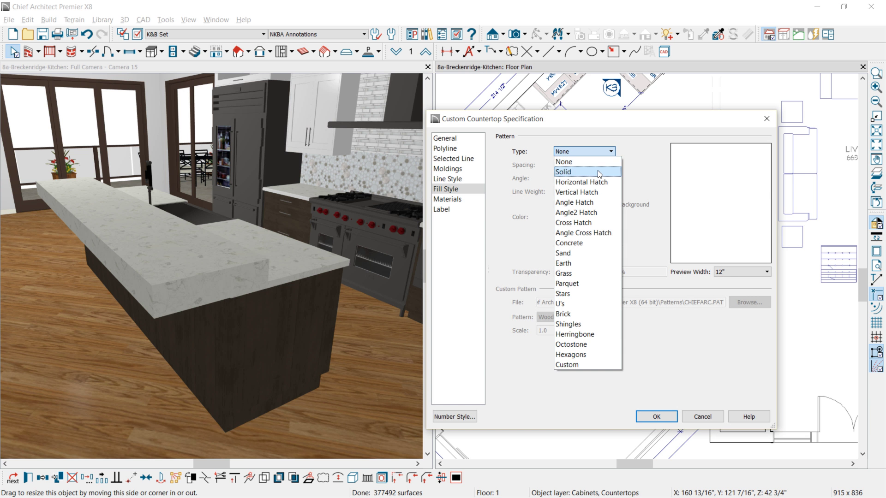
left_click(597, 170)
left_click(595, 225)
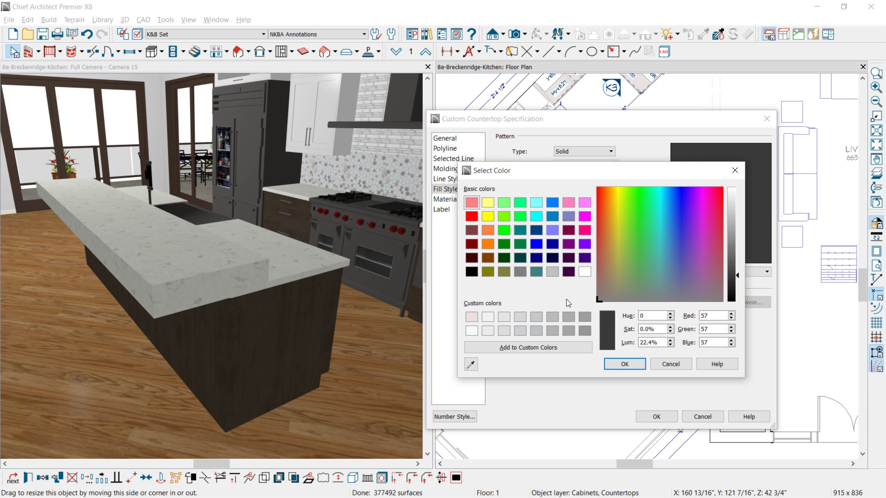
left_click(467, 318)
key("Return")
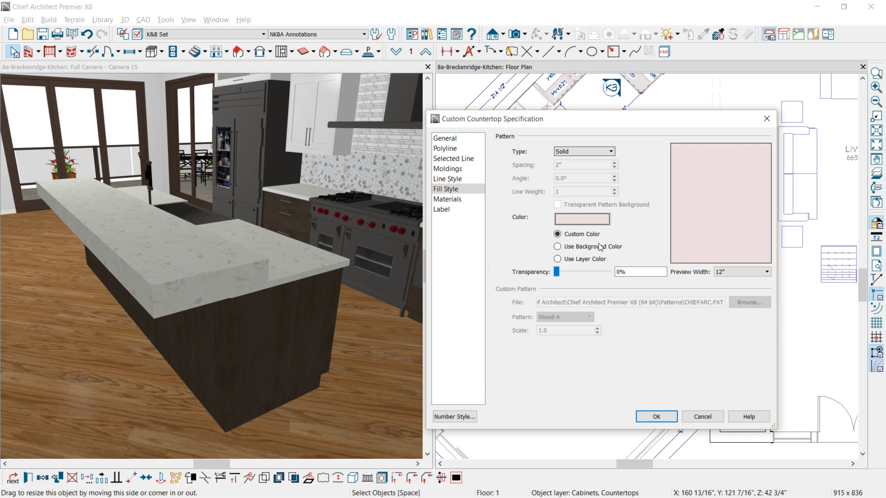
left_click_drag(629, 274, 589, 278)
type("50")
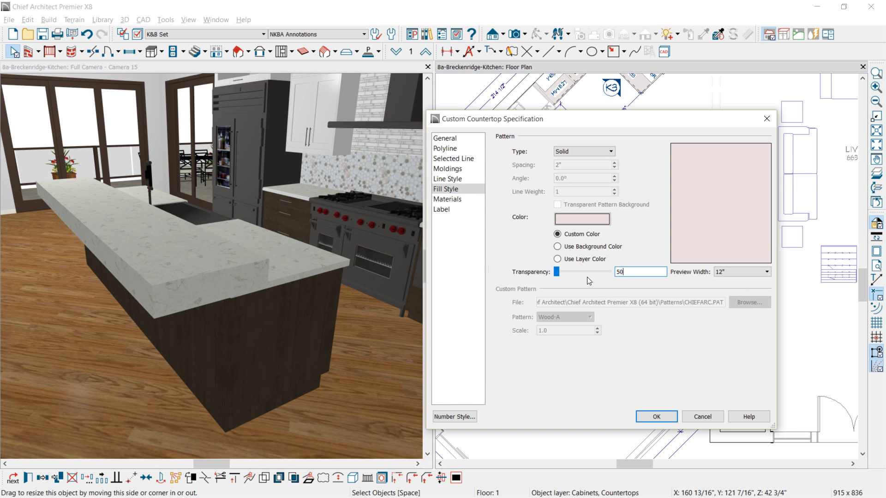
left_click(656, 417)
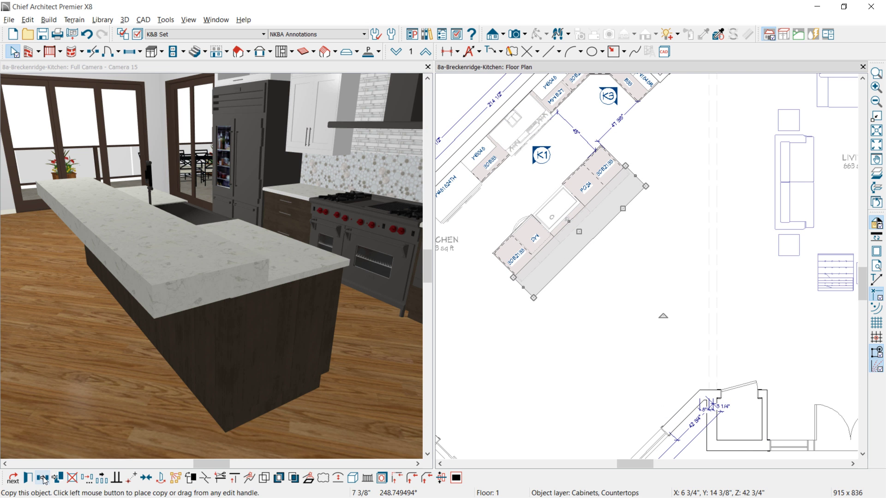
Step: Duplicate the raised bar countertop in place and shrink the copy to a narrow strip at the island end beyond the PO24 cabinet
left_click(57, 478)
middle_click_drag(599, 244, 595, 281)
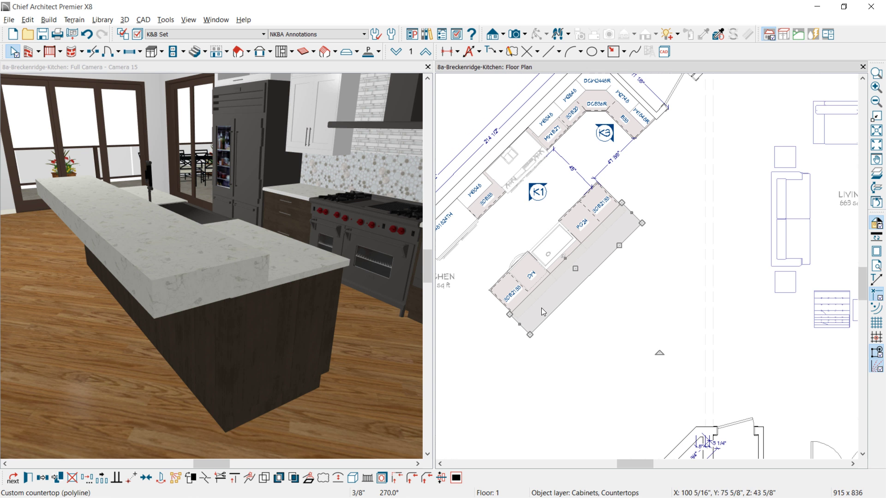
left_click_drag(528, 326, 625, 215)
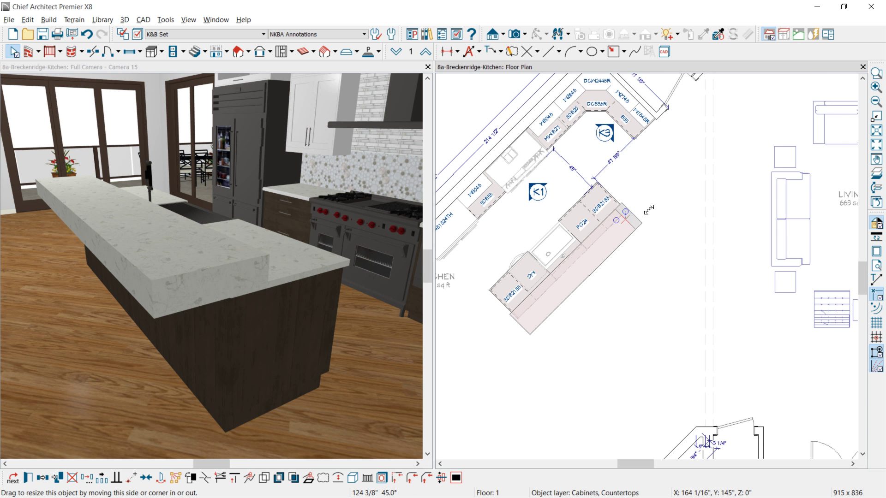
scroll(605, 265, "up", 6)
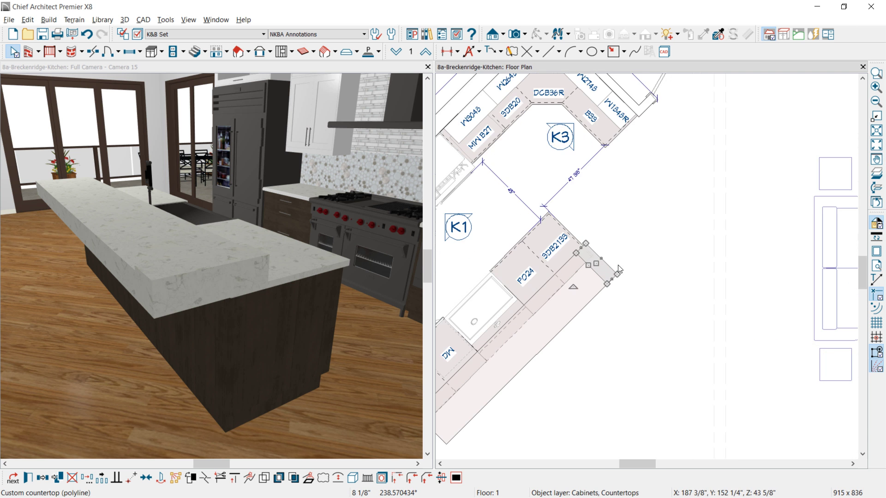
scroll(586, 265, "up", 2)
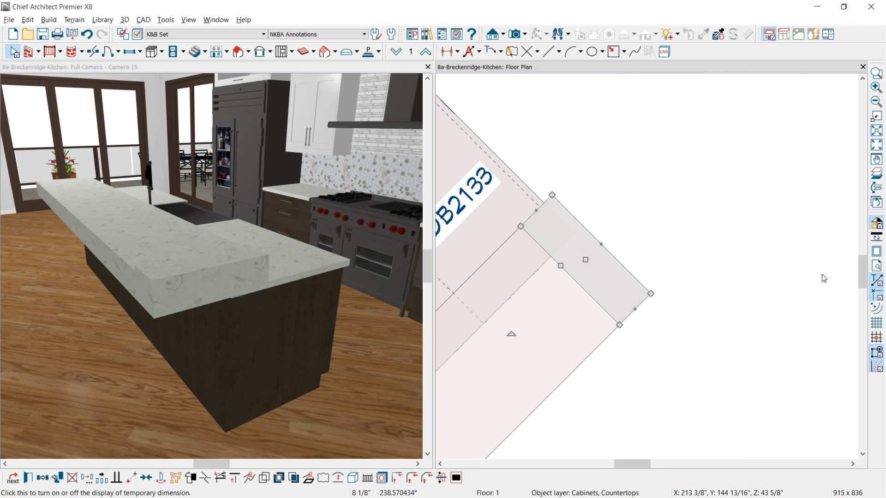
Step: Adjust the inner edge of the end countertop strip and set the strip's width to 3"
left_click(561, 267)
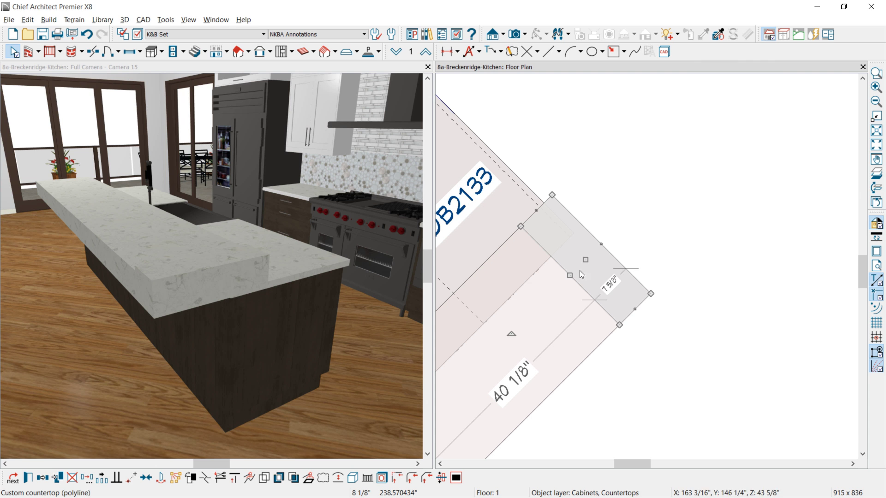
left_click(609, 289)
type("3")
key("Return")
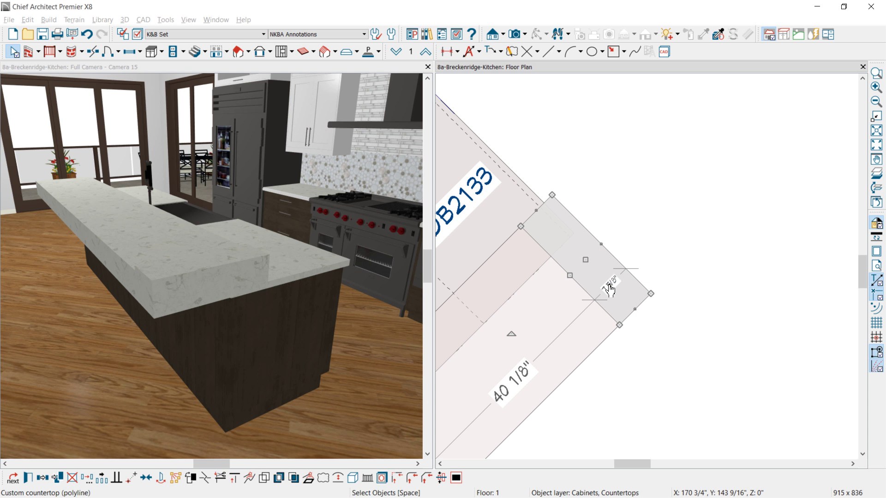
Step: Set the end strip's thickness to 36" and lower its Finished Floor to Bottom so it forms a waterfall panel down to the floor
double_click(610, 290)
left_click(456, 141)
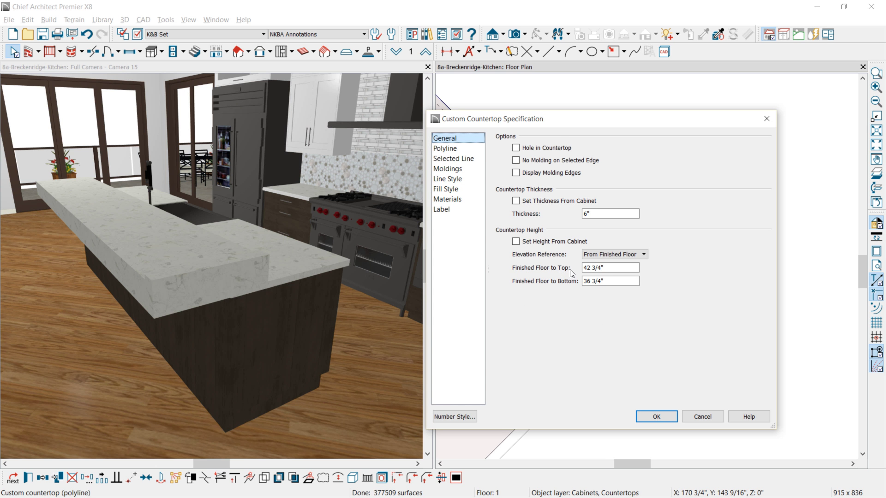
left_click_drag(595, 213, 569, 214)
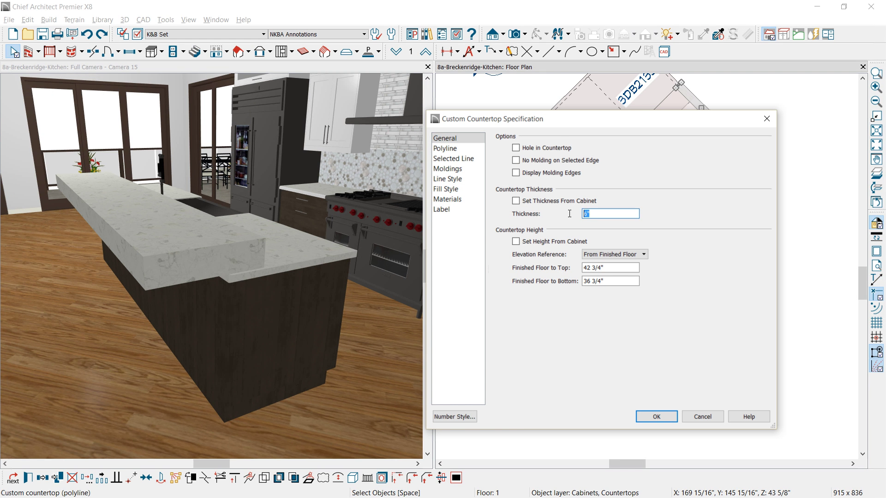
type("36")
left_click(614, 282)
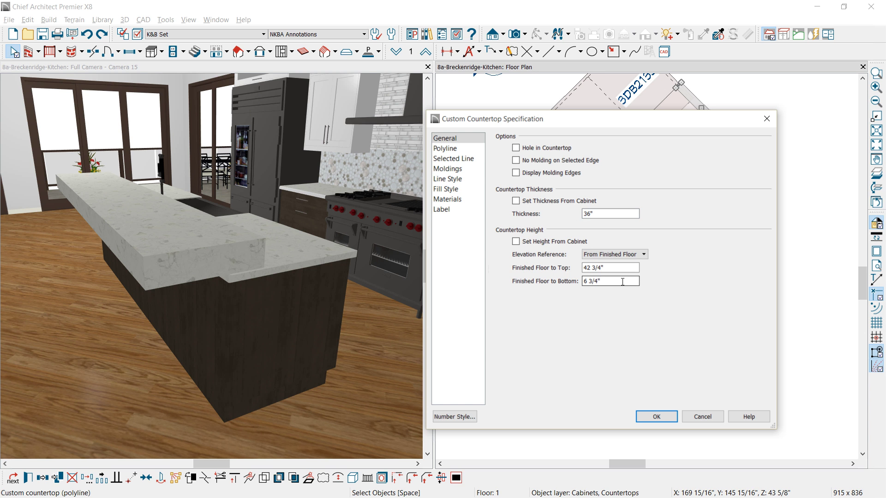
type("-6")
left_click(657, 416)
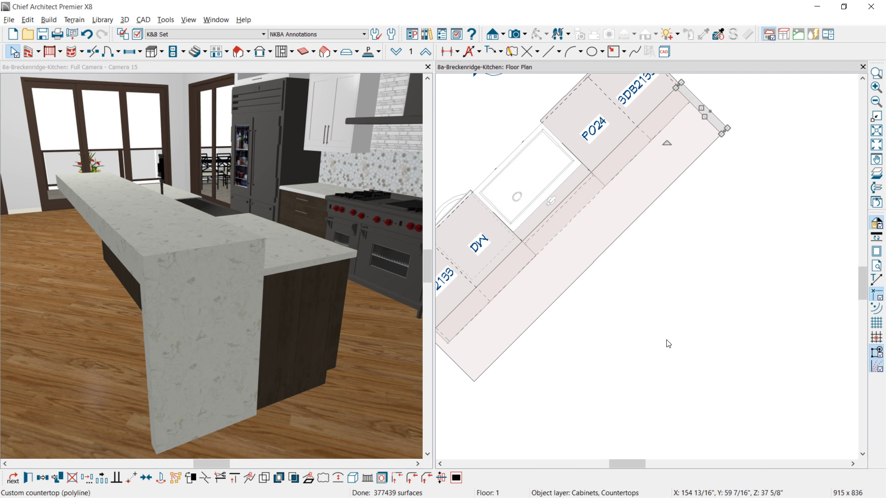
Step: Copy the waterfall end panel to the island's opposite end by reflecting it about the sink base cabinet
left_click(42, 478)
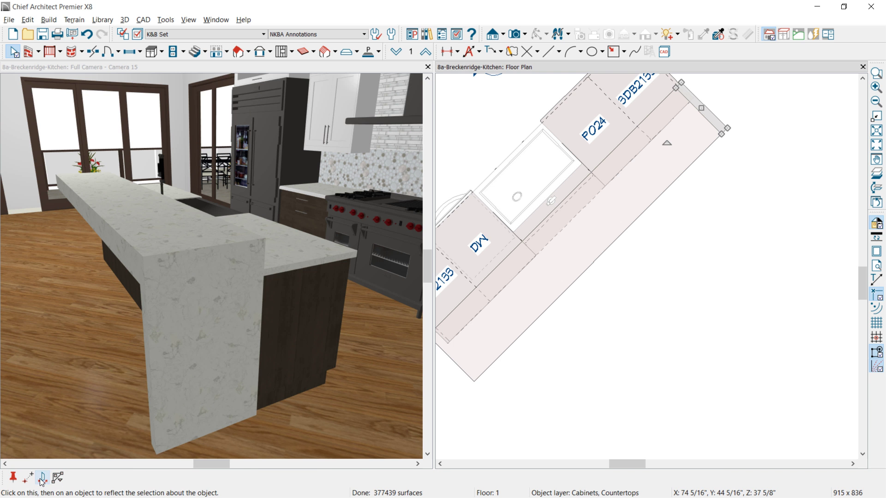
left_click(42, 479)
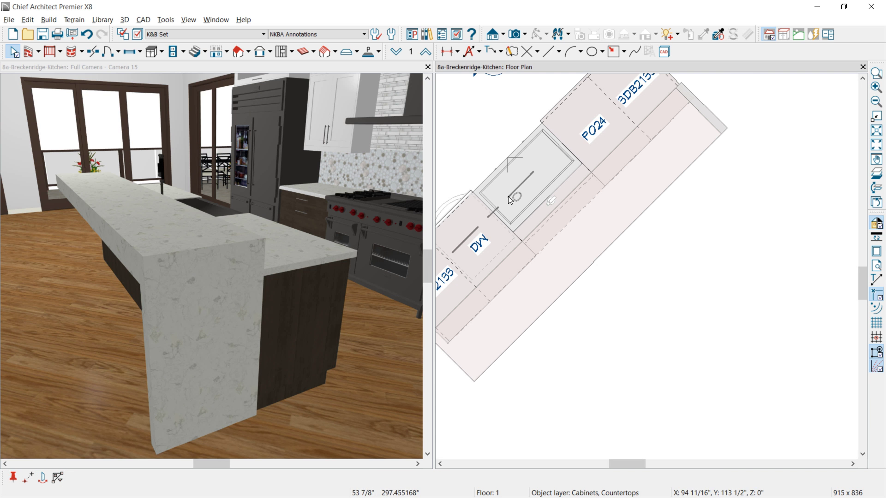
Step: Search the library for "Praa Sands" and pick that countertop material for painting in the full camera view
double_click(358, 67)
left_click(533, 31)
left_click_drag(415, 208, 455, 276)
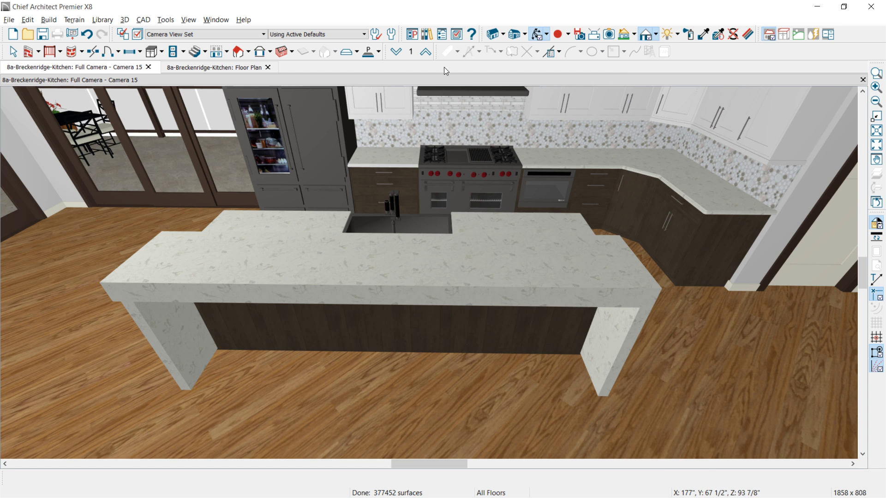
left_click(426, 34)
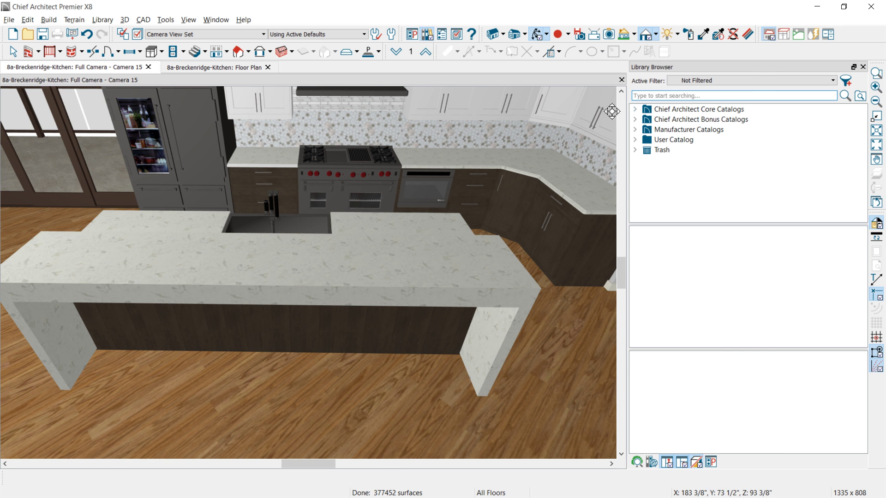
left_click(668, 96)
type("Praa Sands")
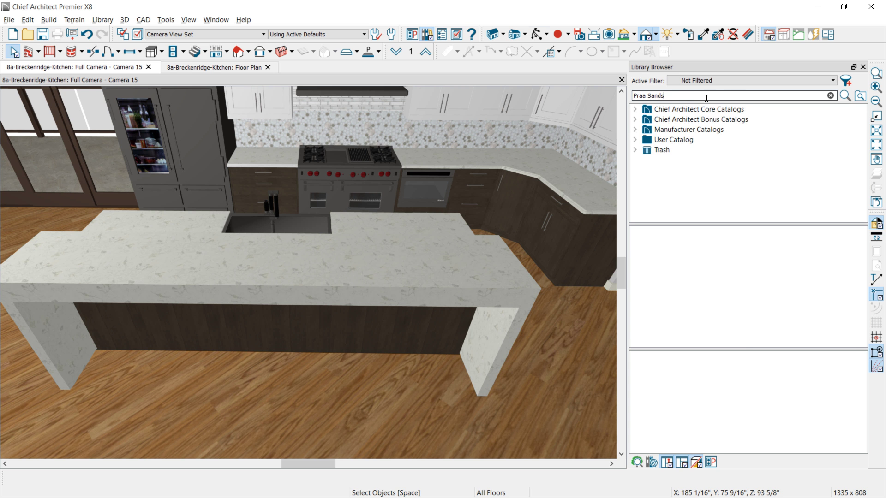
key("Return")
left_click(639, 118)
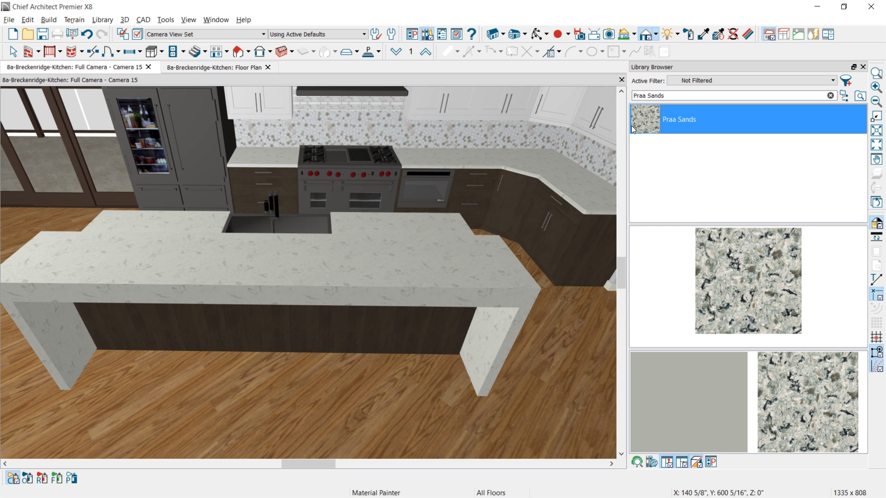
Step: Paint the island's lower countertops on both sides of the sink with Praa Sands, one object at a time, and check them from above
left_click(28, 478)
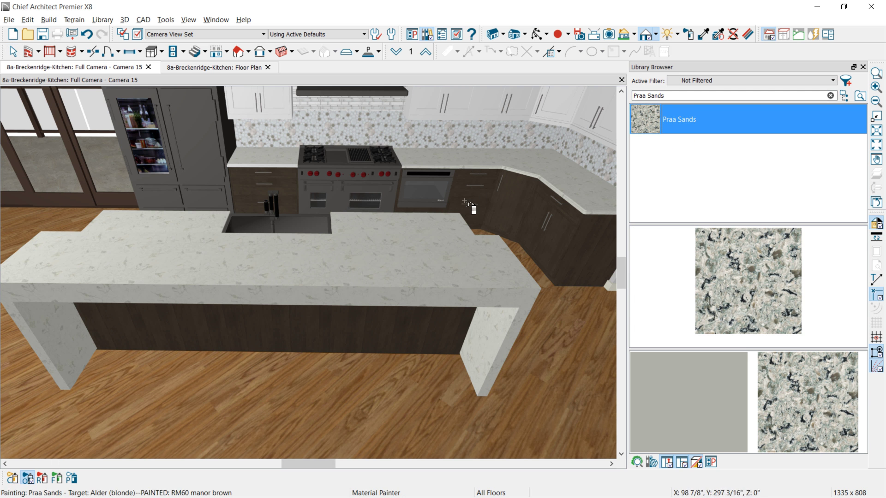
left_click(395, 227)
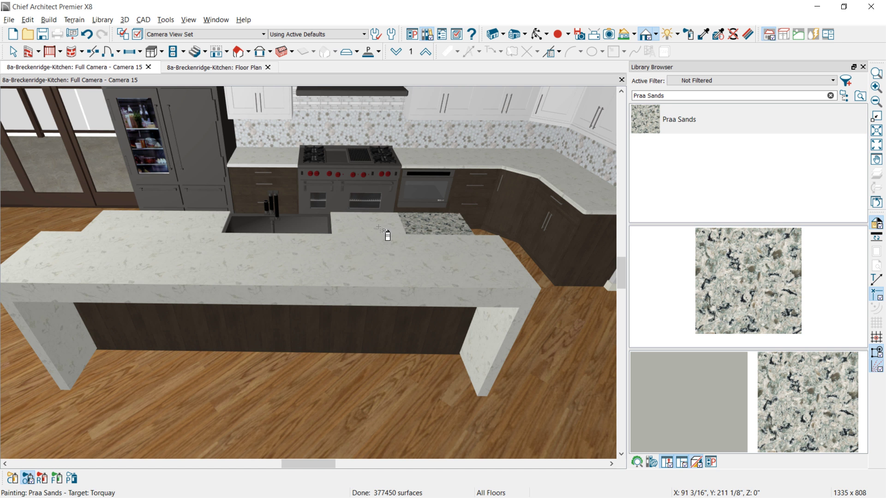
left_click(139, 223)
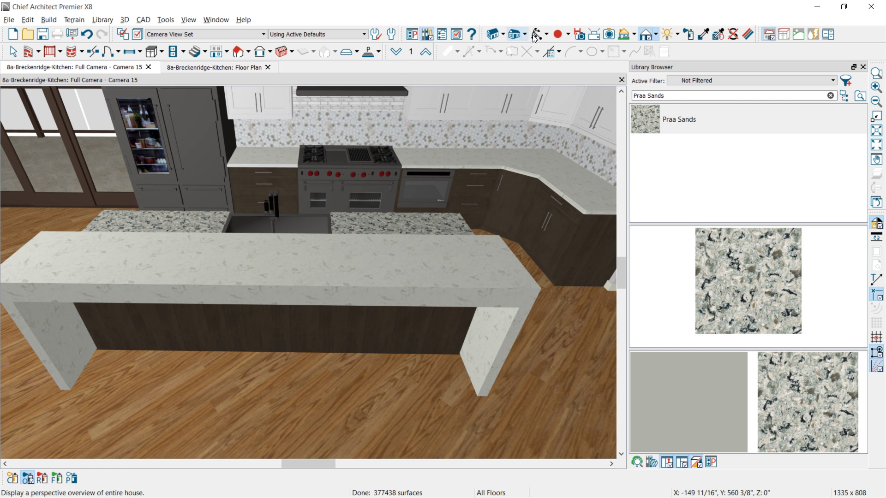
left_click(538, 36)
left_click_drag(372, 191, 371, 279)
left_click(732, 253)
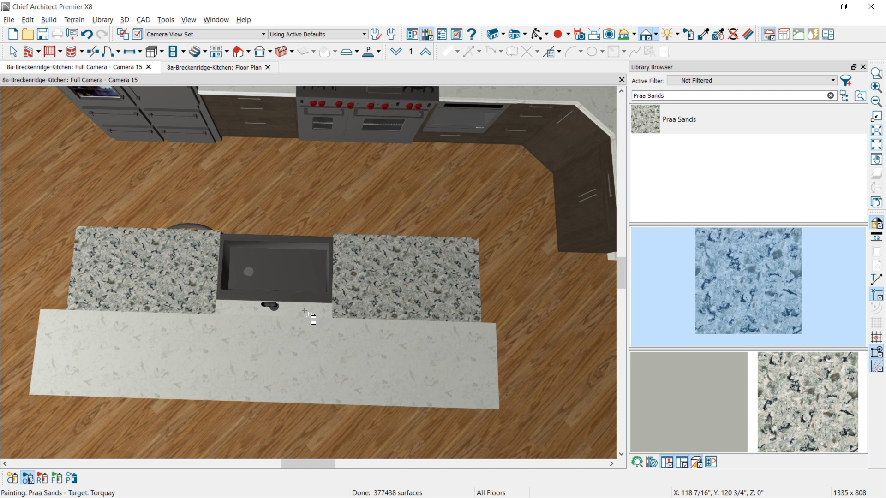
key("Escape")
mouse_move(310, 317)
left_mouse_down()
mouse_move(300, 253)
mouse_move(284, 234)
left_mouse_up()
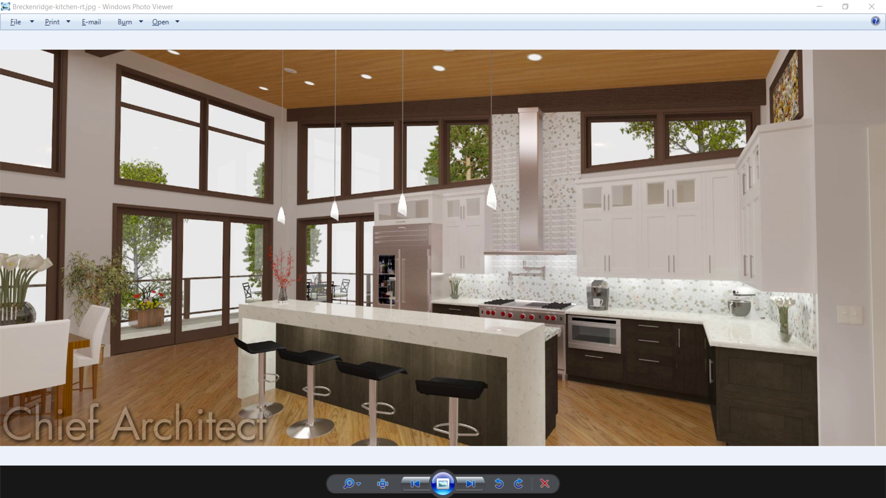
Step: Switch to the web browser to examine the Lighting catalogs in the online 3D Library, and return to Chief Architect
key("alt+Tab")
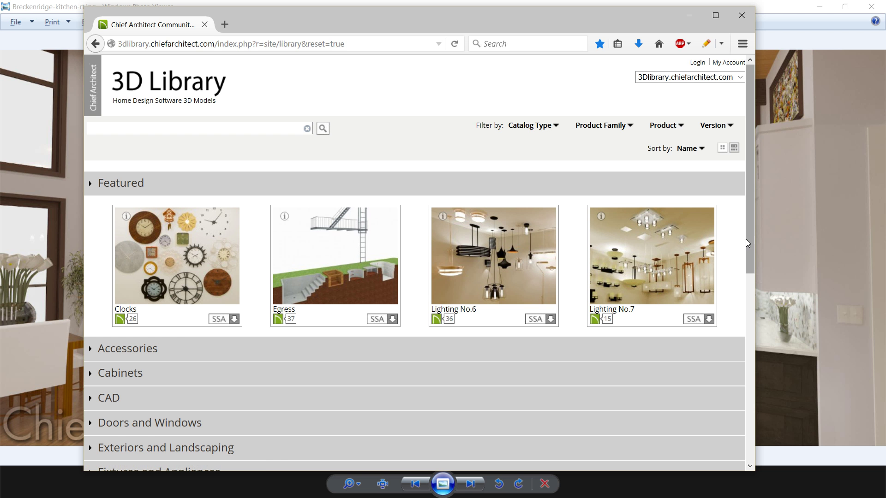
left_click_drag(751, 217, 771, 367)
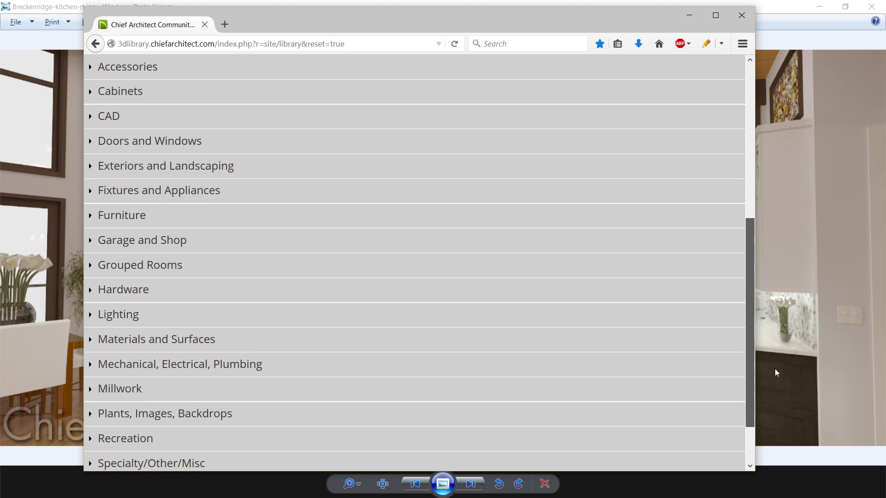
left_click(90, 316)
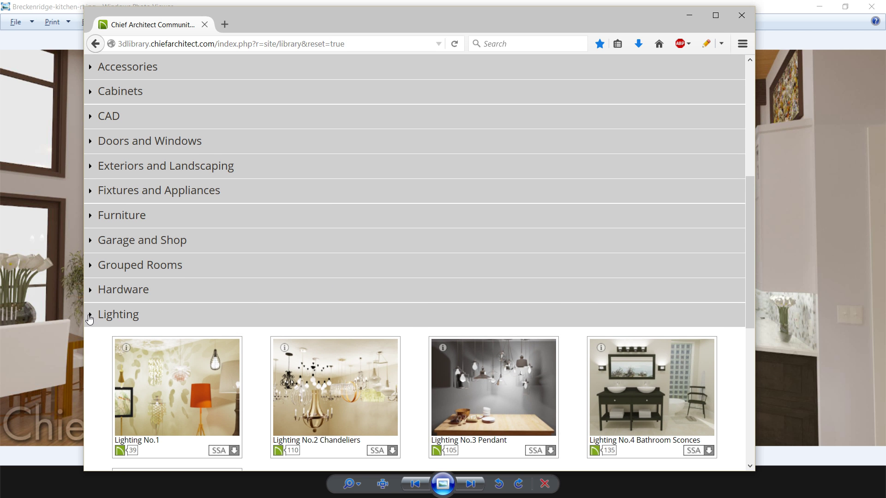
left_click(777, 6)
left_click(830, 6)
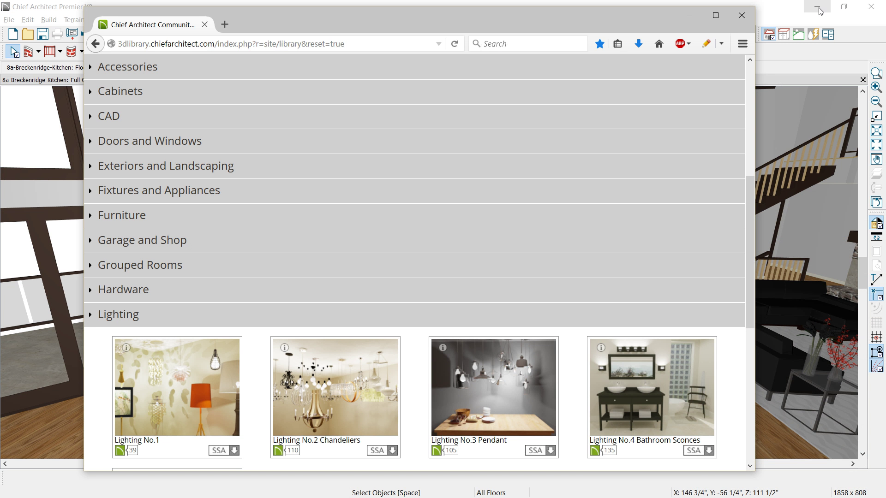
left_click(688, 16)
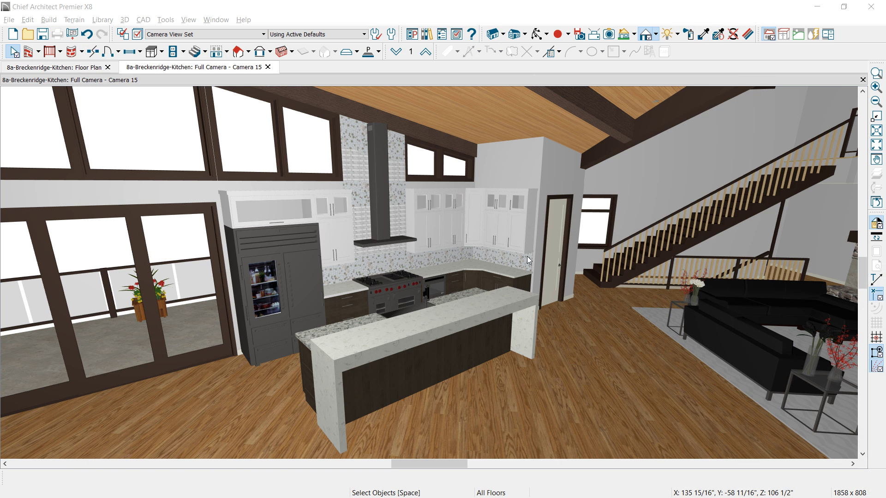
Step: In the floor plan, search the library for "Contemporary Pendant" and pick the first matching light for placement
left_click(48, 67)
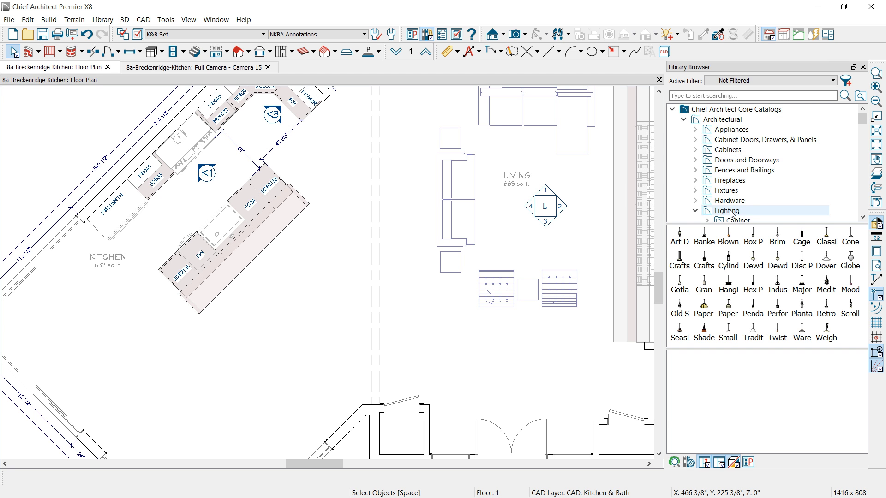
left_click_drag(862, 121, 865, 139)
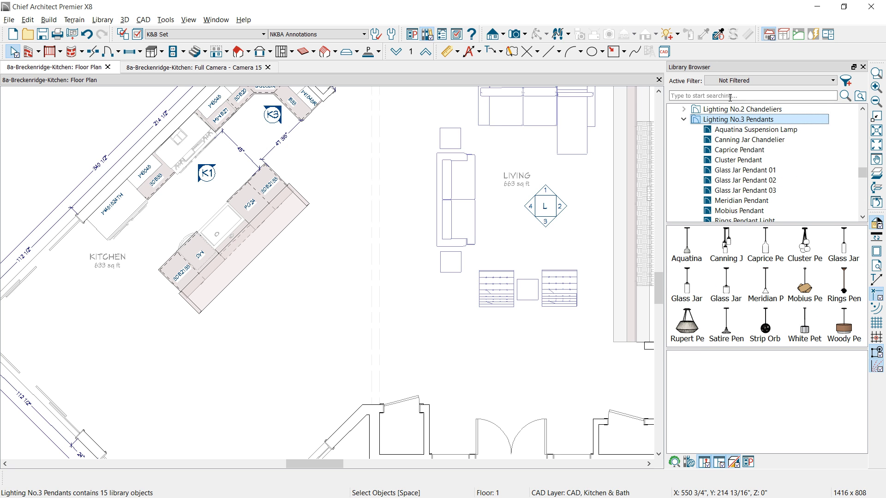
left_click(730, 96)
type("Contemporary Pendant")
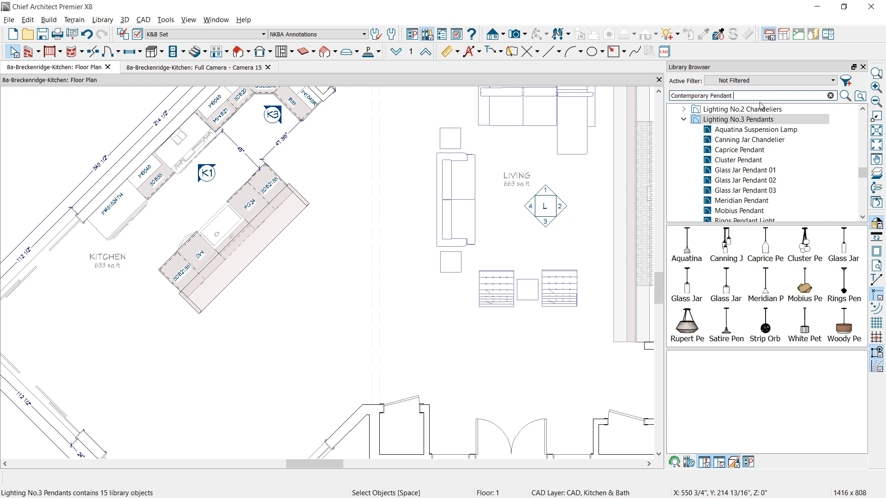
key("Return")
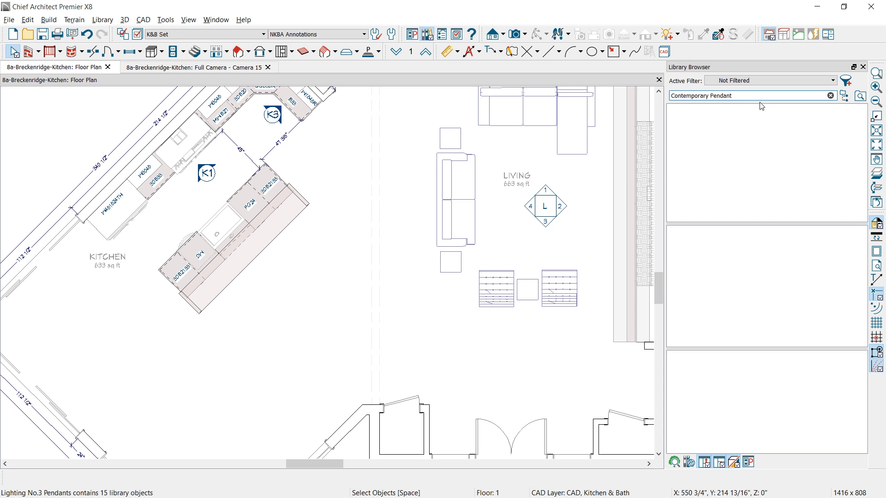
left_click(749, 118)
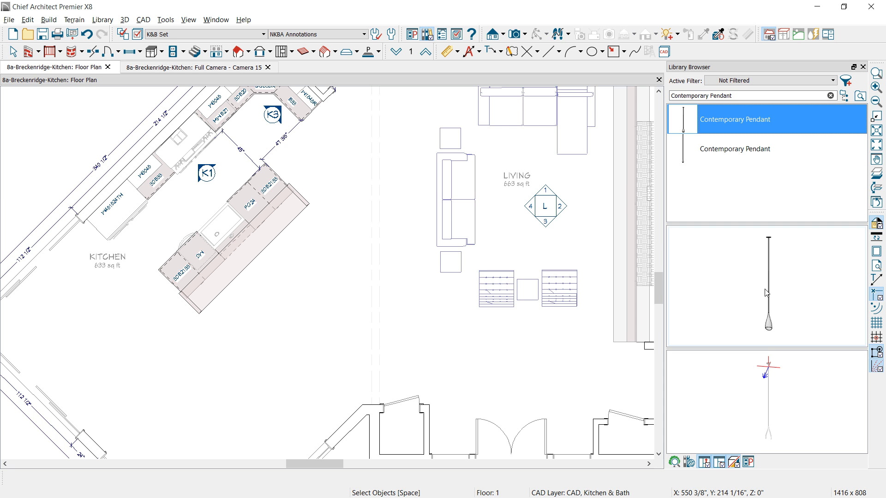
Step: Switch the layer set to Electrical Set, place a pendant near one end of the raised bar countertop and center it on the countertop
left_click(182, 40)
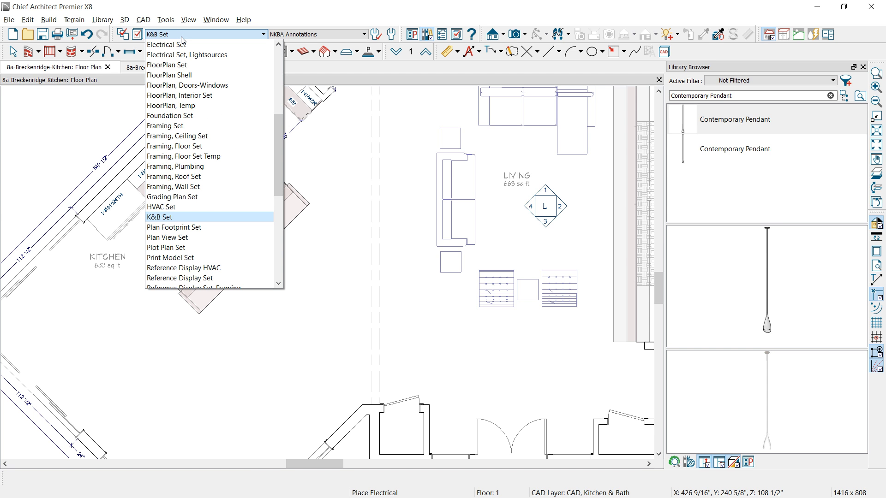
key("Escape")
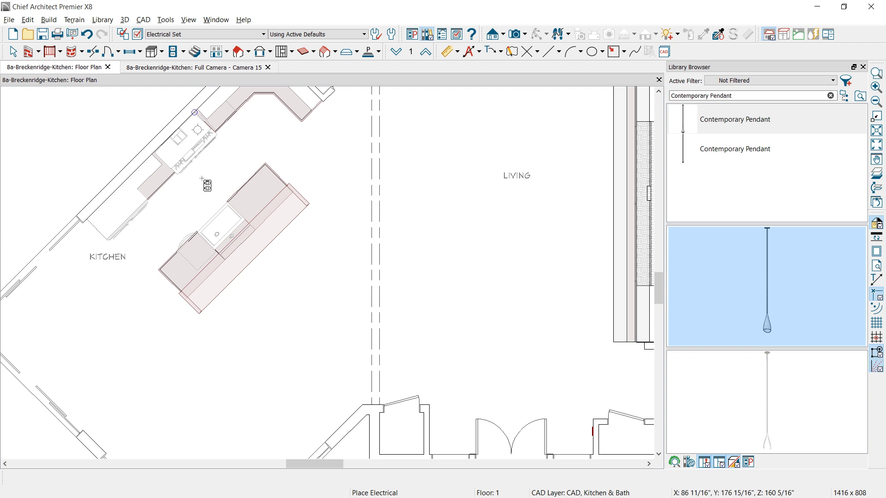
left_click(291, 204)
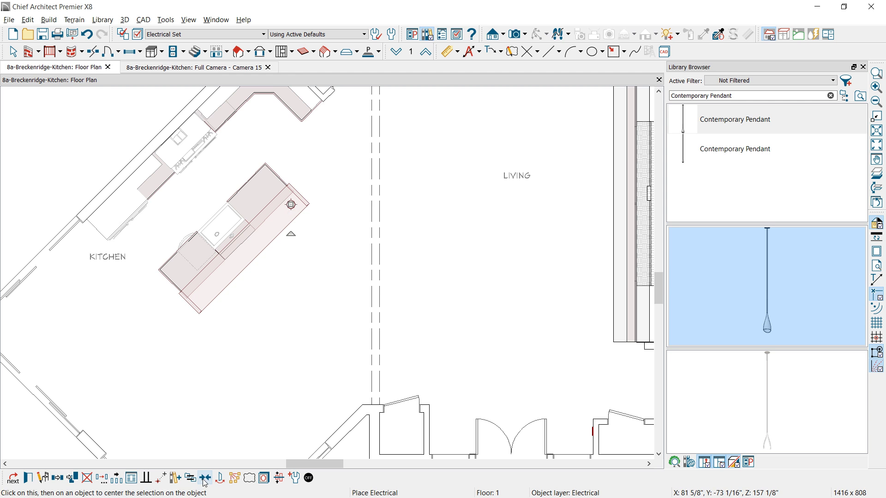
left_click(205, 478)
left_click(292, 201)
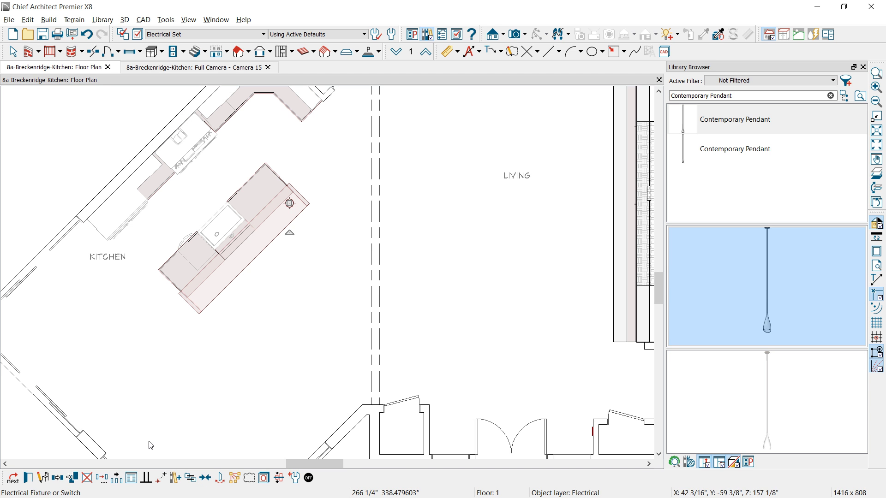
Step: Multiple-copy the pendant along the raised bar to its opposite end as 3 evenly distributed copies
left_click(116, 479)
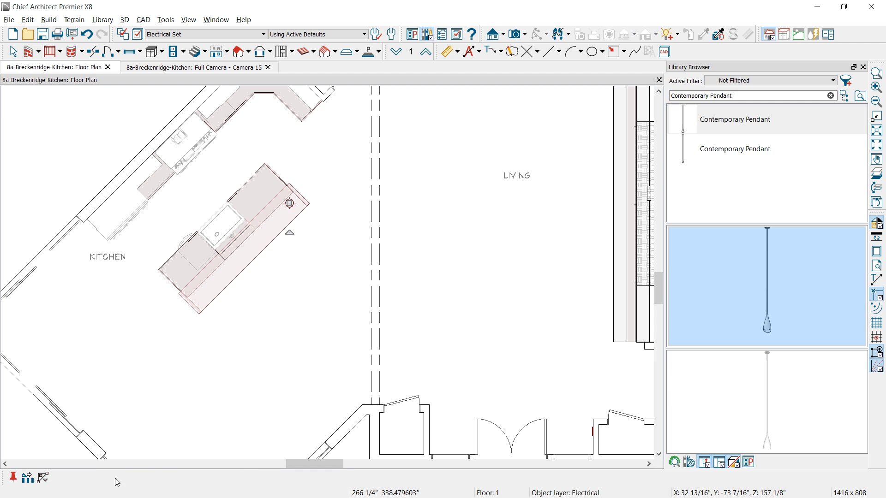
left_click(27, 478)
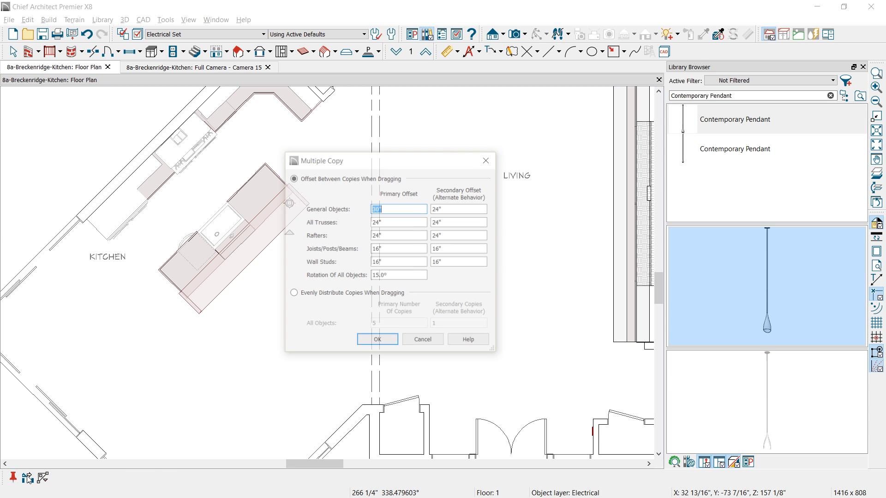
left_click(294, 294)
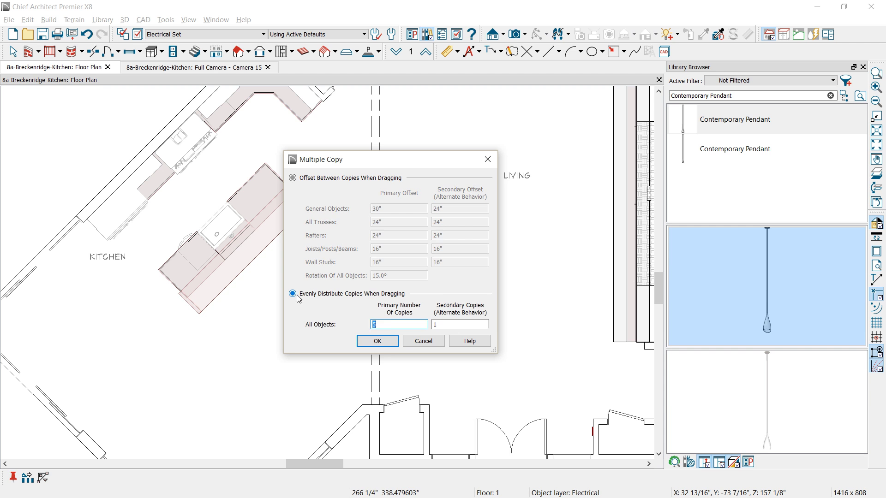
left_click(377, 341)
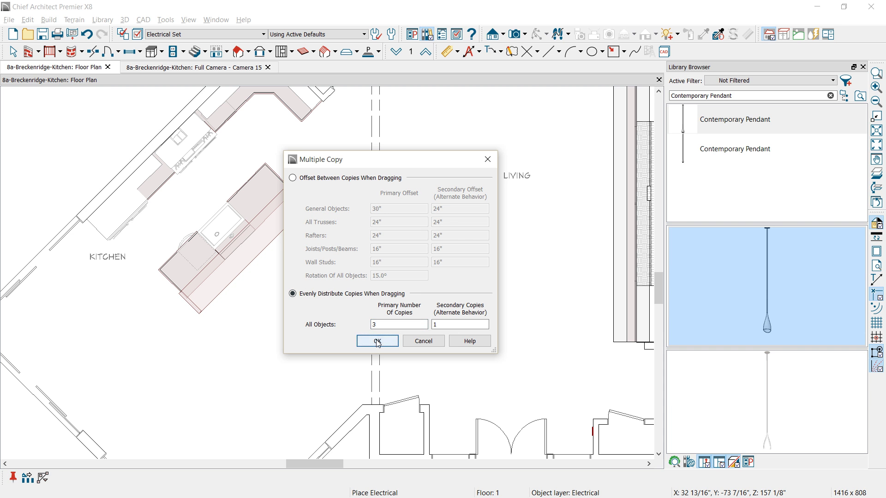
left_click_drag(289, 204, 200, 292)
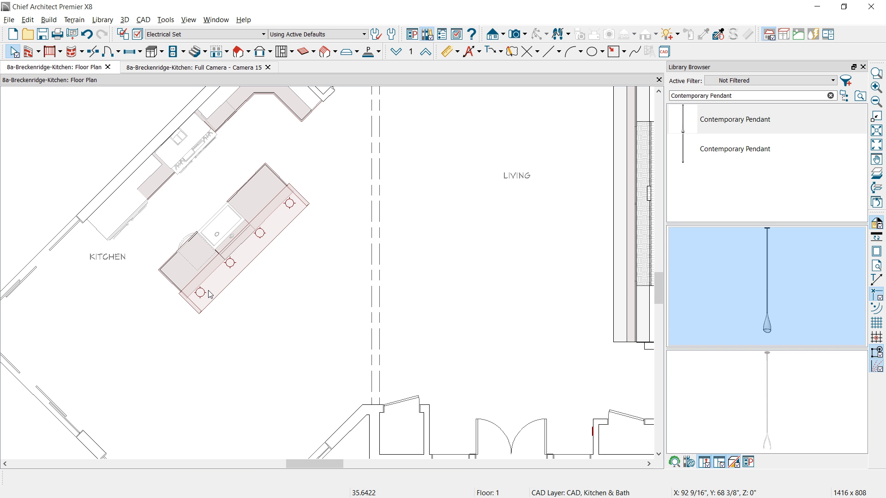
Step: Create a backclipped cross section through the kitchen, looking from the range side toward the island and pendants
left_click(493, 34)
left_click(502, 34)
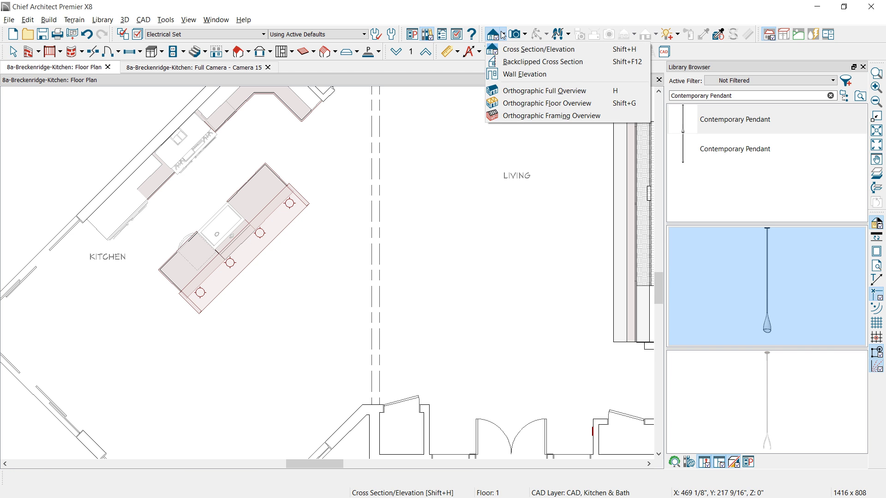
left_click(542, 61)
left_click_drag(228, 202, 294, 250)
scroll(364, 266, "up", 4)
middle_click_drag(367, 280, 313, 229)
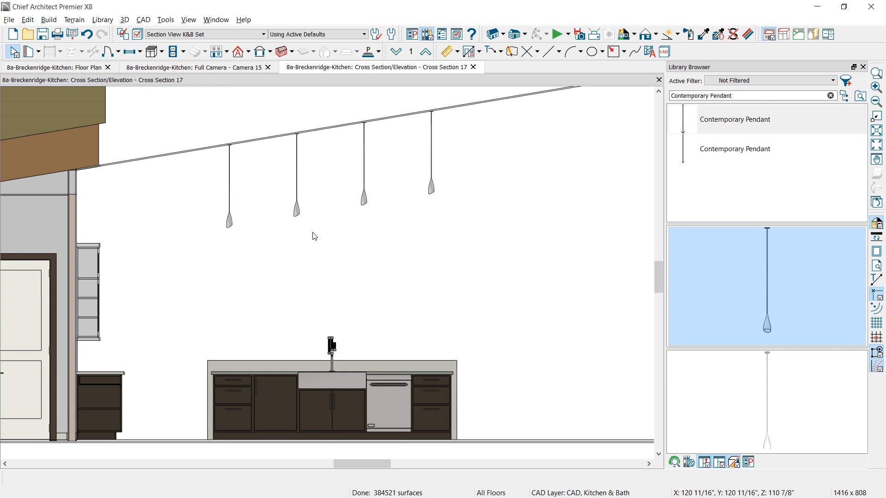
Step: Draw a horizontal CAD line above the island about 91" over the floor and dimension it down to the floor
key("l")
left_click_drag(190, 270, 462, 295)
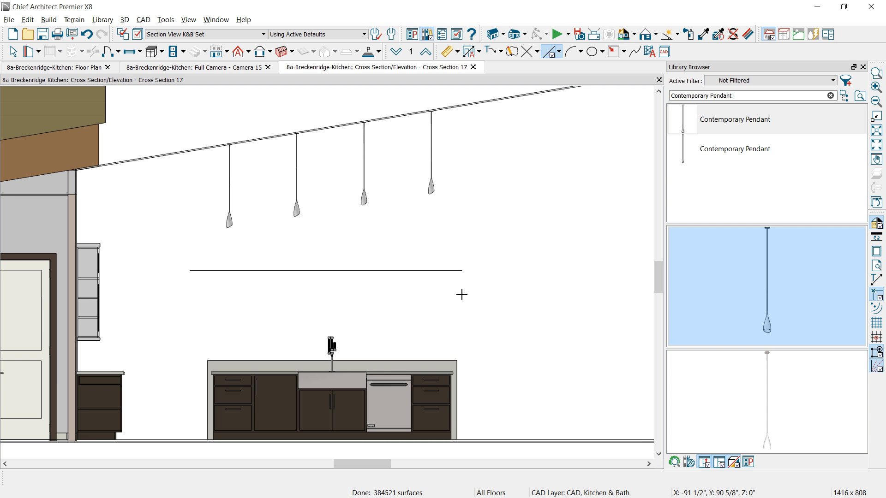
left_click(456, 51)
left_click(484, 80)
left_click_drag(189, 270, 184, 439)
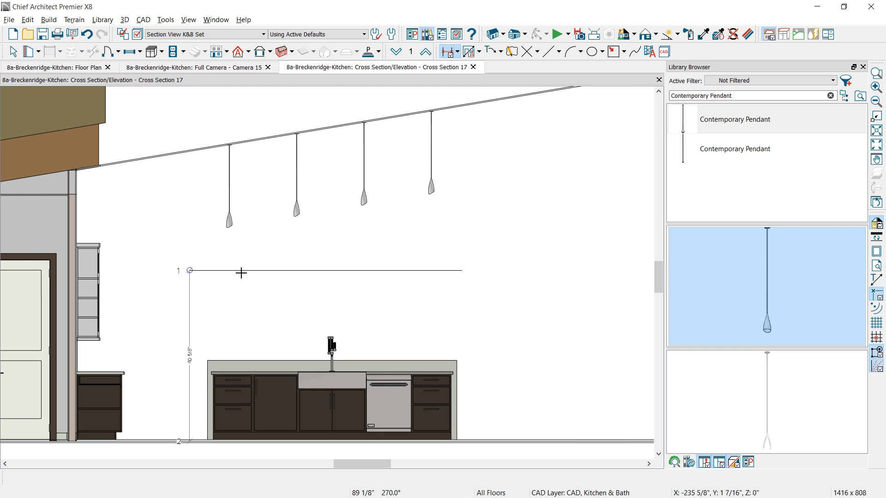
Step: Set the horizontal line's height above the floor to 77" through its dimension
left_click(241, 271)
left_click(189, 355)
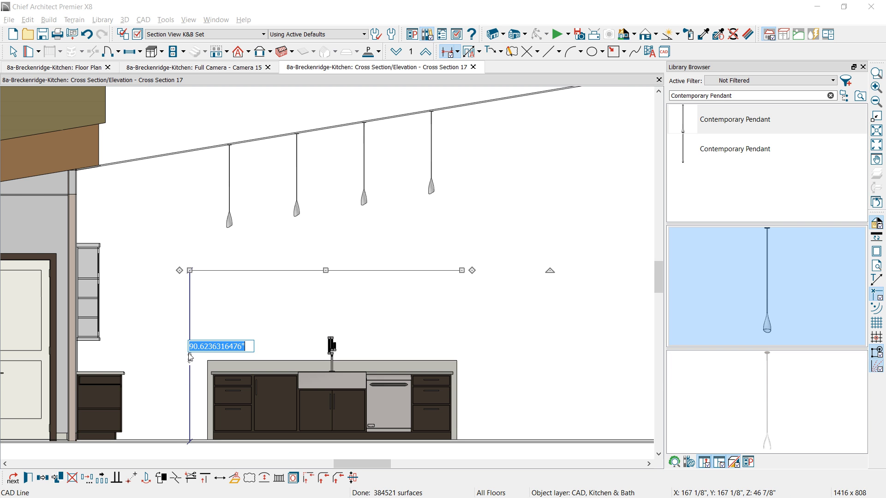
type("7")
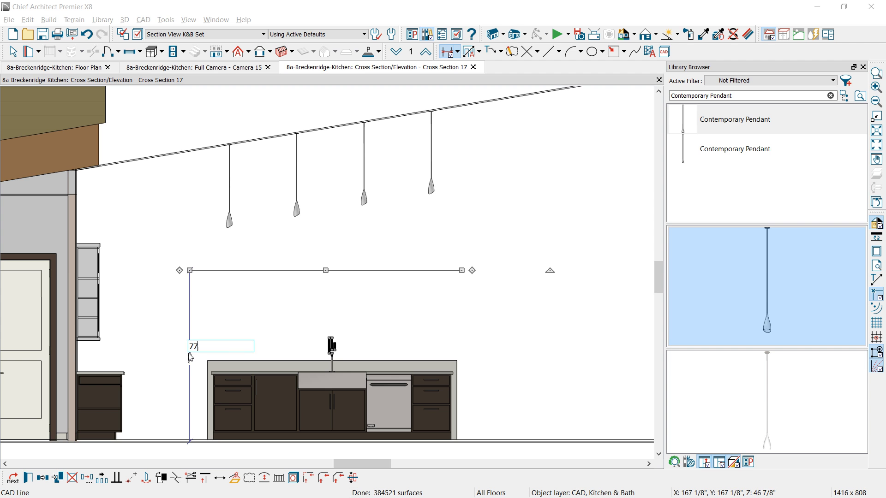
type("7")
key("Return")
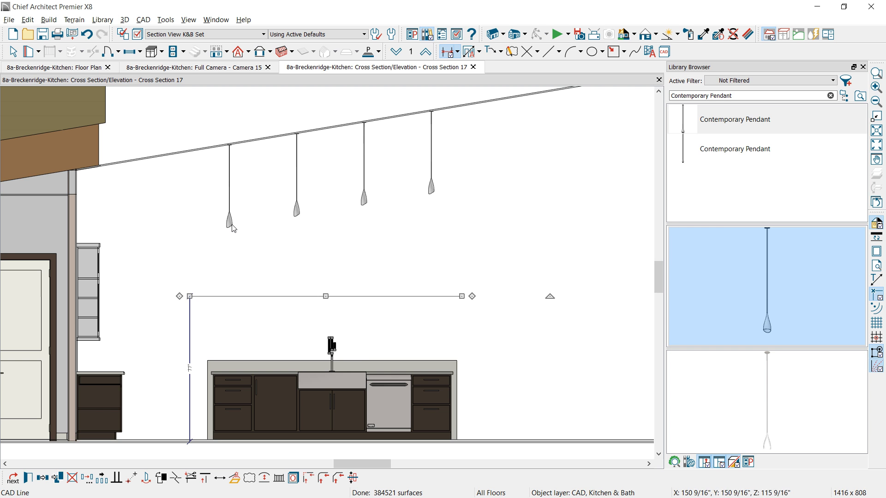
Step: Lengthen all four pendants downward so their bottoms meet the horizontal CAD line 77" above the floor
left_click(230, 224)
left_click_drag(229, 227, 238, 280)
left_click(297, 212)
left_click_drag(296, 220, 291, 296)
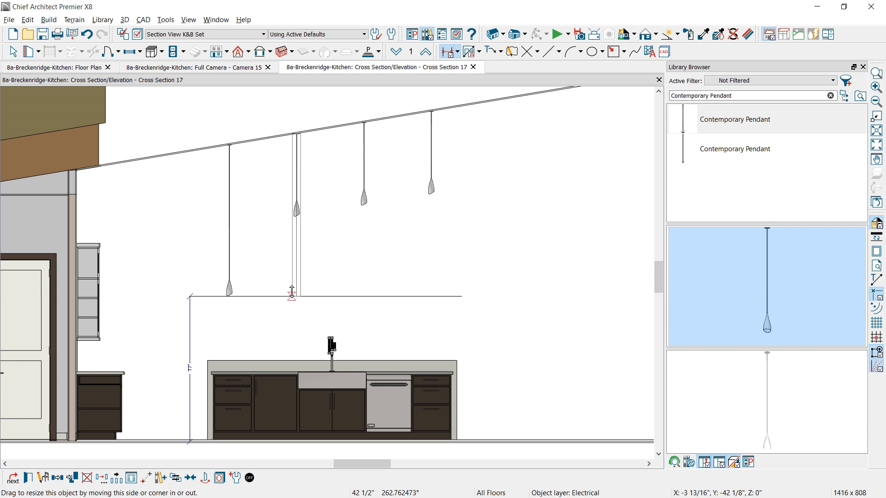
left_click(364, 199)
left_click_drag(364, 201, 355, 298)
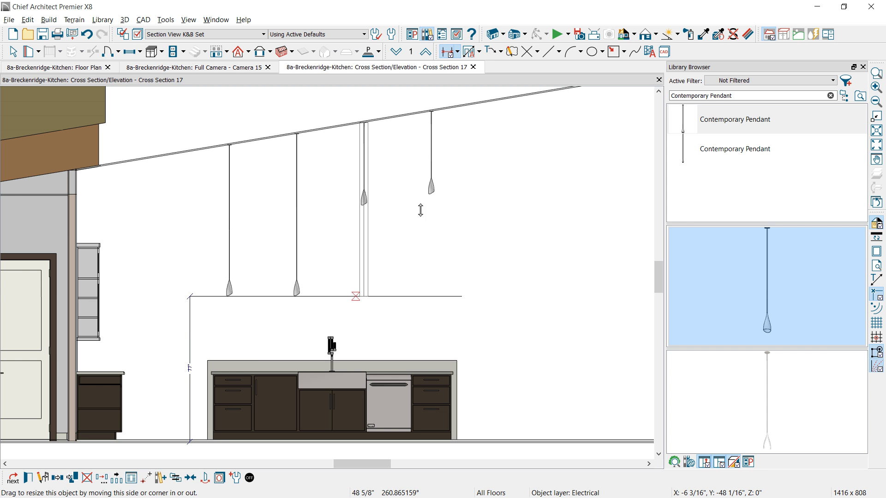
left_click(430, 191)
left_click_drag(431, 191, 432, 295)
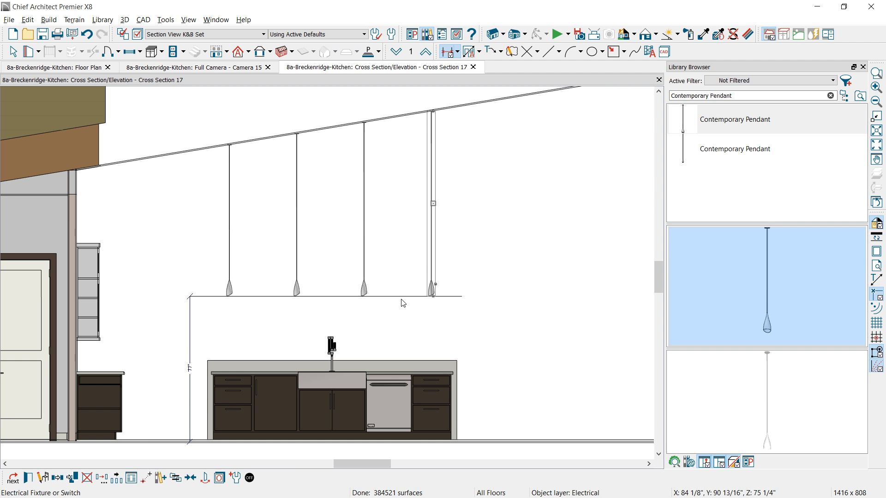
Step: Shorten the horizontal CAD line above the island to a short stub beside the 77" dimension
left_click(411, 296)
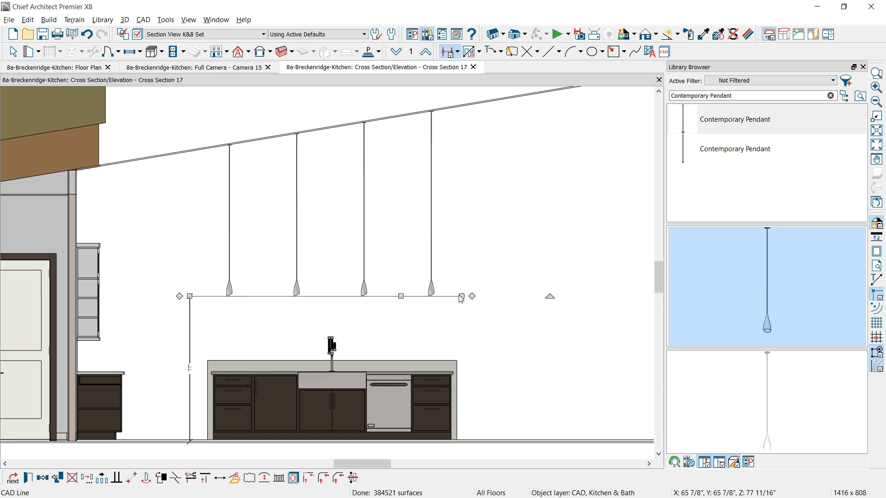
left_click_drag(459, 296, 203, 298)
key("space")
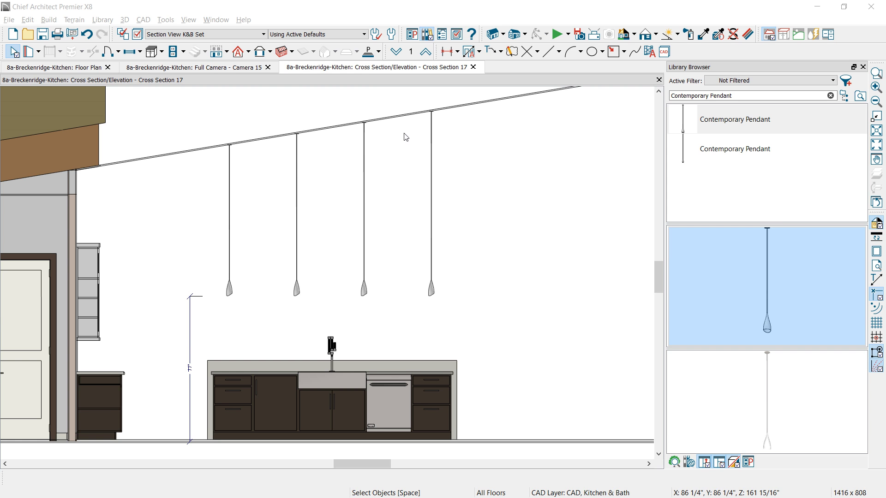
Step: Activate the NKBA 2 -- Appliances Centerlines annotation set and start the Centerline Dimension command
left_click(364, 35)
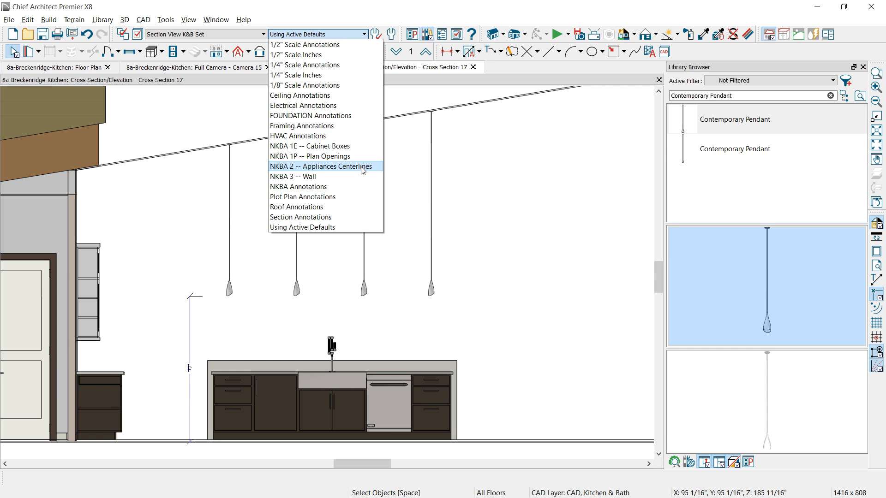
key("Escape")
left_click(457, 53)
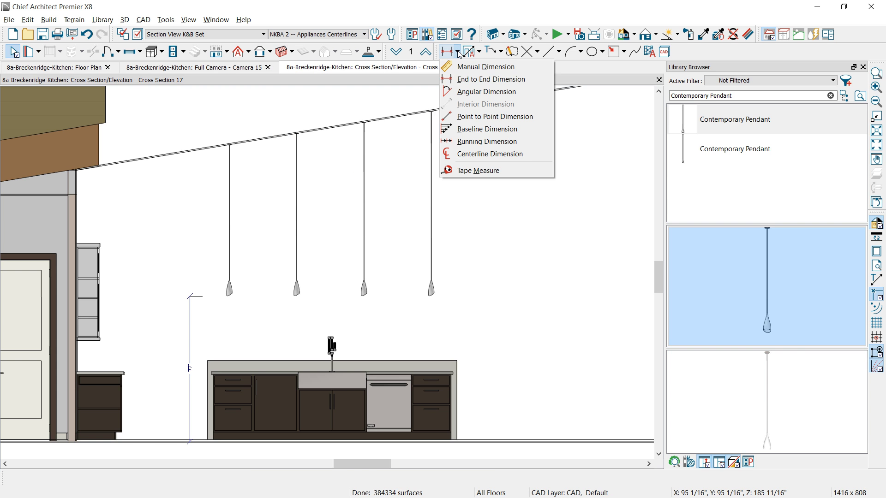
left_click(468, 155)
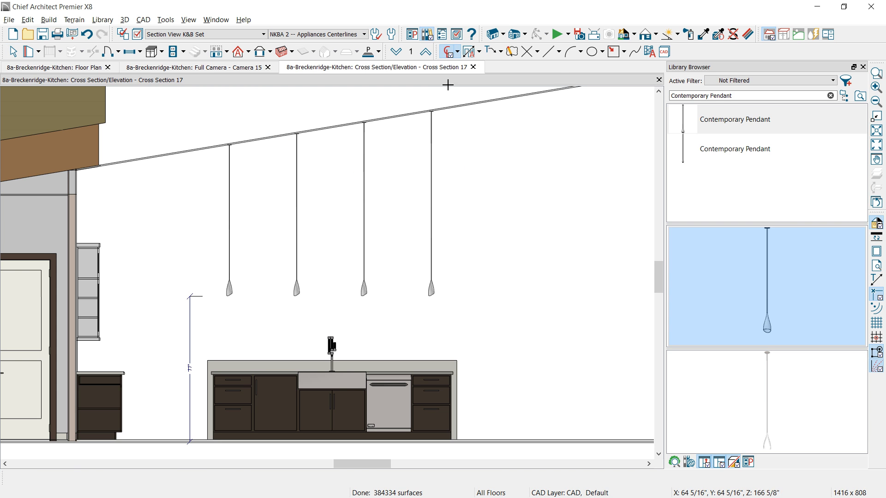
Step: Set the centerline dimension defaults to locate electrical objects and ignore CAD lines/sides, ends/corners and callouts/markers
double_click(448, 53)
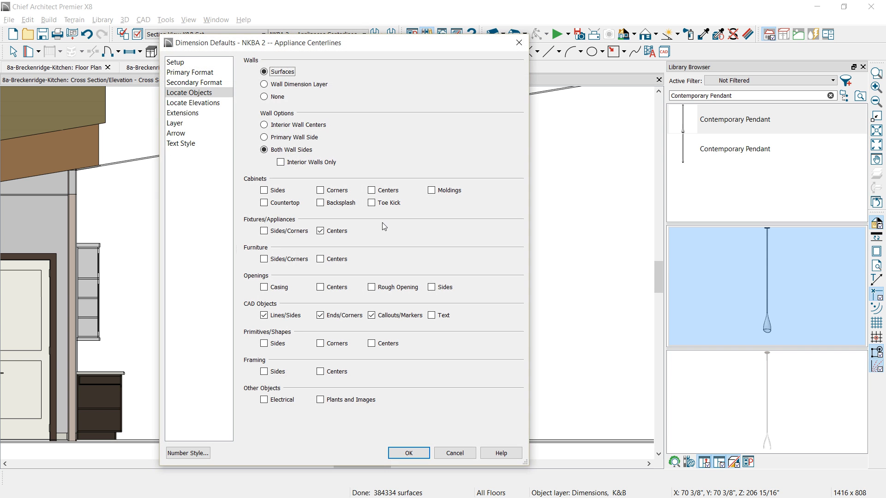
left_click(265, 402)
left_click(264, 316)
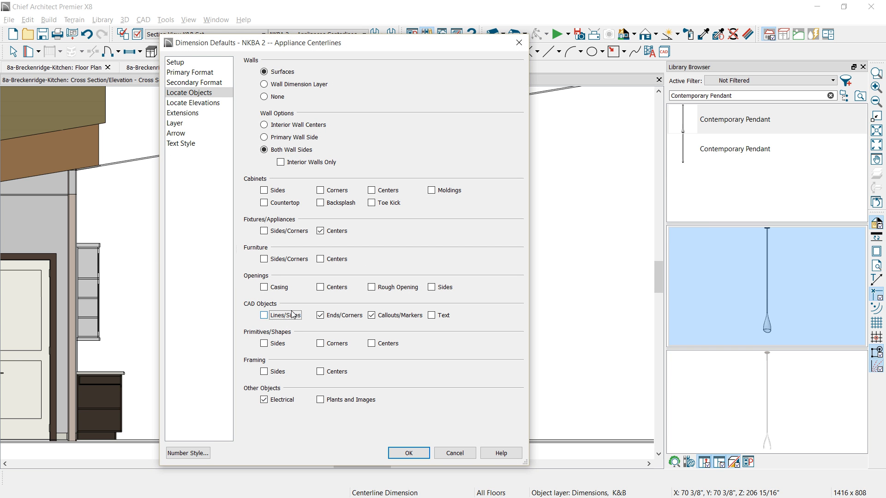
left_click(320, 315)
left_click(371, 316)
left_click(409, 454)
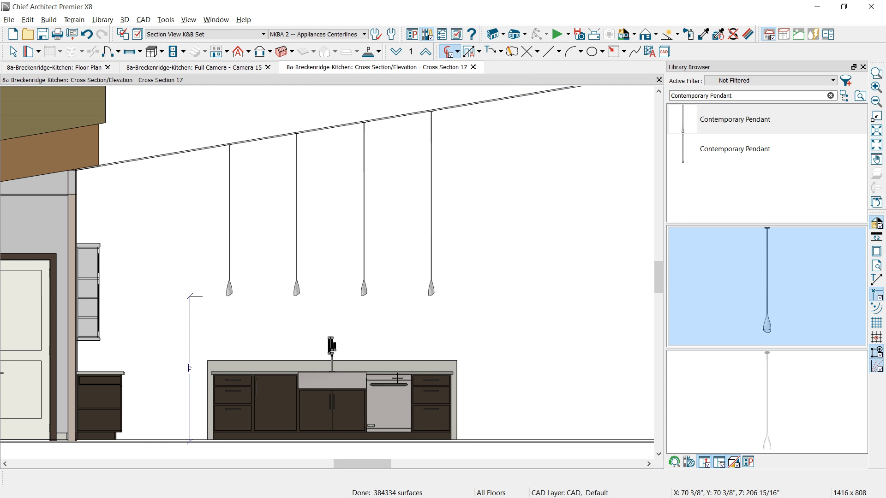
Step: Centerline-dimension the four pendants from the wall and move them together so the nearest one sits 80" from the wall
left_click_drag(77, 229, 434, 274)
key("space")
left_click(432, 292)
left_click(295, 288, "shift")
left_click(227, 288, "shift")
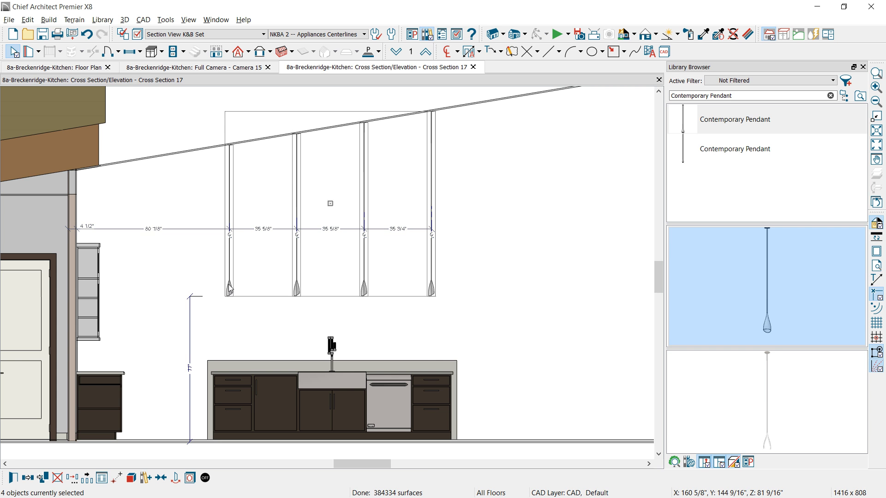
left_click(156, 228)
left_click_drag(161, 224, 291, 230)
key("Delete")
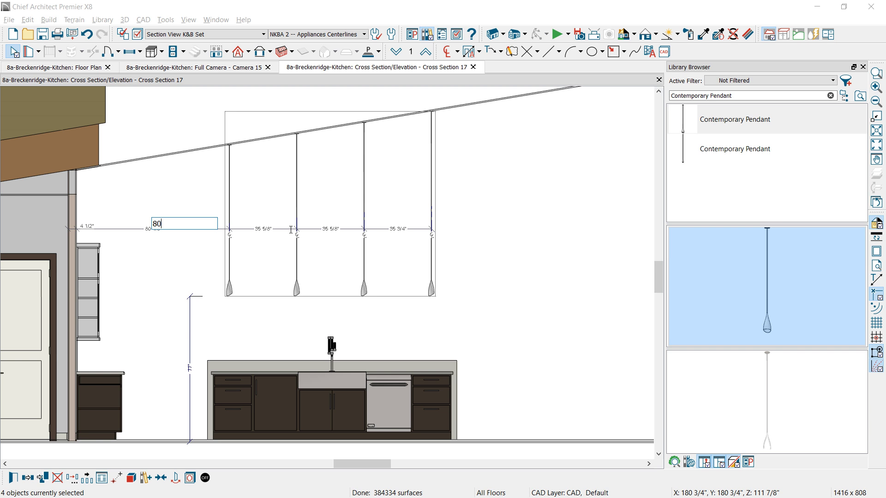
key("Escape")
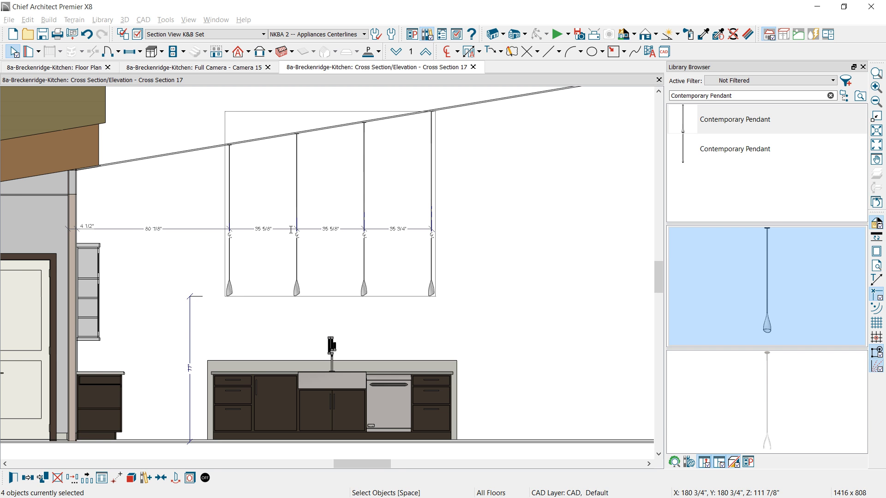
left_click(291, 229)
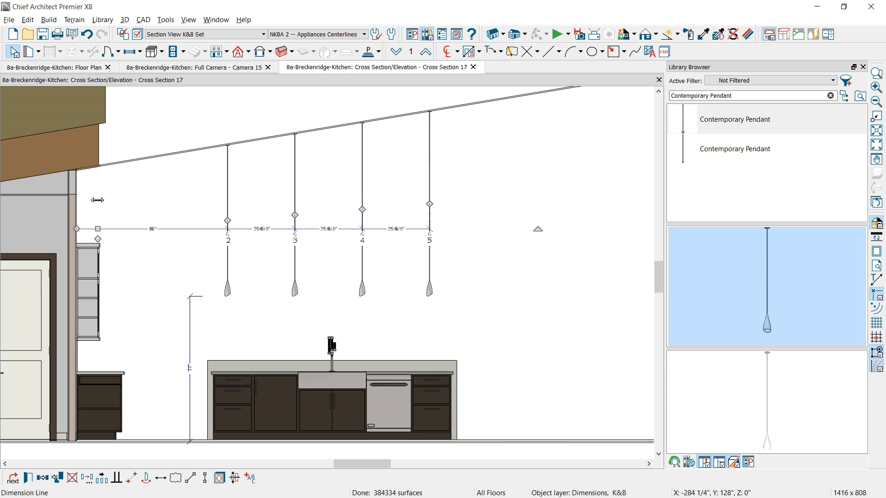
Step: Set the centerline dimension defaults to ignore electrical objects and locate CAD lines/sides and ends/corners again
double_click(445, 53)
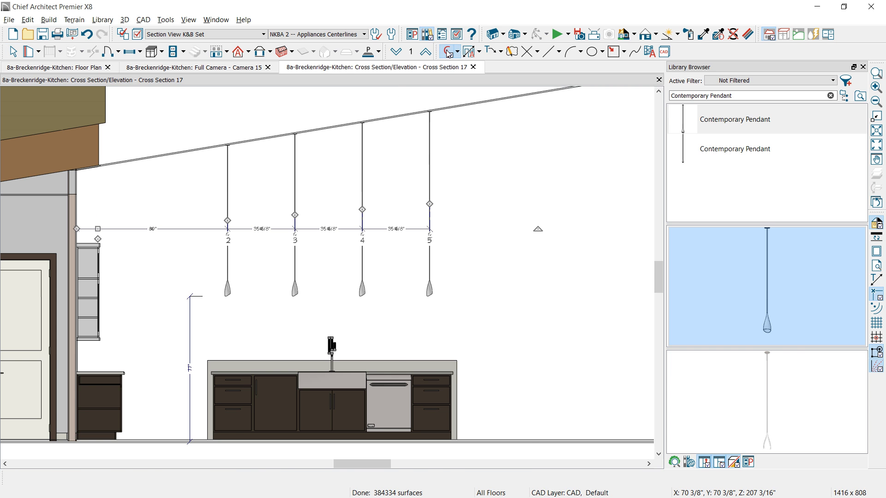
left_click(272, 400)
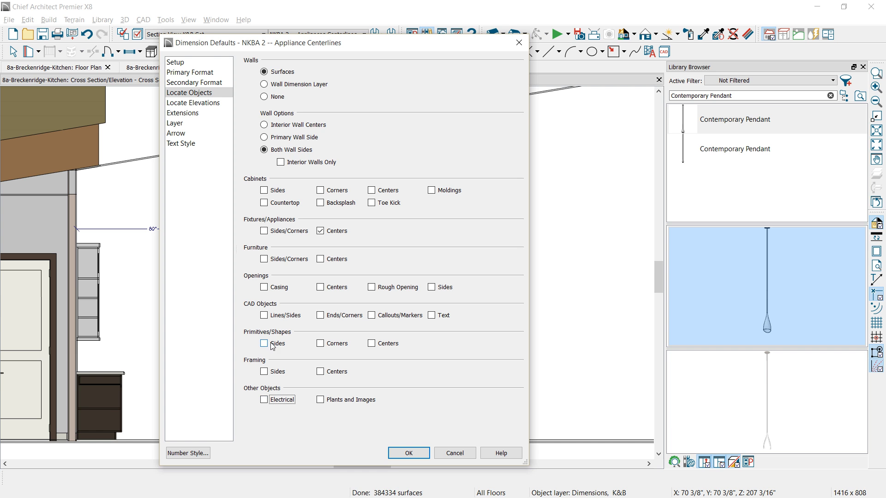
left_click(266, 316)
left_click(322, 316)
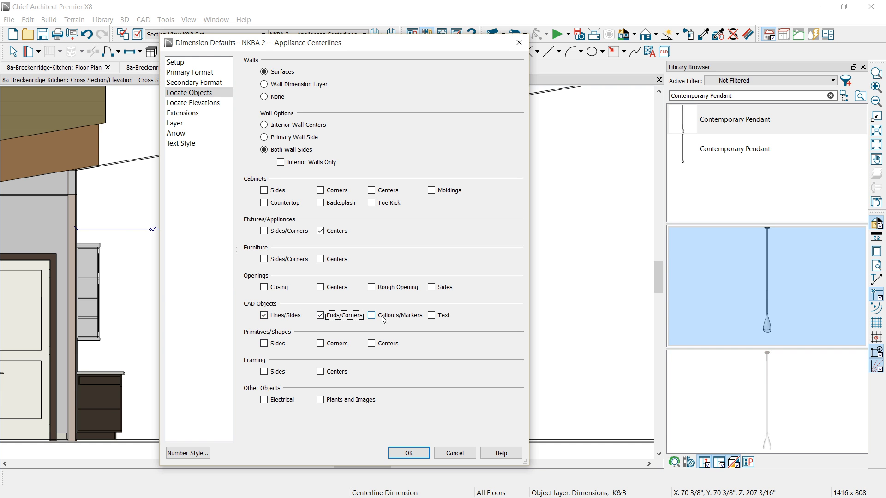
left_click(409, 454)
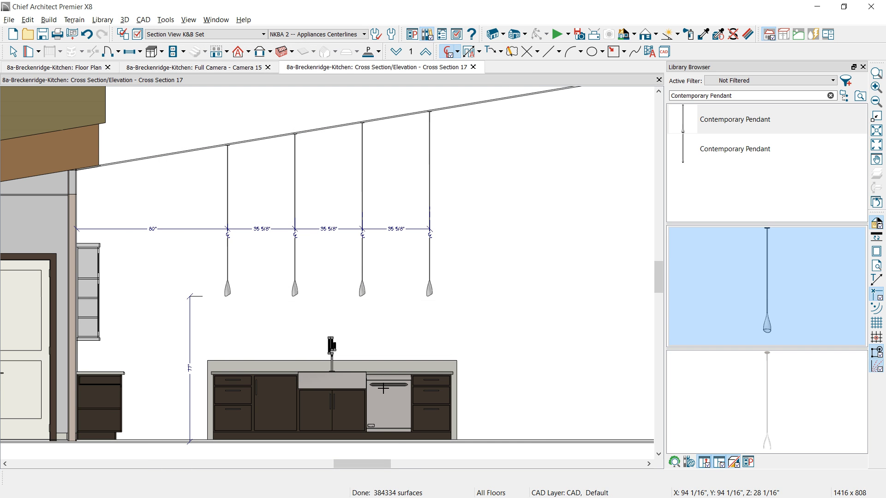
Step: Centerline-dimension the island's sink and dishwasher from the wall, with the dimension line below the floor and extended to the countertop's far edge
middle_click_drag(391, 393, 431, 340)
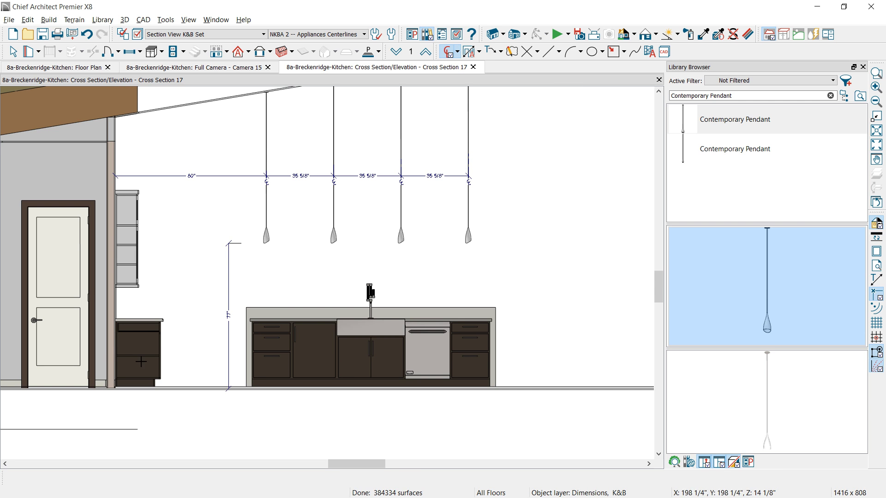
left_click_drag(113, 357, 493, 364)
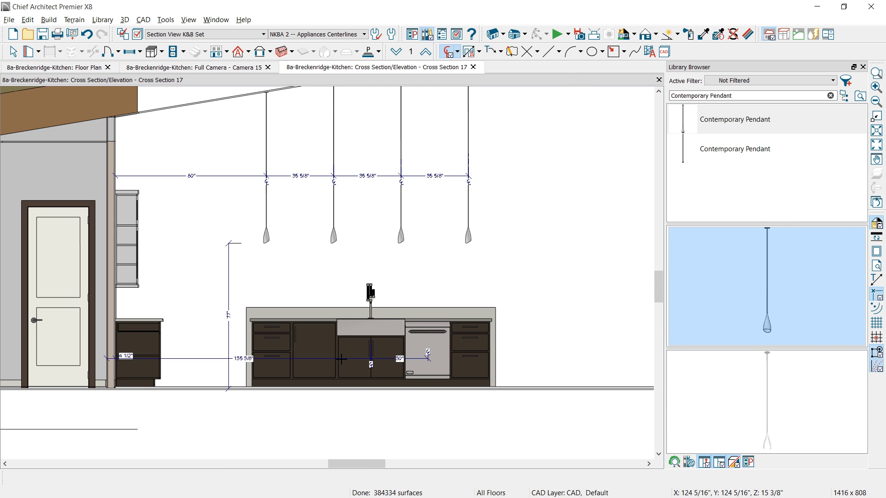
left_click(339, 421)
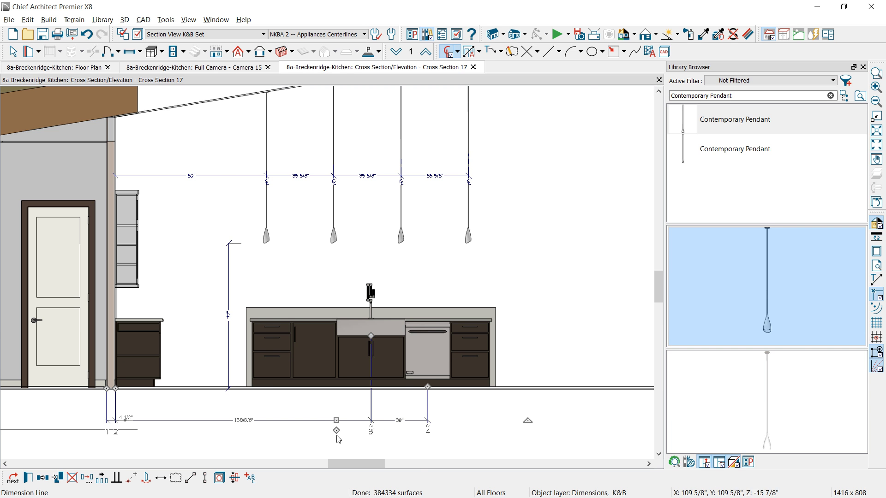
left_click_drag(336, 435, 493, 381)
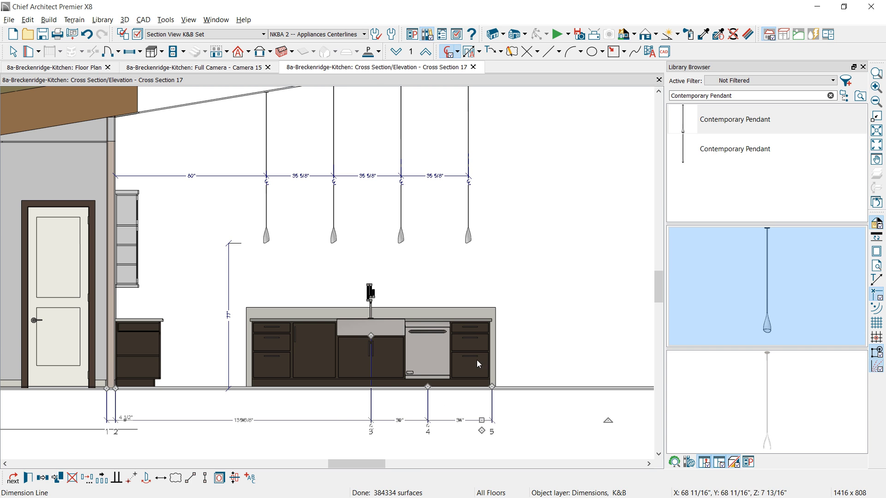
Step: Switch to the NKBA 1E -- Cabinet Boxes annotation set and add a manual dimension string of the island cabinet widths just below the floor
left_click(364, 35)
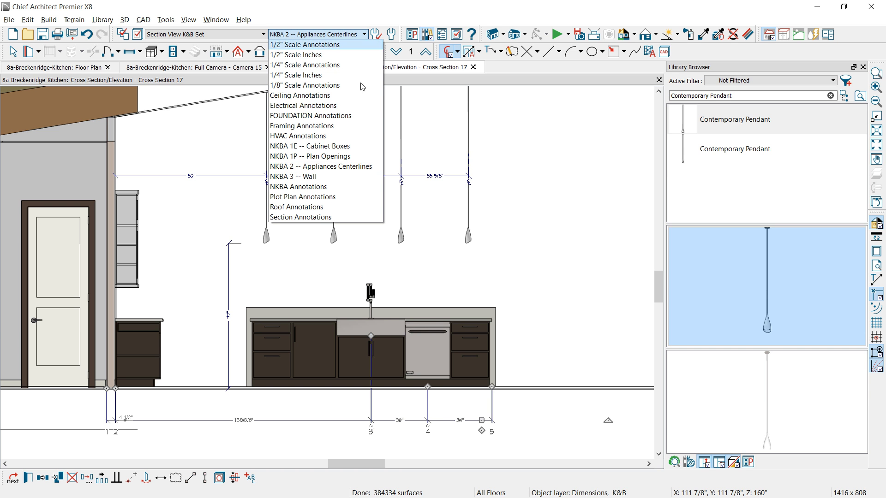
left_click(351, 145)
left_click(457, 51)
left_click(461, 68)
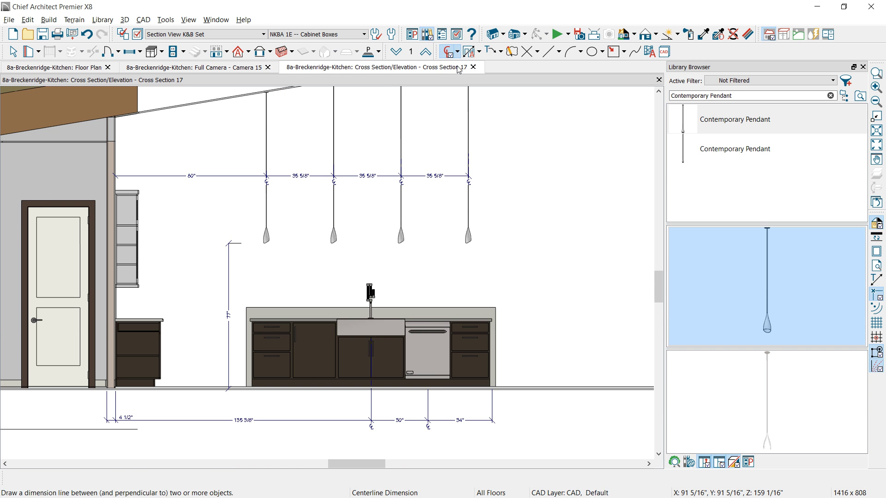
left_click_drag(251, 364, 456, 404)
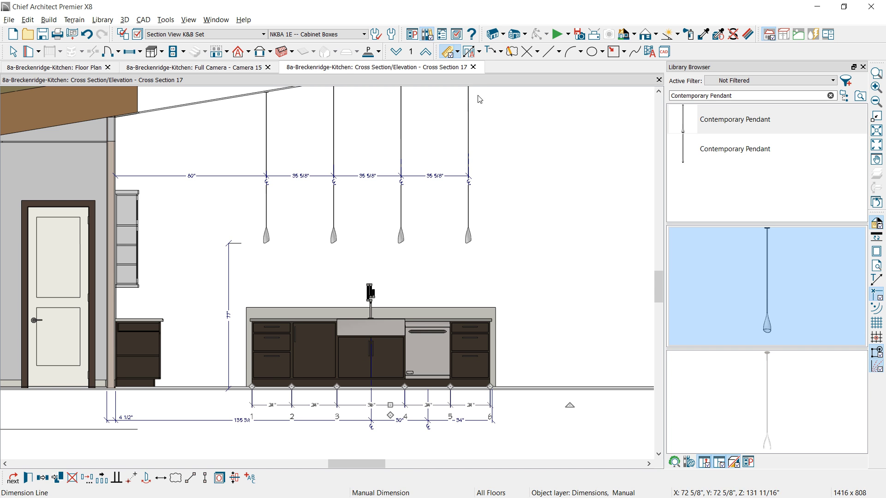
Step: Add an end-to-end dimension of the island's full cabinet run below the centerline dimensions
left_click(457, 51)
left_click(469, 81)
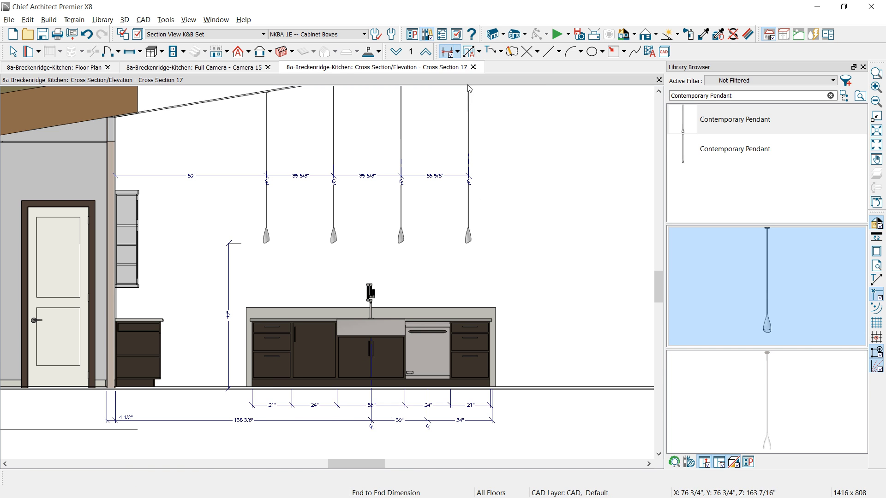
left_click_drag(249, 363, 452, 438)
key("space")
Step: Draw a vertical CAD line about 2" long under the waterfall panel's outer edge and extend the overall island dimension to it
middle_click_drag(462, 424, 482, 386)
scroll(482, 386, "up", 4)
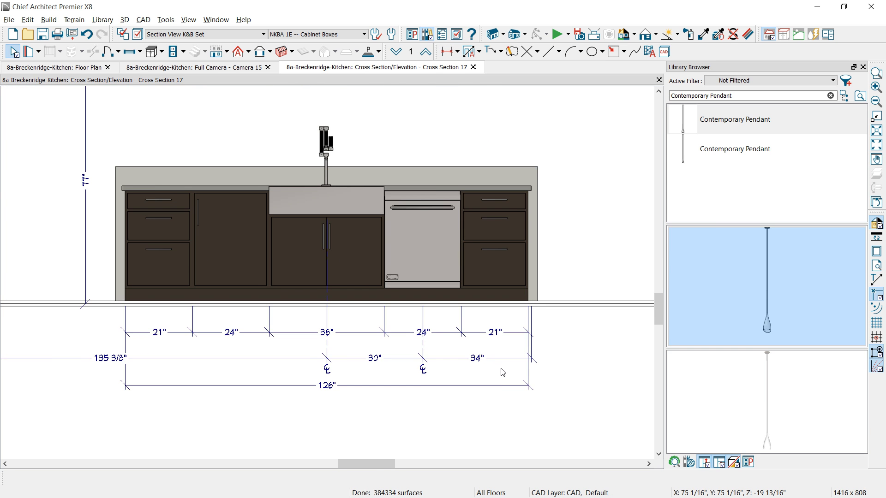
scroll(502, 372, "up", 1)
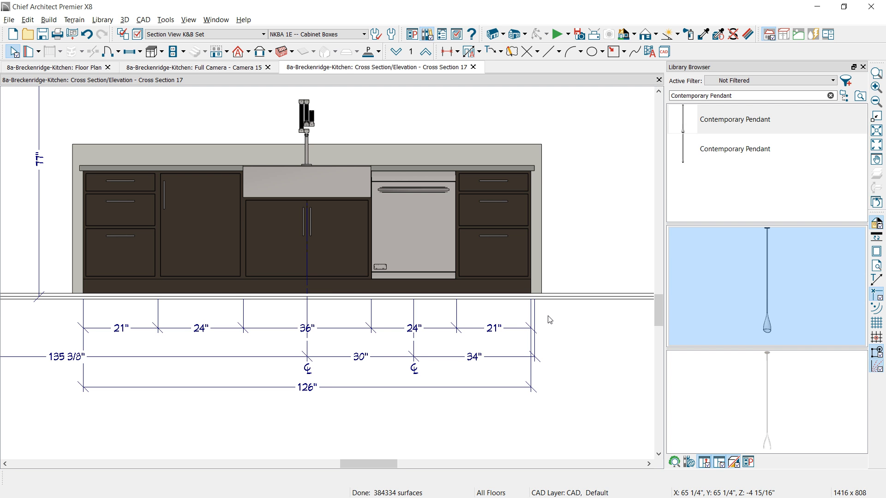
key("w")
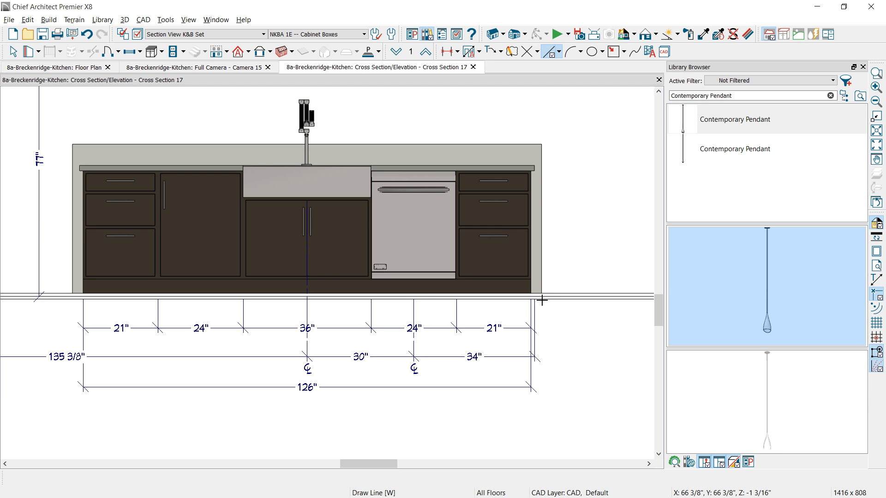
left_click(542, 300)
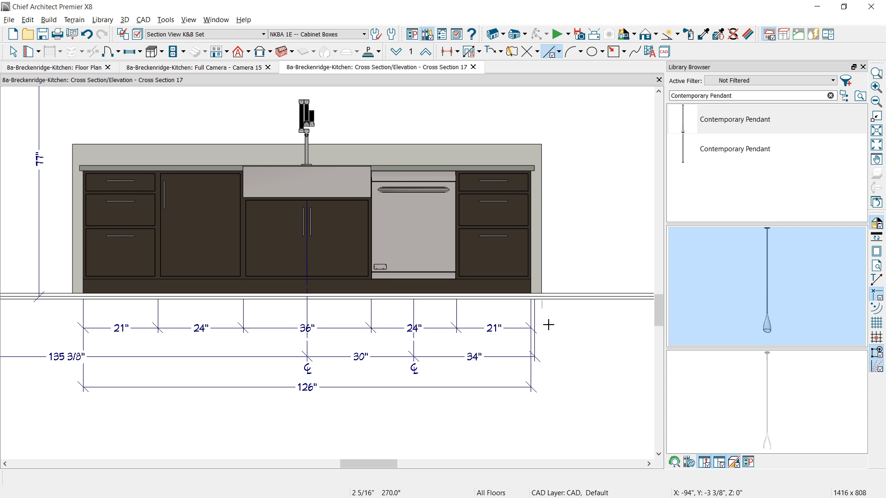
left_click(541, 294)
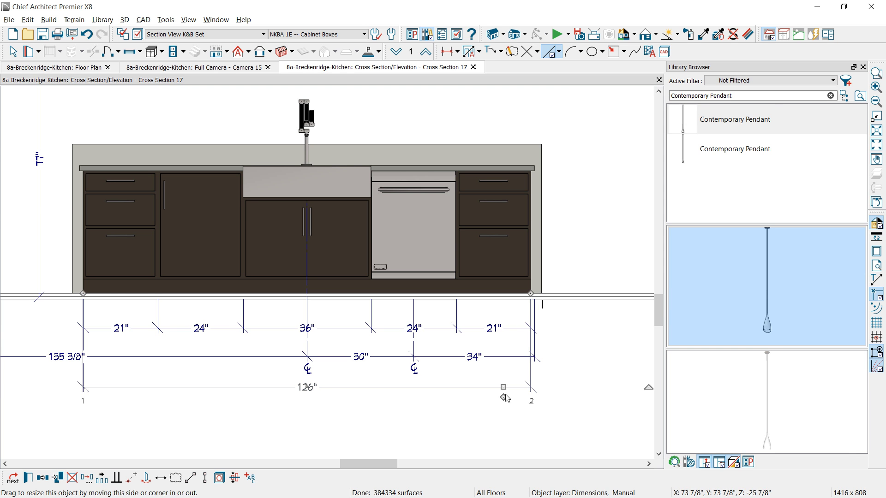
left_click_drag(541, 294, 540, 303)
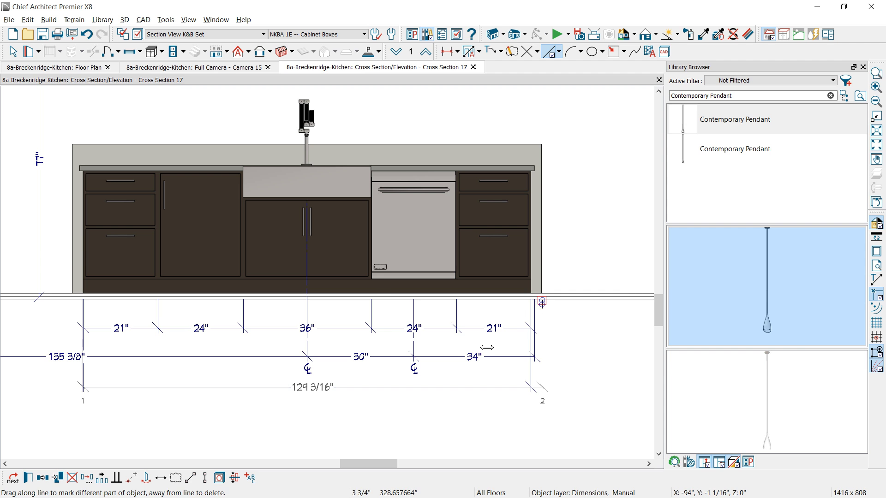
Step: Extend the overall island dimension to the short CAD line under the waterfall panel and set its distance to 129"
left_click(542, 308)
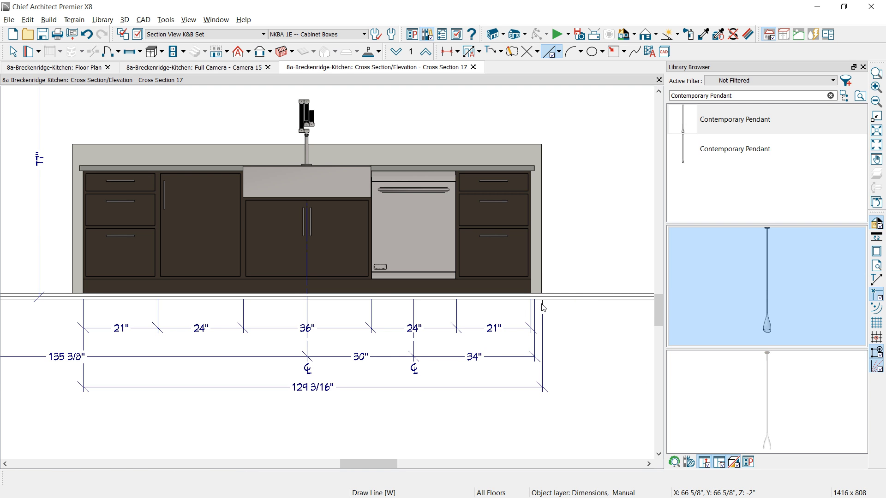
left_click(318, 388)
left_click_drag(332, 379, 390, 378)
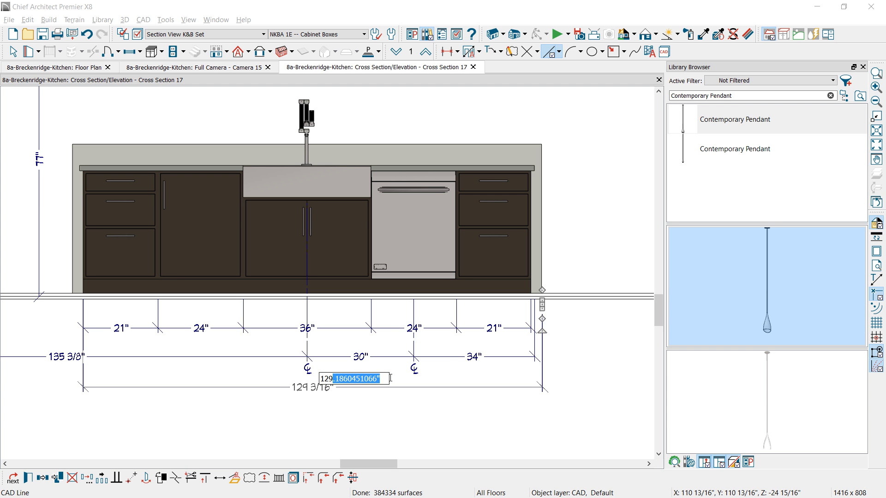
key("Delete")
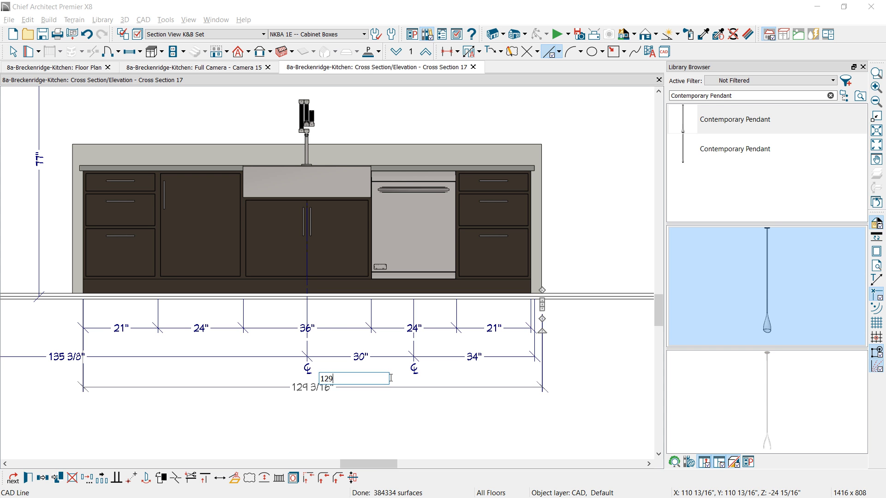
key("Return")
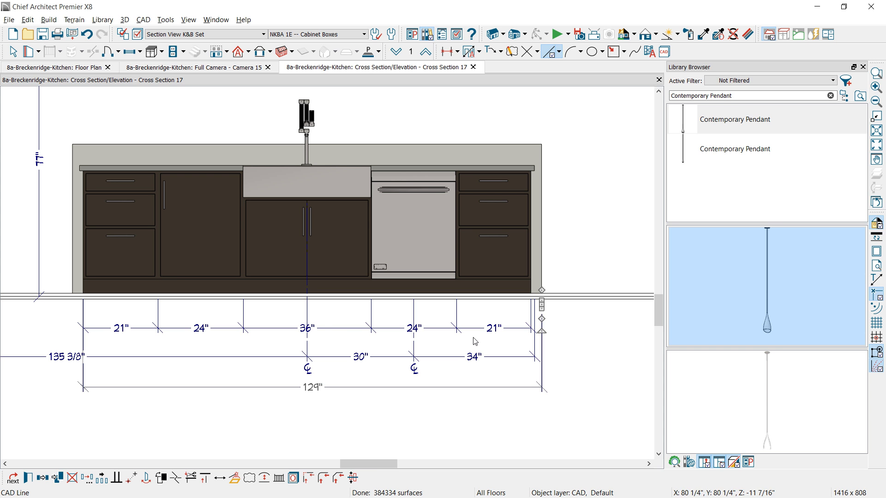
Step: Copy the short CAD line mirrored about the sink's centerline and stretch the overall island dimension between both lines, dropping the cabinet-edge marker
left_click(46, 479)
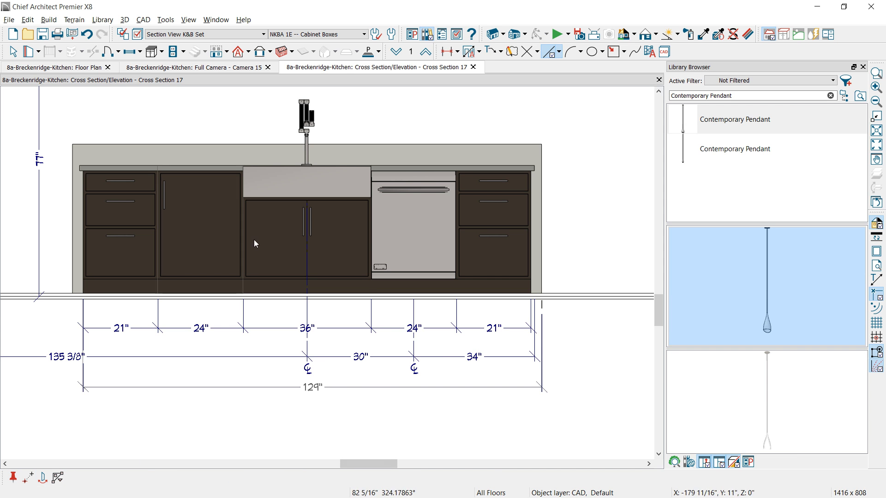
left_click(308, 275)
left_click(334, 387)
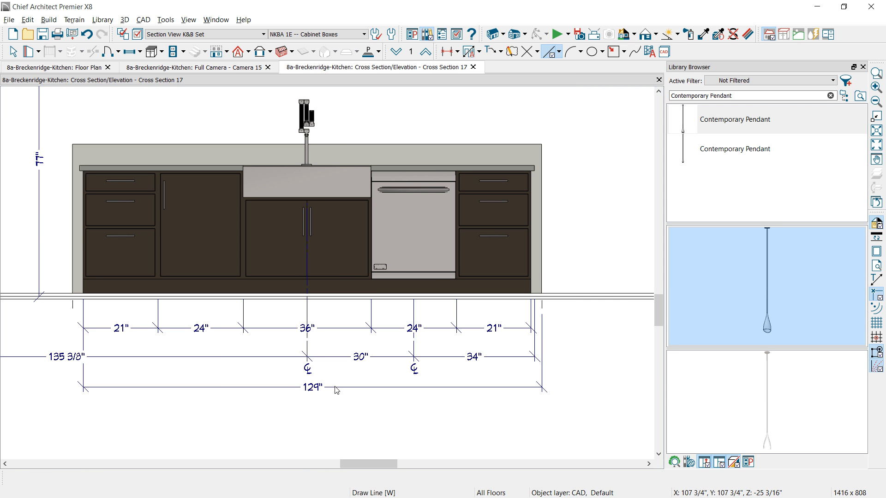
left_click_drag(334, 395, 74, 308)
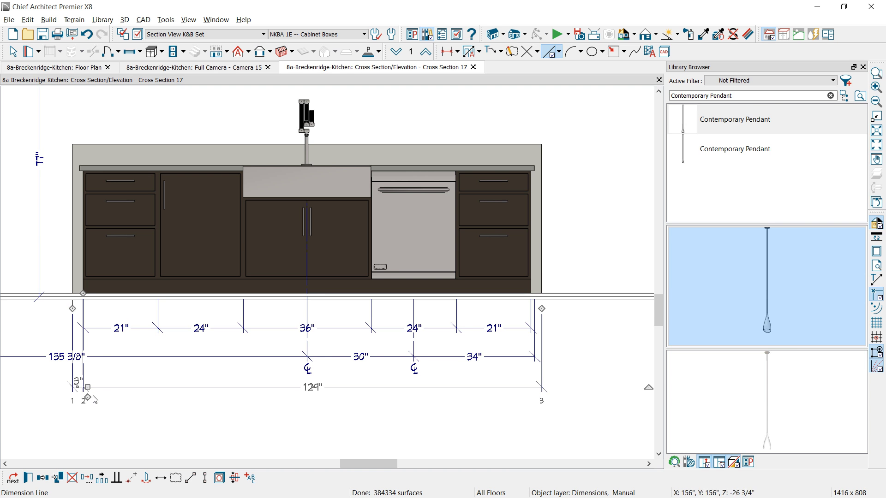
left_click_drag(89, 314, 165, 420)
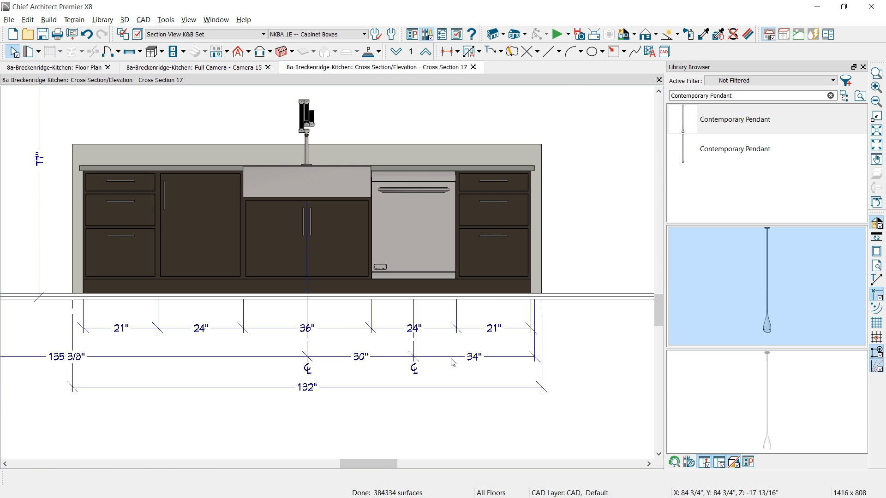
Step: Extend the centerline dimension string to the CAD lines under both waterfall panels' outer edges, replacing the countertop-edge endpoint
left_click(453, 363)
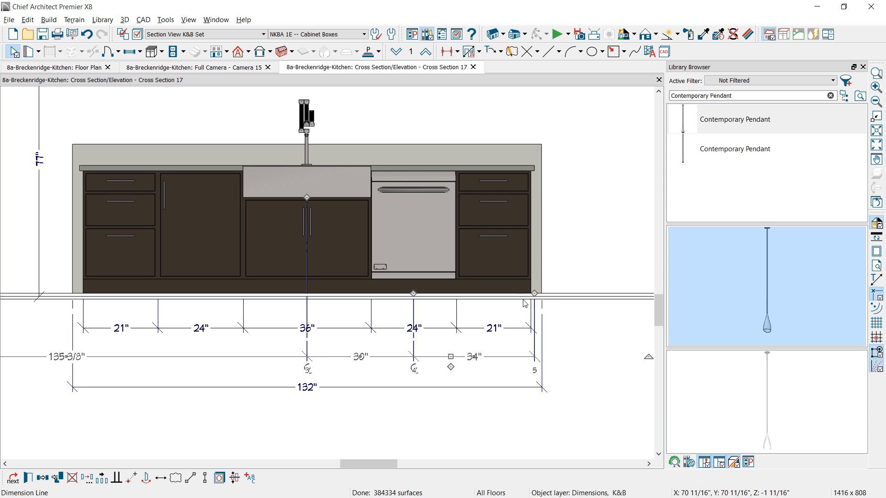
left_click_drag(534, 293, 541, 302)
left_click_drag(210, 369, 84, 320)
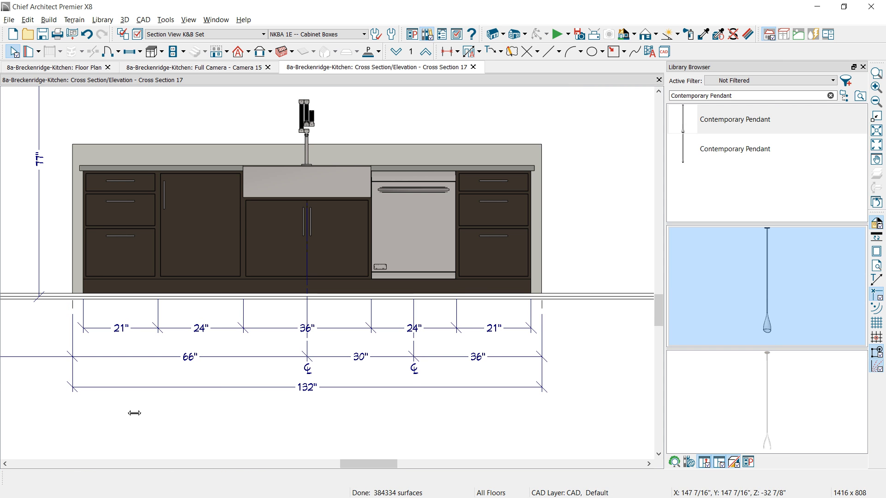
Step: Add both waterfall panel widths to the cabinet dimension string and move their 3" labels below the dimension line
left_click(472, 328)
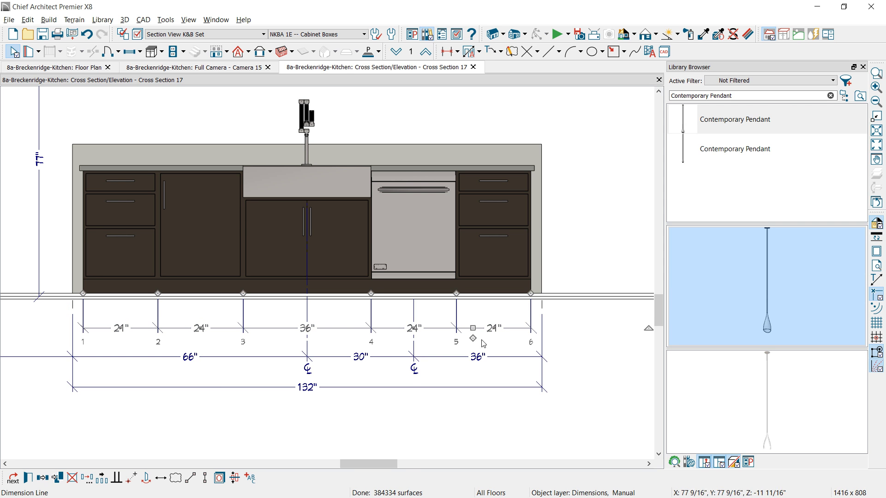
left_click_drag(524, 323, 542, 306)
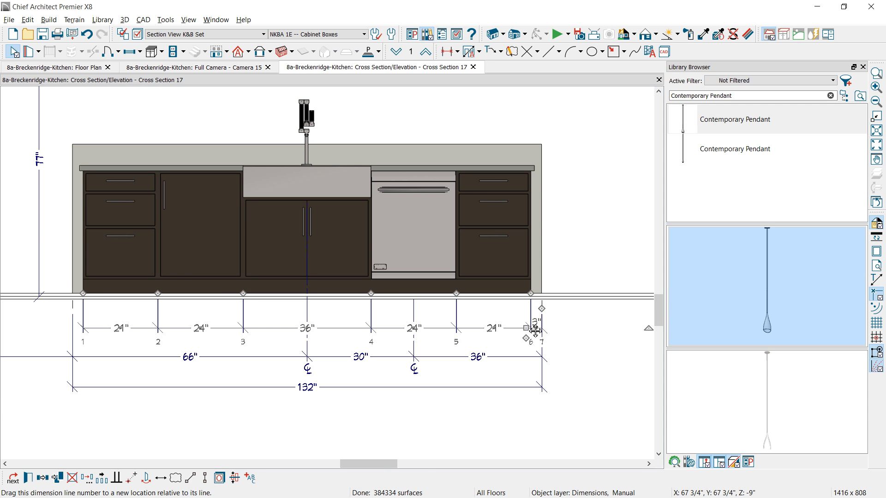
left_click_drag(533, 342, 533, 342)
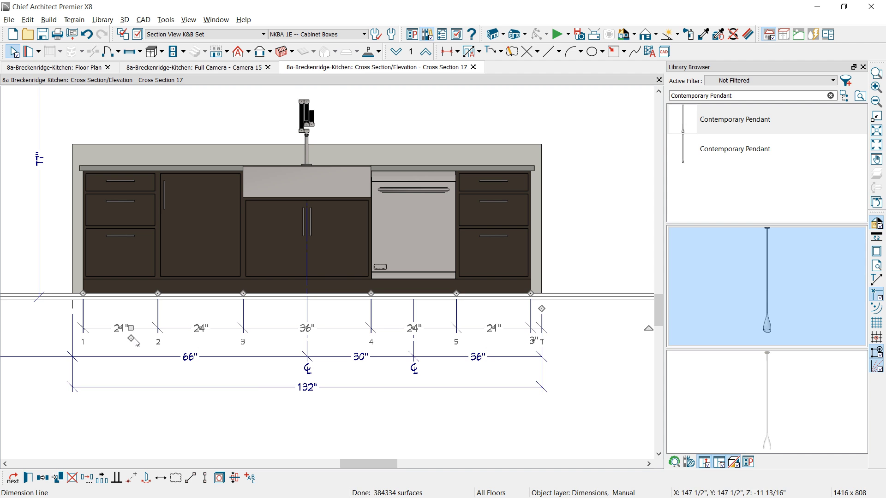
left_click_drag(131, 339, 73, 308)
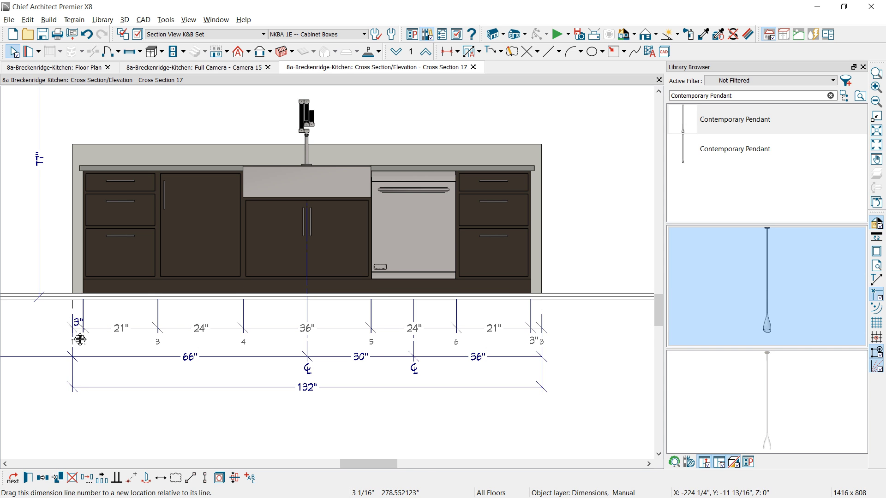
left_click(204, 374)
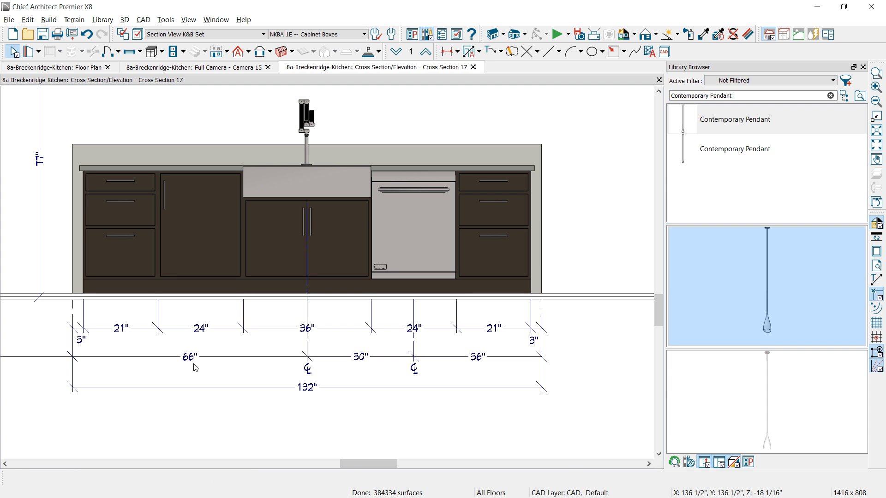
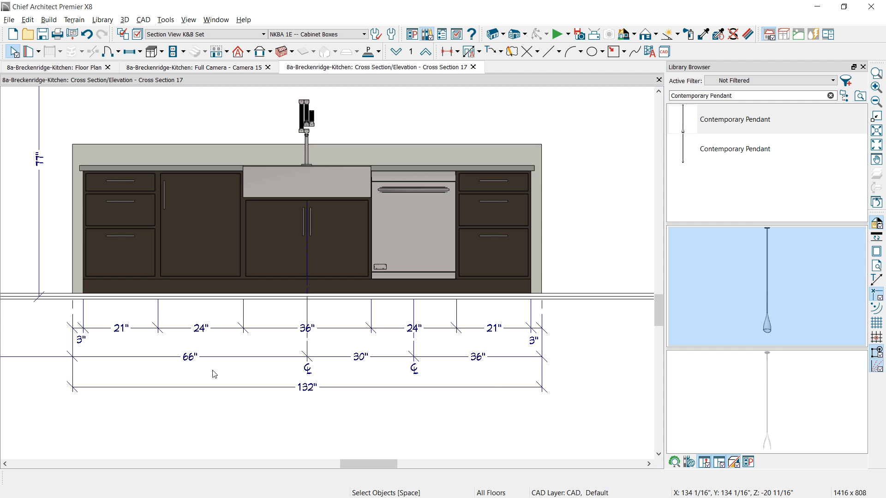
Step: Lengthen both extension lines of the overall island dimension up to the floor
left_click(542, 377)
left_click_drag(542, 313, 542, 300)
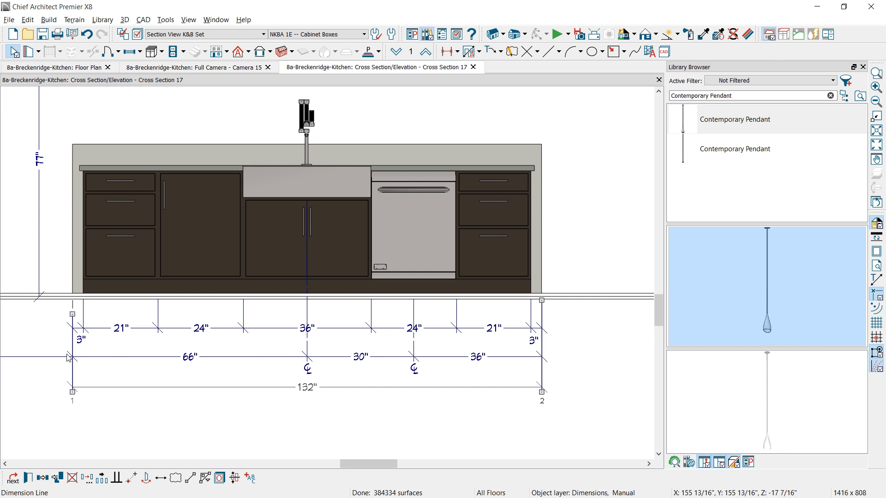
left_click_drag(73, 315, 74, 304)
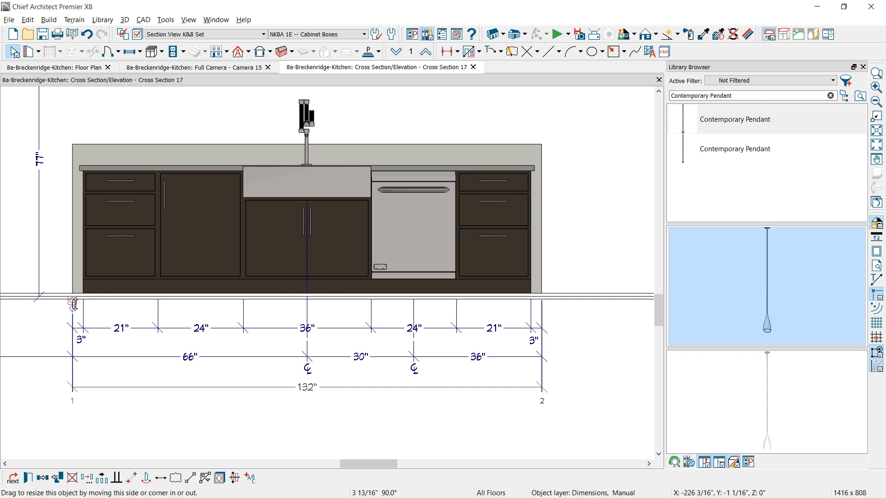
Step: Add a vertical end-to-end dimension from the island countertop to the floor and place it just outside the waterfall panel
key("e")
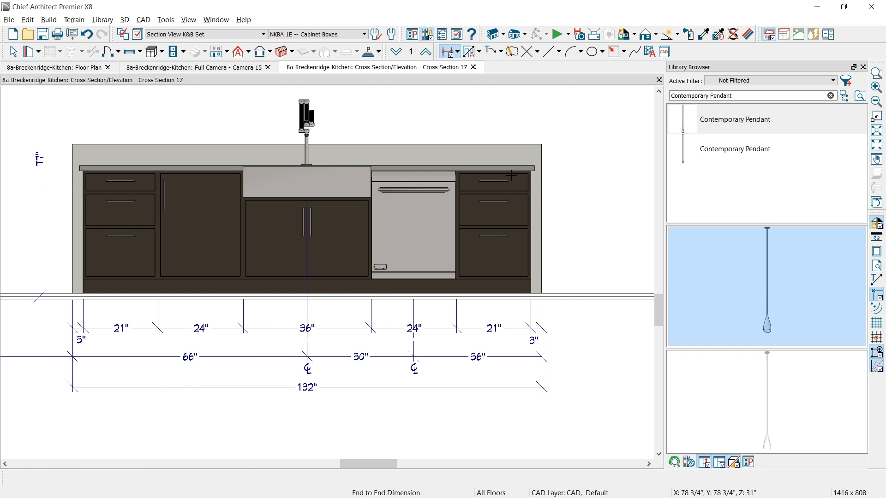
left_click_drag(506, 164, 503, 295)
left_click_drag(506, 264, 562, 269)
left_click_drag(563, 173, 562, 173)
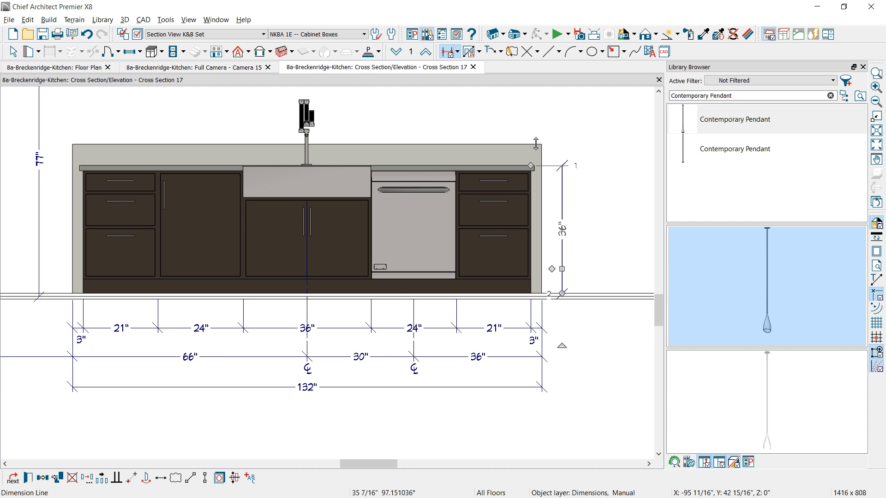
Step: Draw a short horizontal CAD line beside the raised bar's top, include it in the vertical dimension, and set it 6" above the countertop
key("l")
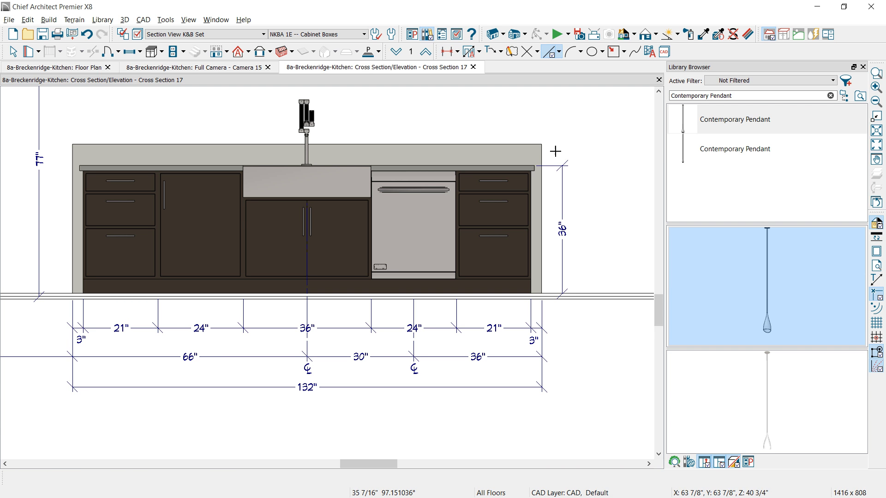
left_click(546, 143)
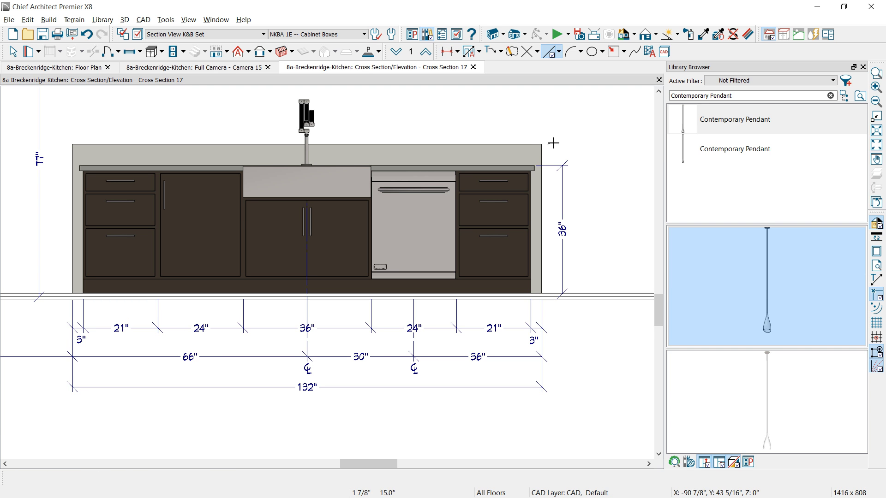
left_click(561, 184)
left_click_drag(560, 184, 549, 145)
key("Escape")
left_click(548, 150)
left_click(555, 120)
type("6")
key("Escape")
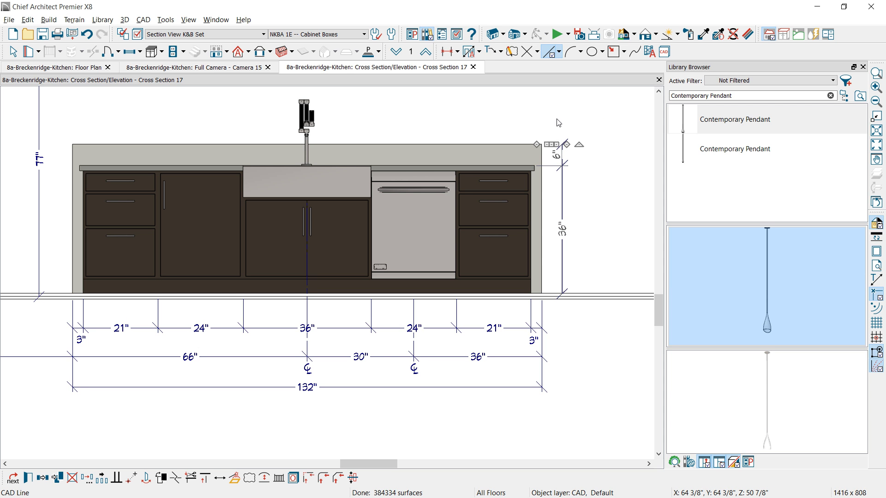
Step: Move the 6" label outside the vertical dimension line and lengthen its upper extension line toward the raised bar
left_click(563, 159)
left_click_drag(564, 157, 577, 156)
key("space")
left_click(562, 184)
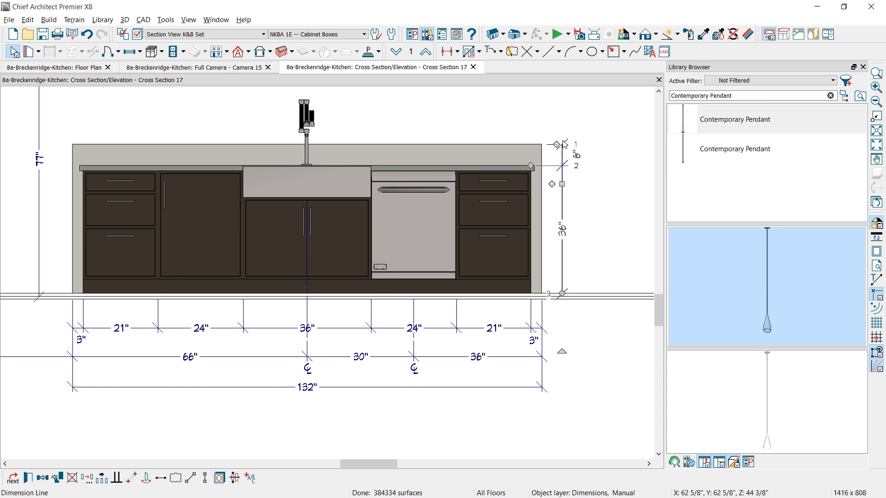
left_click_drag(563, 143, 547, 145)
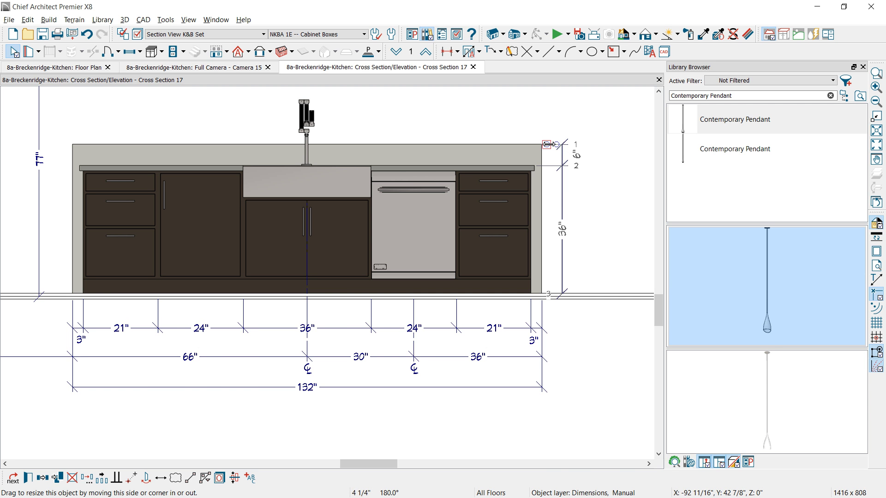
left_click(584, 204)
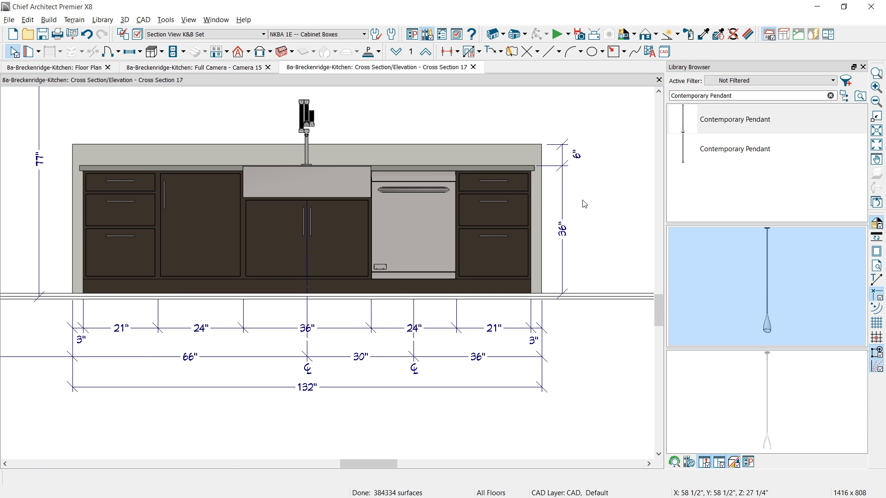
Step: Draw a cross box over the cut wall cabinet beside the door wall and align the box's edge with the cabinet's back
middle_click_drag(292, 187, 450, 225)
scroll(450, 225, "down", 1)
middle_click_drag(397, 180, 402, 230)
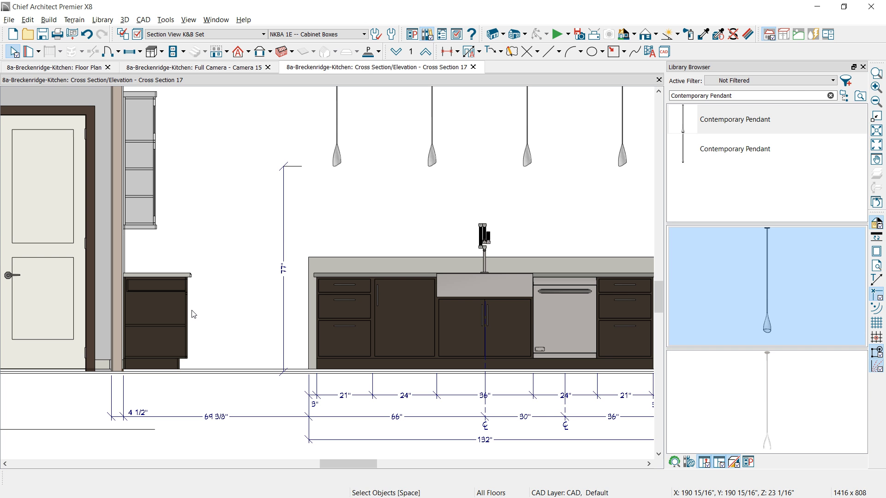
middle_click_drag(81, 134, 149, 185)
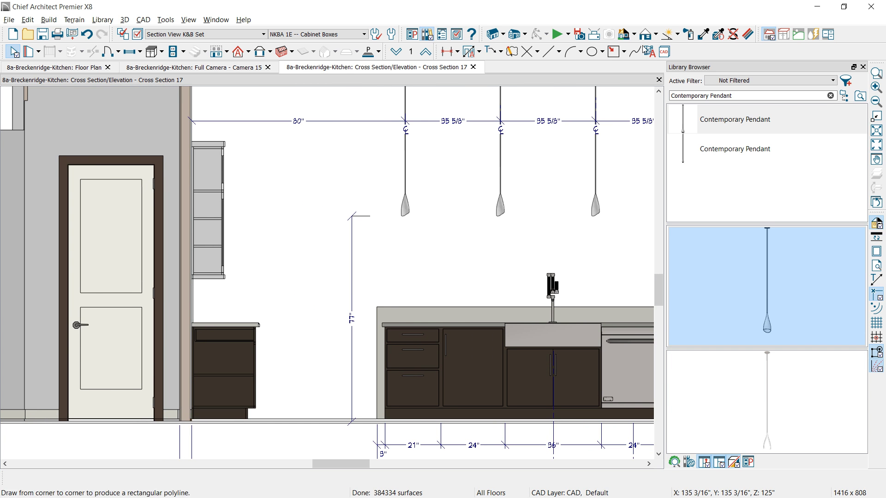
left_click(625, 52)
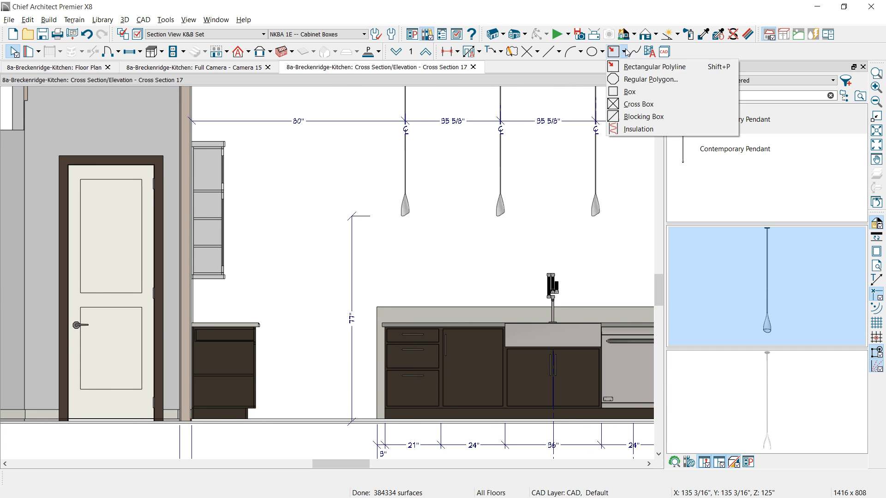
left_click(637, 104)
scroll(253, 229, "up", 1)
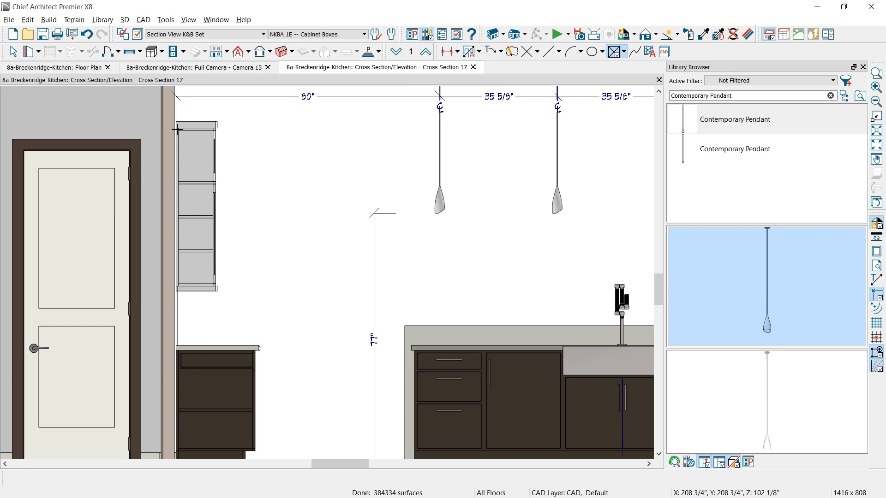
left_click_drag(175, 128, 213, 287)
scroll(173, 206, "up", 3)
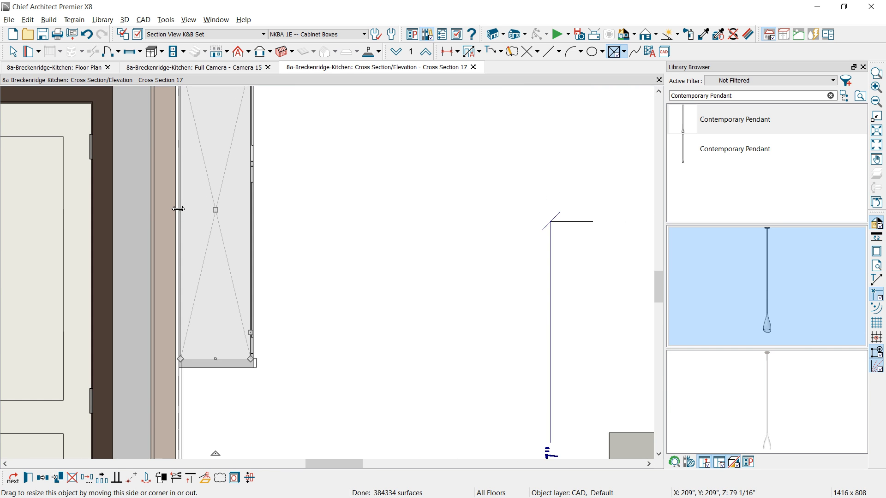
left_click_drag(178, 208, 179, 210)
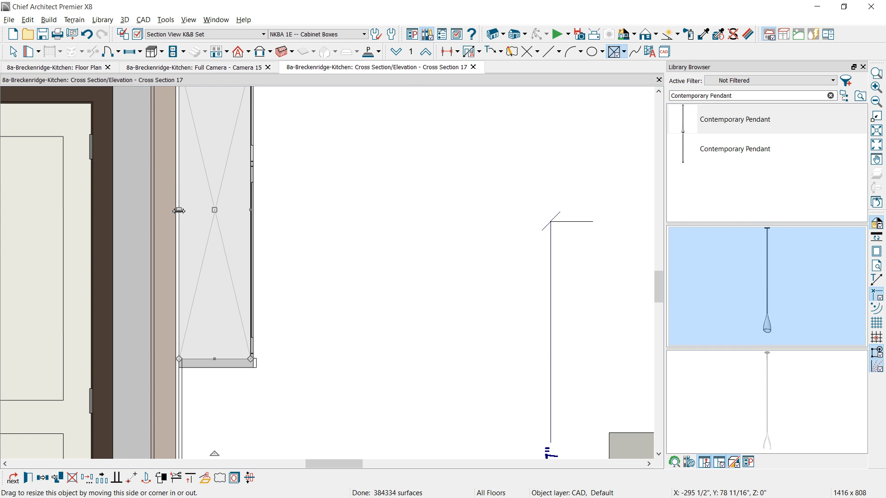
key("Escape")
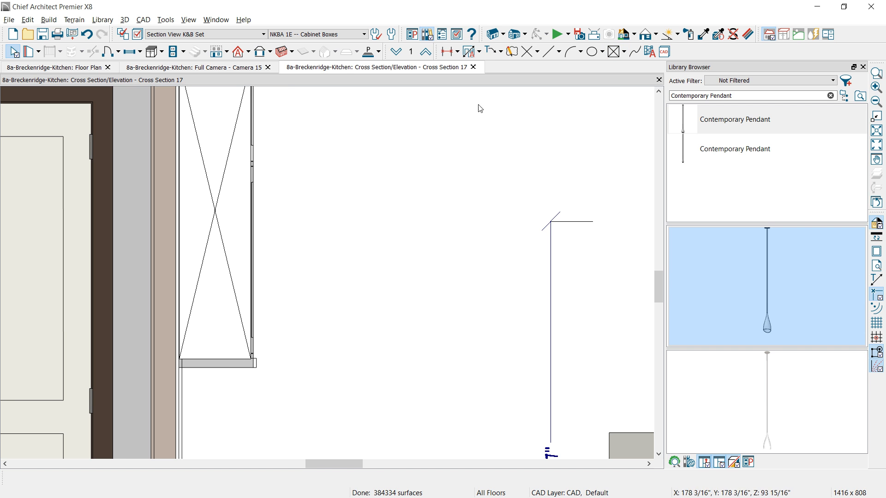
Step: Set the wall cabinet cross box's solid fill color to the gray sampled from the strip beneath the cabinet, RGB 199, 199, 199
left_click(206, 187)
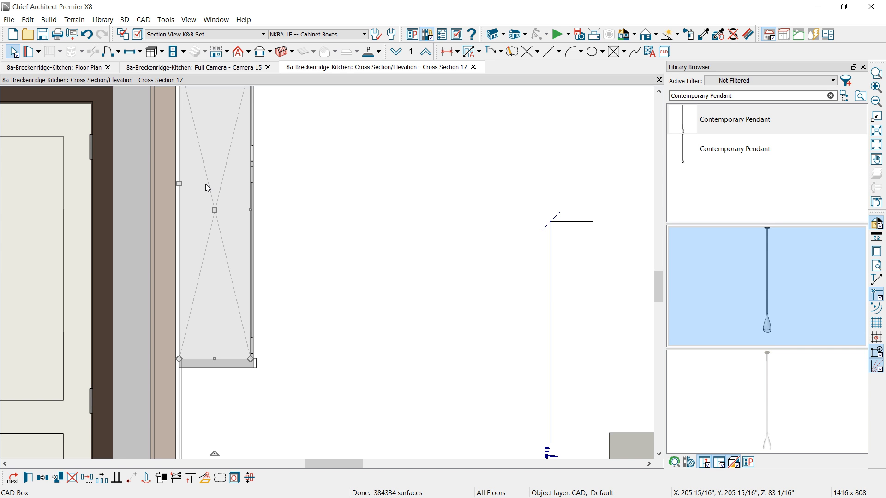
double_click(206, 184)
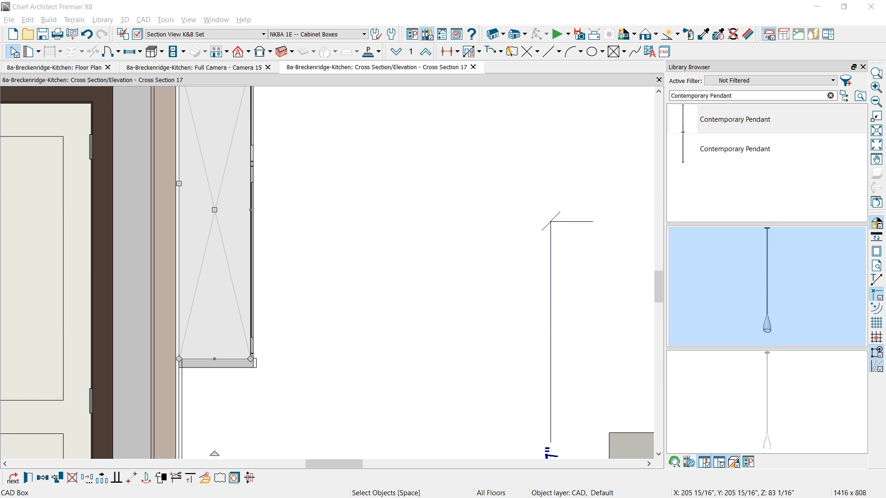
left_click_drag(885, 90, 577, 81)
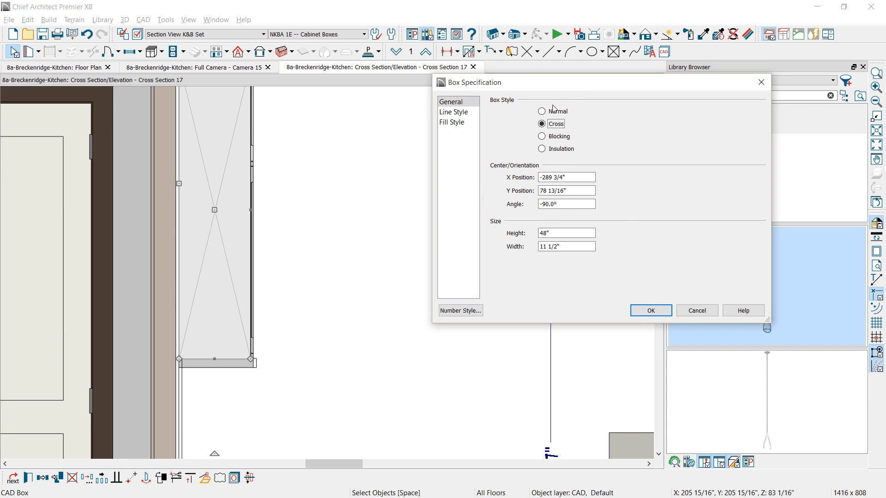
left_click(452, 122)
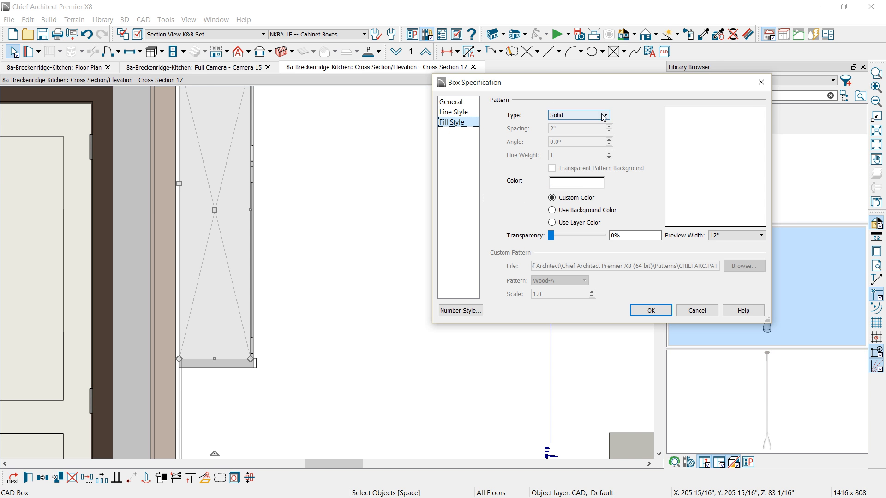
left_click(577, 183)
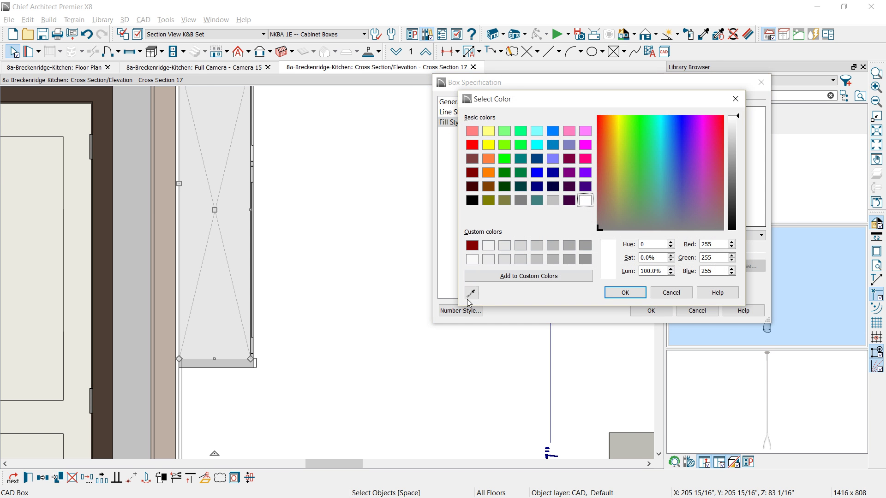
left_click(471, 293)
left_click(246, 364)
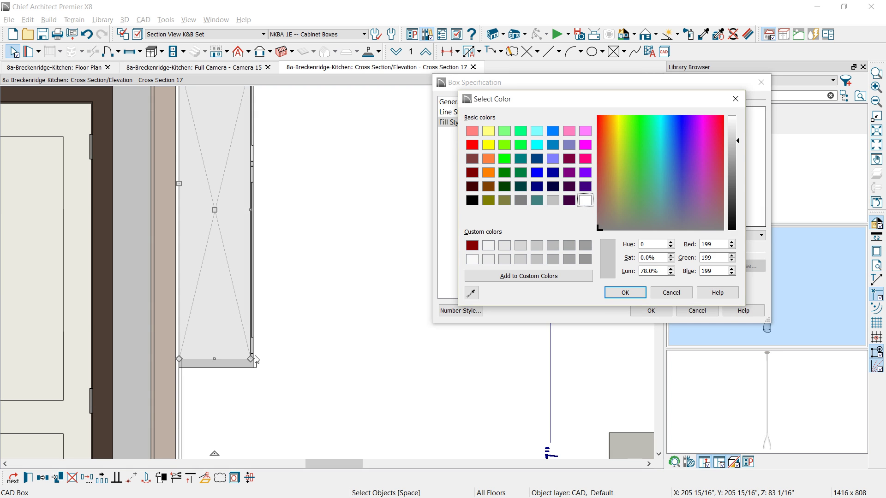
left_click(625, 292)
left_click(650, 311)
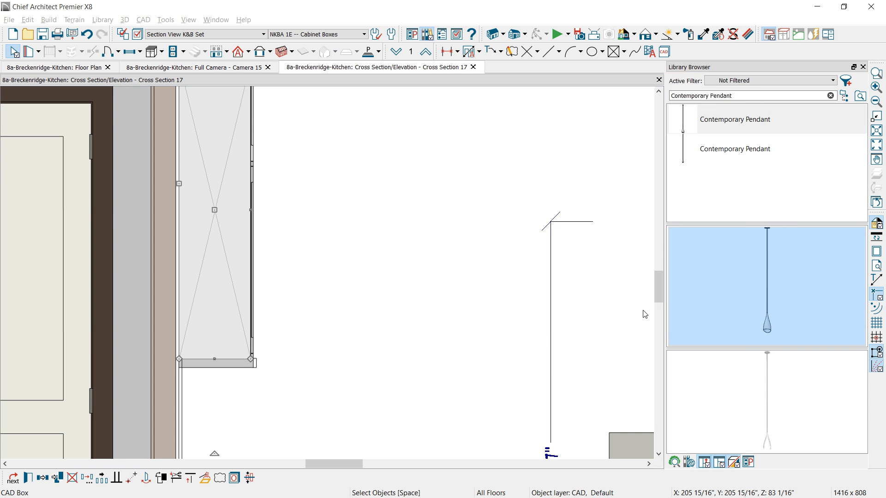
left_click(376, 257)
Step: Copy the wall cabinet's cross box down to the cut base cabinet and resize the copy to cover the base cabinet's box
scroll(373, 265, "down", 3)
middle_click_drag(372, 266, 355, 193)
scroll(355, 193, "down", 4)
scroll(361, 253, "up", 1)
middle_click_drag(360, 235, 357, 168)
left_click(263, 142)
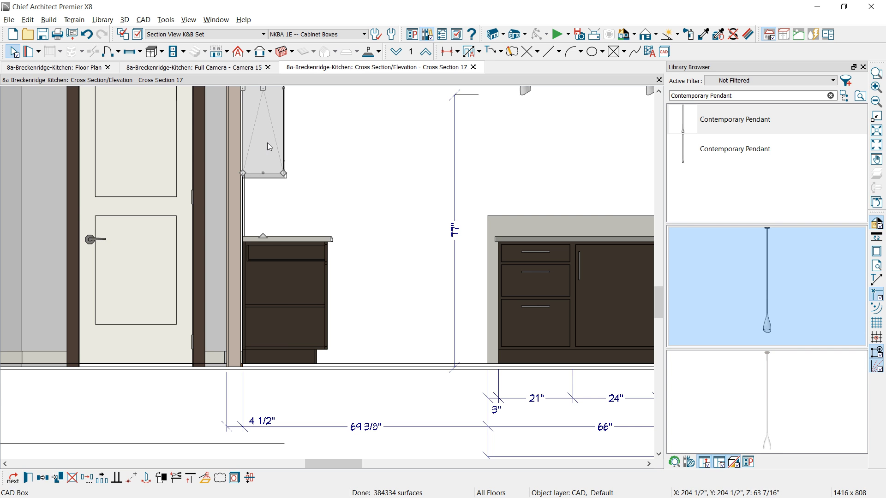
left_click(42, 478)
mouse_move(262, 176)
left_mouse_down()
mouse_move(257, 265)
mouse_move(262, 189)
left_mouse_up()
scroll(258, 263, "down", 1)
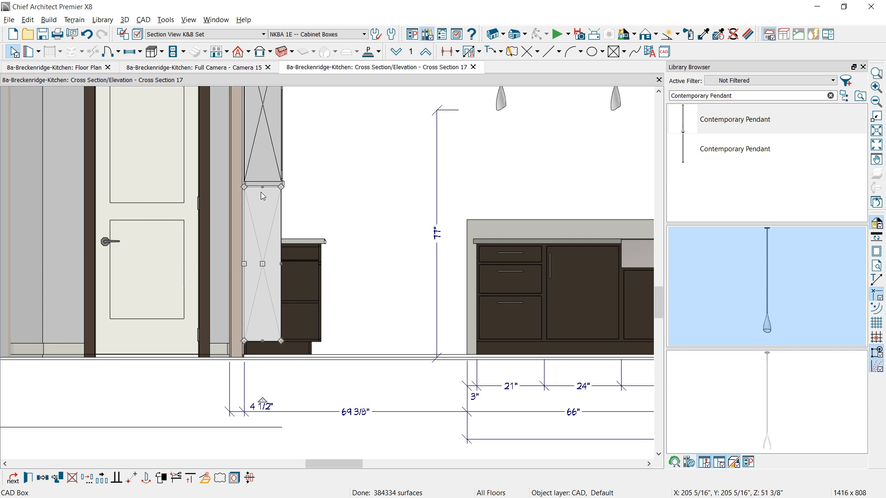
left_click(276, 292)
left_click_drag(280, 291, 319, 292)
Step: Open the fill color of the base cabinet's cross box and activate the color sampler
double_click(317, 291)
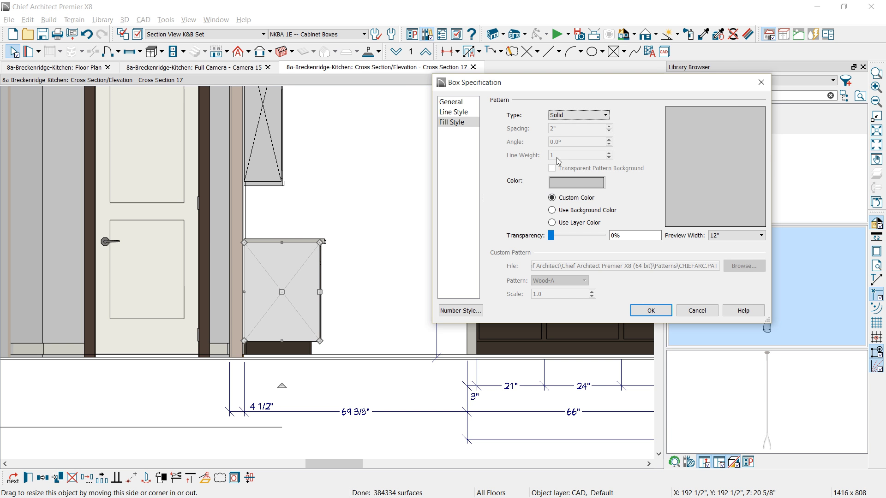
left_click(561, 181)
left_click(471, 293)
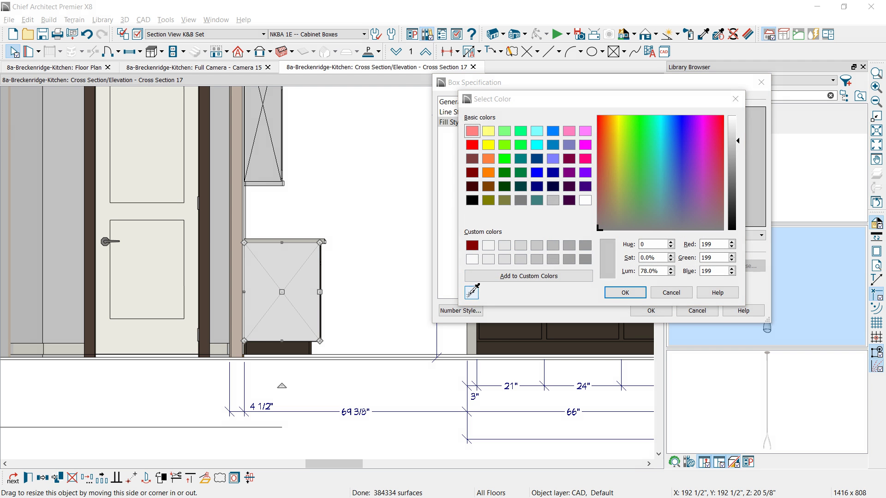
Step: Fill the base cabinet's box at the wall with the dark brown sampled from the island cabinets (RGB 58, 51, 42)
left_click(483, 331)
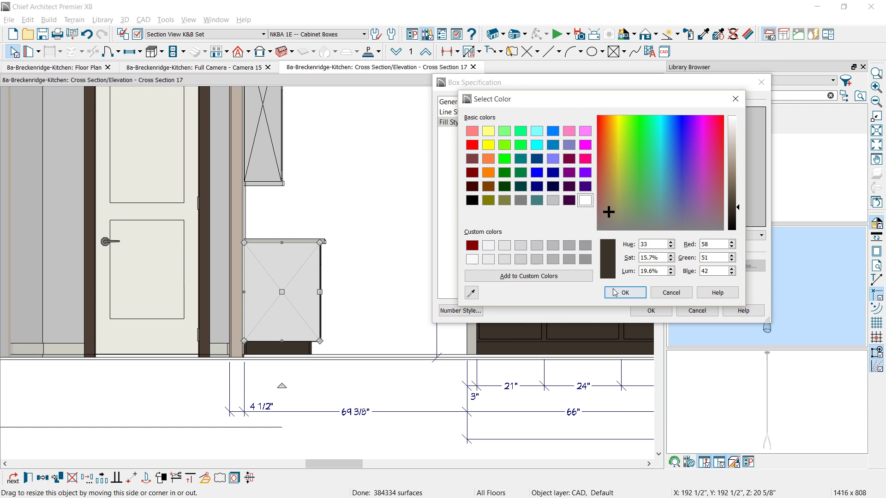
left_click(625, 293)
left_click(632, 311)
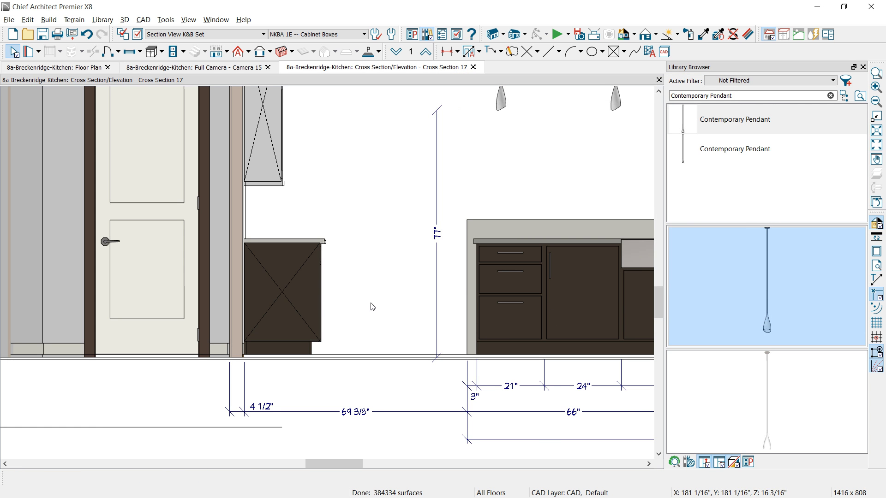
middle_click_drag(321, 303, 199, 312)
scroll(247, 308, "down", 3)
middle_click_drag(318, 291, 292, 306)
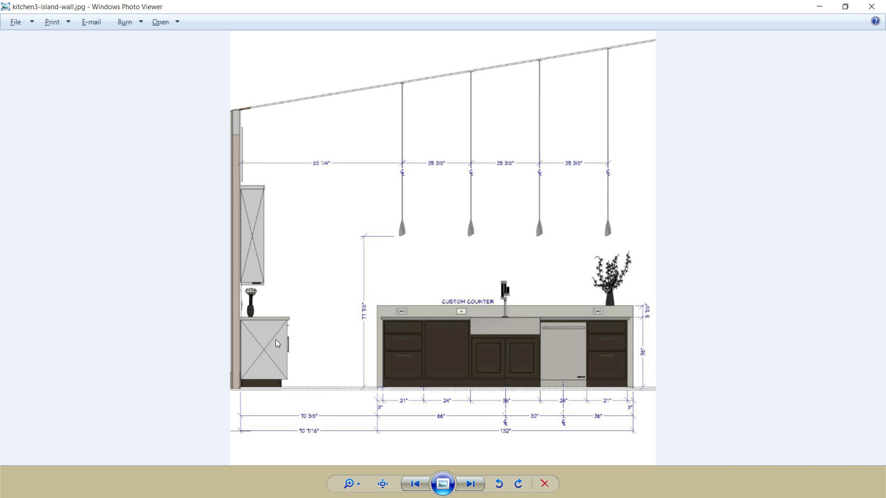
Step: Put away the reference image and rename the floor plan's Cross Section 17 camera to "island"
left_click(826, 7)
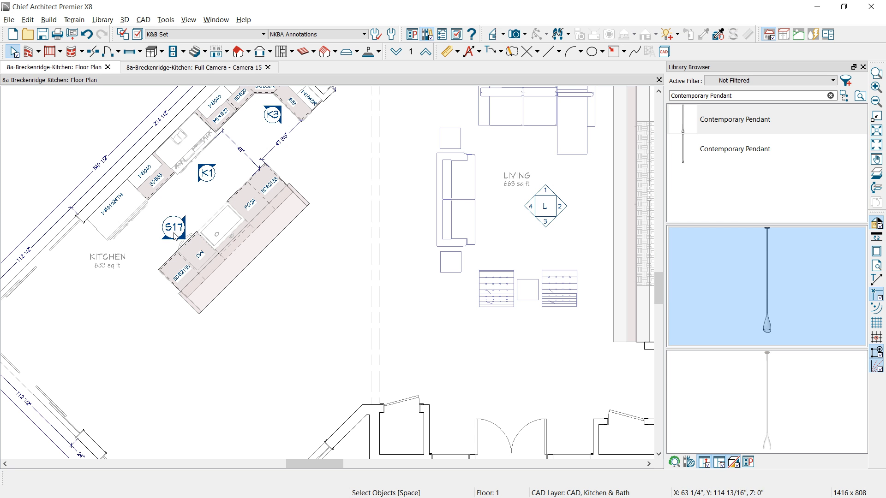
left_click(175, 232)
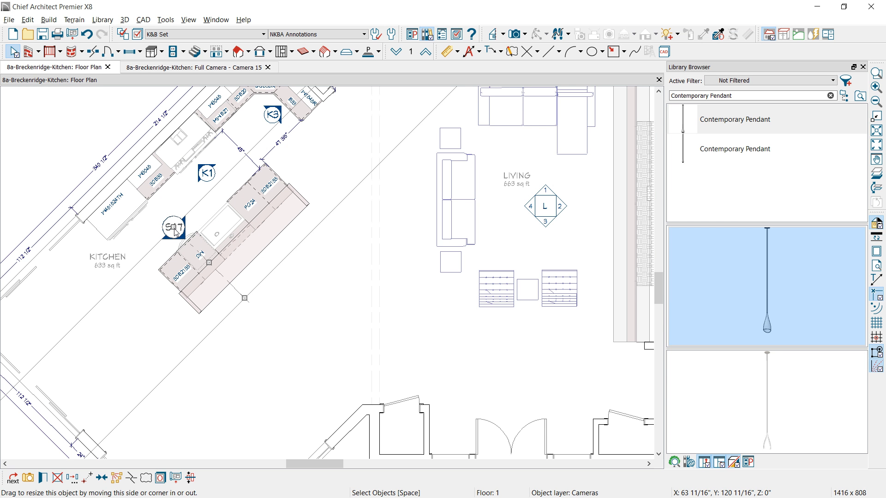
double_click(175, 232)
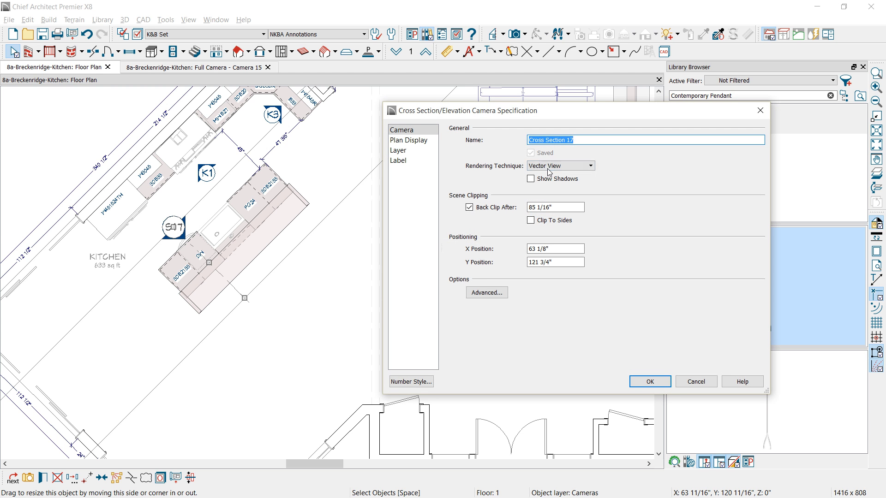
type("island")
Step: Set the island camera's callout label to K2 and turn off its automatic callout size
left_click(408, 139)
left_click_drag(519, 202, 512, 202)
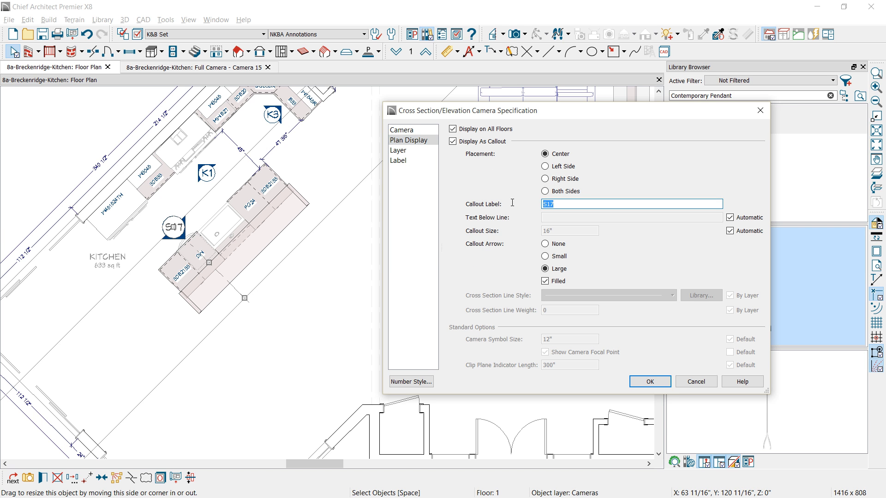
type("K2")
left_click(730, 231)
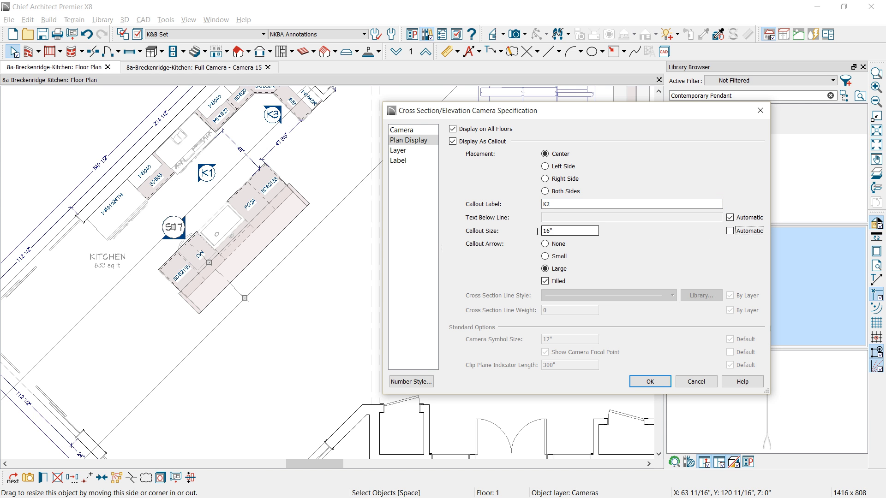
left_click(649, 383)
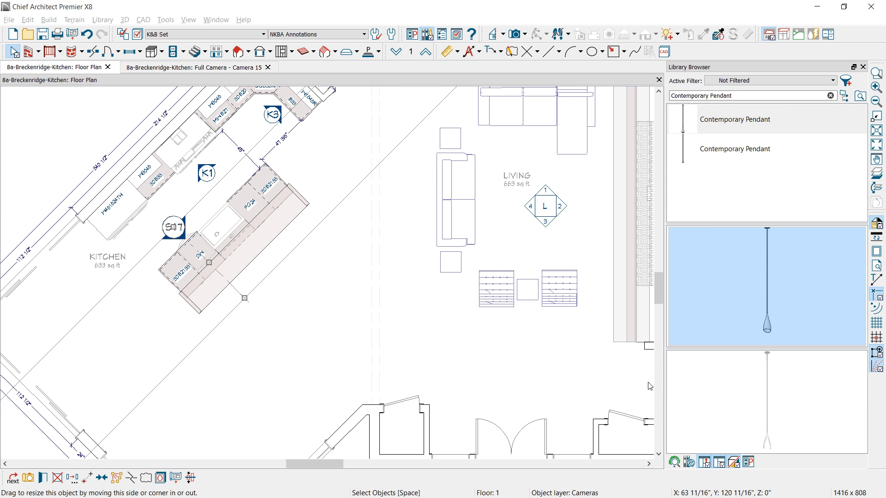
key("Escape")
Step: Check the current CAD layer and its properties in the layer list without changing anything
middle_click_drag(406, 286, 414, 290)
scroll(360, 267, "up", 5)
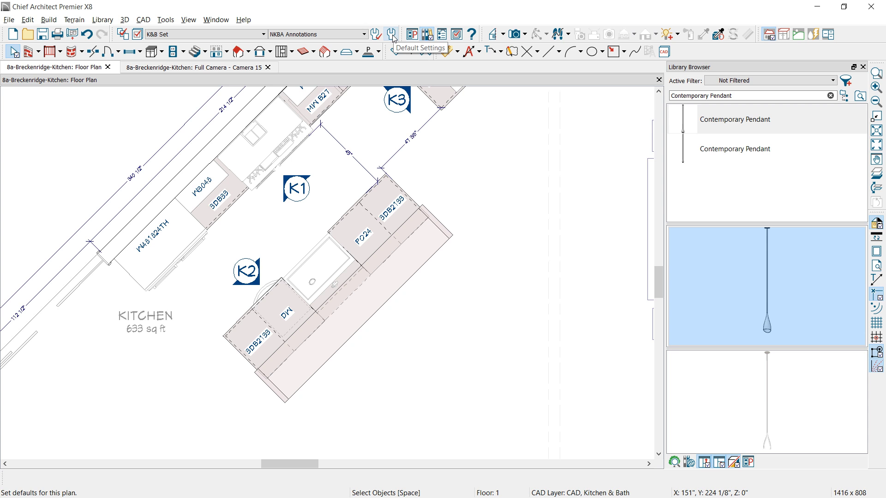
left_click(149, 21)
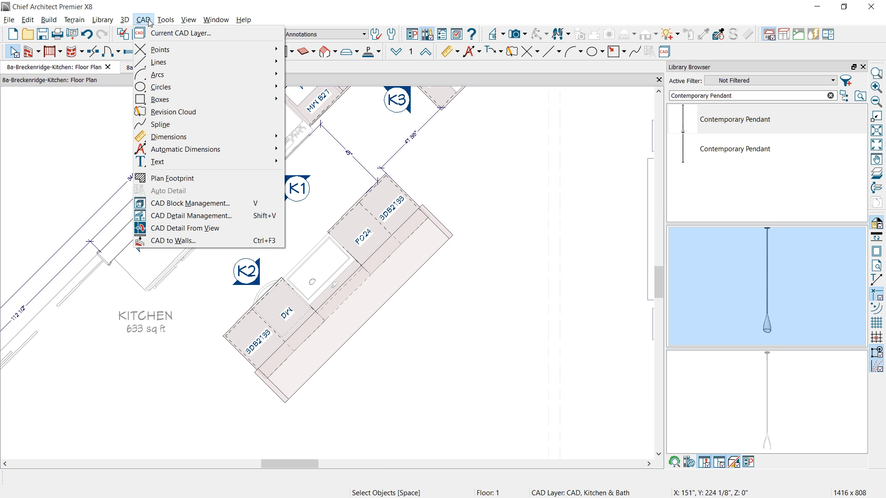
left_click(167, 34)
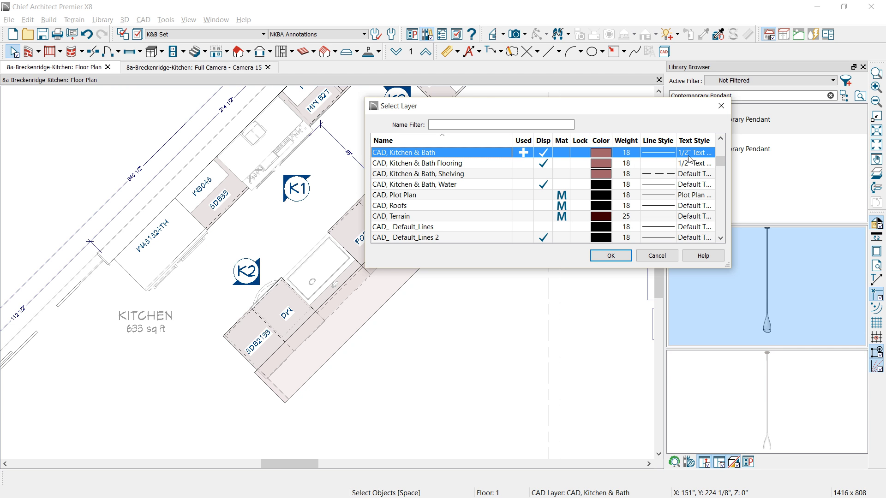
left_click(671, 256)
Step: Draw a closed triangular polyline linking the island sink, refrigerator and range, with sides about 59, 57 and 44 inches long
middle_click_drag(461, 267, 512, 286)
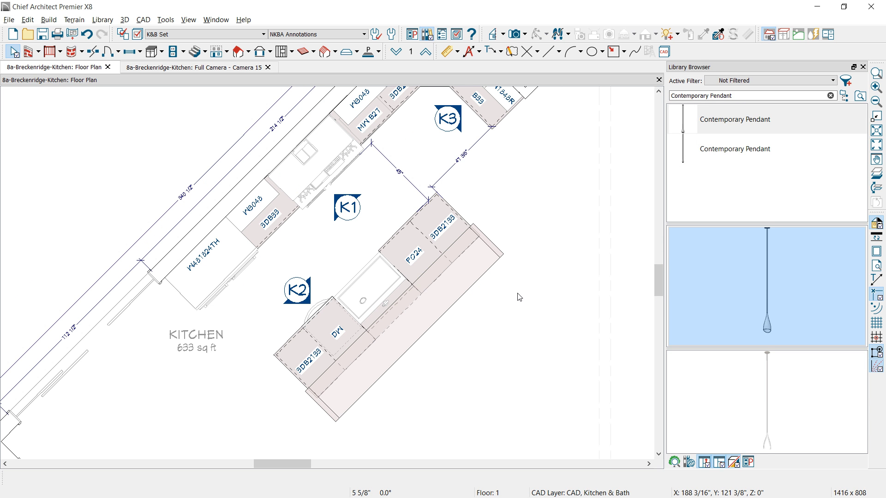
left_click(560, 54)
left_click(563, 67)
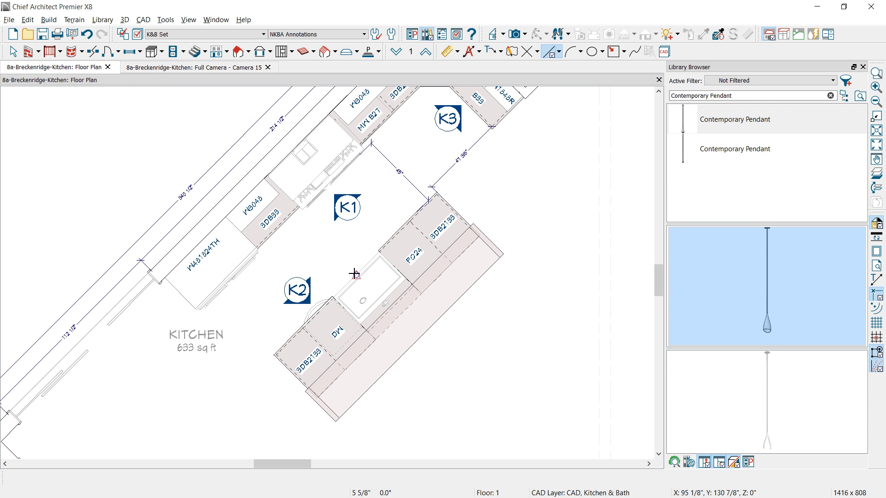
mouse_move(355, 274)
left_mouse_down()
mouse_move(238, 275)
mouse_move(250, 276)
left_mouse_up()
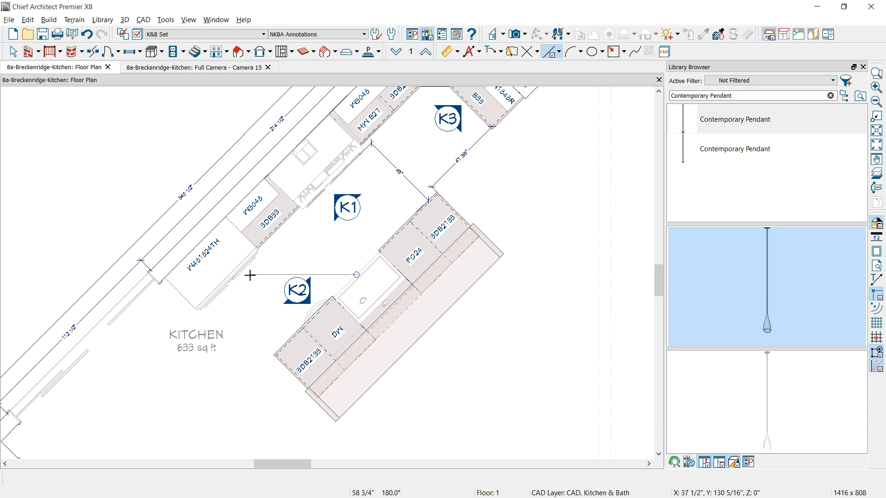
left_click(250, 275)
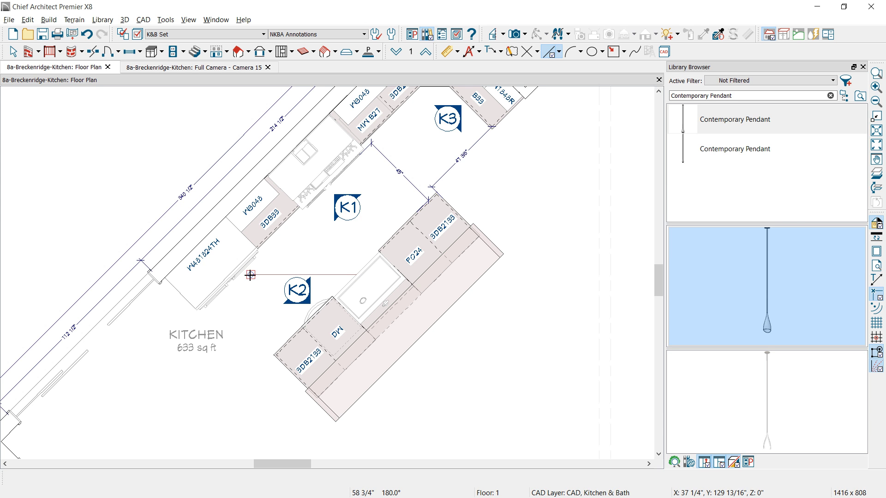
left_click(326, 203)
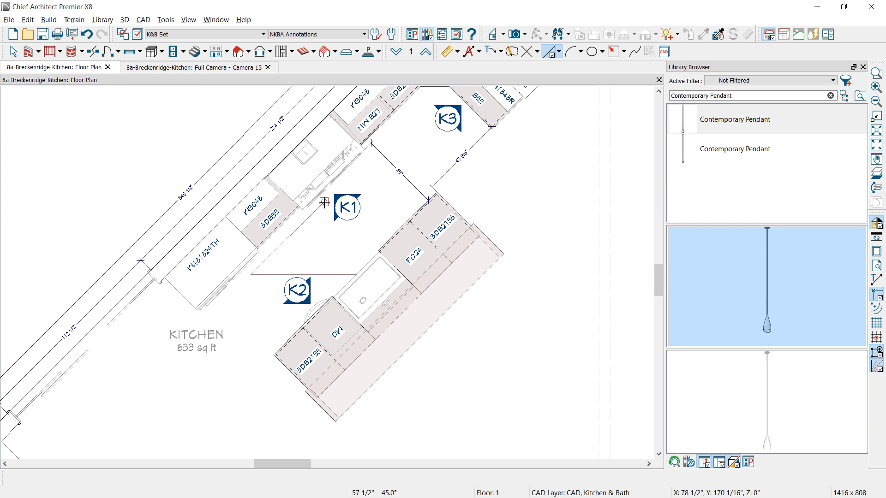
left_click(356, 274)
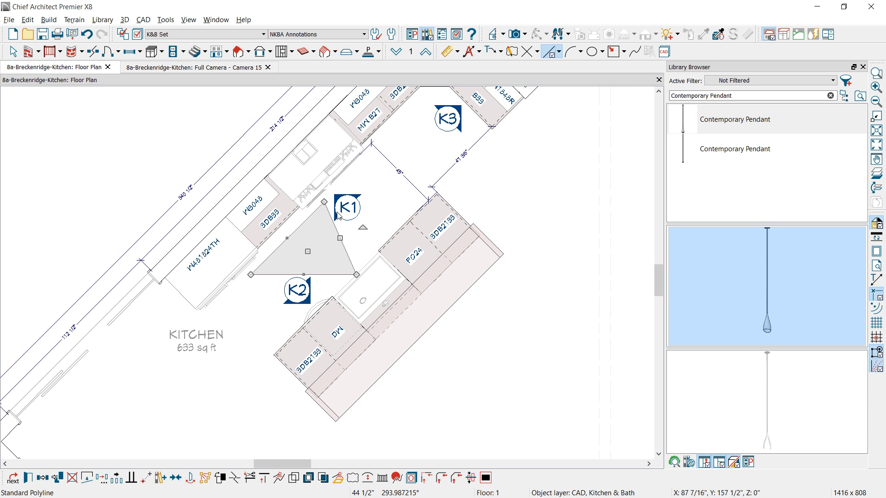
Step: Reshape the work triangle by moving its range and refrigerator corners outward, aligning that side with the appliance fronts
left_click_drag(324, 201, 340, 185)
left_click_drag(251, 275, 236, 287)
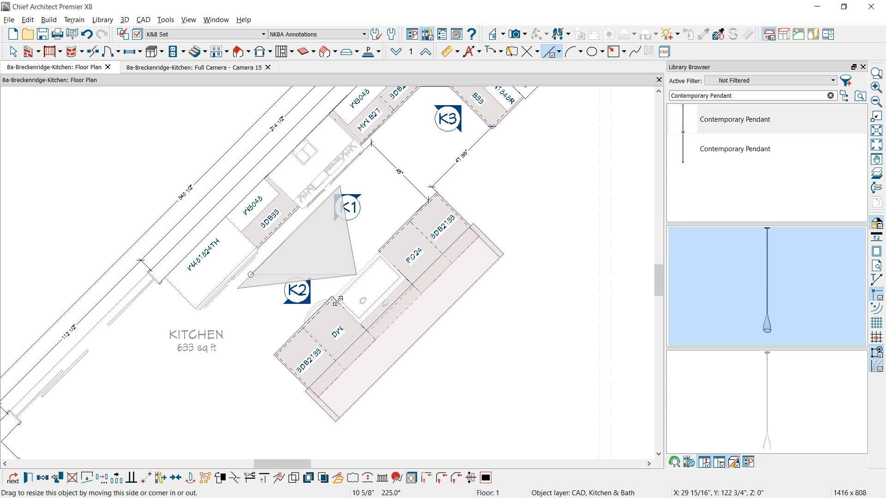
left_click_drag(288, 237, 283, 233)
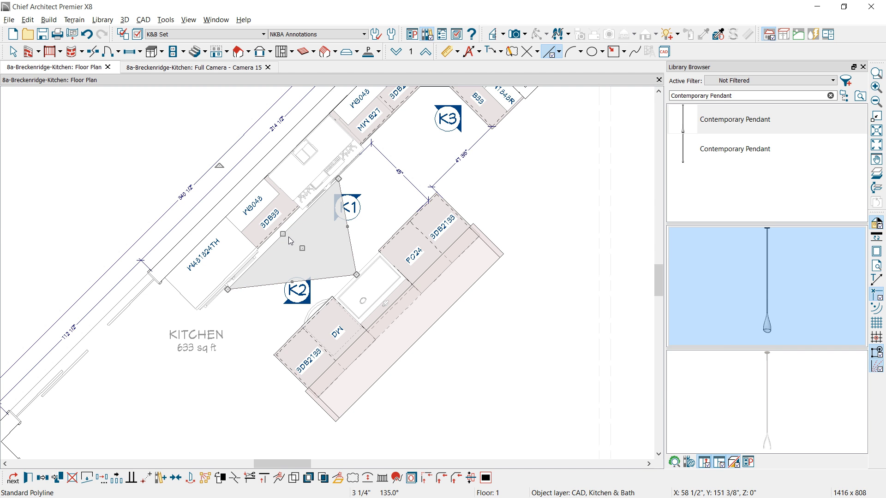
Step: Turn on the length display for the work triangle's line style
double_click(289, 236)
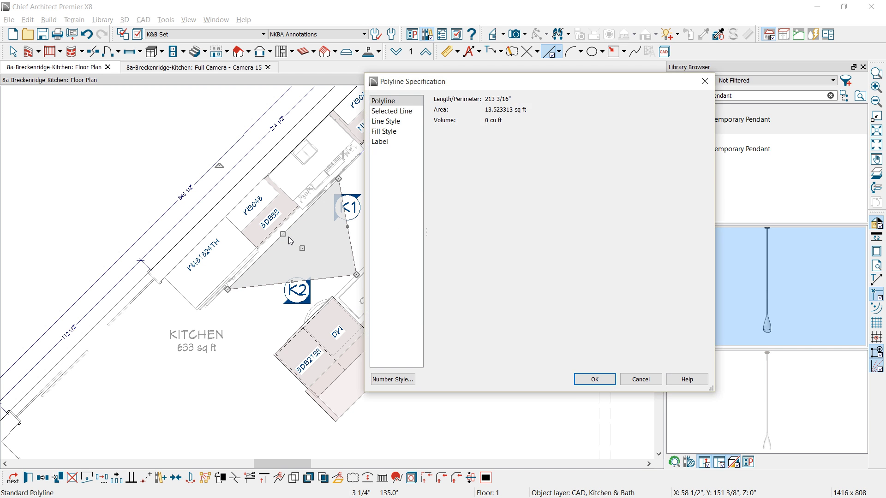
left_click(396, 121)
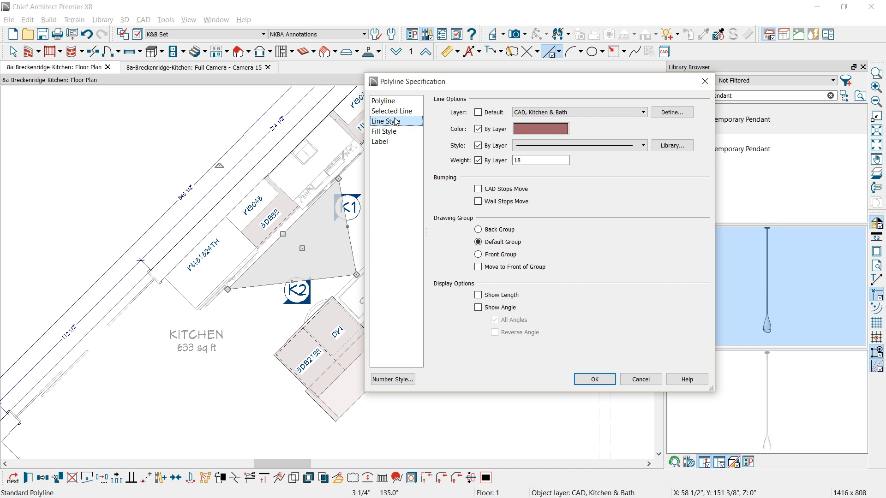
left_click(487, 299)
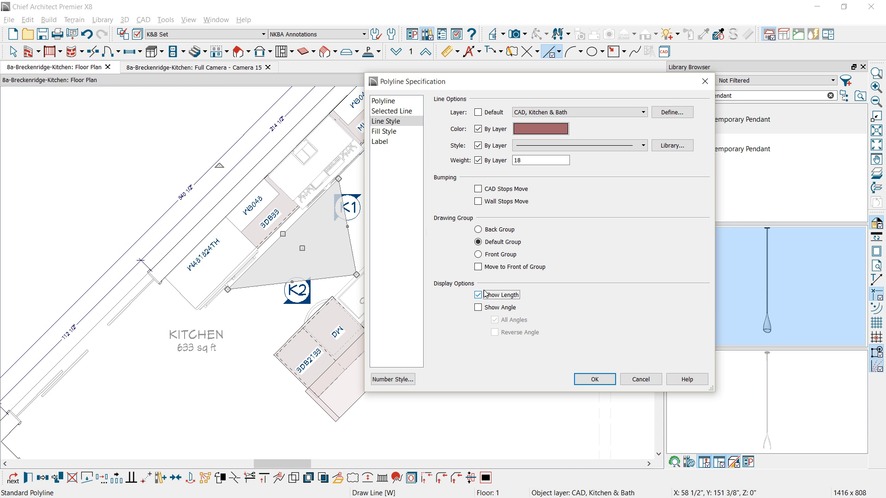
Step: Give the work triangle an Angle Hatch fill with 3" spacing and a transparent pattern background
left_click(397, 133)
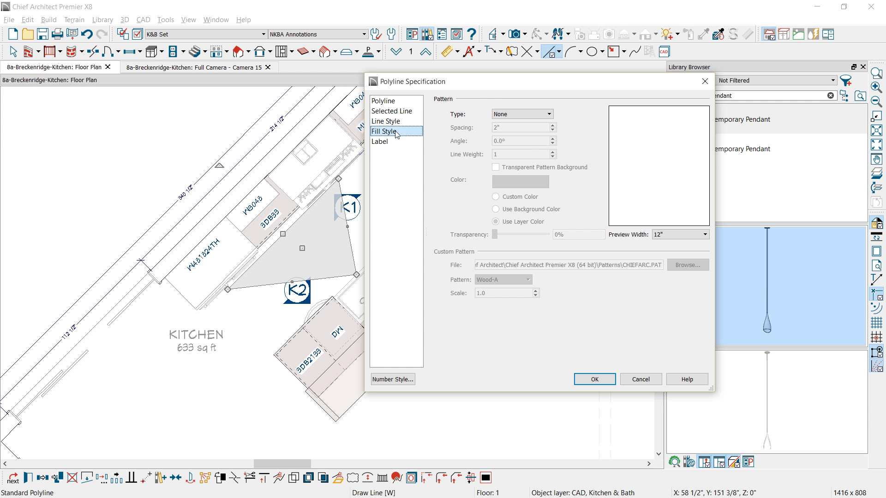
left_click(541, 115)
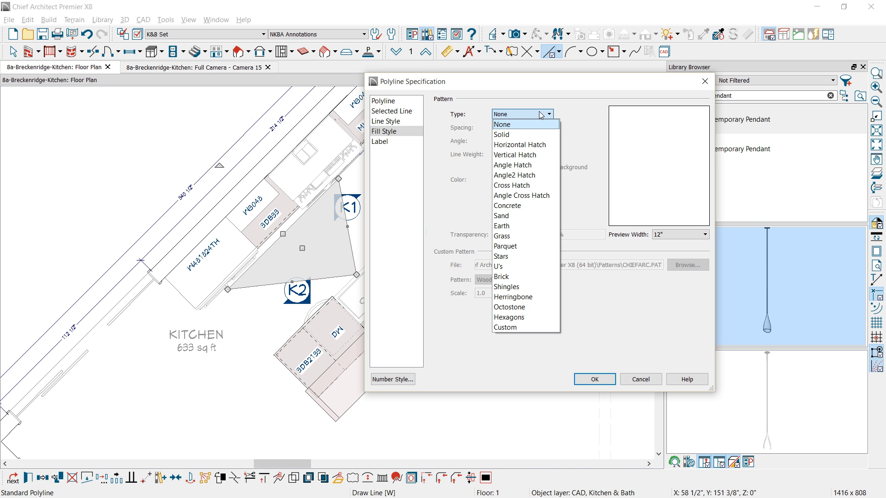
left_click(500, 165)
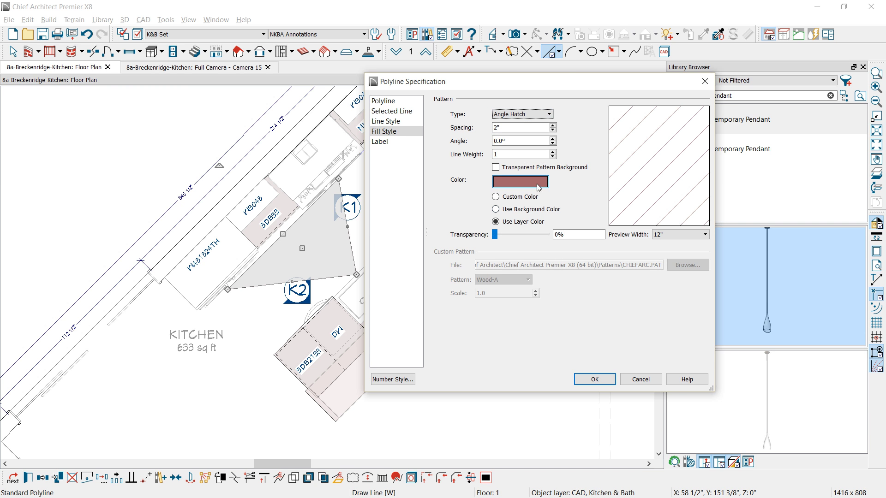
left_click(496, 167)
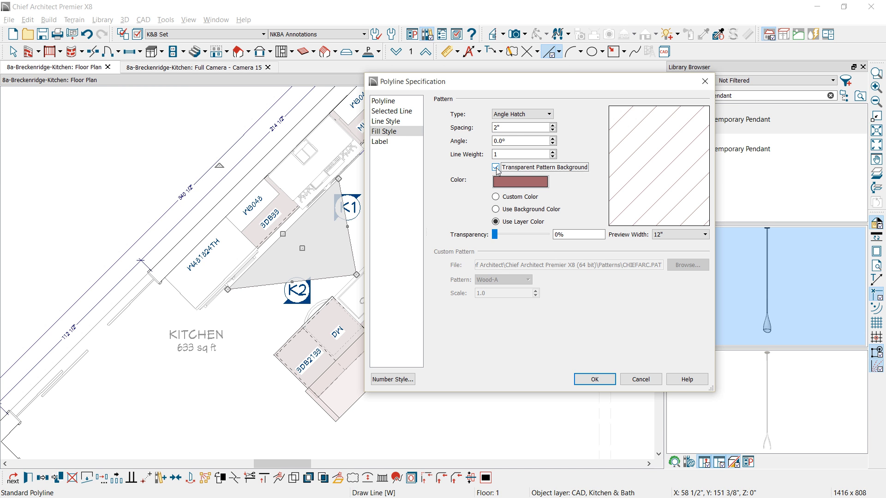
left_click(498, 127)
type("3")
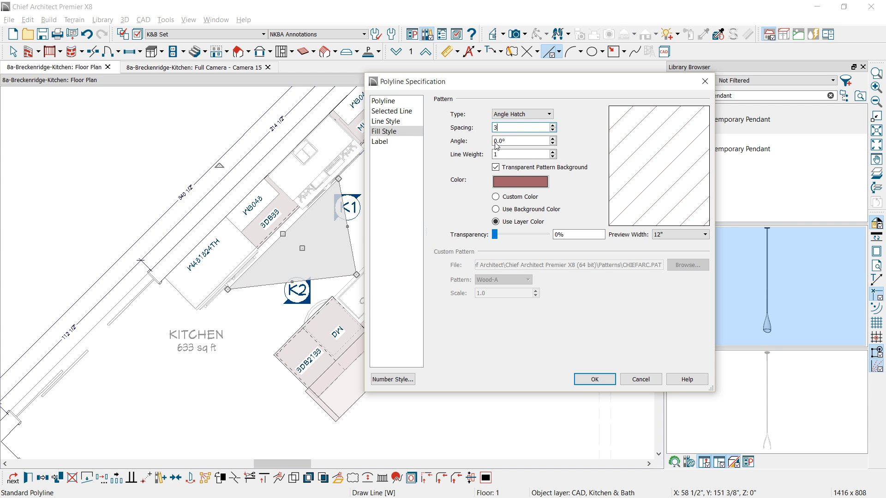
left_click(594, 379)
key("space")
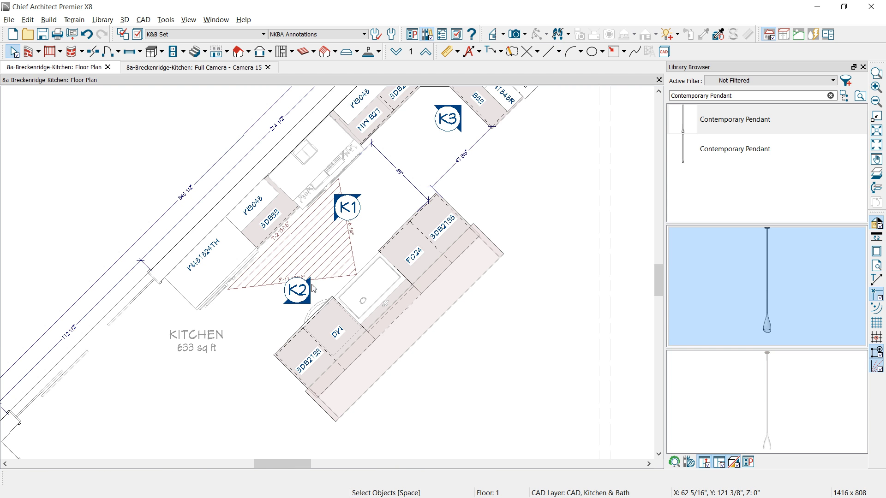
Step: Move the K2 and K1 camera callouts clear of the work triangle and its length labels
scroll(333, 268, "up", 2)
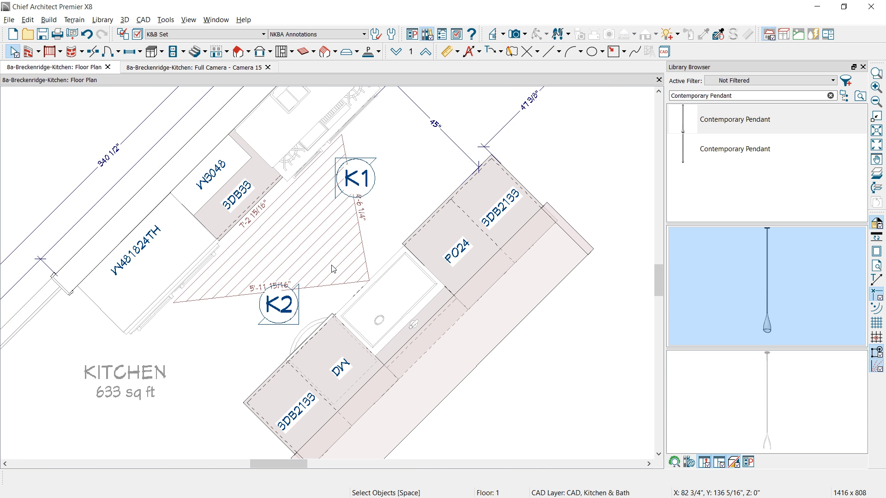
left_click(296, 307)
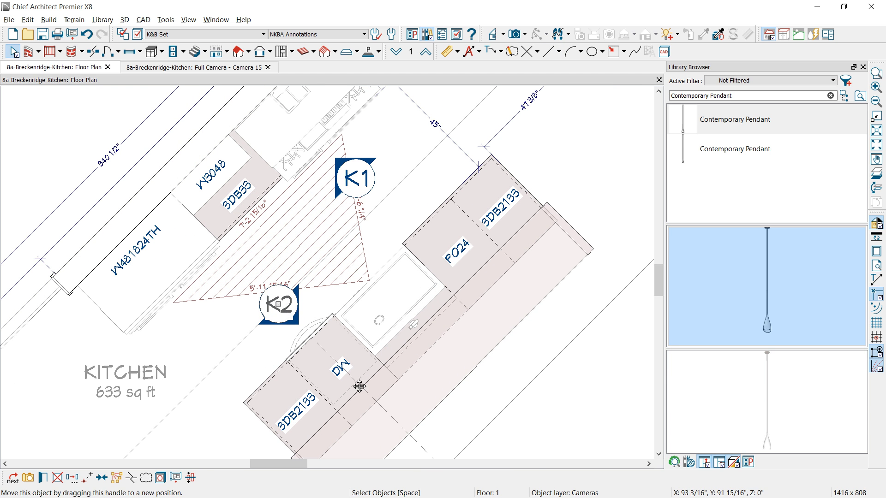
left_click_drag(360, 386, 336, 410)
left_click(370, 175)
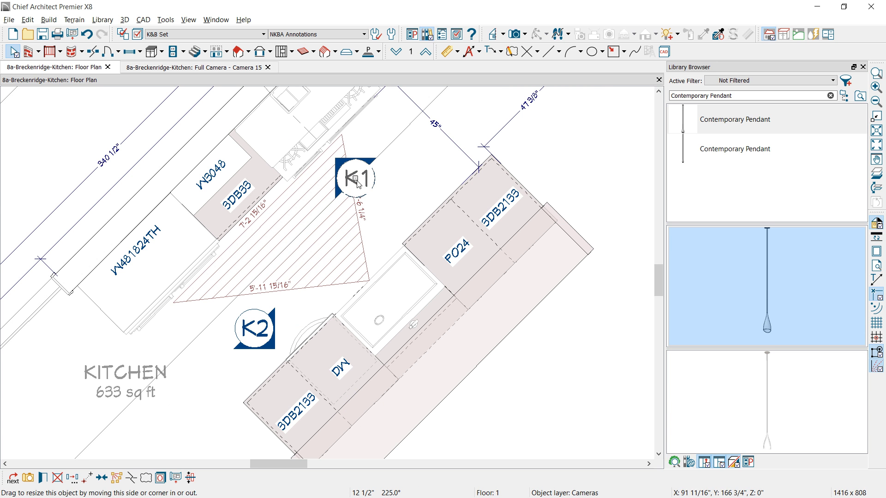
middle_click_drag(323, 210, 324, 253)
left_click_drag(252, 151, 287, 132)
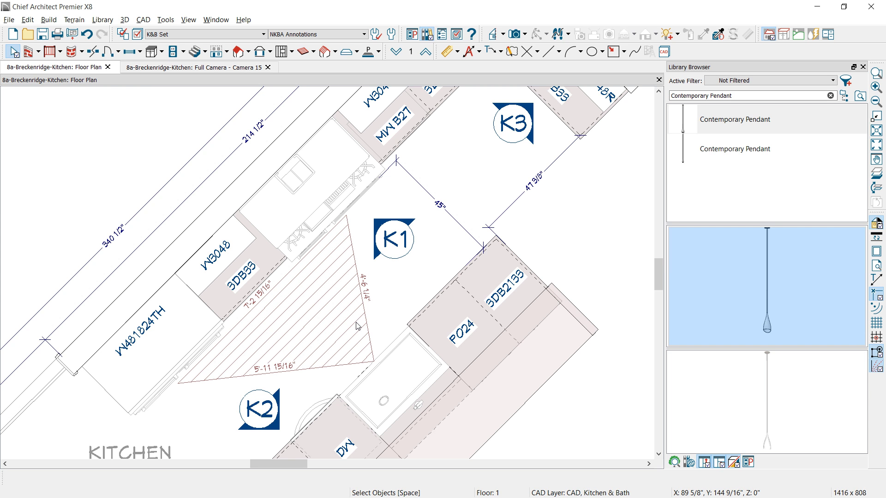
Step: Draw a rectangle on the open floor beside the island's upper end and widen it by about 9 inches
left_click(614, 51)
left_click_drag(570, 184, 642, 286)
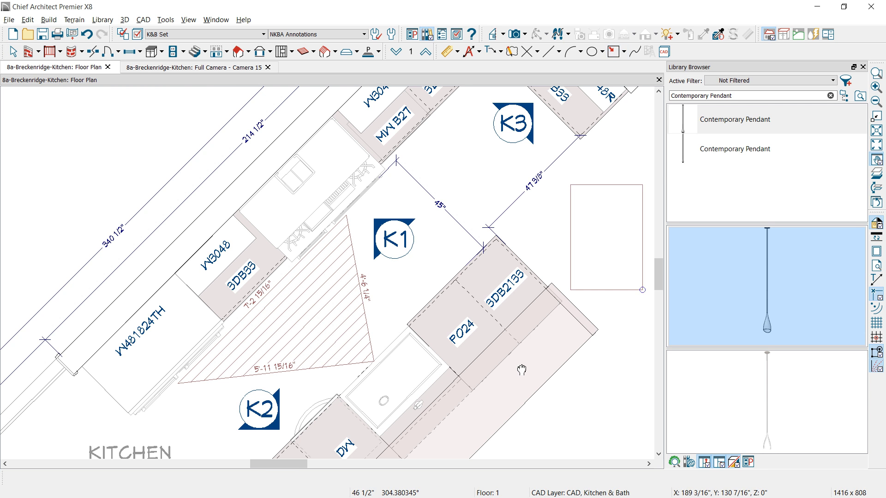
middle_click_drag(615, 377, 446, 366)
left_click(461, 253)
left_click_drag(484, 243, 486, 243)
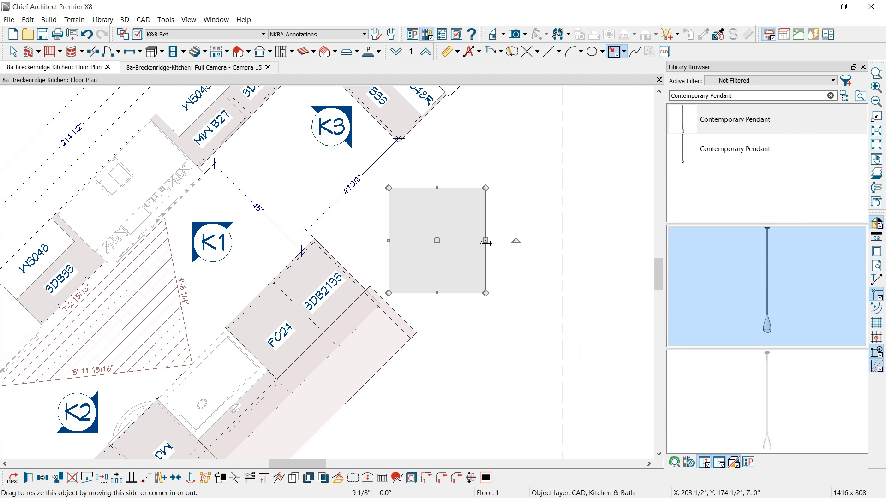
Step: Assign the blank line style to the rectangle beside the island so its outline does not print
double_click(486, 243)
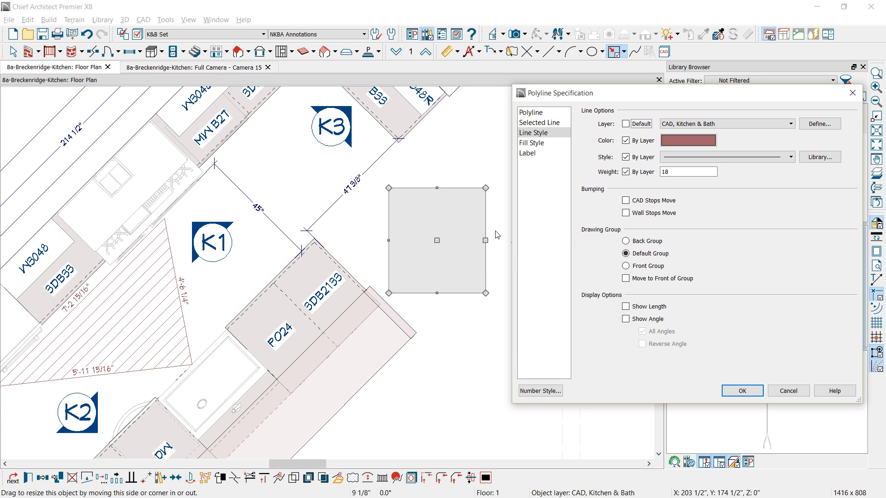
left_click(791, 157)
left_click_drag(791, 192, 790, 336)
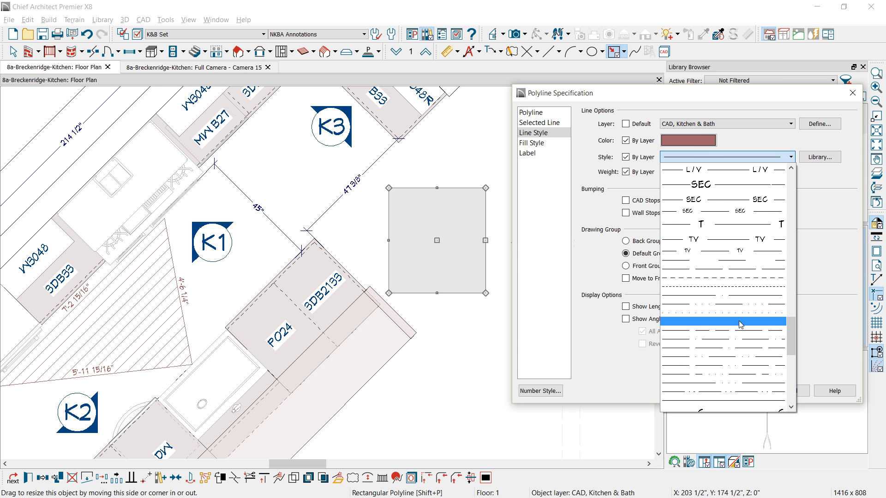
left_click(738, 320)
Step: Give the rectangle a custom fill using the 87-FLR_Wood_3 pattern from the ChiefFloor.pat file
left_click(531, 143)
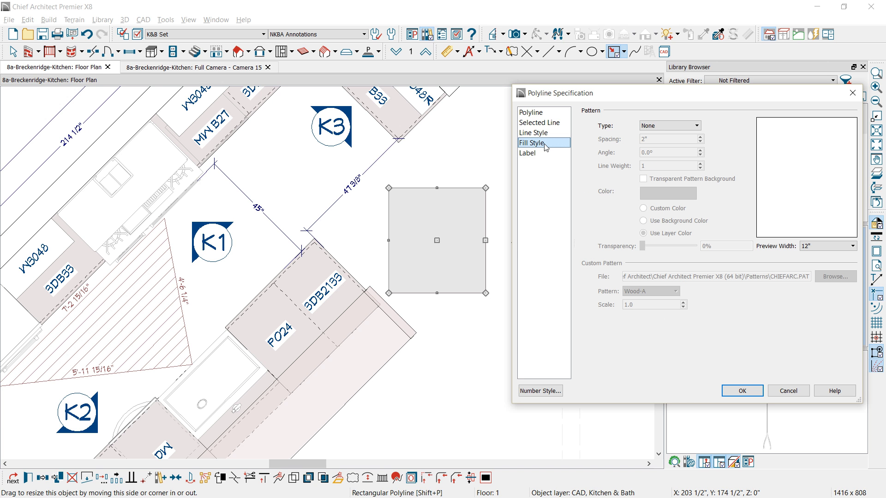
left_click(697, 125)
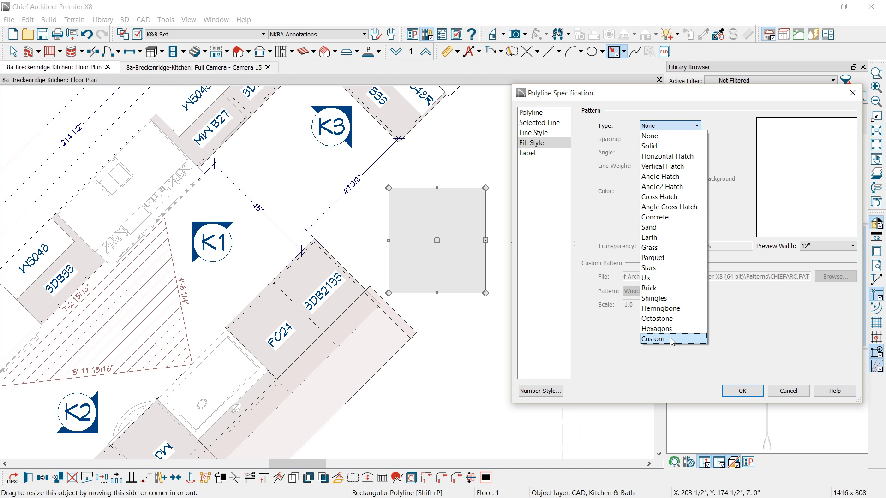
left_click(683, 339)
left_click(833, 276)
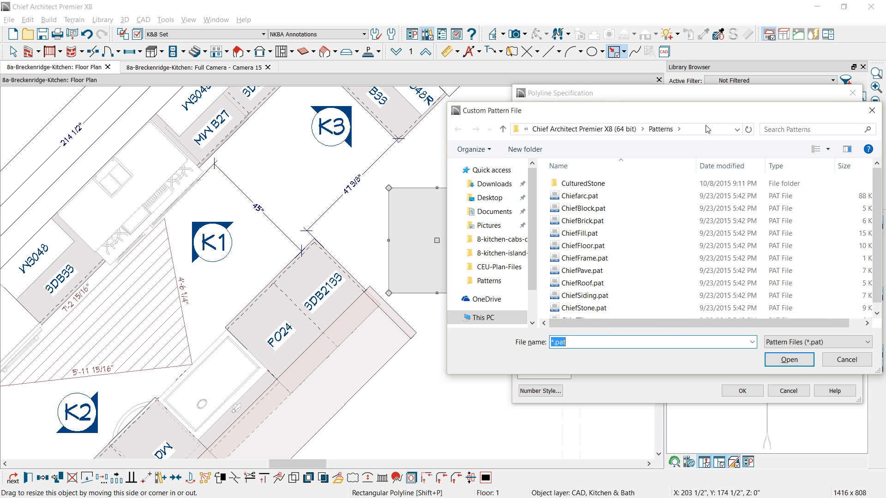
left_click(604, 249)
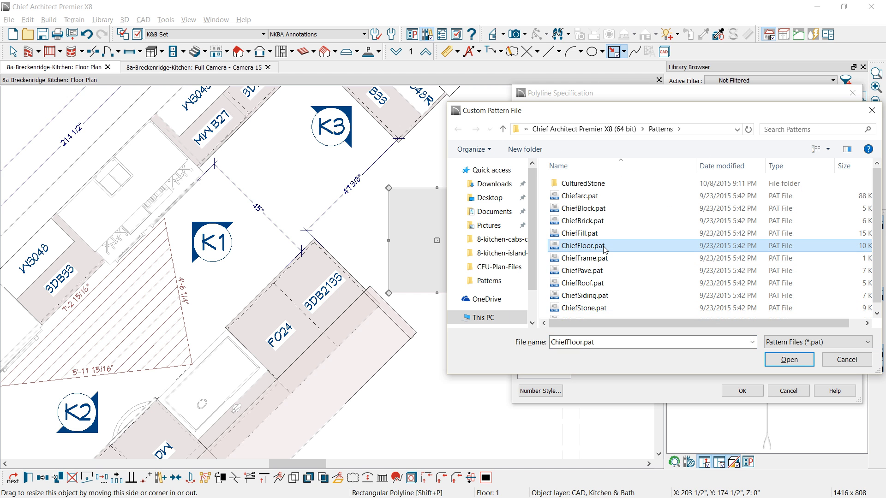
left_click(790, 361)
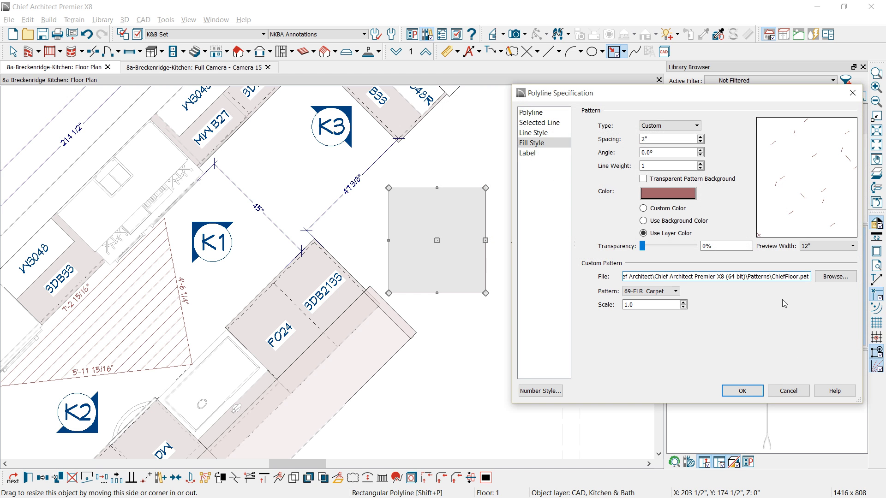
left_click(676, 291)
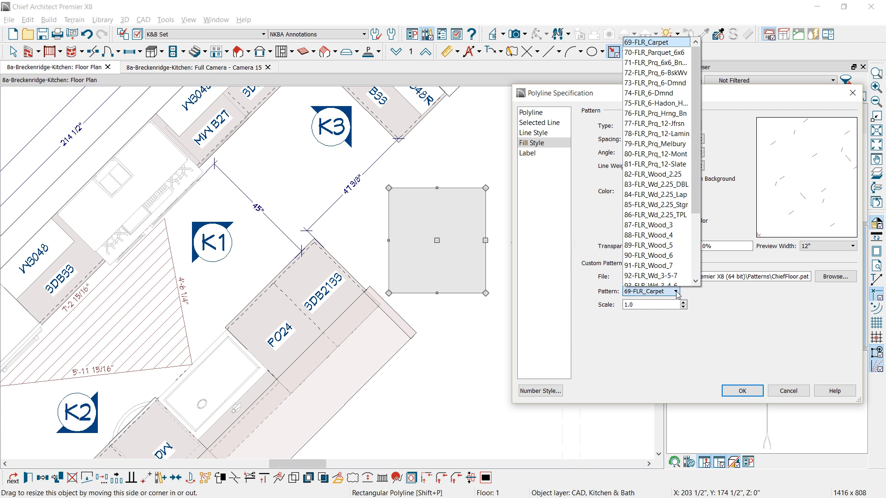
scroll(655, 272, "down", 1)
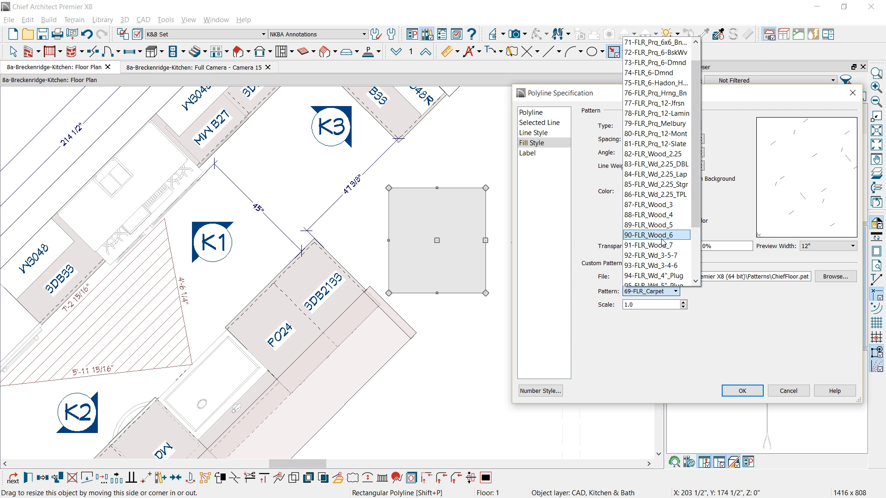
left_click(661, 205)
Step: Set the fill's spacing to 1 1/2", make its pattern background transparent, and set its transparency to 75%
left_click(641, 140)
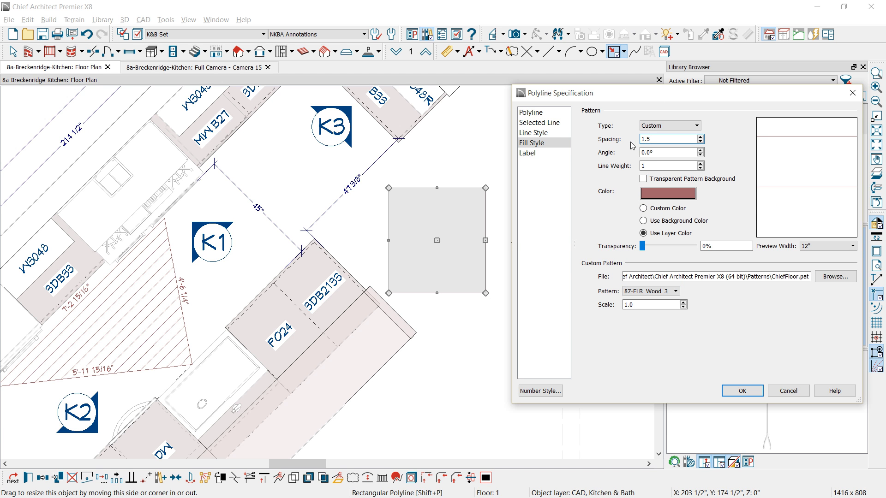
key("Tab")
key("Tab")
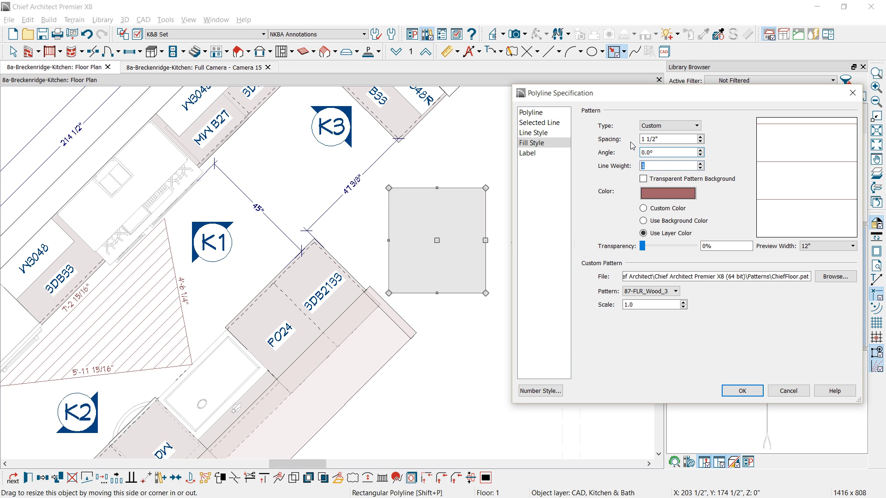
left_click(643, 179)
double_click(713, 245)
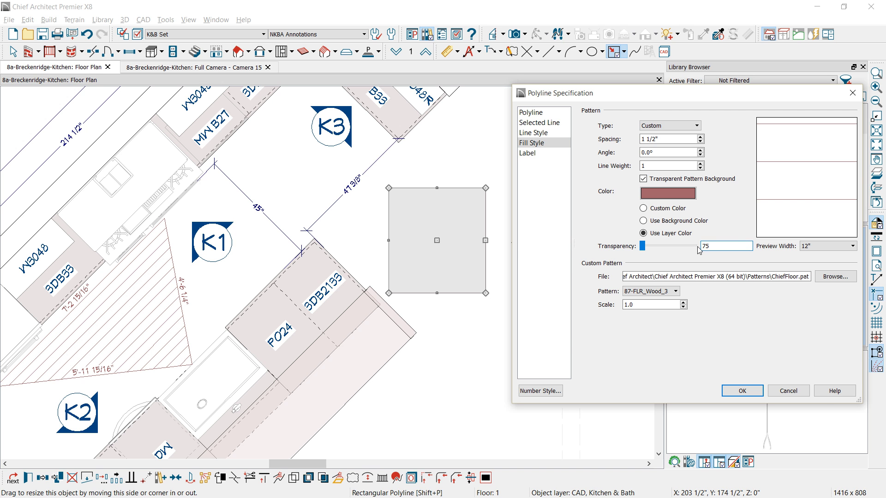
key("Tab")
left_click(742, 391)
key("space")
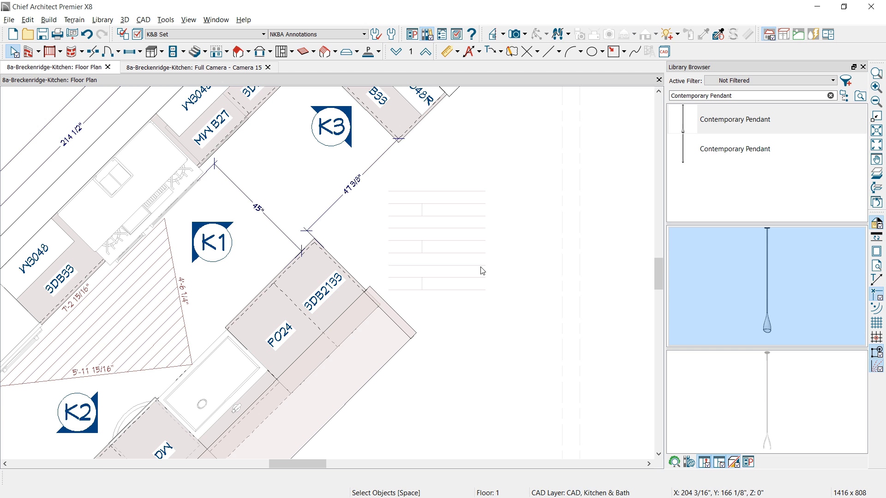
Step: Rotate the wood-patterned rectangle 30 degrees about its center
left_click(457, 268)
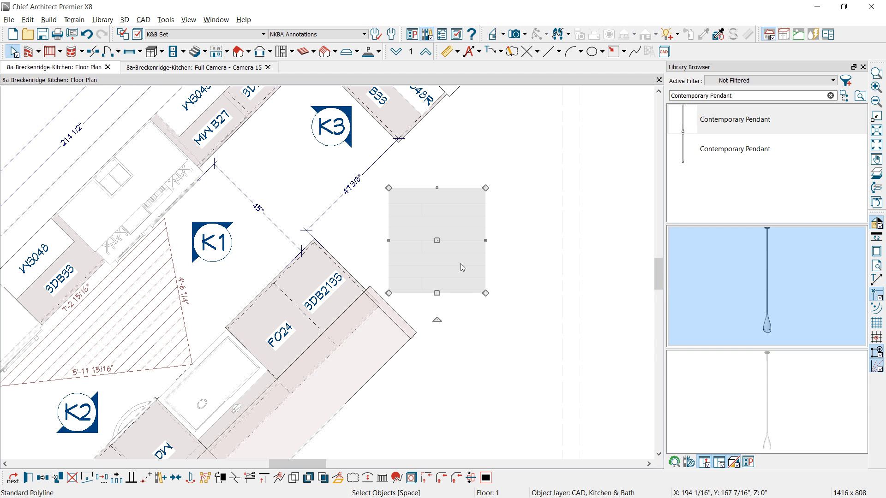
left_click_drag(437, 319, 464, 303)
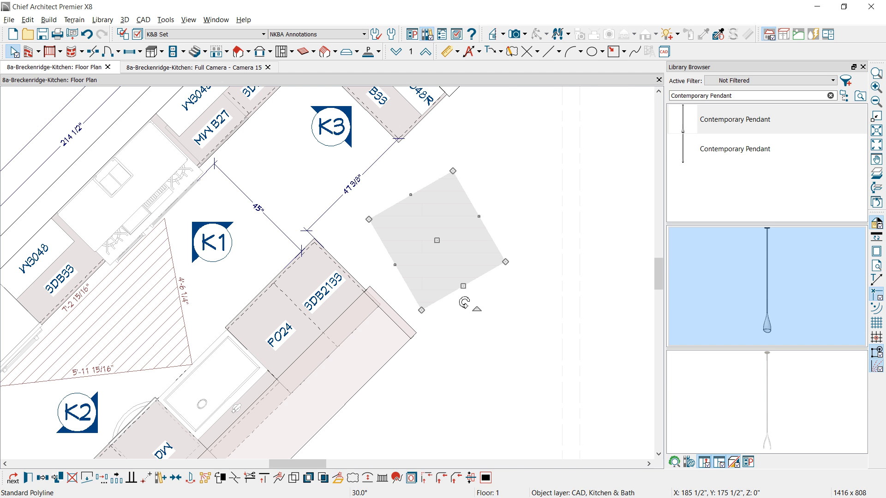
left_click(464, 303)
Step: Break the floor pattern's right edge, then pull its lower part in about 6 1/2" and its upper part in about 8 7/8"
left_click(445, 263)
key("3")
left_click(488, 233)
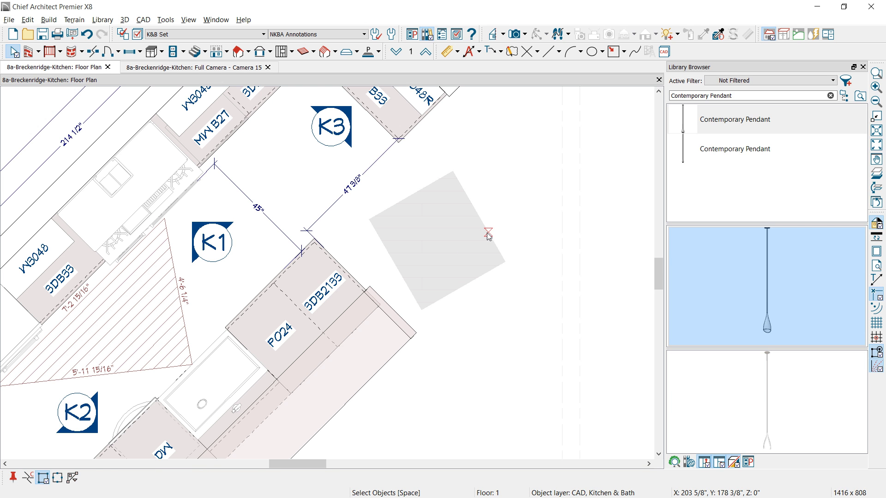
left_click(488, 235)
left_click_drag(496, 248, 480, 253)
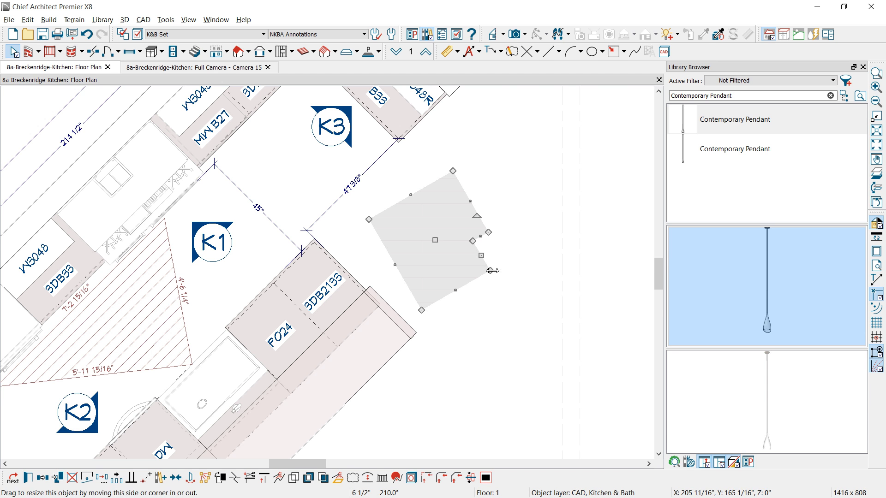
left_click(508, 285)
left_click(434, 206)
left_click_drag(438, 184, 432, 184)
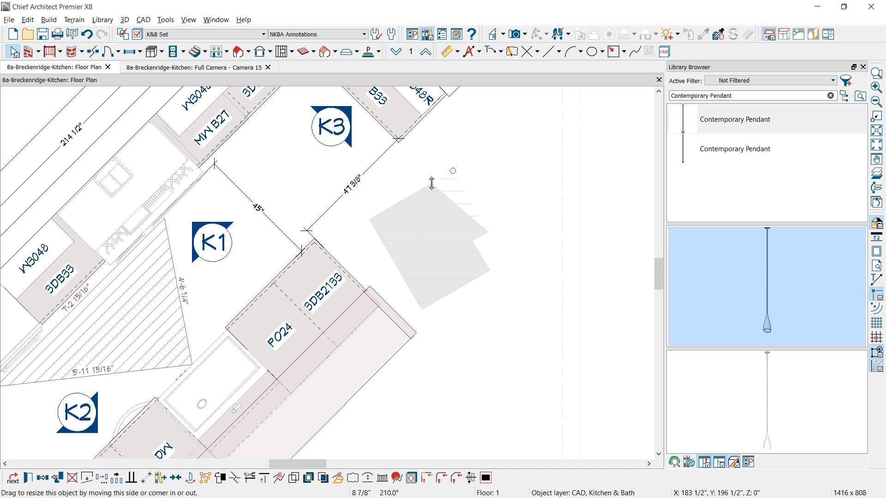
left_click(504, 267)
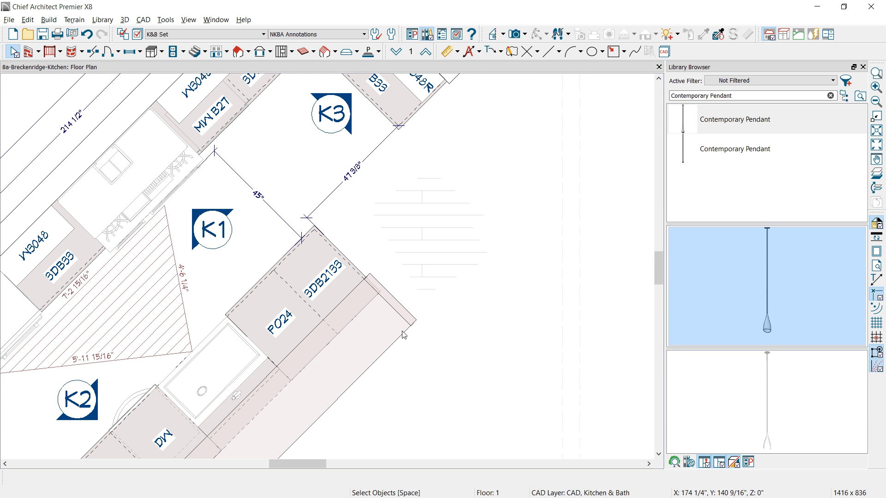
Step: Clear the library search and choose the kitchen bar seating block from the Breckenridge Furniture folder
middle_click_drag(402, 331, 449, 177)
scroll(450, 176, "down", 1)
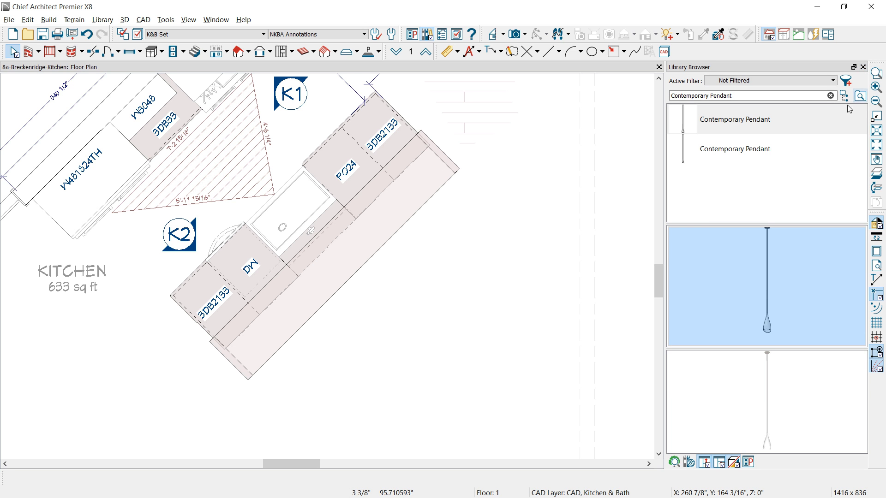
left_click(831, 95)
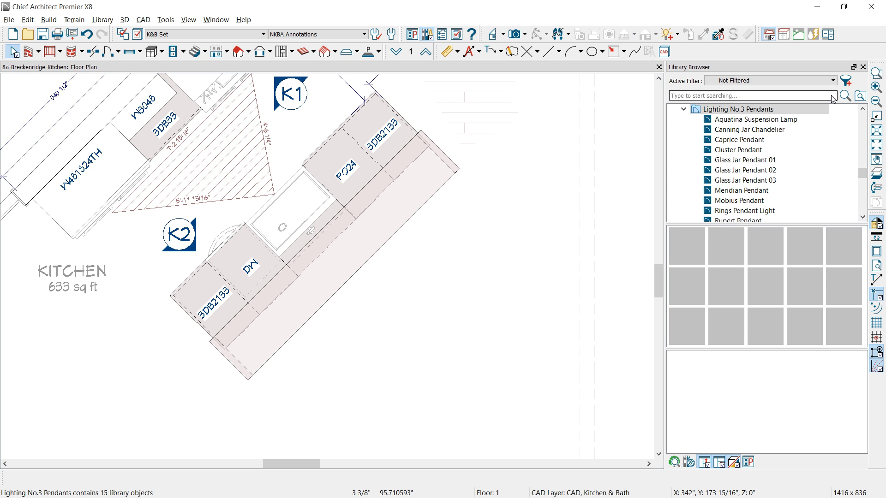
scroll(740, 124, "down", 10)
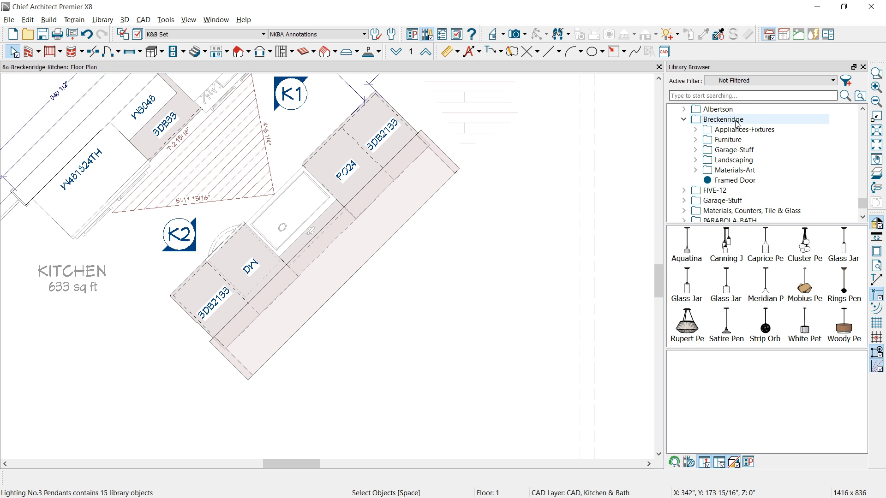
left_click(734, 121)
left_click(720, 140)
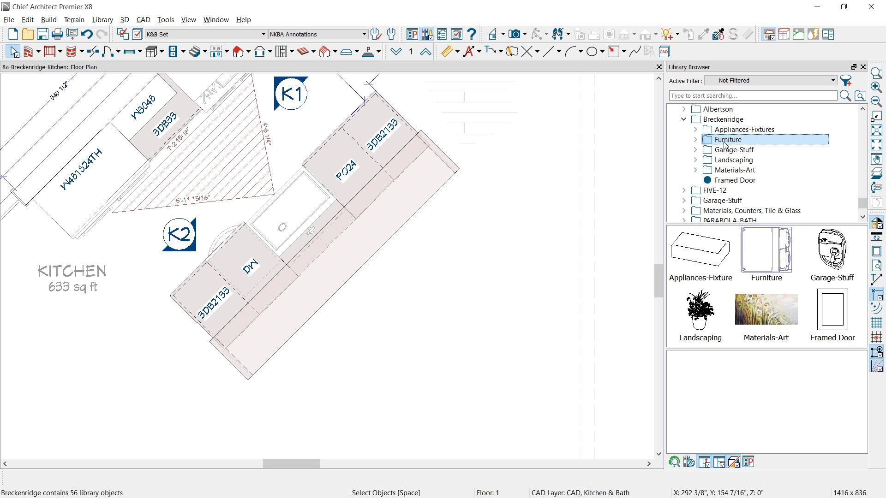
double_click(725, 144)
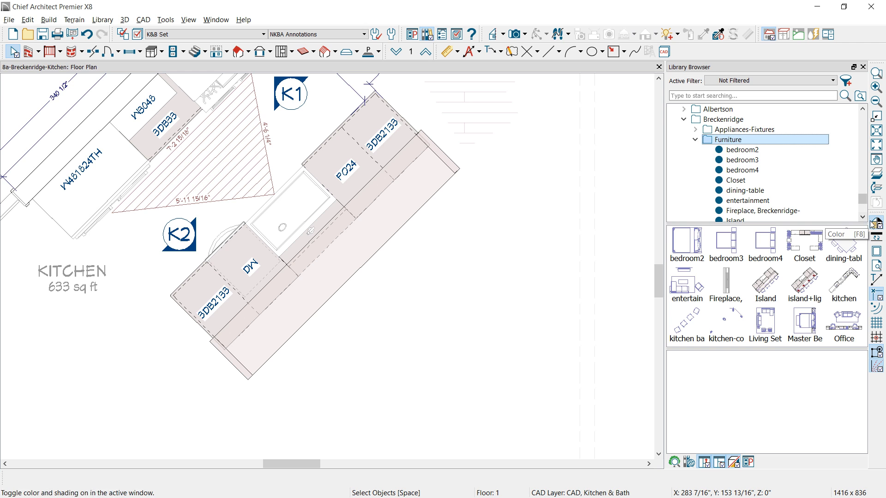
scroll(865, 219, "down", 2)
left_click(759, 190)
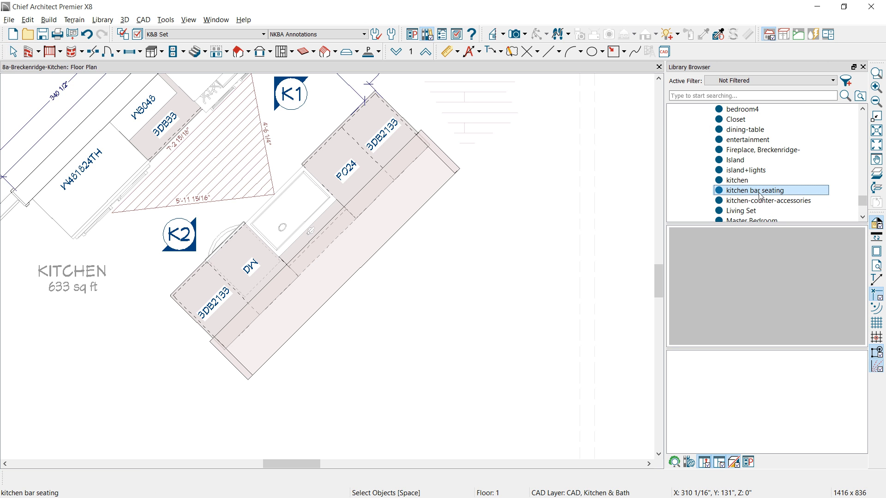
left_click(778, 280)
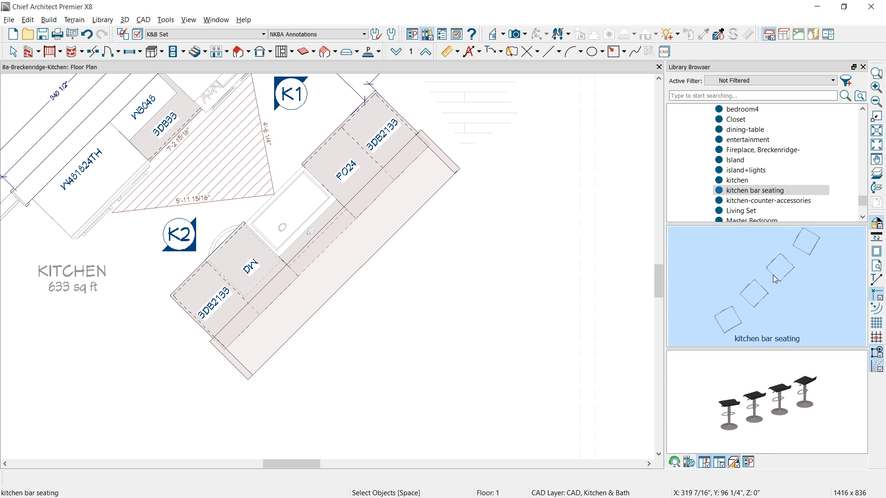
Step: Place the kitchen bar seating block on the open floor and move it alongside the island's overhanging counter
left_click(392, 290)
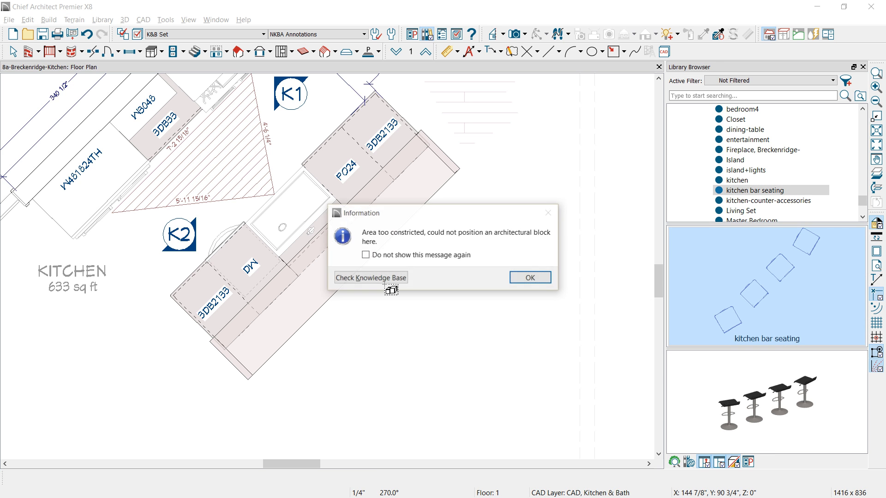
left_click(529, 277)
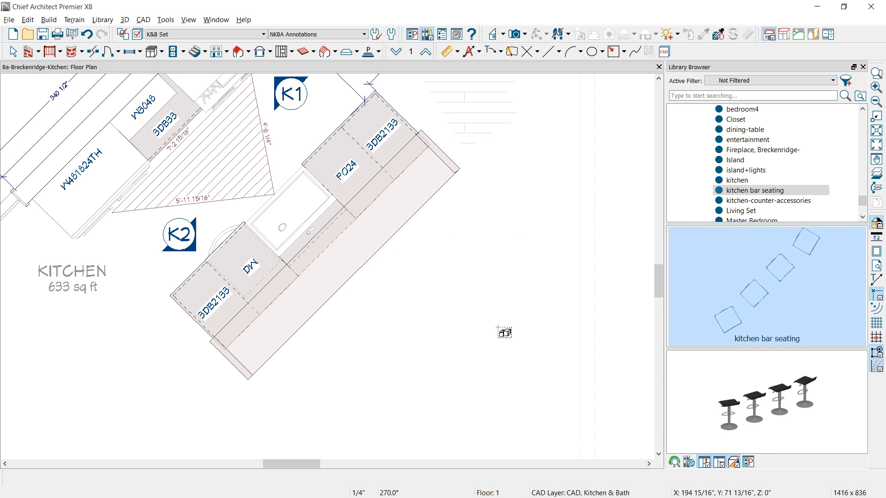
left_click(504, 332)
left_click_drag(502, 328, 382, 293)
left_click(524, 348)
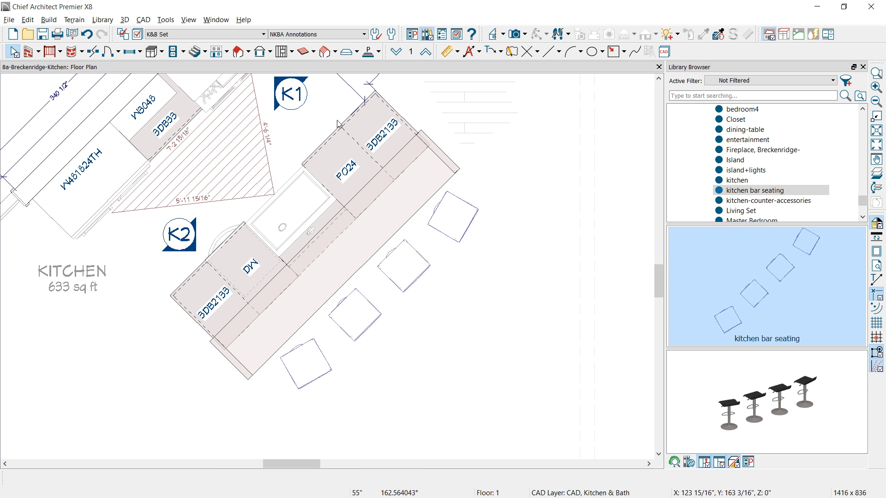
Step: Set the default ceiling light in the Electrical Defaults to Recessed Down Light 6
scroll(394, 220, "down", 2)
scroll(396, 217, "down", 1)
middle_click_drag(385, 202, 379, 244)
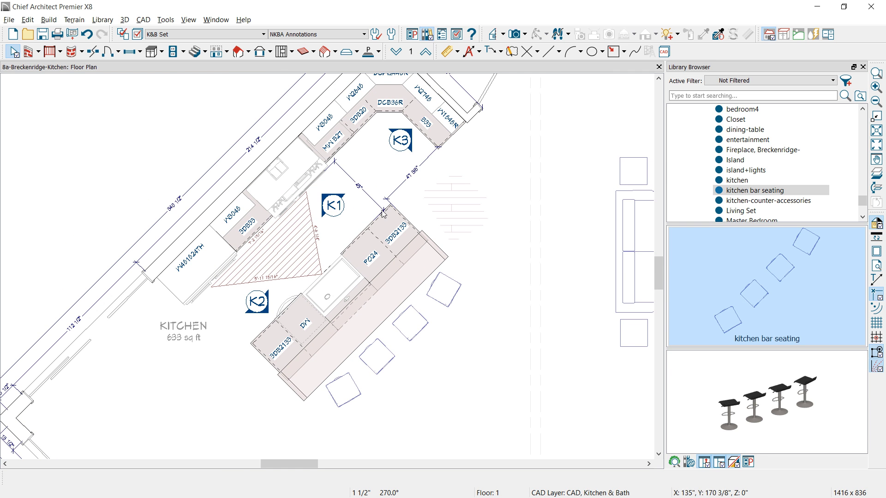
left_click(183, 51)
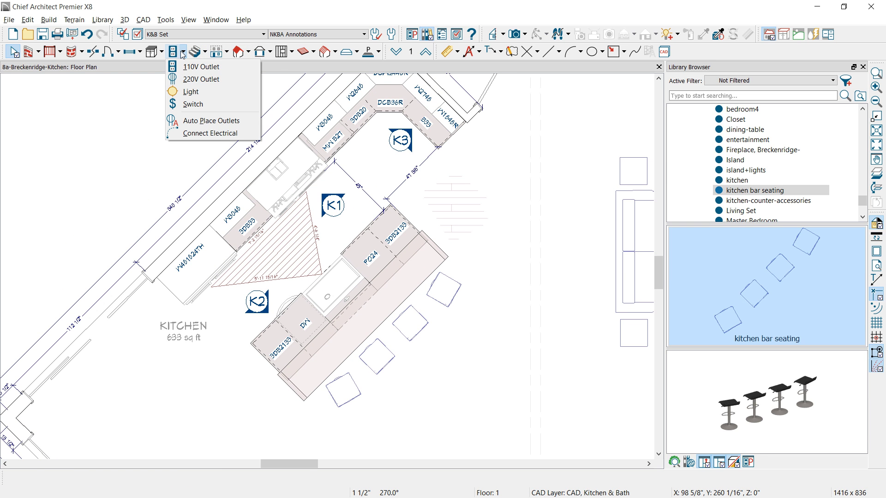
left_click(186, 93)
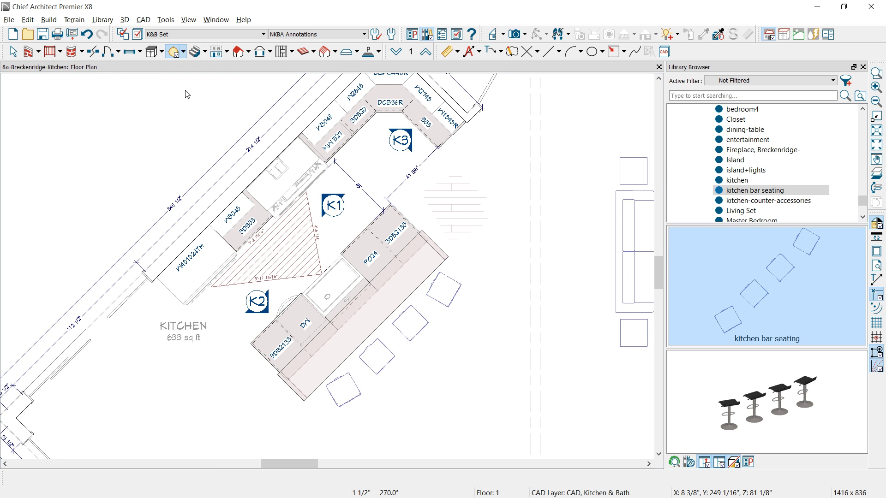
double_click(176, 54)
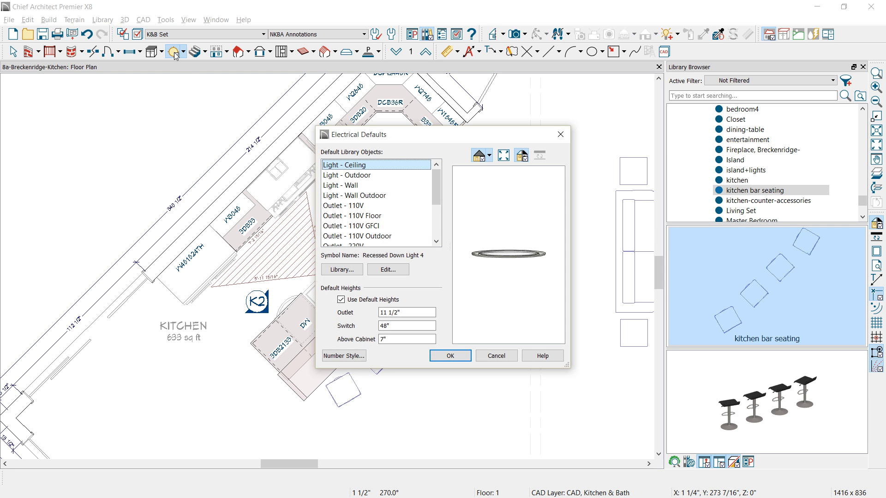
left_click(353, 271)
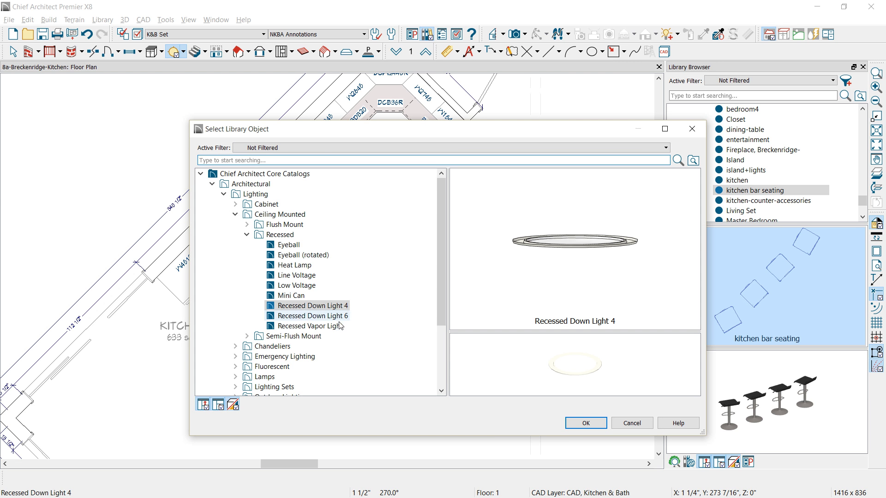
left_click(340, 317)
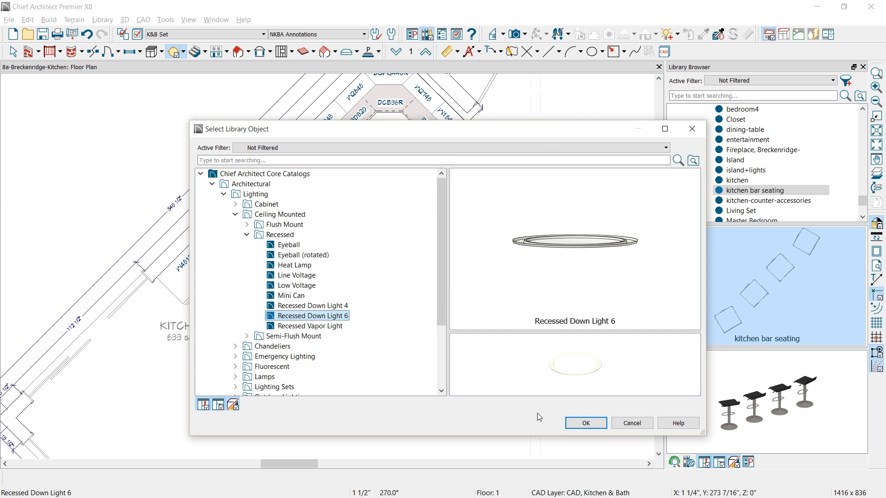
left_click(585, 423)
left_click(461, 357)
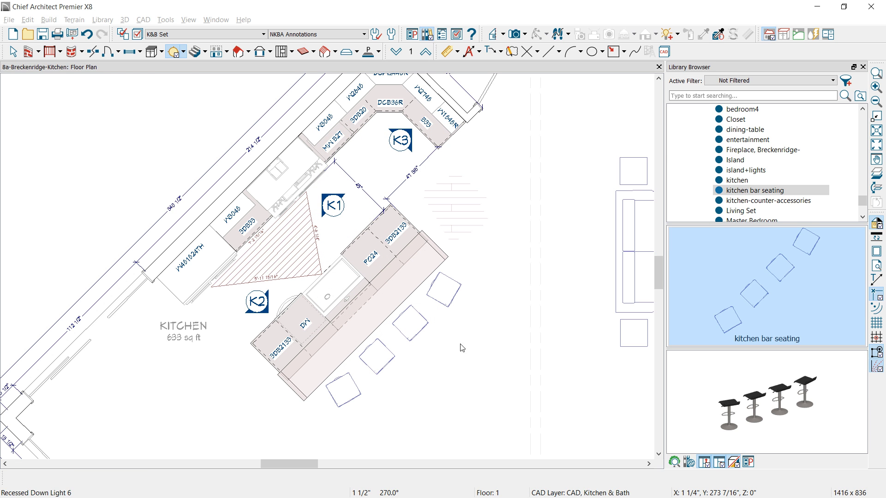
Step: Display the Electrical Set layer set and place a recessed ceiling light in front of the kitchen's corner counter
left_click(216, 37)
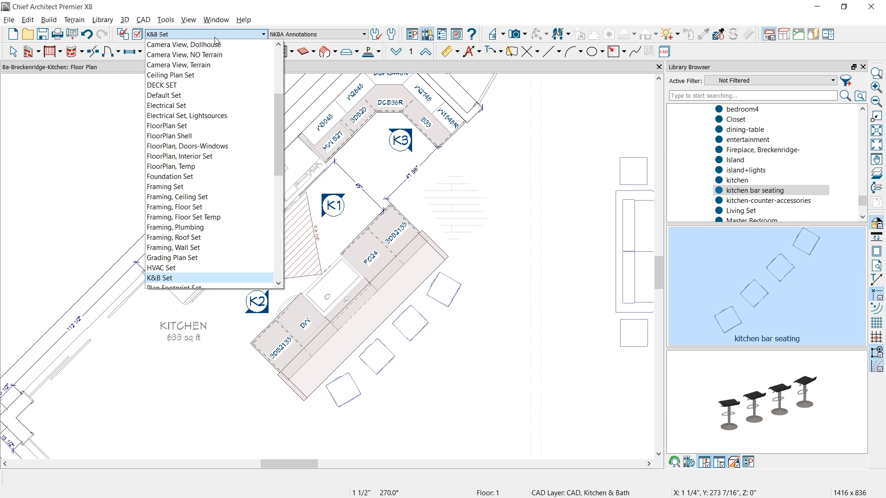
left_click(189, 110)
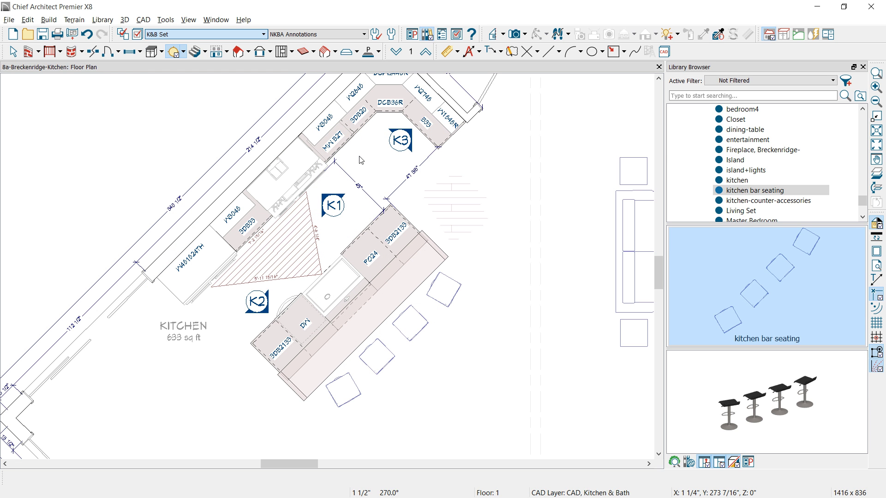
left_click(388, 148)
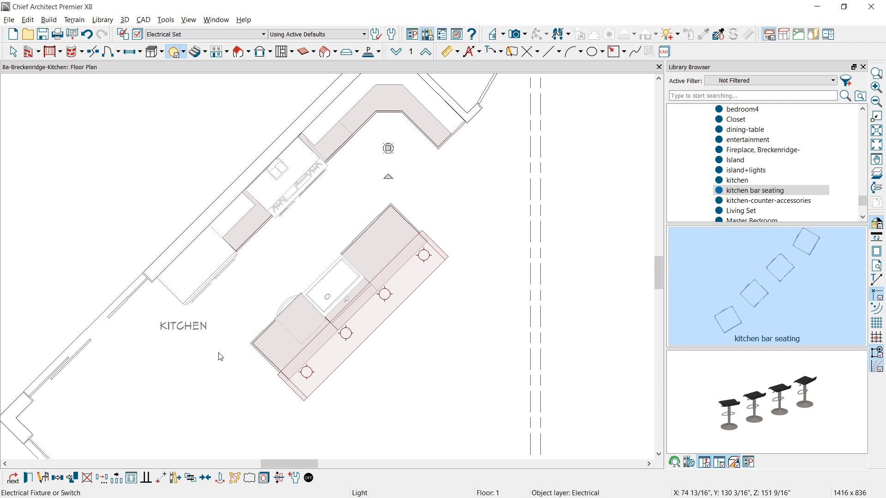
Step: Multiple-copy the recessed light with a 54" primary offset between copies, filling a 4 x 6 grid across the kitchen and dining area
left_click(116, 477)
left_click(28, 478)
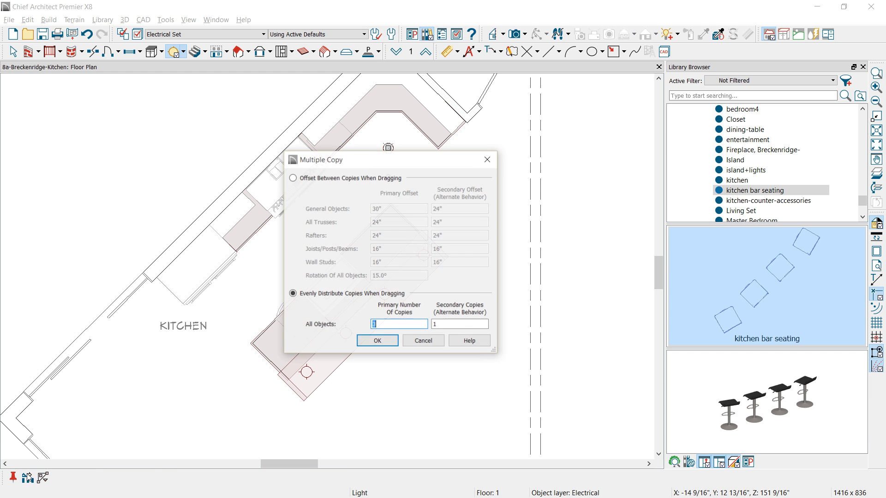
left_click(292, 178)
double_click(397, 211)
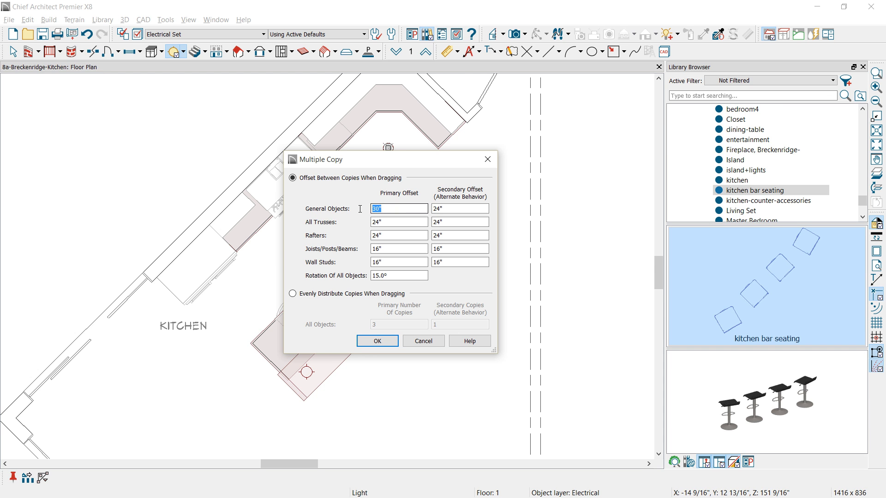
type("54")
key("Tab")
left_click(377, 341)
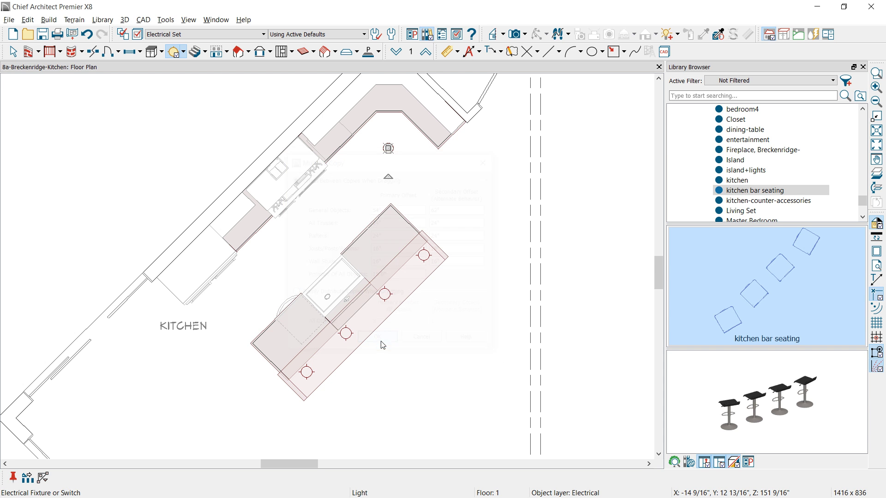
scroll(387, 297, "down", 2)
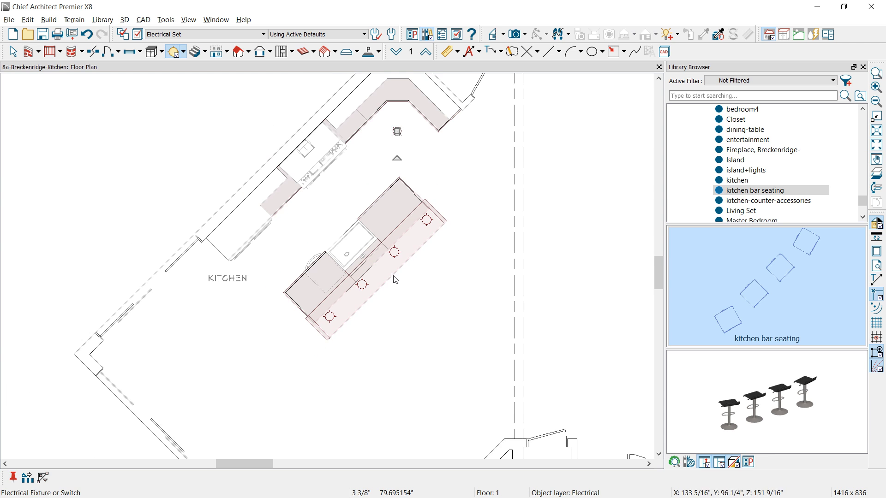
left_click_drag(396, 131, 432, 454)
left_click_drag(434, 453, 433, 453)
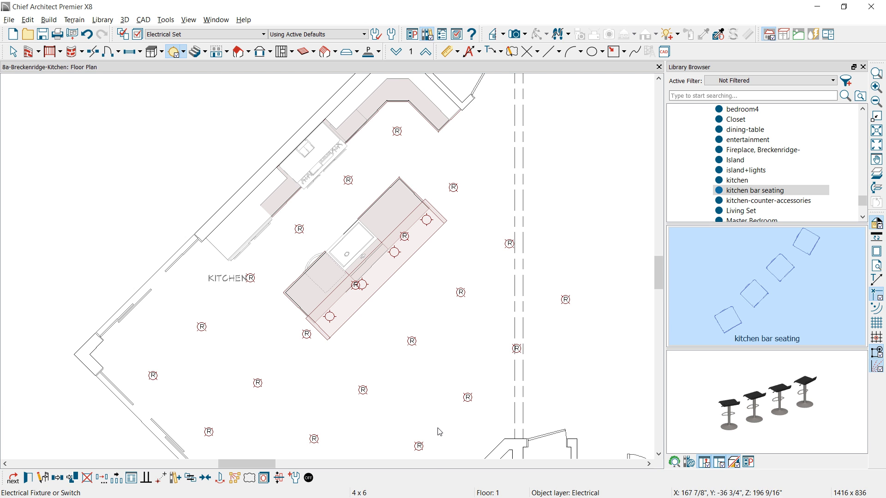
Step: Create a full camera view from the dining area toward the island, and return to the floor plan
left_click(515, 35)
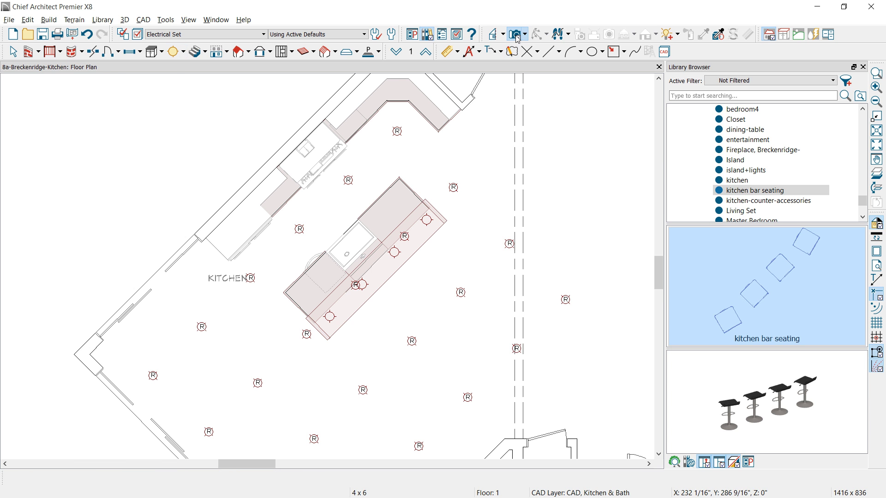
left_click_drag(394, 448, 388, 367)
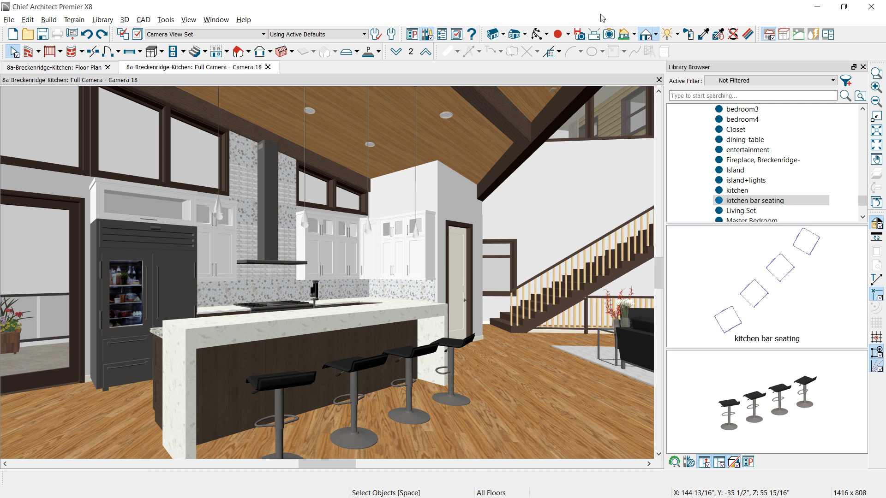
left_click(79, 67)
Step: Change the floor plan's layer set to FloorPlan, Interior Set
left_click(206, 35)
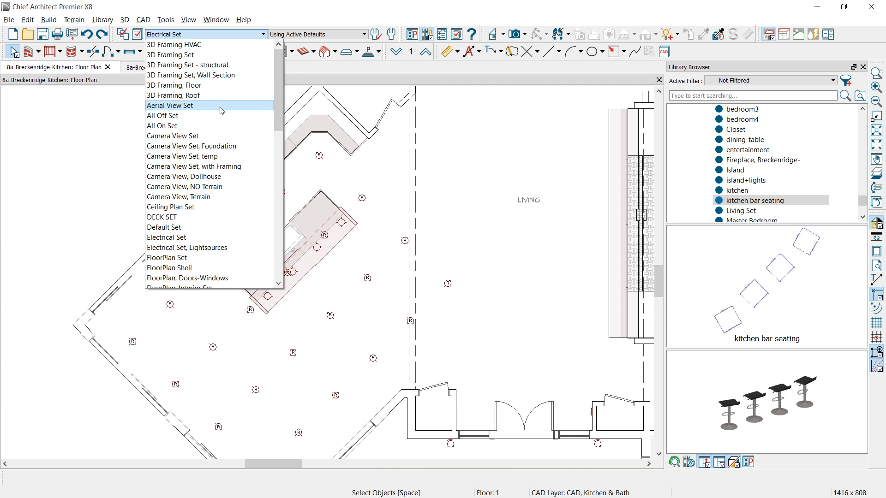
scroll(217, 106, "down", 1)
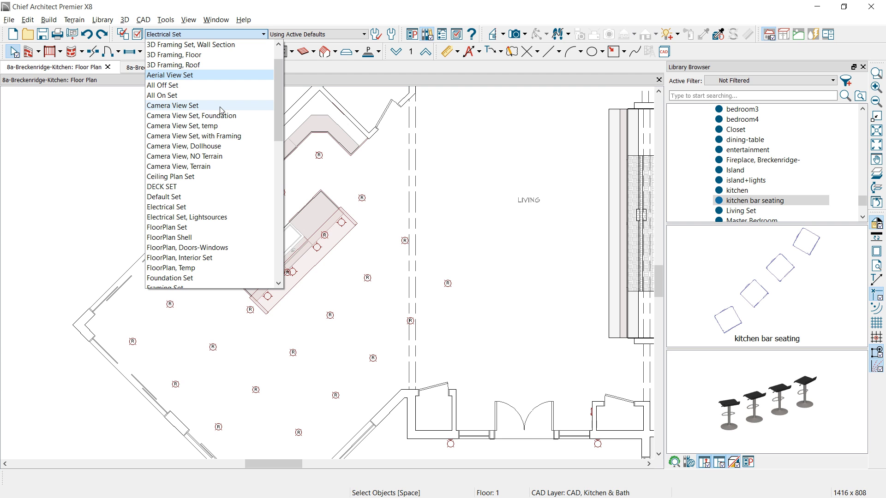
left_click(219, 257)
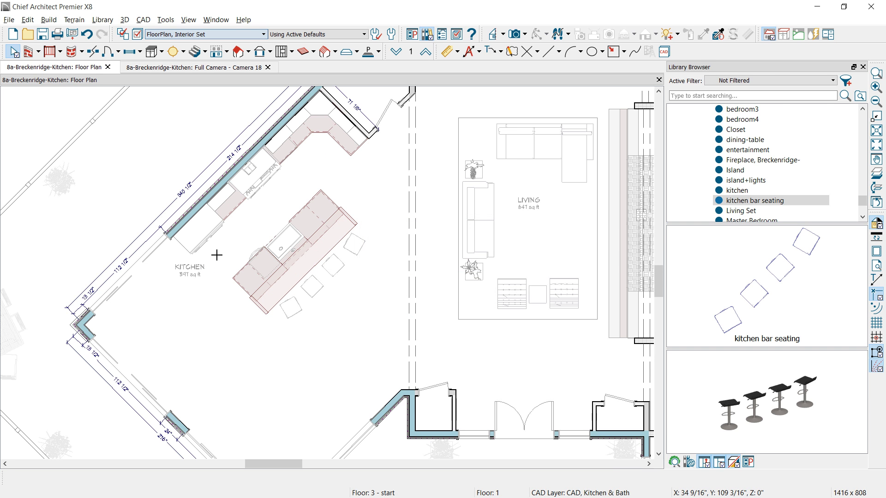
Step: Place the dining-table block from the Breckenridge Furniture folder in the open area below the kitchen island
left_click(862, 109)
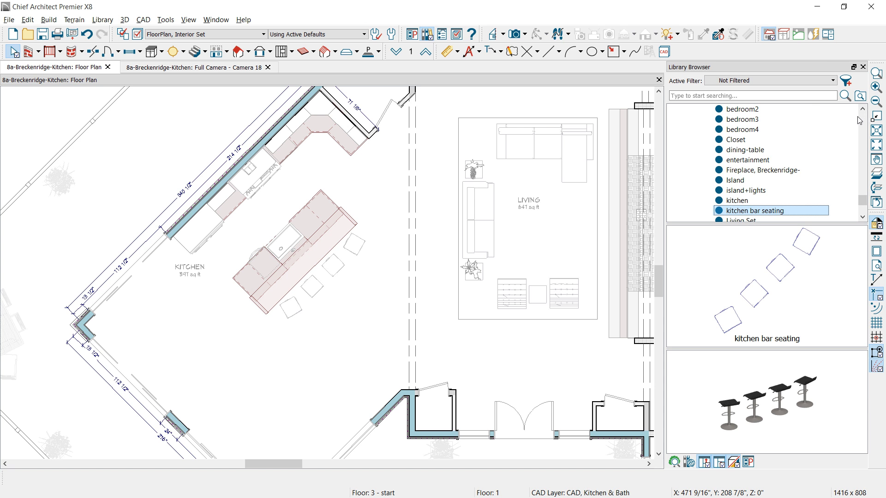
left_click(747, 151)
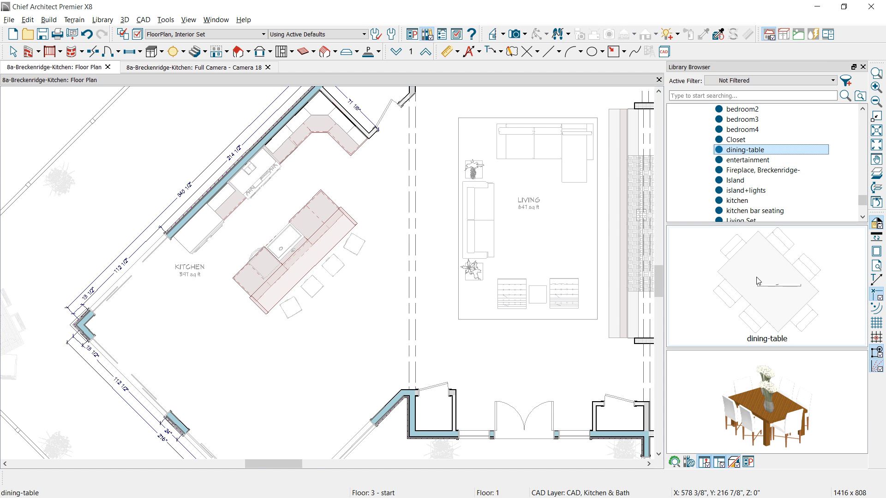
left_click(756, 278)
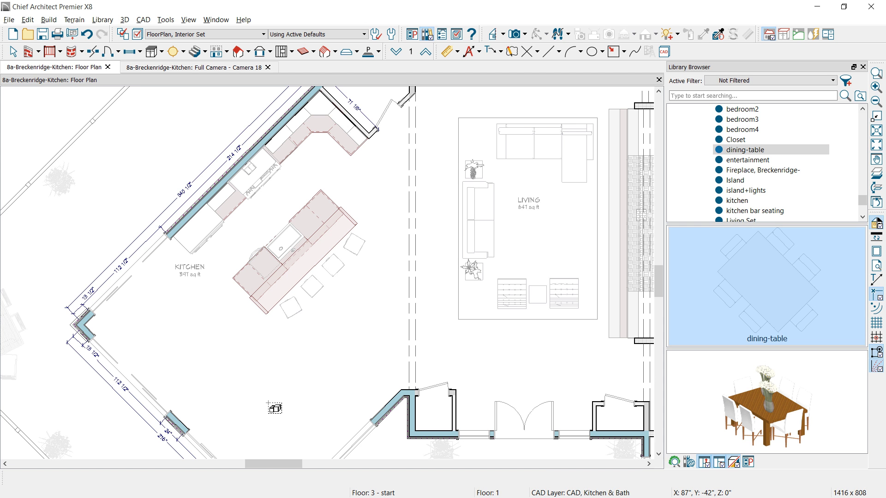
left_click(268, 403)
Step: Place the Flower-Spider Orchid from the Breckenridge Accessories folder on the lower end of the island countertop
left_click(862, 109)
left_click(863, 111)
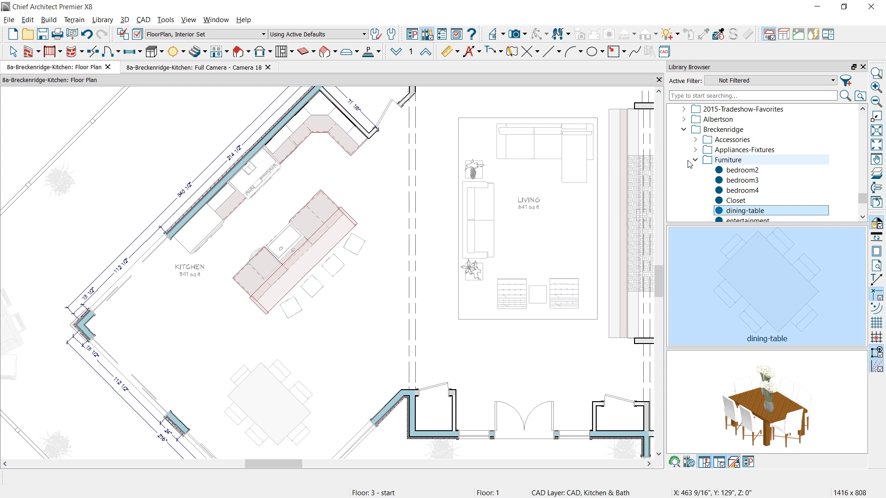
left_click(696, 150)
left_click(696, 139)
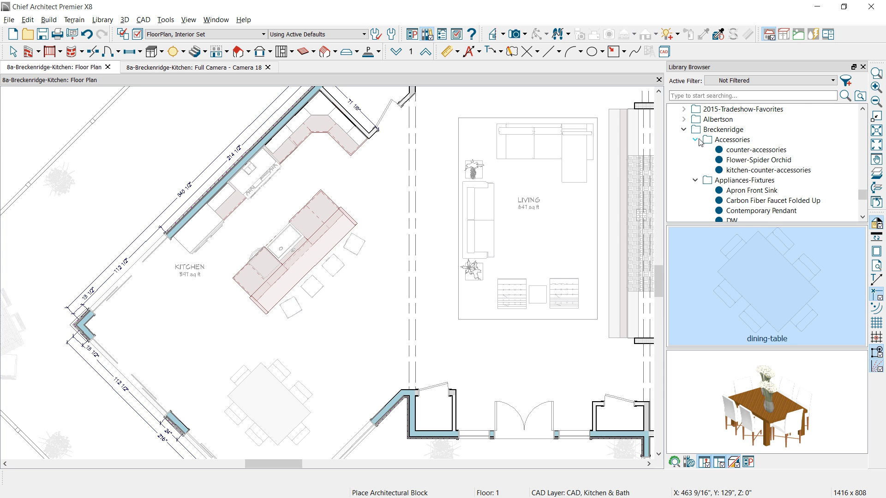
left_click(740, 161)
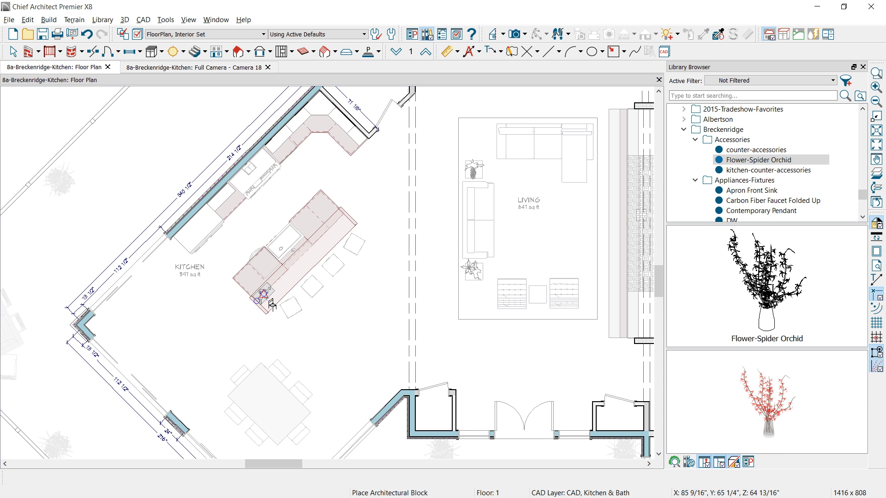
left_click(271, 305)
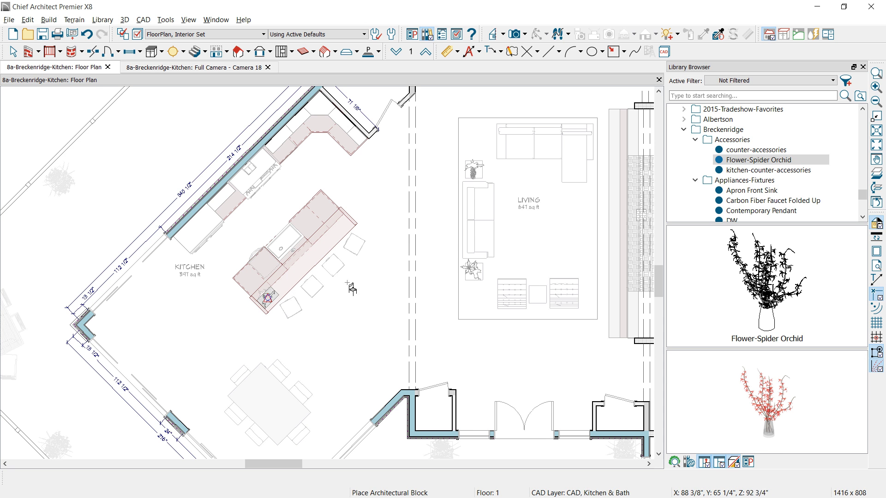
Step: Place the kitchen-counter-accessories block outside the house and move it onto the kitchen's wall counters
left_click(775, 171)
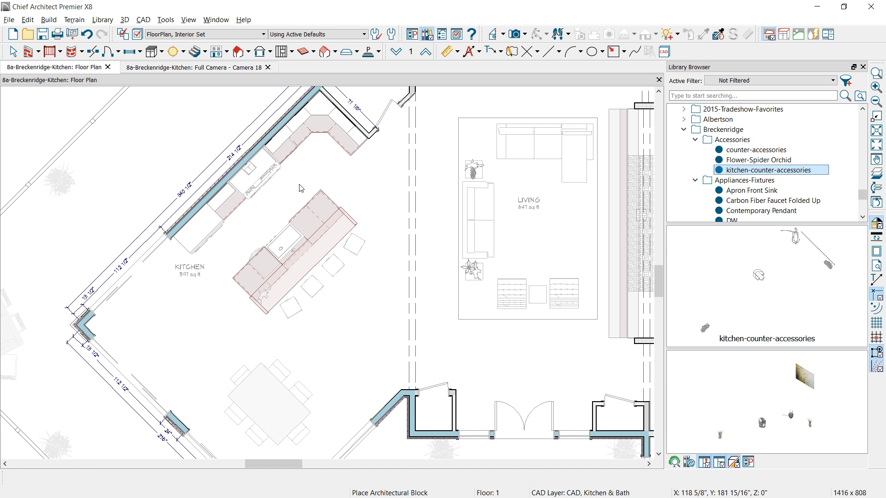
middle_click_drag(301, 182, 416, 307)
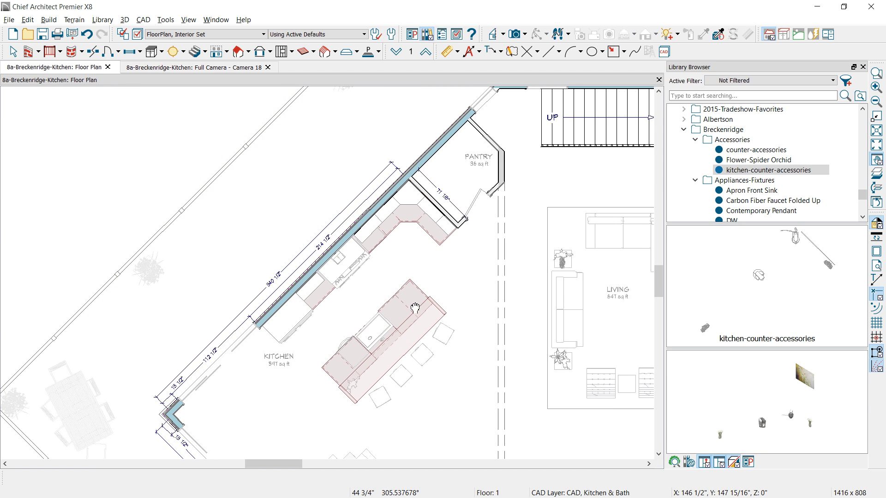
left_click(113, 169)
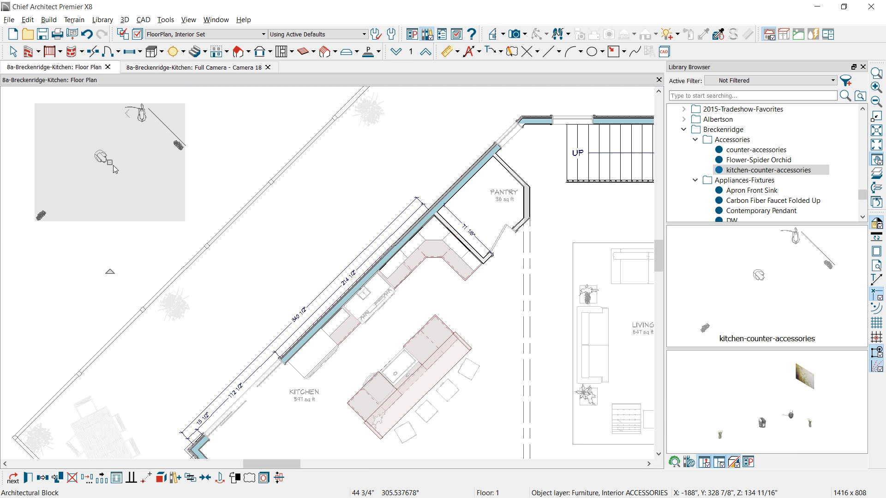
left_click_drag(276, 252, 402, 276)
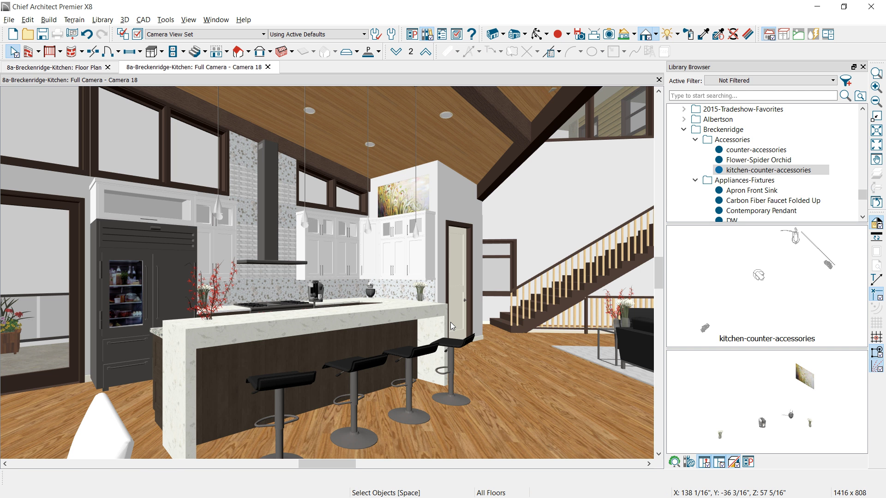
Step: Close the Library Browser and swing the 3D camera around to face the island's bar seating with the dining table in view
left_click(862, 67)
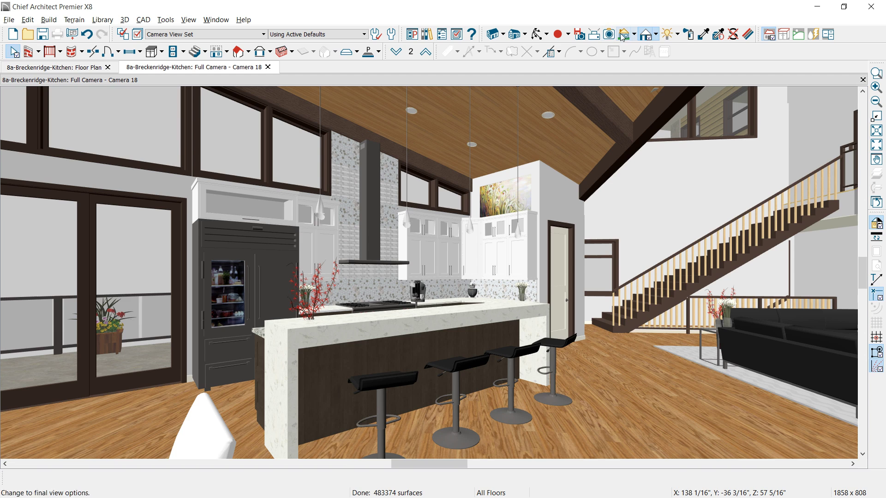
left_click(537, 33)
left_click_drag(569, 217, 526, 315)
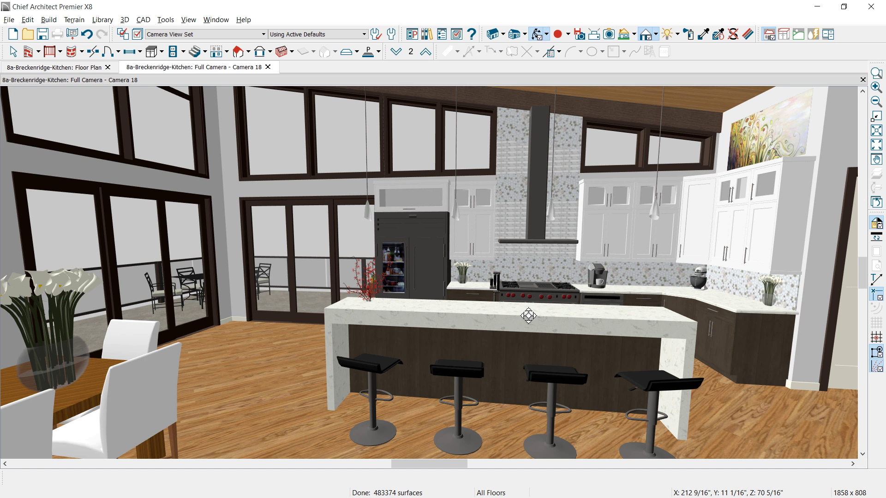
Step: Select the orchid vase on the island and shift it slightly on the countertop in the camera view
key("space")
left_click(371, 294)
left_click_drag(366, 285, 366, 272)
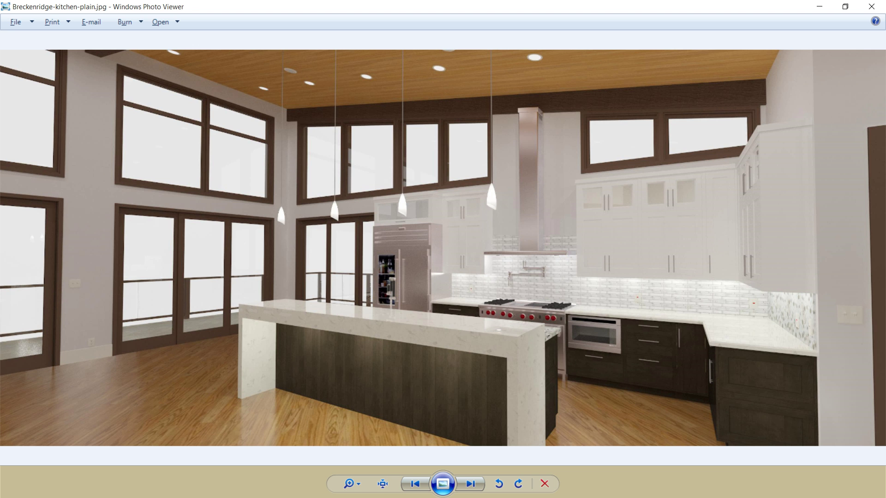
Step: Switch to Windows Photo Viewer and compare the Breckenridge-kitchen-plain.jpg rendering with Breckenridge-kitchen.jpg
key("Right")
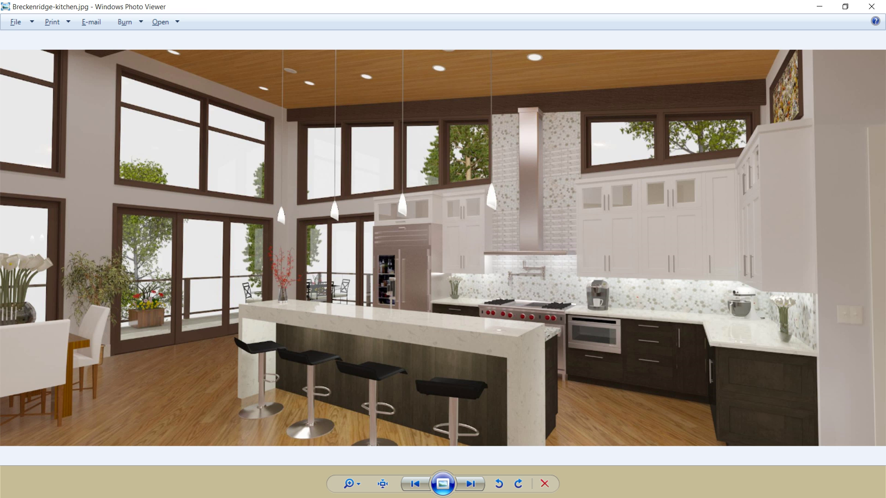
Step: Put away the kitchen rendering and layout sheet images and return to the Breckenridge-Kitchen floor plan in Chief Architect
left_click(822, 10)
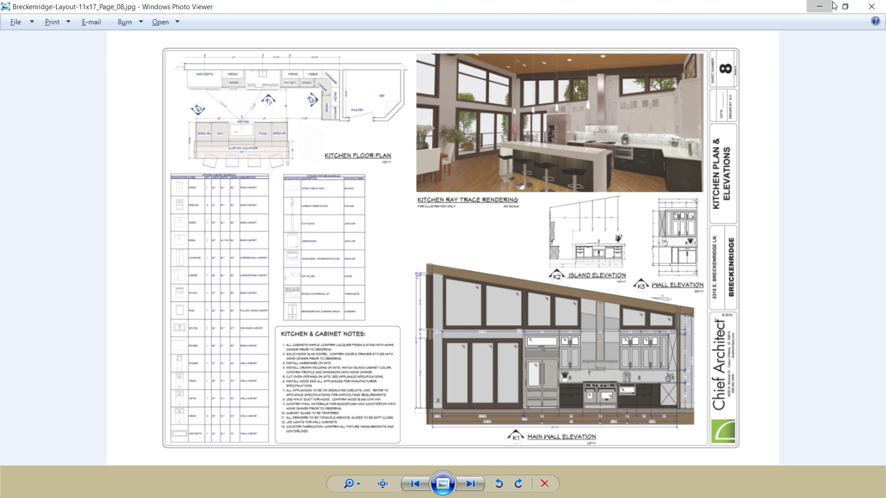
left_click(819, 7)
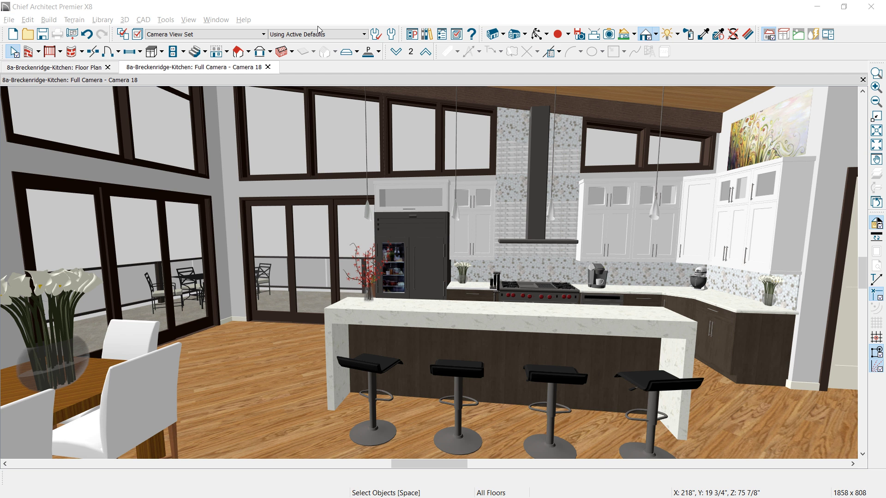
left_click(55, 67)
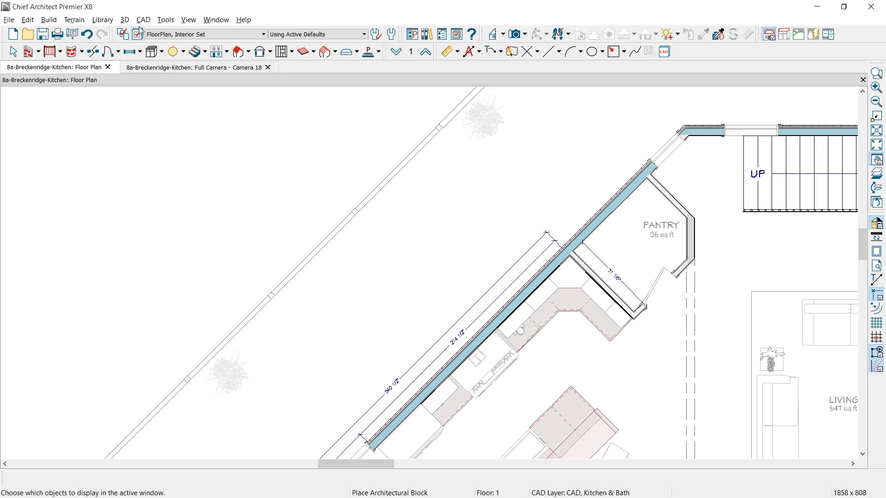
Step: Create a new CAD detail named "cab sch" for the cabinet schedule
left_click(143, 20)
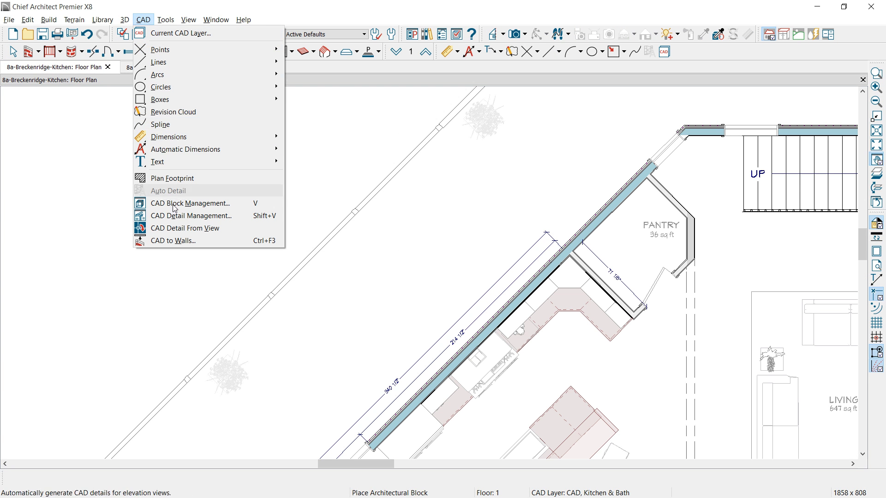
left_click(185, 216)
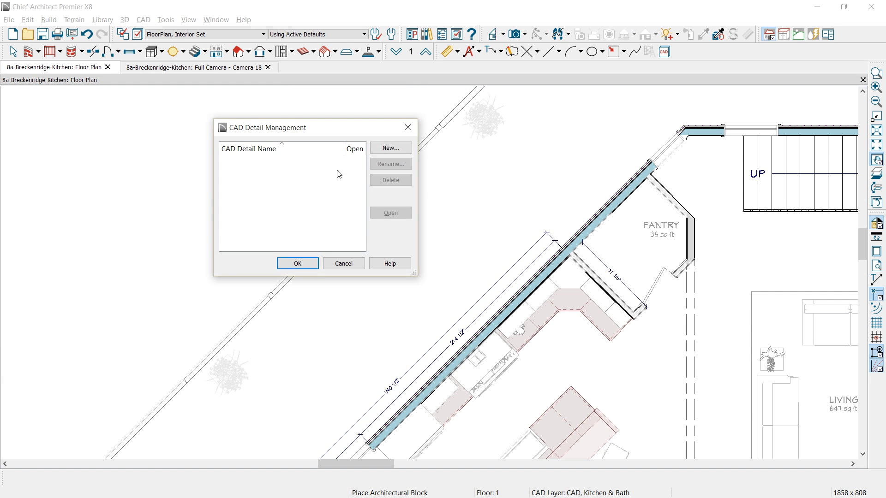
left_click(376, 149)
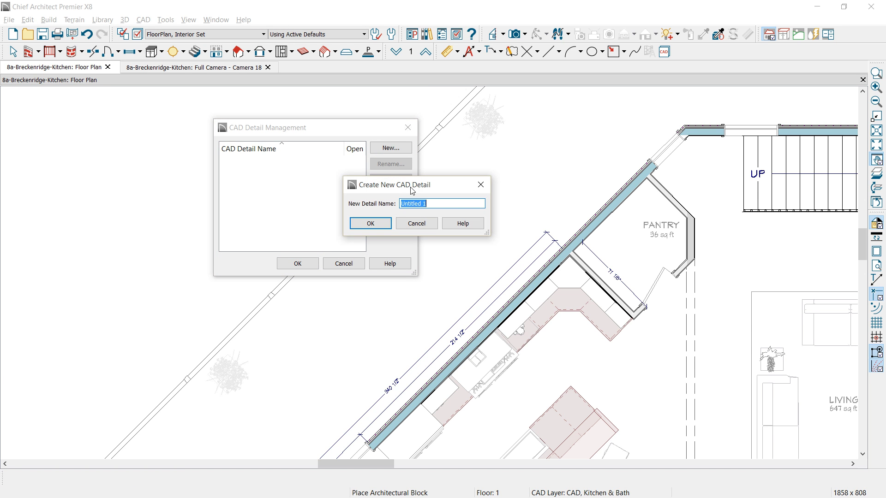
type("cab sch")
left_click(377, 223)
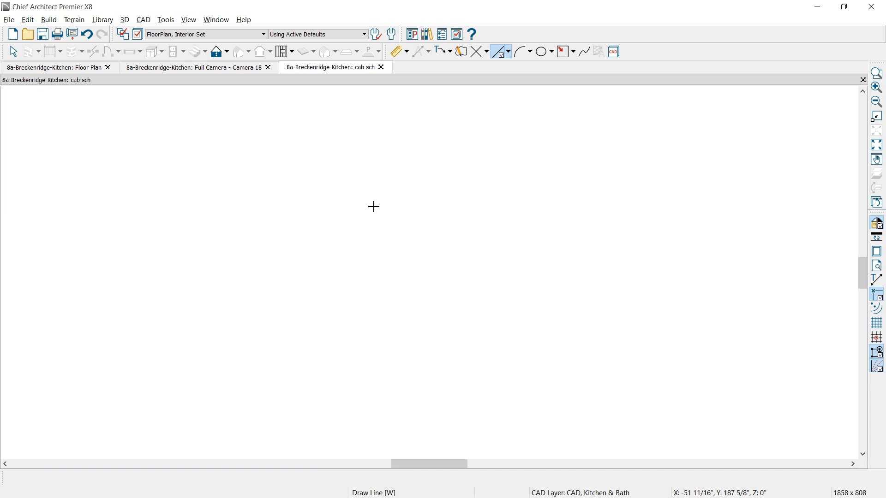
Step: Place a cabinet schedule in the empty cab sch detail
left_click(167, 19)
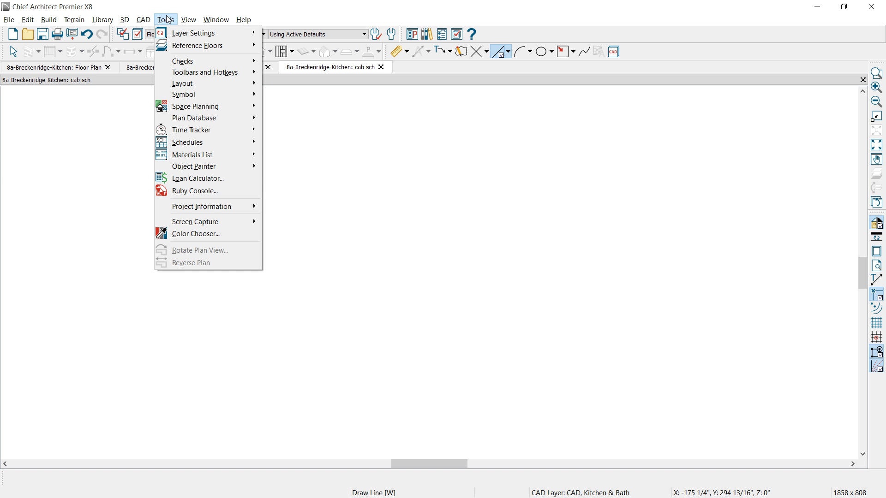
mouse_move(222, 142)
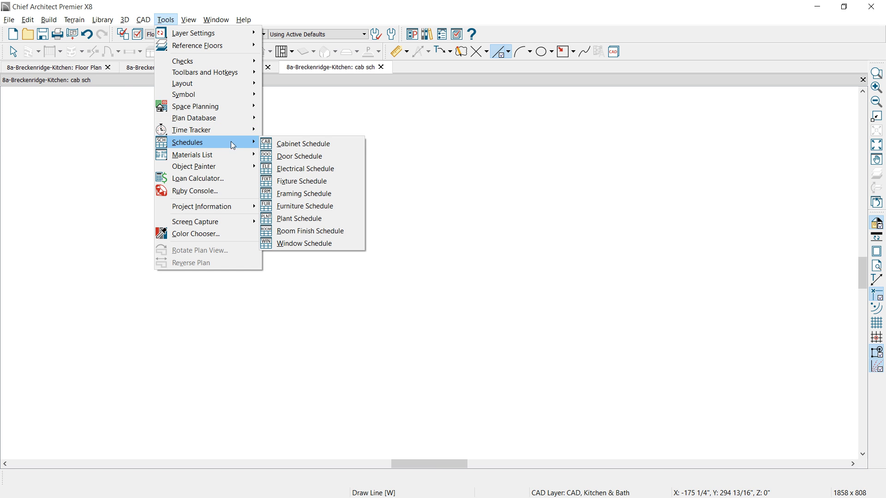
left_click(299, 145)
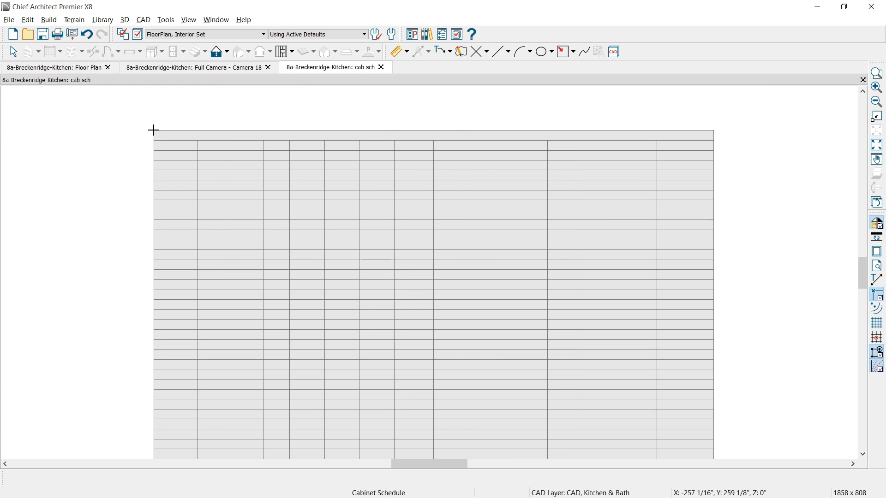
left_click(154, 130)
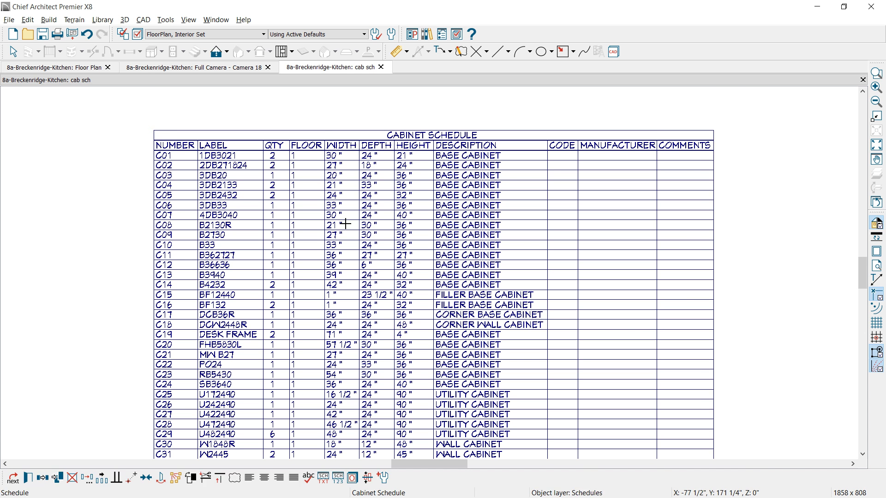
Step: Restrict the cabinet schedule to floor 1 and the Kitchen room instead of all floors
left_click(346, 224)
double_click(346, 223)
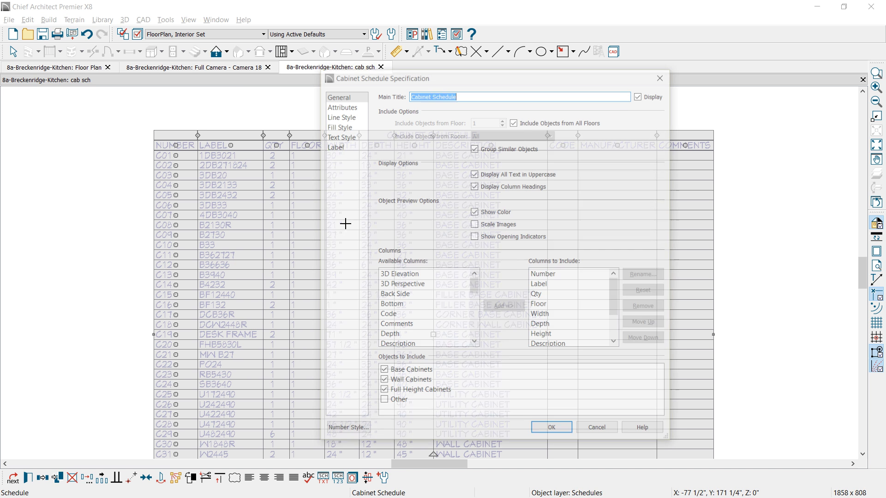
left_click(514, 121)
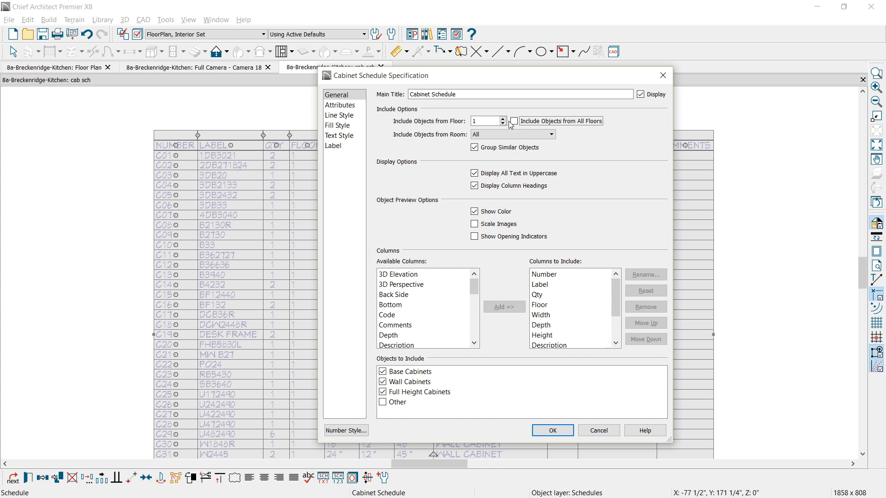
left_click(551, 135)
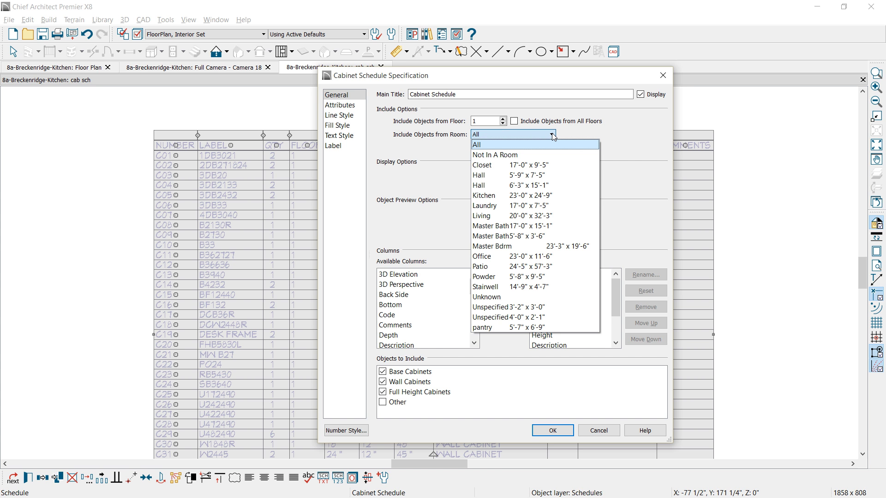
left_click(539, 195)
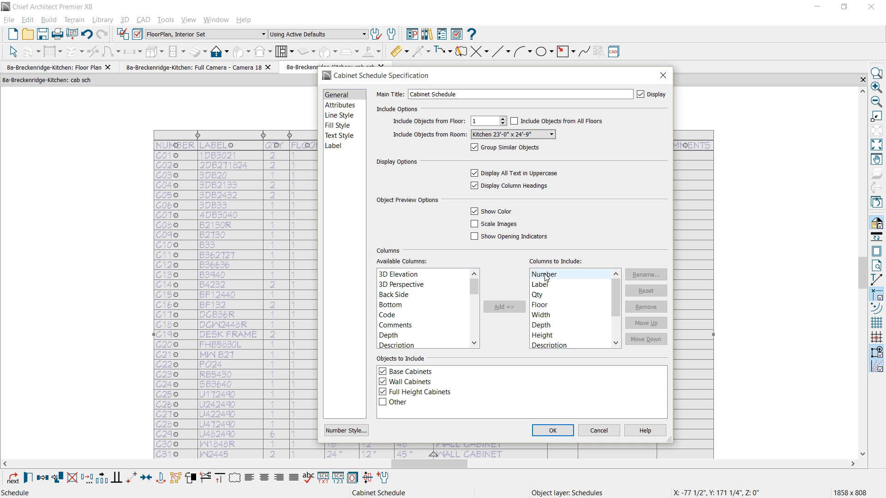
Step: Add a 3D Elevation column to the cabinet schedule and move it ahead of all the other columns
left_click(421, 276)
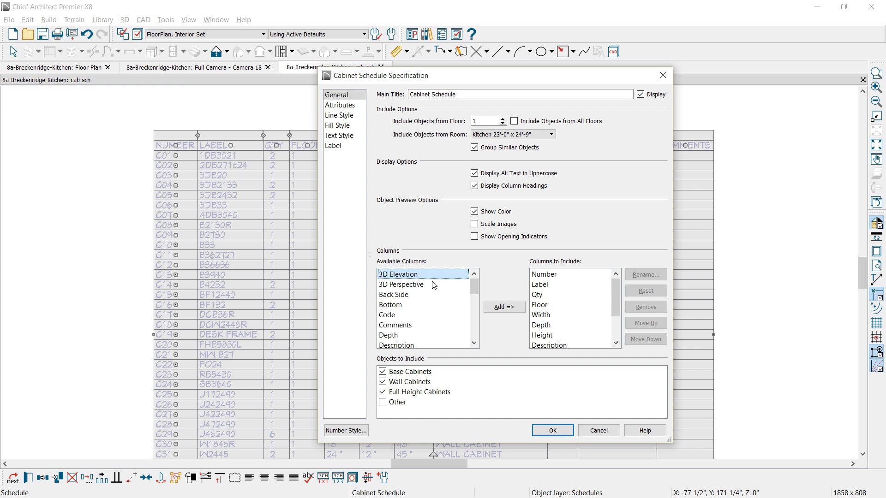
left_click(504, 305)
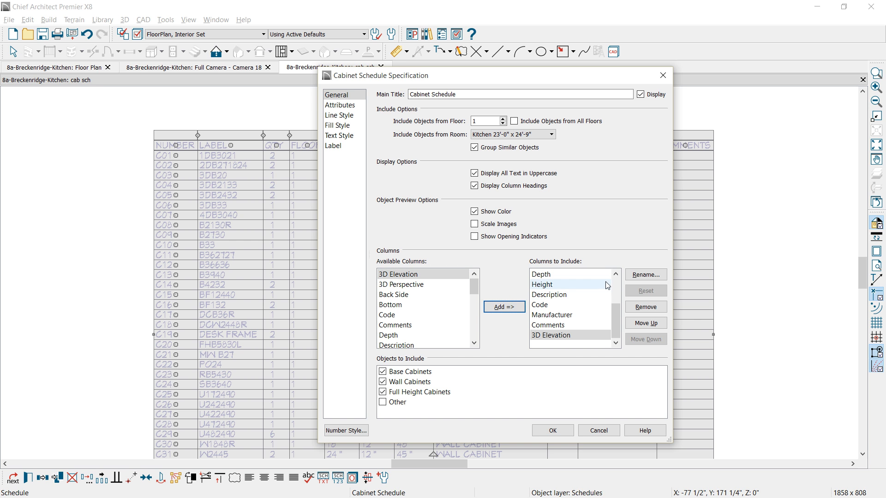
left_click(655, 326)
left_click(655, 324)
left_click(655, 324)
left_click(654, 324)
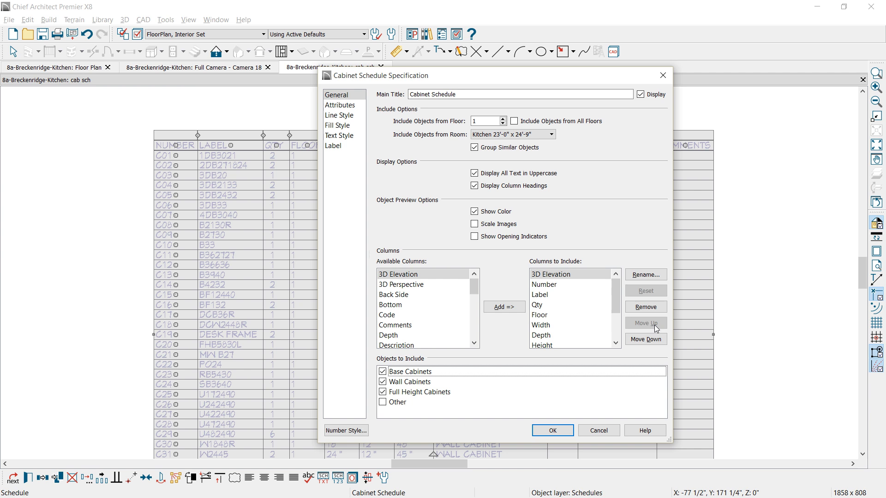
Step: Remove the Number, Floor, Description, Manufacturer, Comments and Code columns from the cabinet schedule and apply the specification
left_click(579, 286)
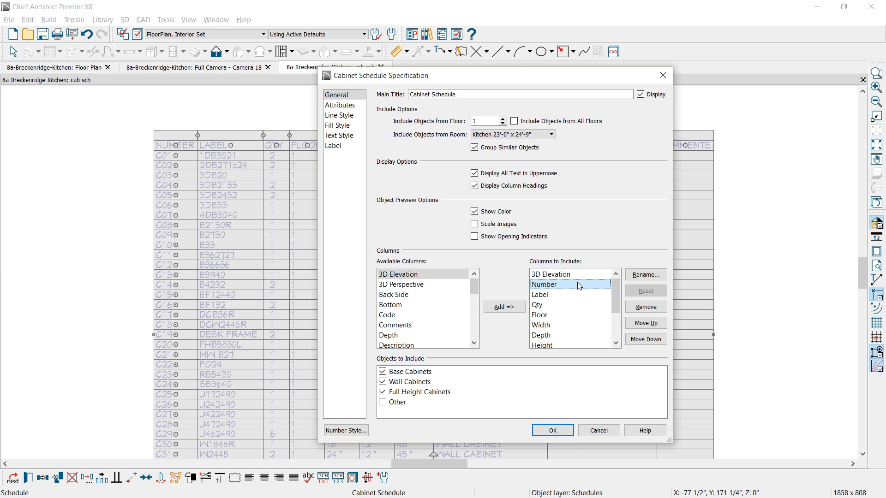
left_click(644, 308)
left_click(568, 306)
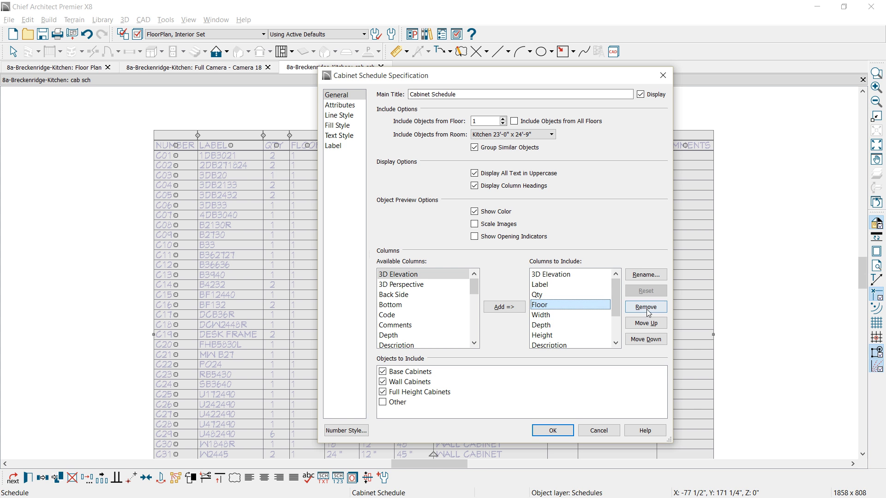
left_click(646, 307)
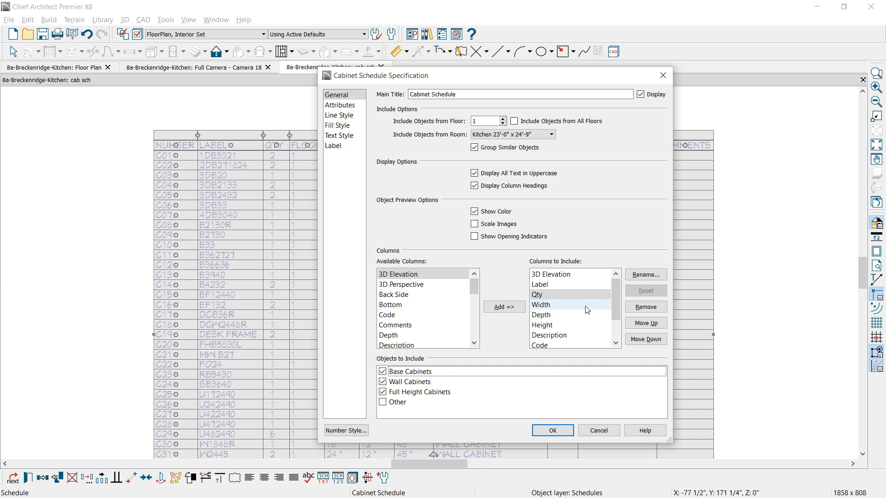
left_click(569, 325)
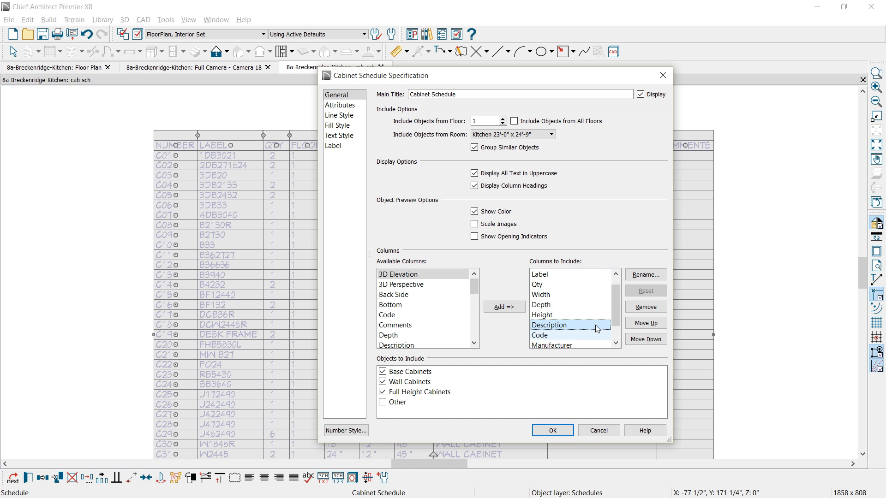
left_click(658, 310)
left_click(579, 335)
left_click(646, 307)
left_click(572, 336)
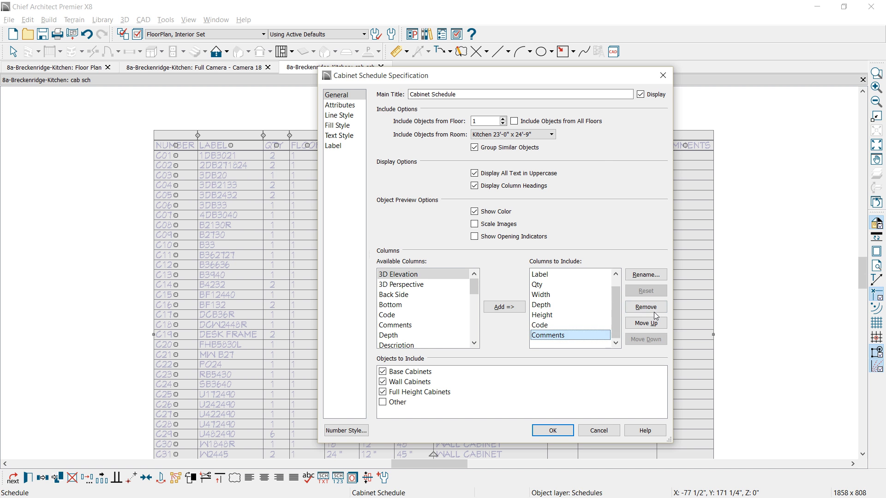
left_click(645, 307)
left_click(580, 335)
left_click(660, 309)
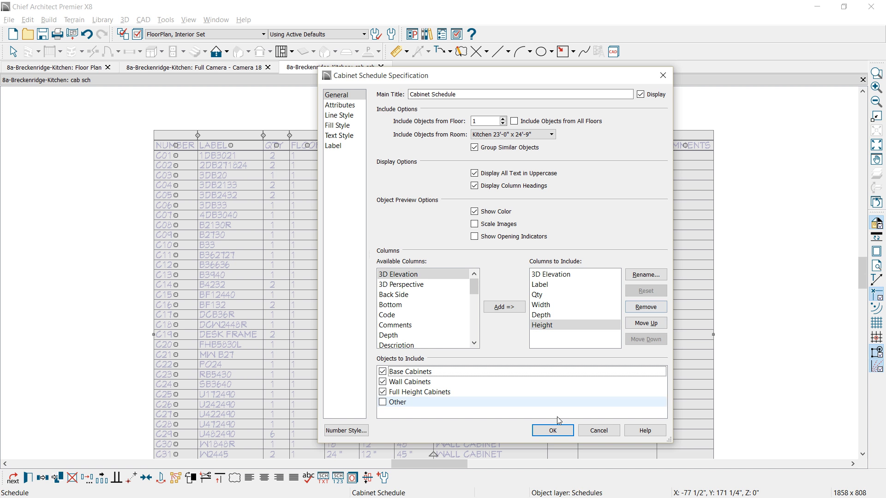
left_click(552, 431)
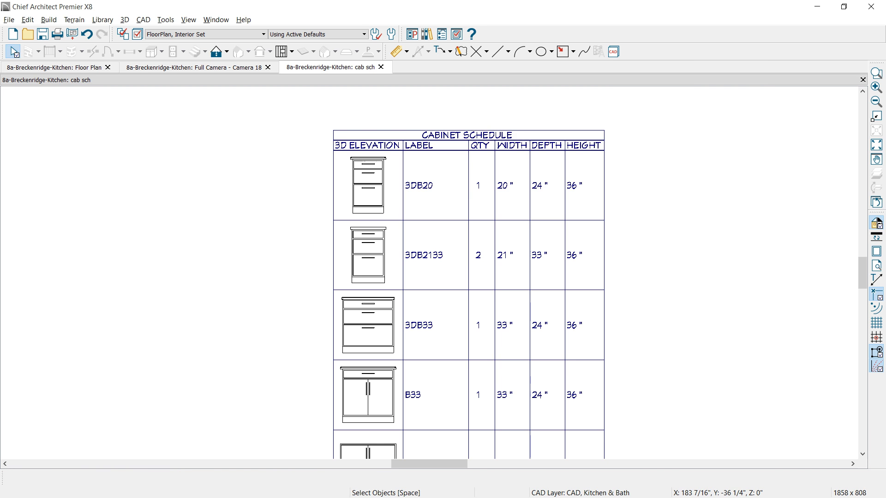
Step: Look through the rows of the kitchen cabinet schedule with their elevation images
scroll(616, 427, "down", 3)
middle_click_drag(620, 422, 500, 303)
scroll(497, 299, "down", 1)
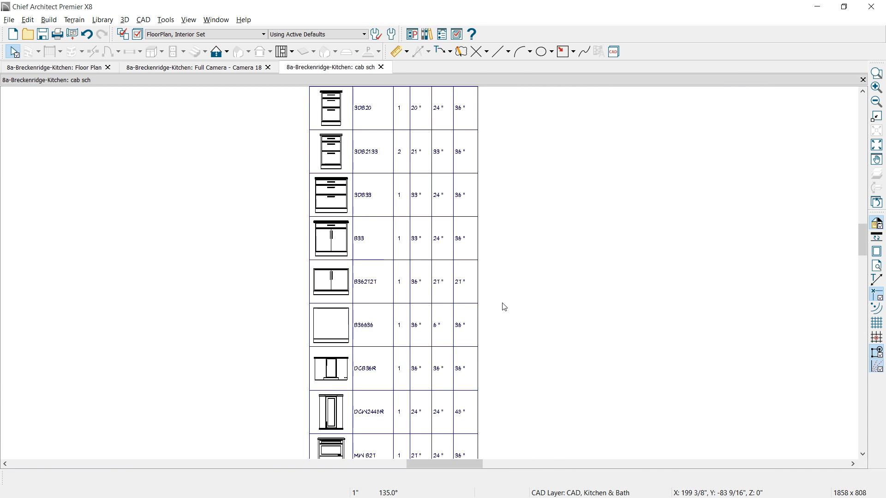
middle_click_drag(528, 360, 525, 300)
middle_click_drag(534, 401, 499, 407)
middle_click_drag(502, 282, 481, 402)
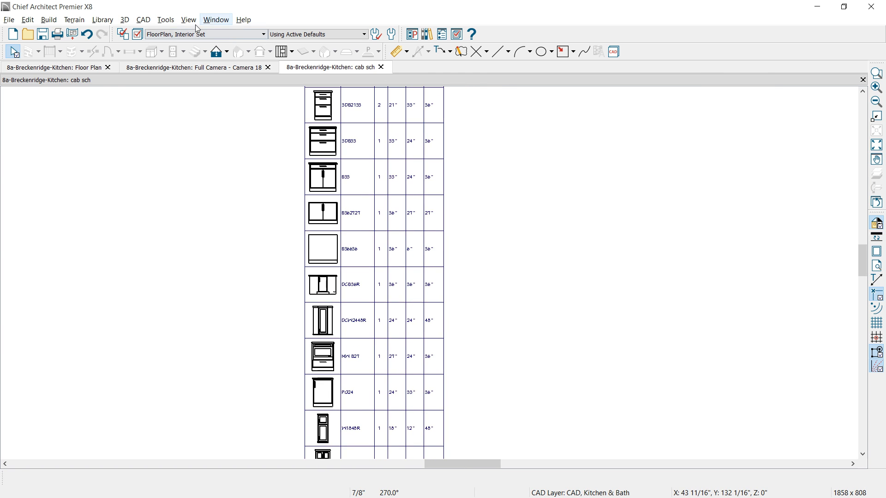
Step: Create another CAD detail named "fix appl" for the fixtures and appliances
left_click(144, 21)
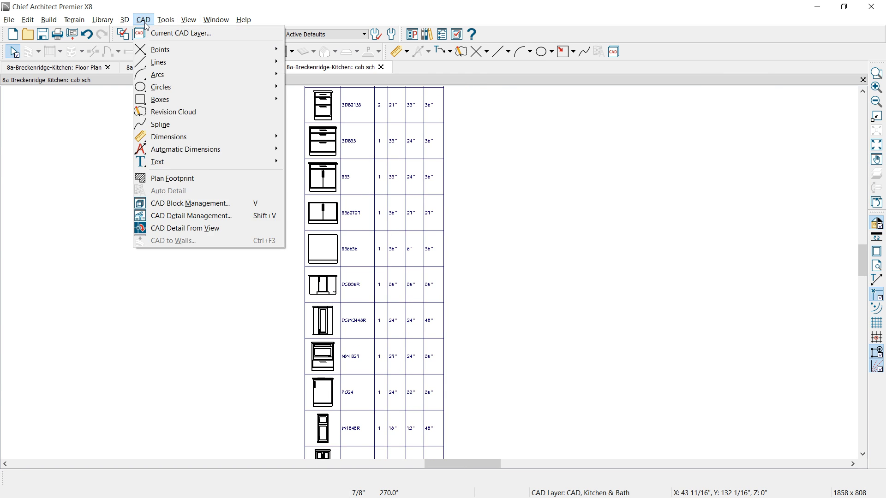
left_click(190, 215)
left_click(391, 148)
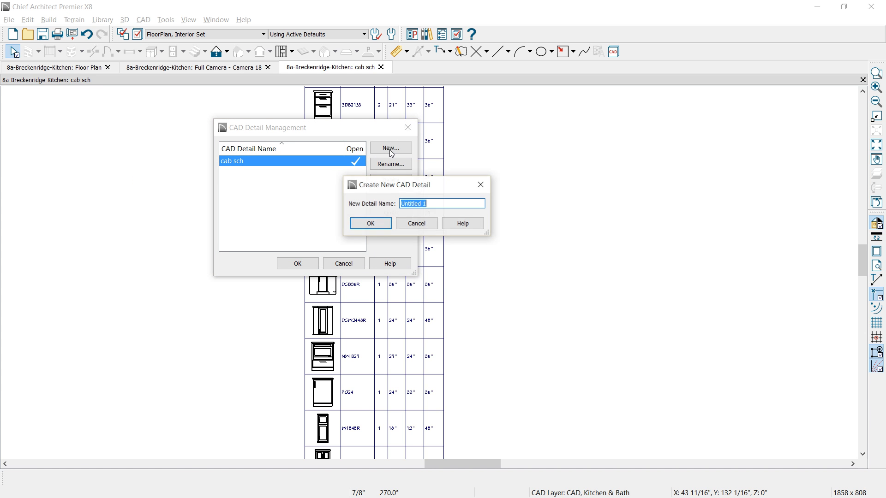
type("fix appl")
key("Return")
key("w")
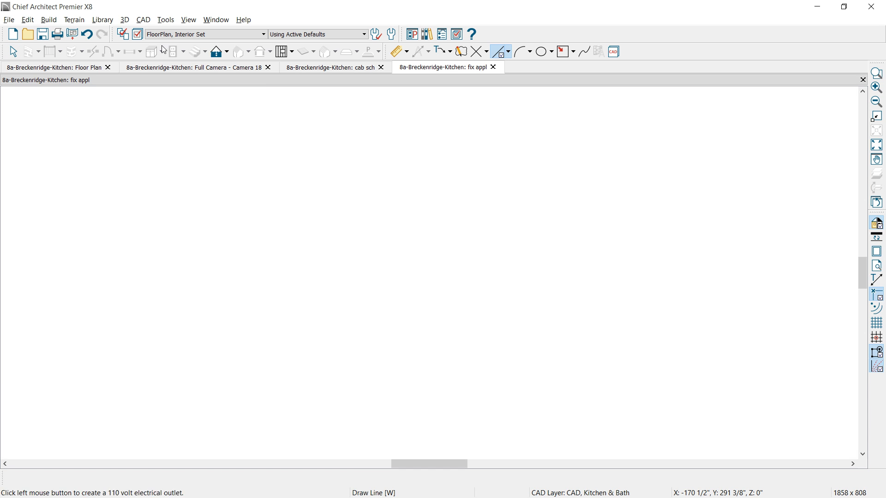
Step: Place a fixture schedule in the empty fix appl detail
left_click(166, 20)
mouse_move(191, 143)
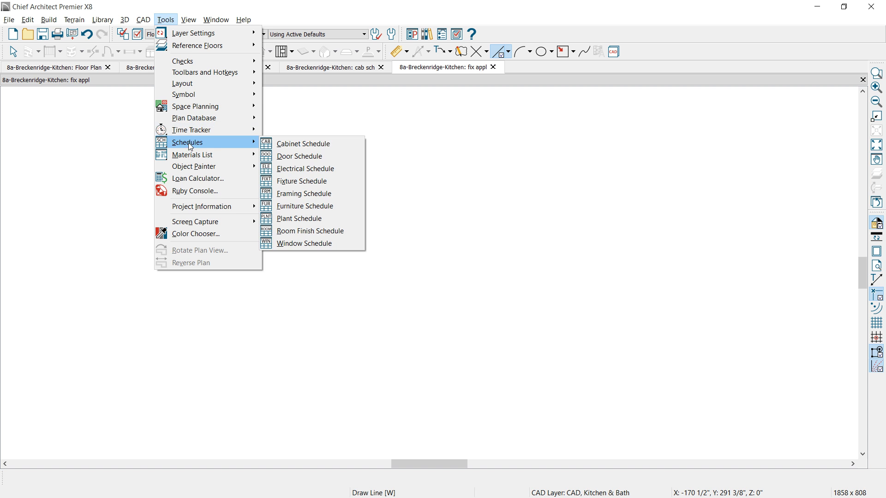
left_click(303, 181)
left_click(180, 172)
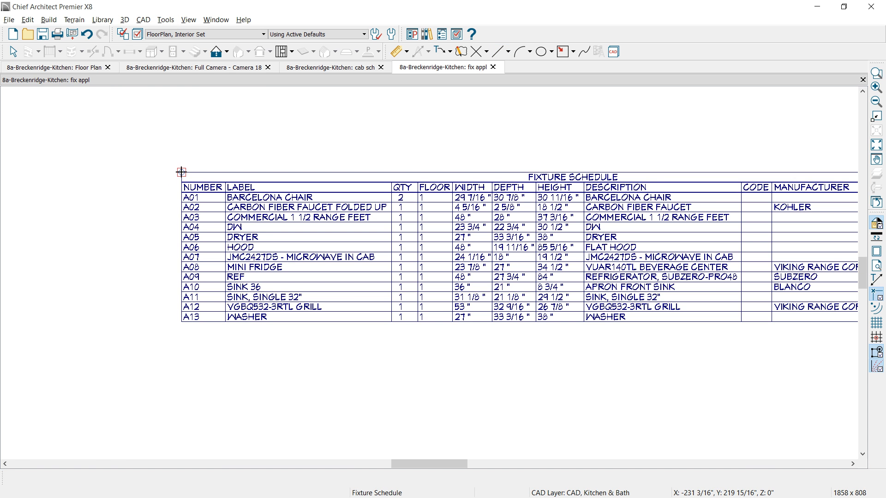
Step: Open the fixture schedule's specification and add a 3D Elevation column
left_click(206, 204)
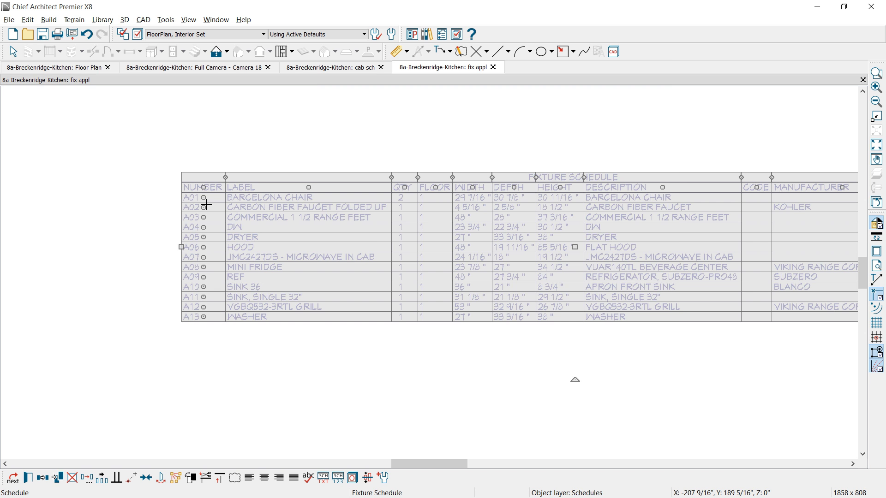
double_click(206, 203)
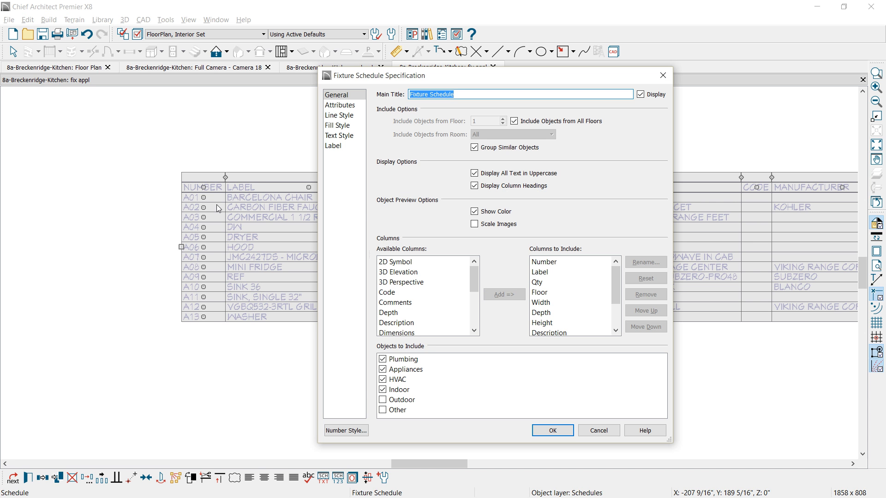
left_click(389, 273)
left_click(502, 294)
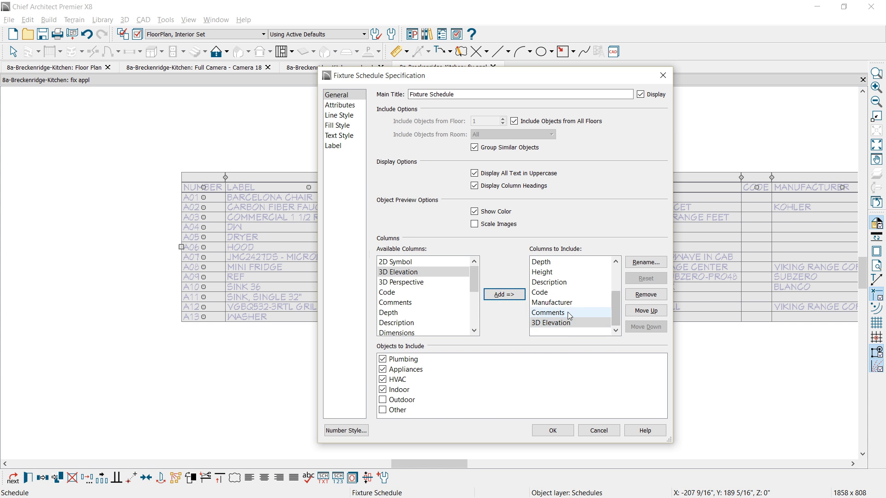
Step: Remove the Floor, Description, Code, Manufacturer and Comments columns from the fixture schedule
left_click(556, 293)
left_click(560, 314)
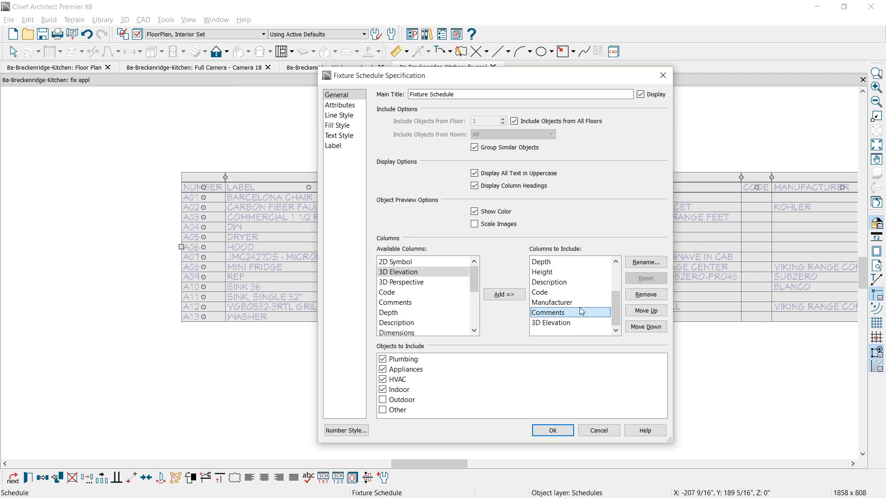
left_click(635, 297)
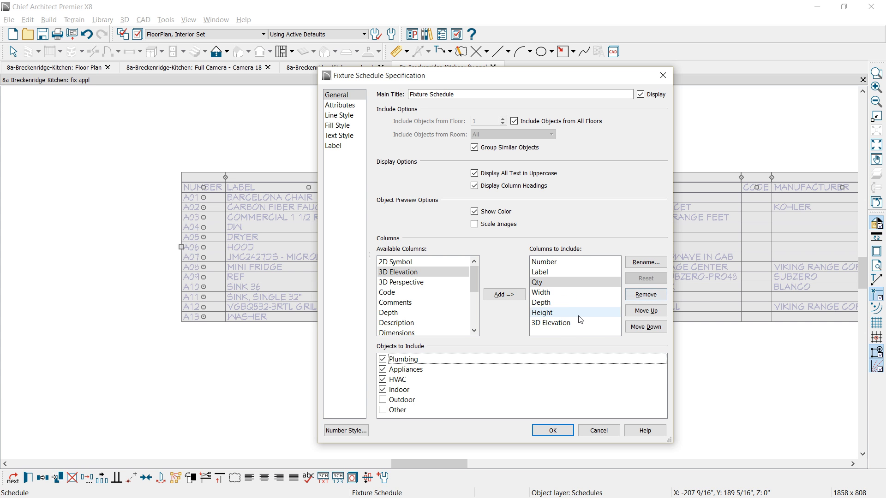
Step: Move the 3D Elevation column to the first place among the fixture schedule's columns
left_click(578, 323)
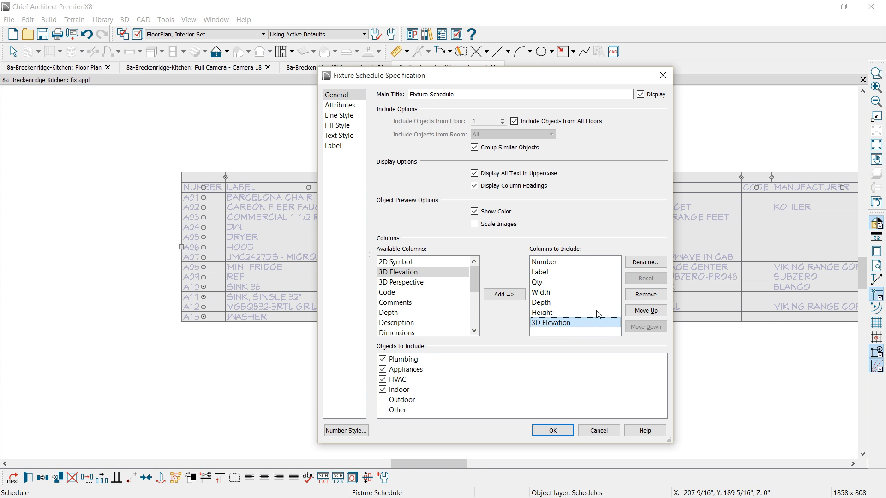
left_click(639, 311)
left_click(639, 312)
left_click(639, 312)
left_click(640, 311)
left_click(639, 311)
left_click(639, 311)
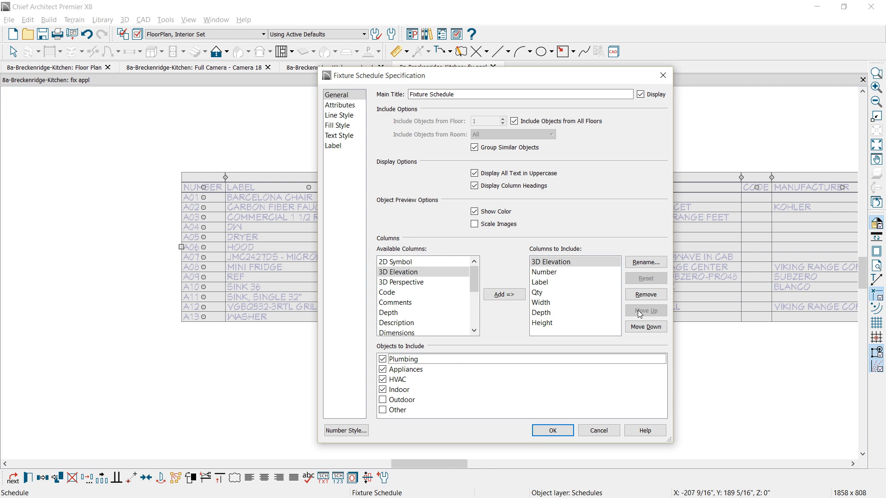
Step: Limit the fixture schedule to the kitchen on floor 1, exclude HVAC and Indoor objects, and apply the specification
left_click(515, 122)
left_click(552, 135)
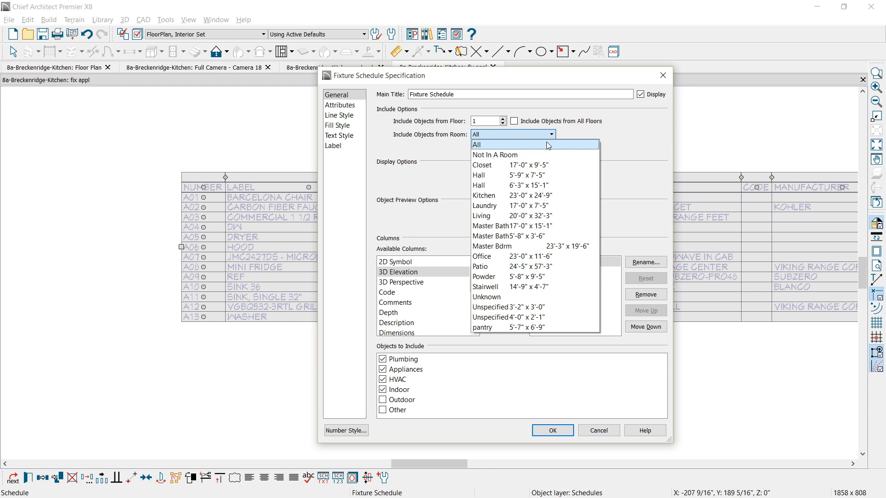
left_click(507, 196)
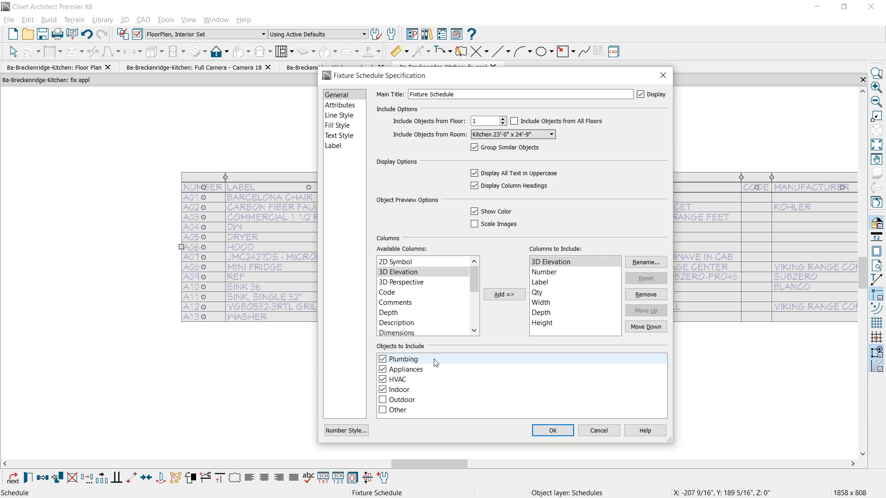
left_click(382, 379)
left_click(383, 390)
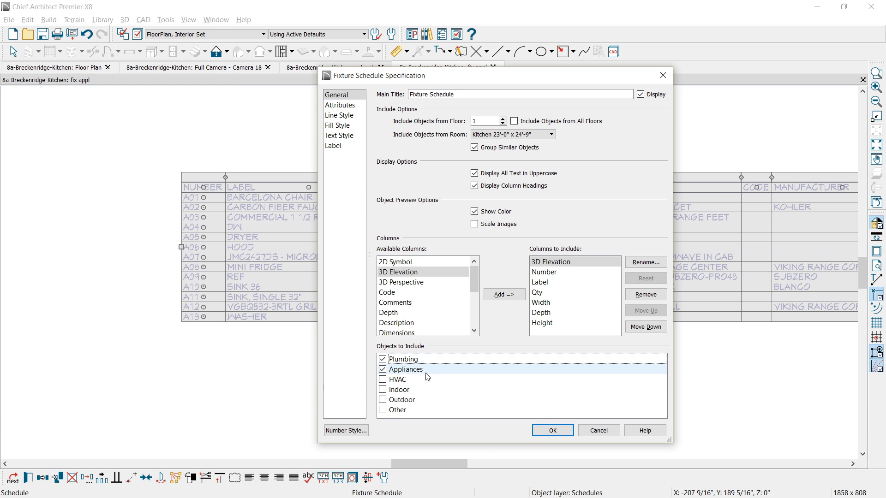
left_click(551, 434)
middle_click_drag(546, 391, 435, 286)
scroll(446, 297, "down", 1)
middle_click_drag(490, 331, 472, 350)
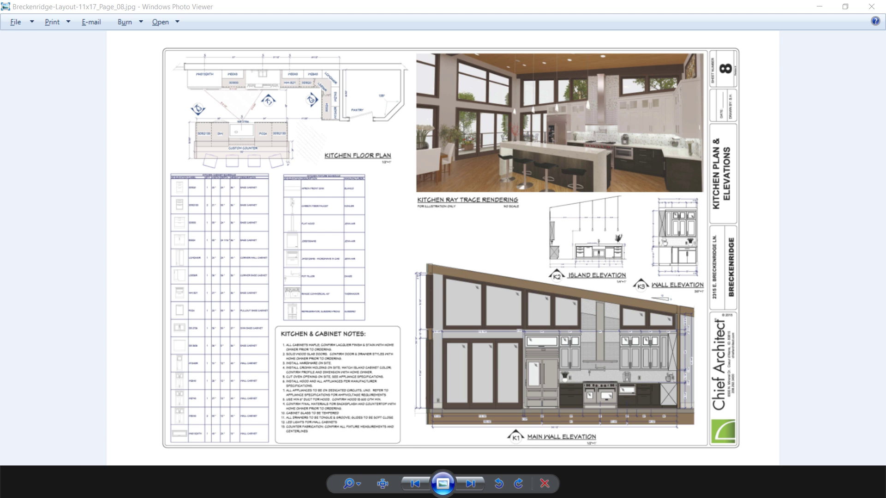
Step: Put the sample sheet away and prepare the main kitchen wall elevation for layout page 1 as Current Screen at 1/2 in = 1 ft
left_click(826, 6)
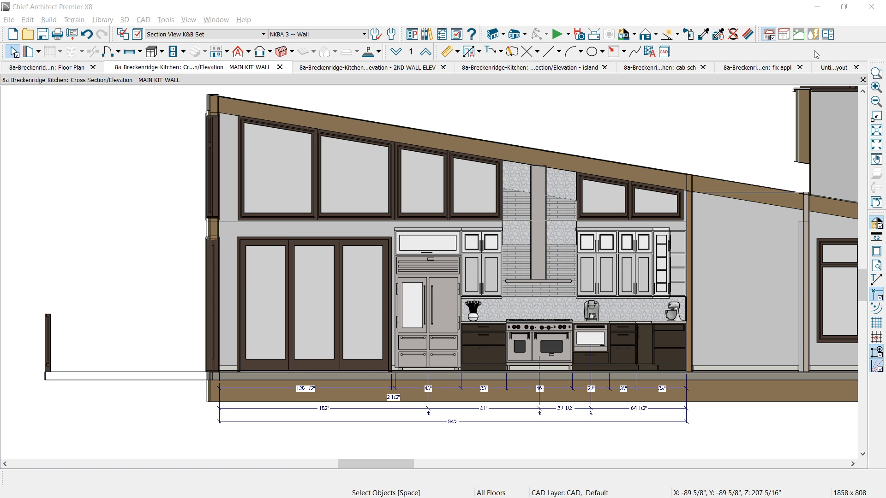
left_click(8, 20)
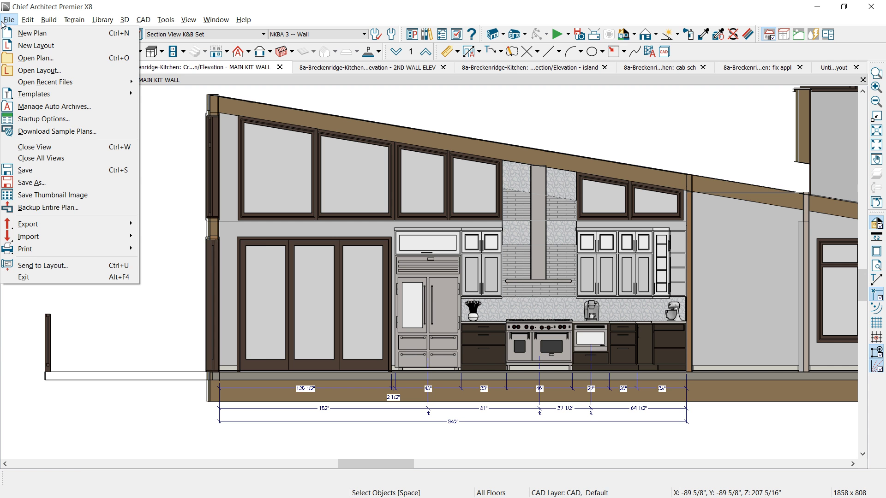
left_click(38, 265)
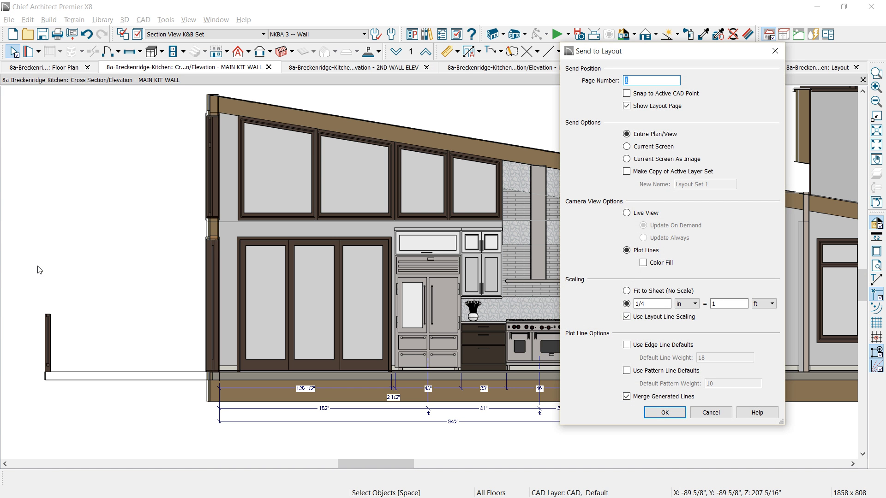
left_click(650, 303)
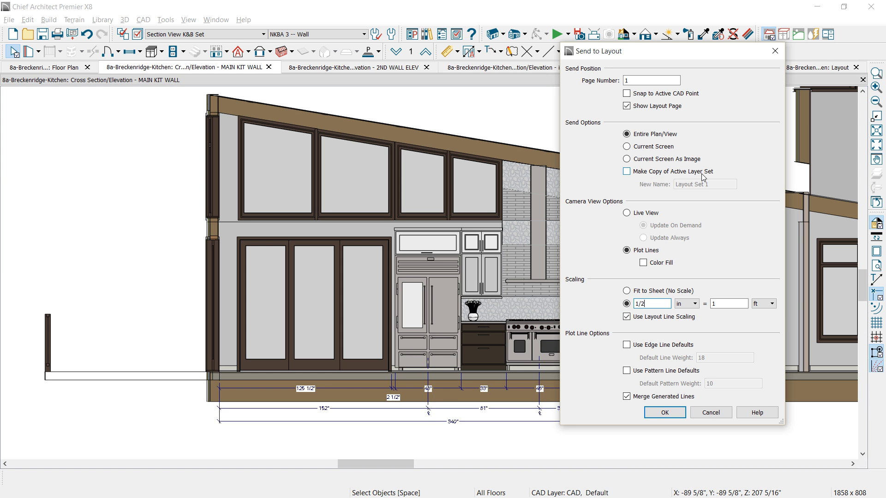
left_click(633, 147)
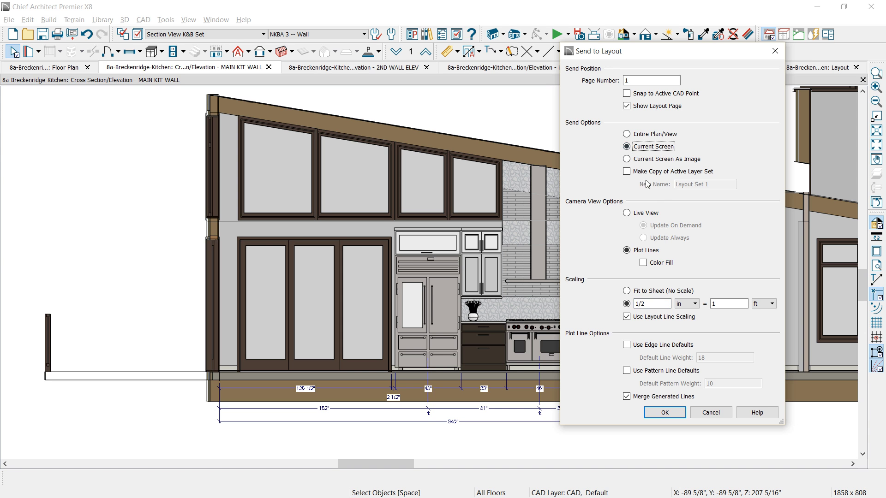
Step: Set the camera view option to Live View with Update On Demand and send the elevation to the layout
left_click(655, 213)
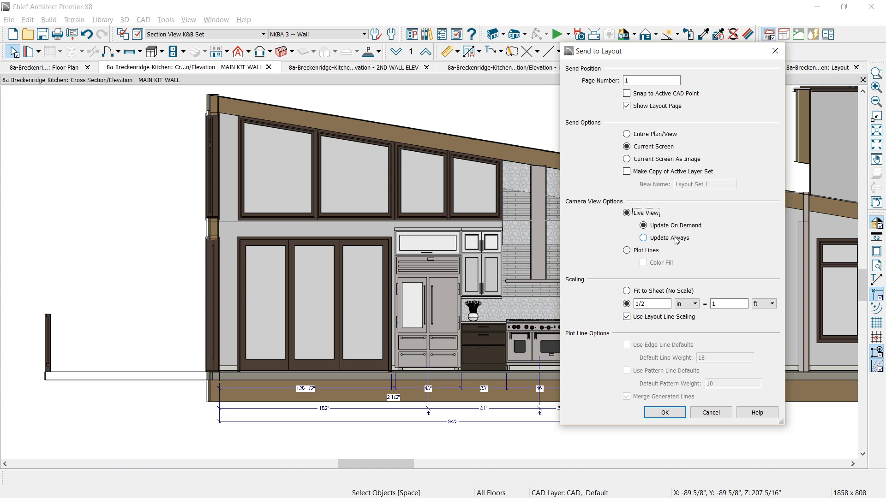
left_click(636, 253)
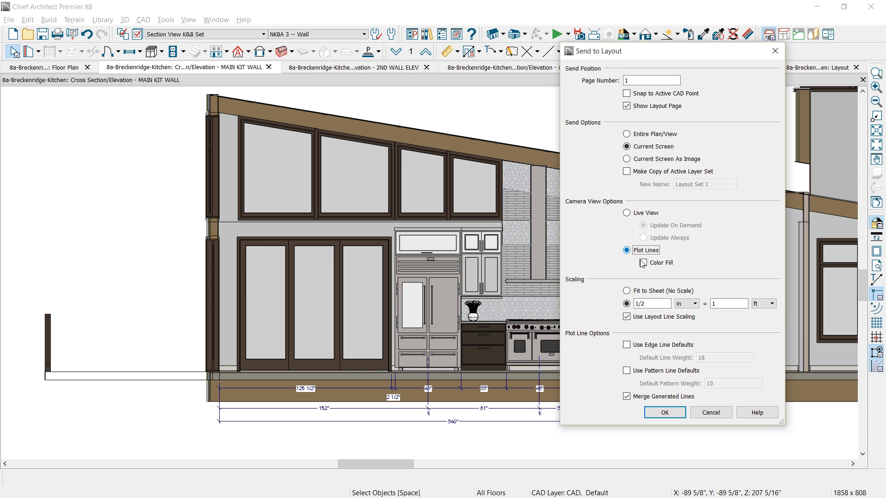
left_click(644, 264)
left_click(631, 213)
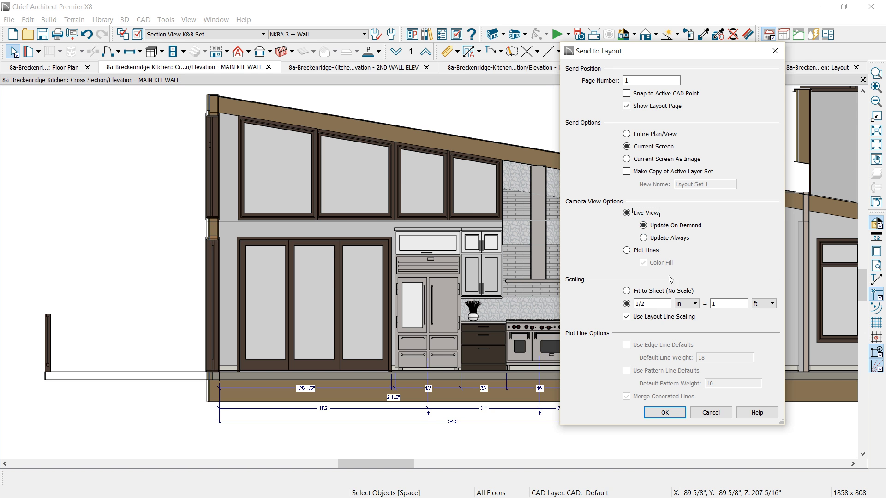
left_click(664, 413)
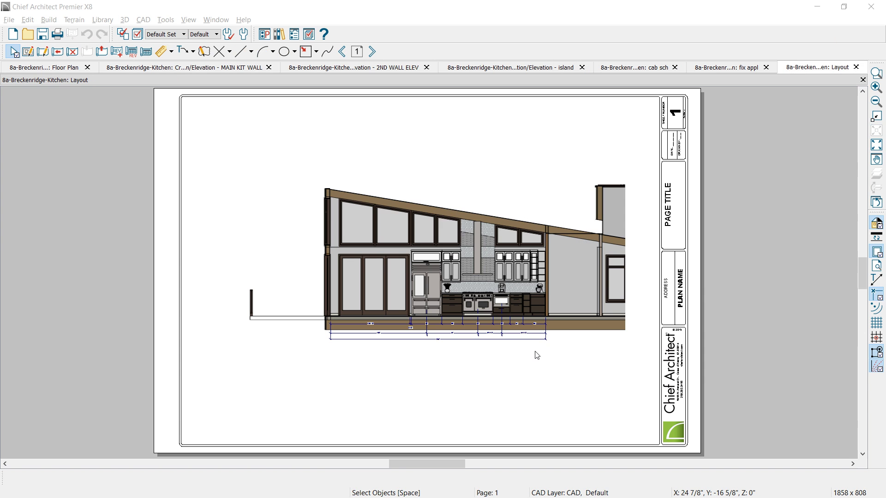
Step: Crop the elevation's layout box to the kitchen wall and move it to the sheet's lower corner beside the title block
left_click(566, 314)
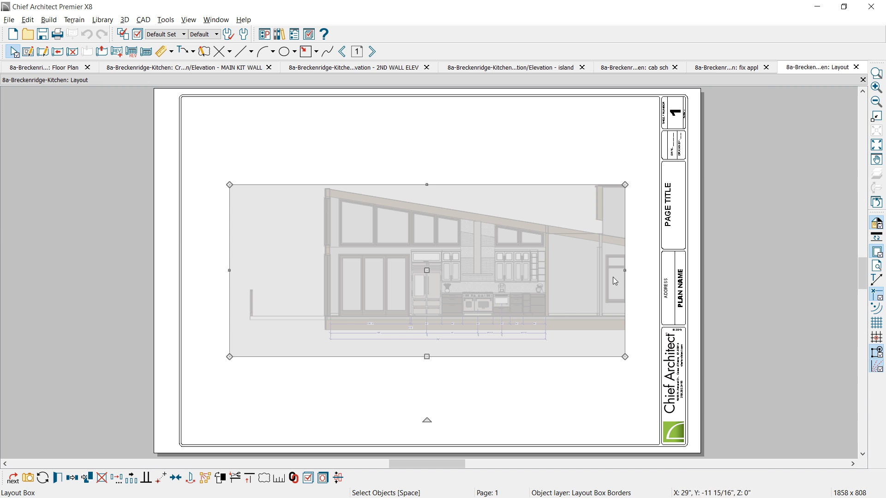
left_click_drag(625, 270, 553, 285)
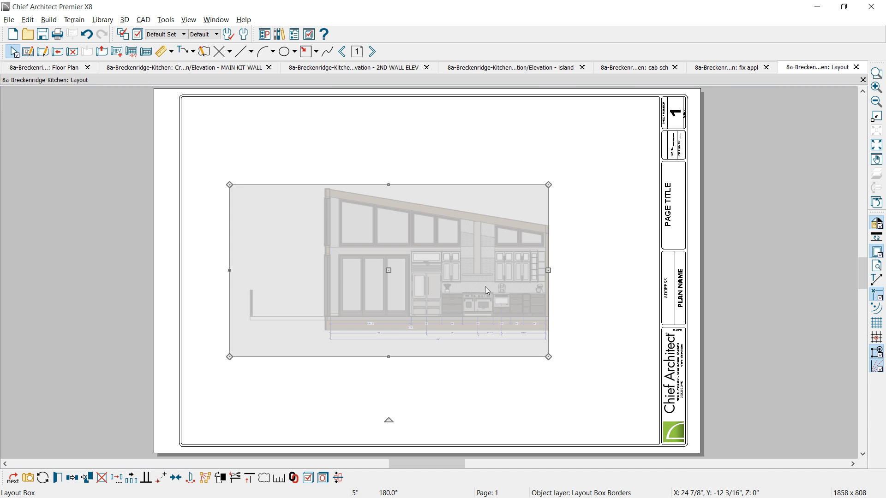
left_click_drag(229, 271, 324, 269)
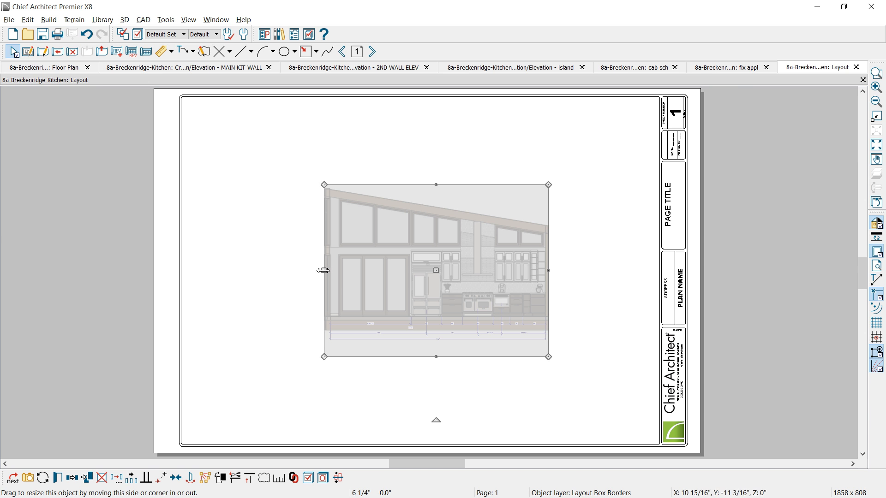
left_click_drag(435, 356, 435, 343)
left_click_drag(436, 263, 543, 358)
key("Escape")
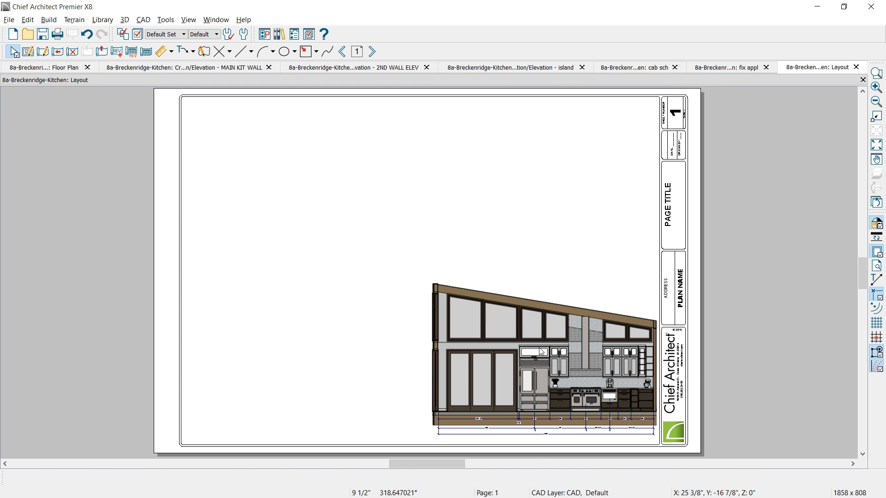
Step: Create a rich text label reading "MAIN WALL" on the sheet at 1/4" height and underline it
left_click(194, 52)
left_click(194, 52)
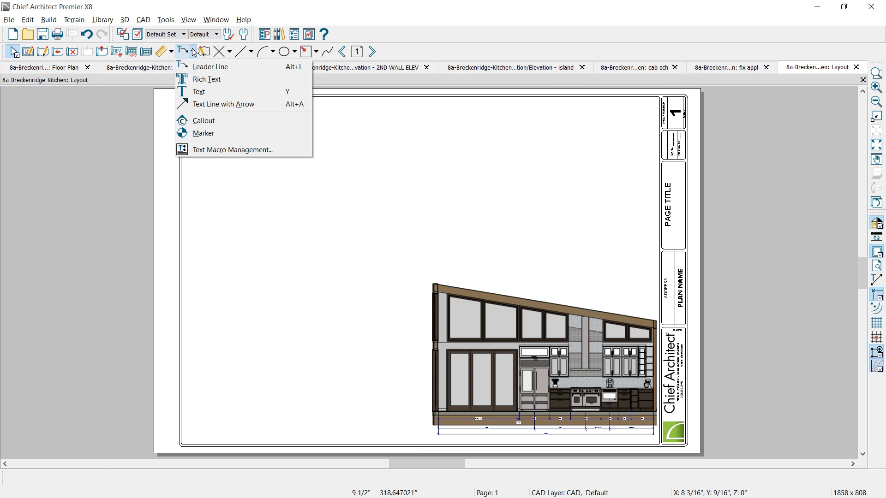
left_click(209, 81)
left_click_drag(346, 203, 470, 249)
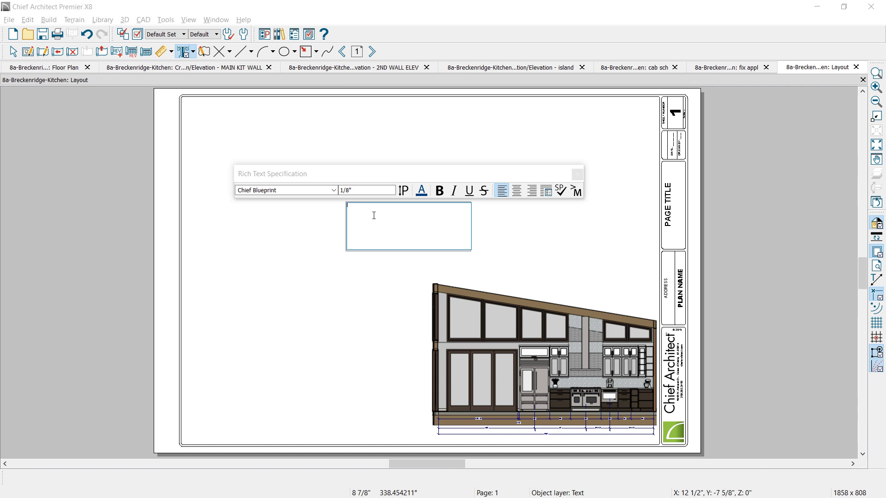
type("MAIN WALL")
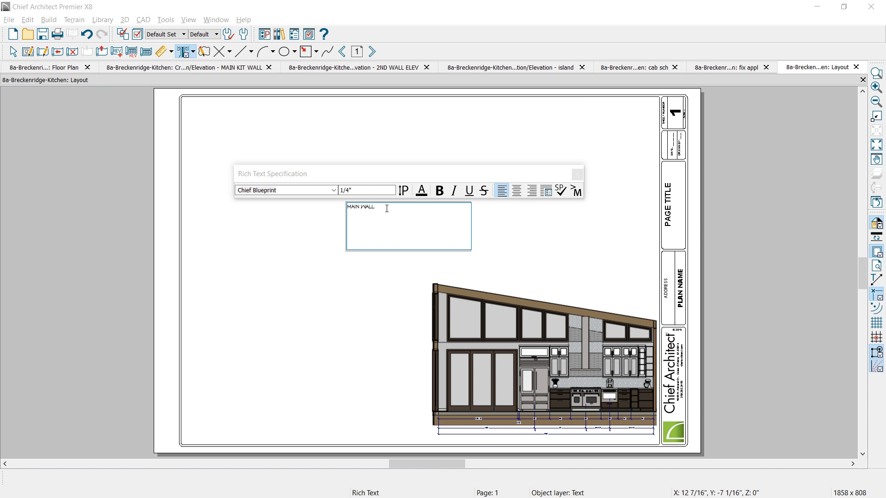
left_click_drag(404, 211, 346, 208)
left_click(469, 191)
Step: Add a right-aligned second line reading 1/2" SCALE to the label at 1/8" text height
left_click(395, 208)
left_click_drag(345, 190, 366, 190)
type("8")
left_click(380, 217)
left_click_drag(363, 212, 345, 214)
left_click(532, 191)
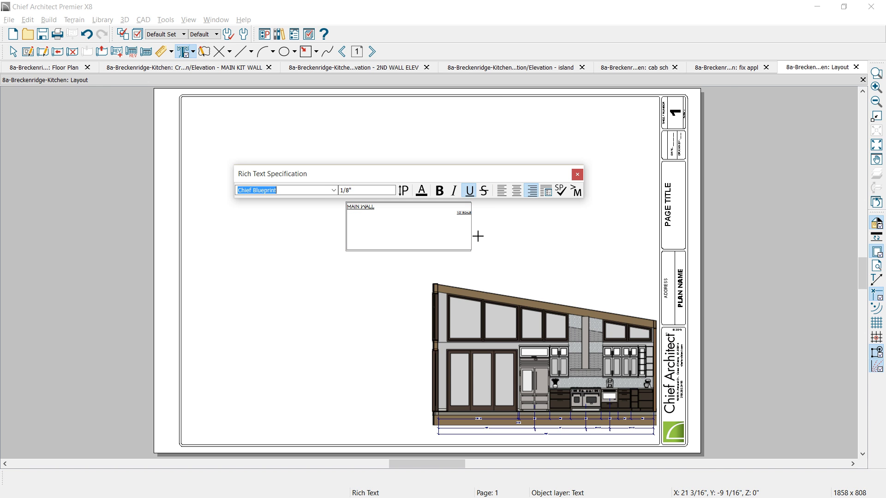
Step: Narrow the MAIN WALL text box and place it just beneath the elevation on the sheet
left_click(494, 221)
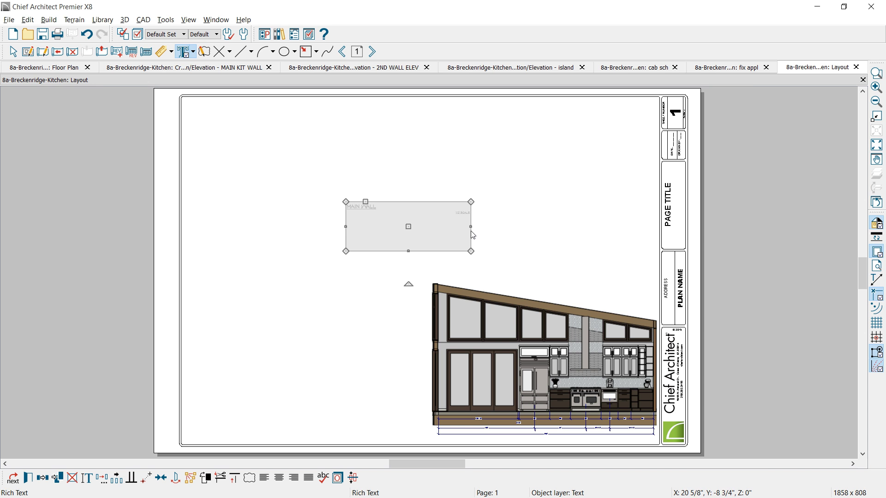
left_click_drag(470, 227, 418, 227)
left_click_drag(400, 225, 399, 225)
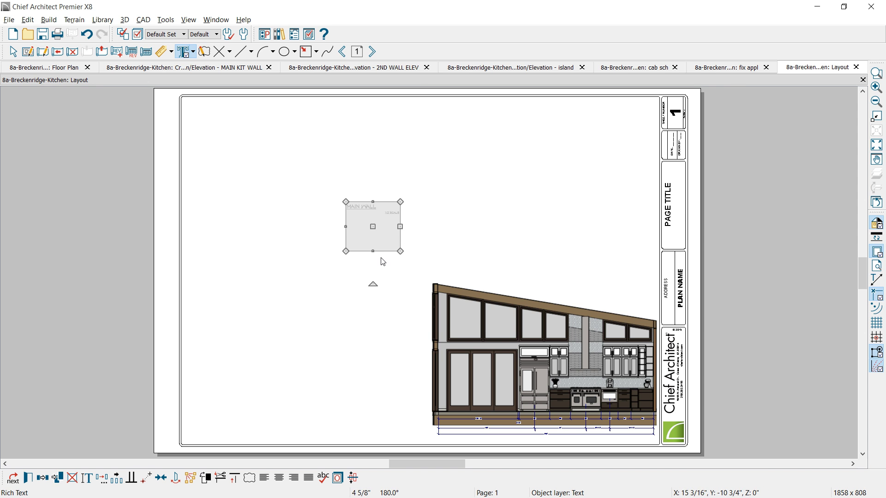
left_click_drag(373, 251, 546, 439)
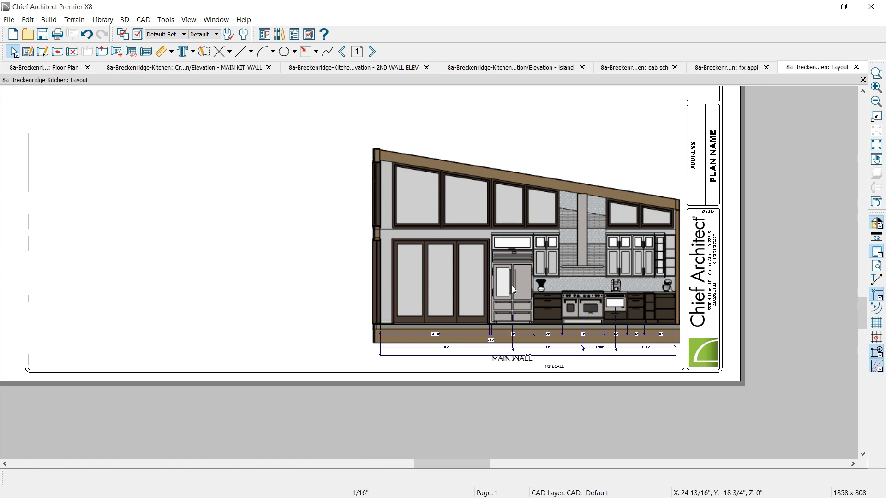
Step: Shift the elevation's layout box slightly upward to clear the MAIN WALL label
left_click(512, 289)
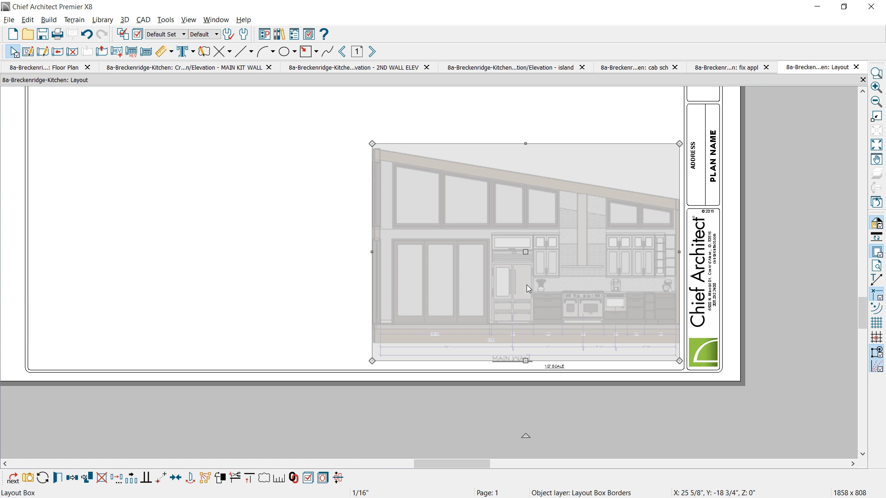
left_click_drag(524, 247, 523, 247)
middle_click_drag(504, 250, 507, 315)
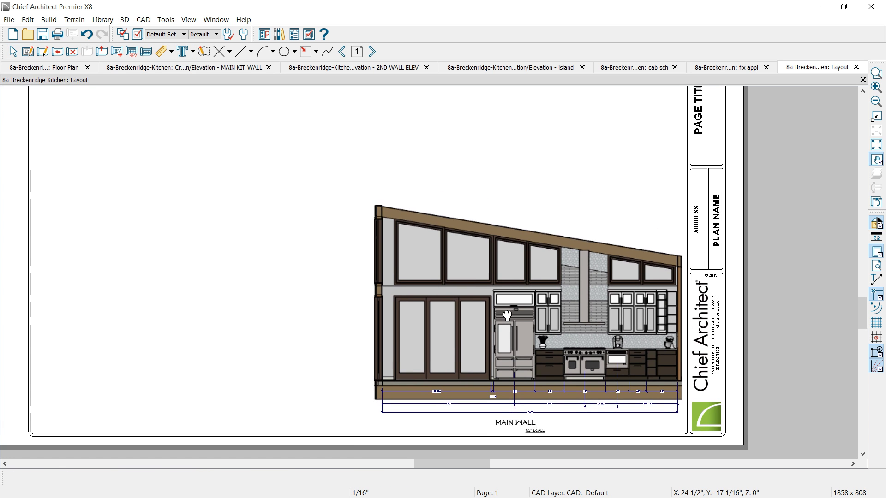
scroll(509, 318, "down", 1)
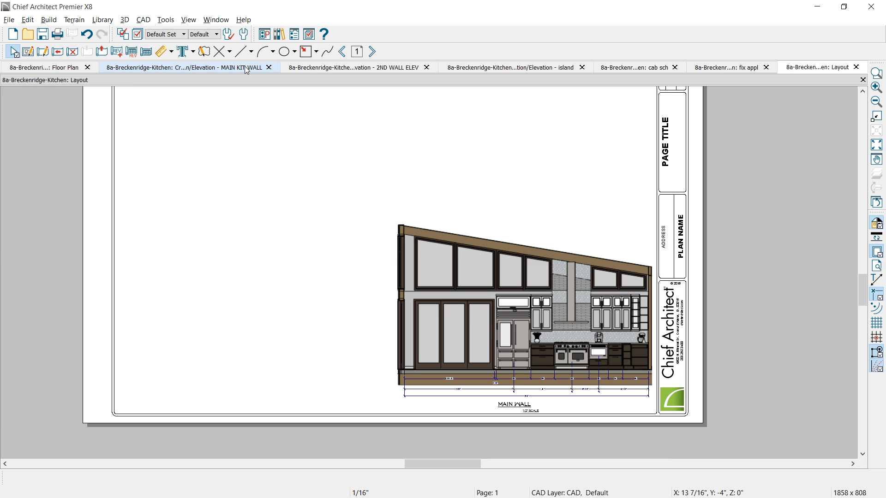
Step: Close the MAIN KIT WALL elevation view
left_click(258, 68)
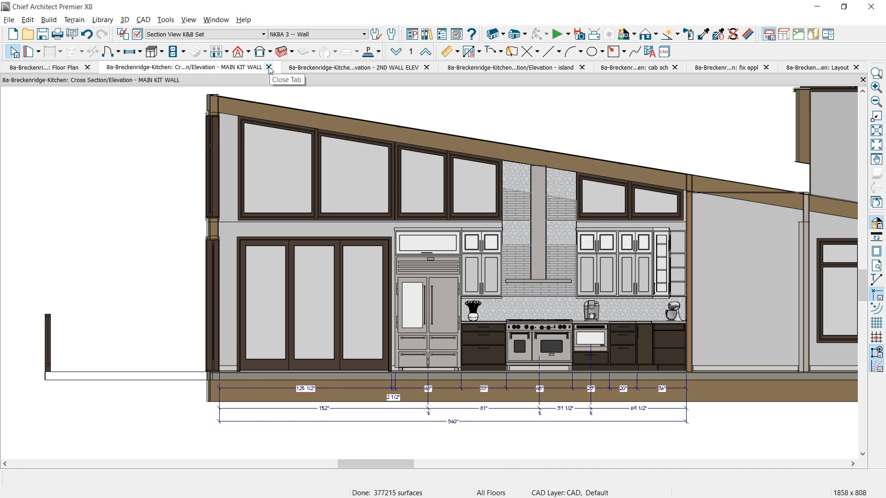
left_click(269, 68)
left_click(268, 69)
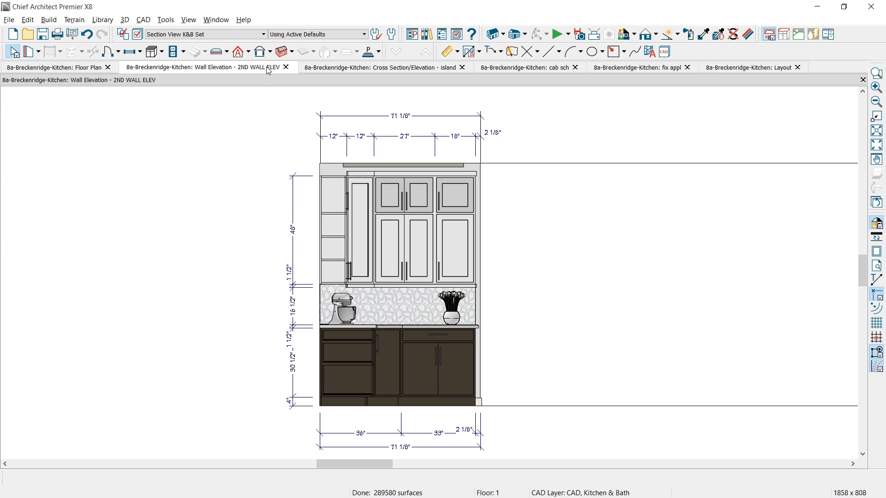
Step: Send the 2ND WALL elevation to layout page 1 as a live view at 3/8 in = 1 ft, placing it above the main elevation beside the title block
left_click(8, 20)
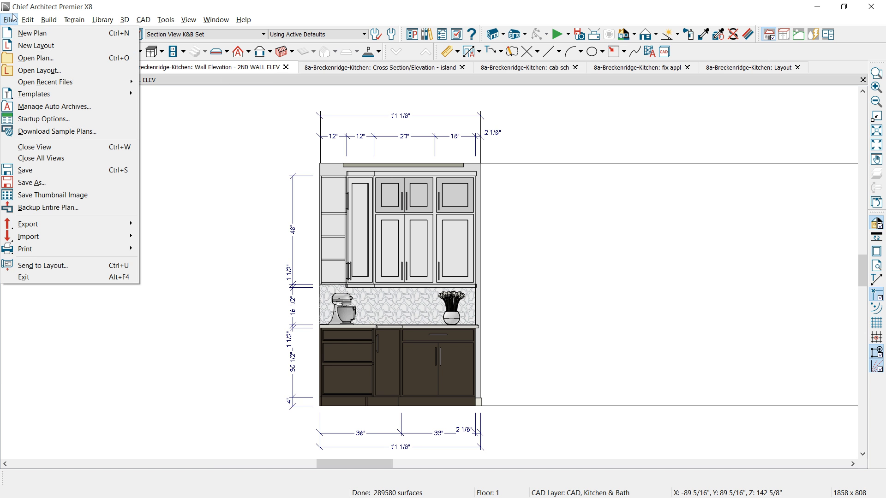
left_click(63, 266)
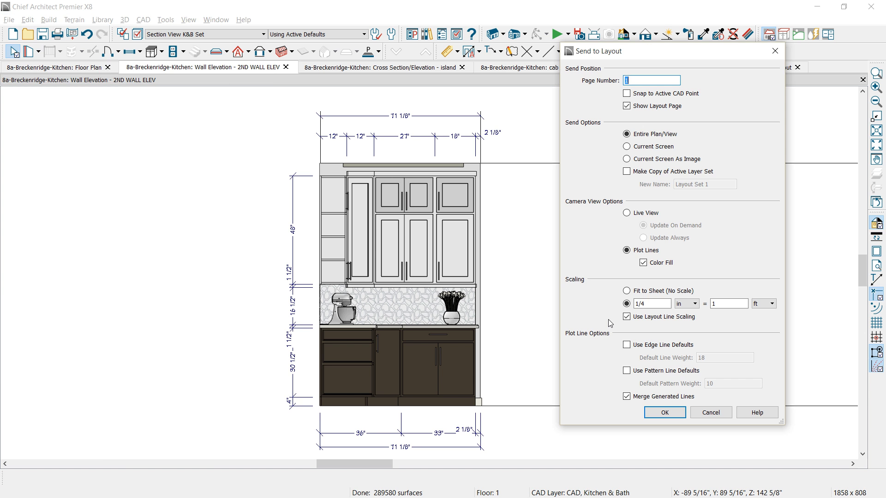
left_click(628, 212)
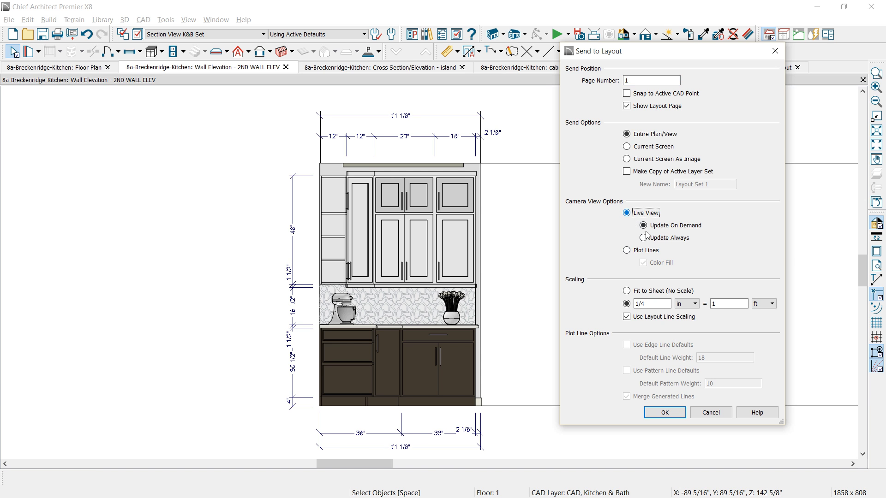
left_click_drag(646, 304, 605, 309)
type("3/8")
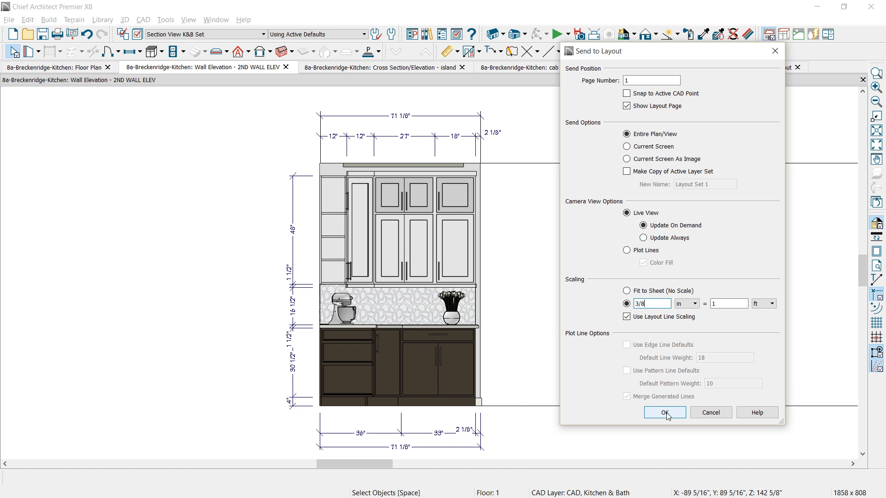
left_click(667, 415)
left_click(327, 211)
left_click_drag(474, 216, 621, 188)
Step: Reword the MAIN WALL label as MAIN ELEVATION WALL and widen its text box so the title fits on one line
left_click(530, 413)
left_click(529, 413)
double_click(529, 413)
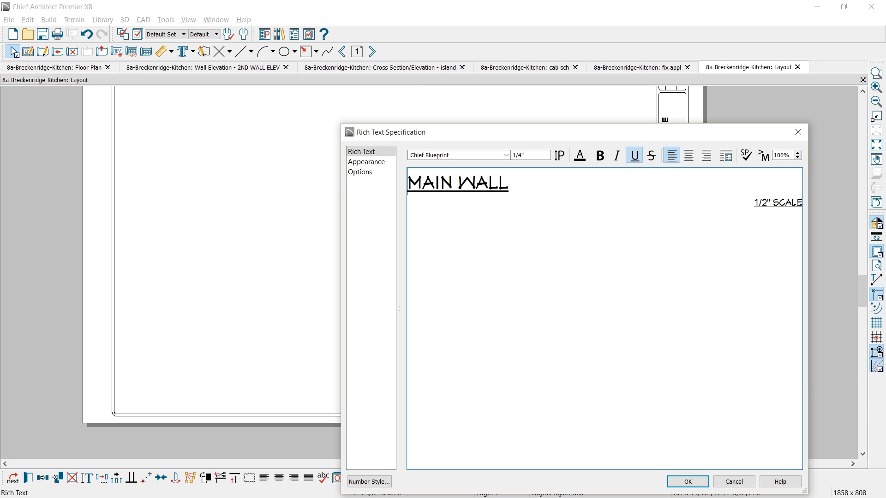
type("e")
key("BackSpace")
type("ELE")
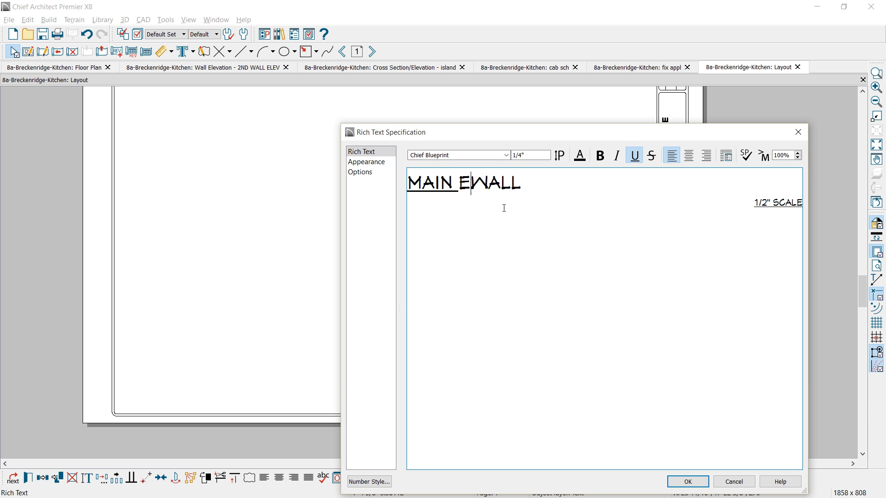
type("VATION")
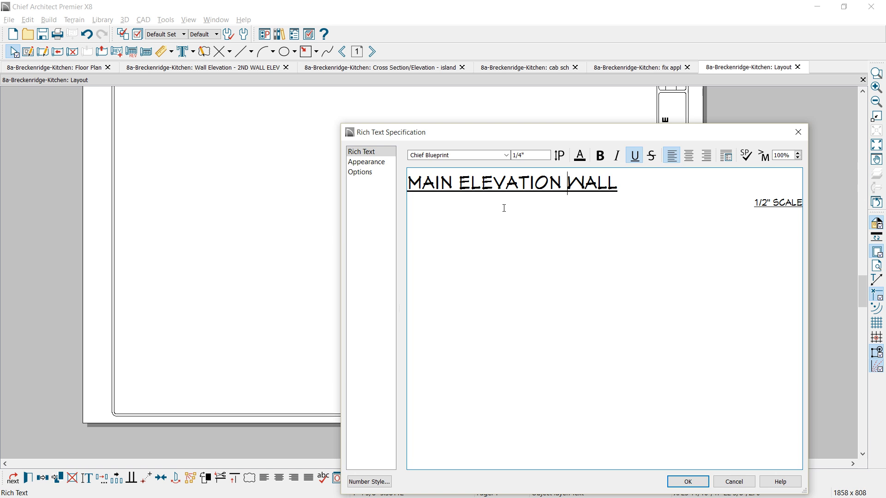
left_click(692, 482)
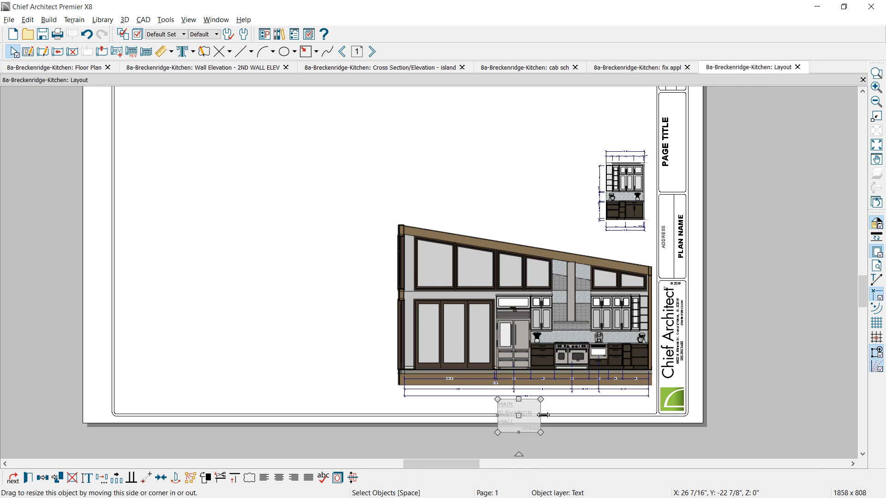
left_click_drag(565, 407, 534, 418)
Step: Add a circular callout labelled K1 just beside the MAIN ELEVATION WALL label
left_click(194, 51)
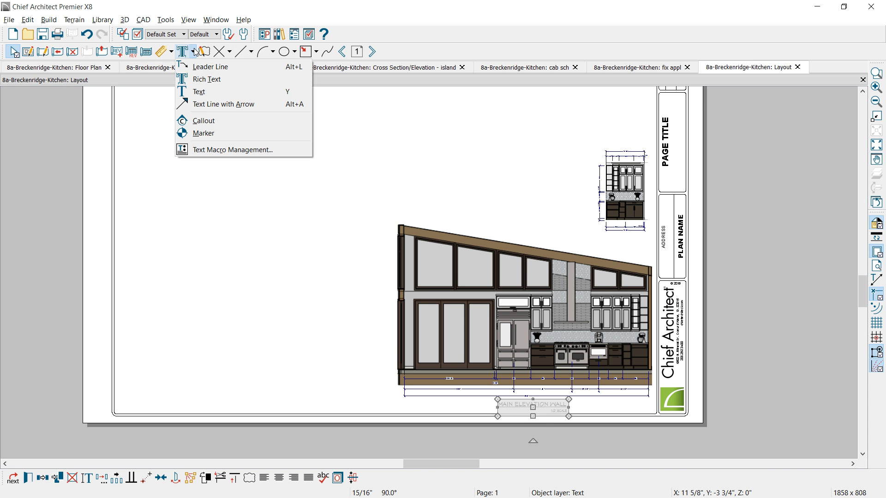
left_click(204, 120)
left_click(476, 408)
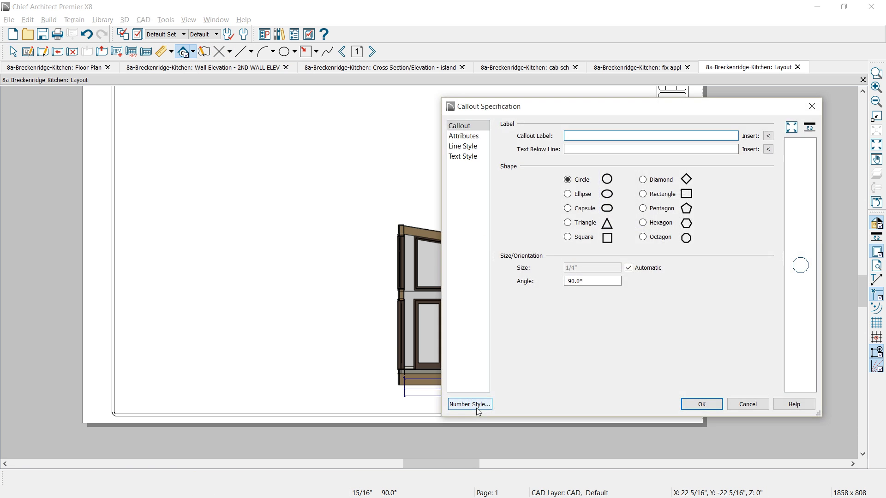
type("K1")
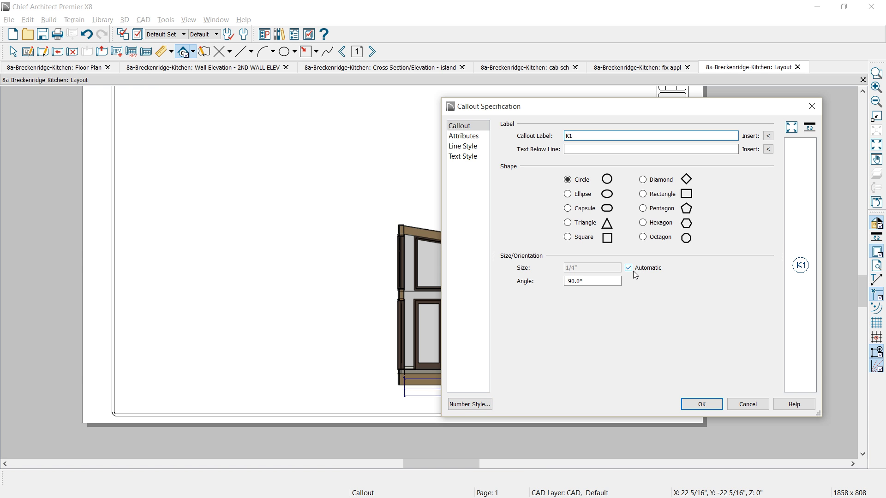
Step: Set the character height of the callout's Default Text Style to 1/4"
left_click(476, 156)
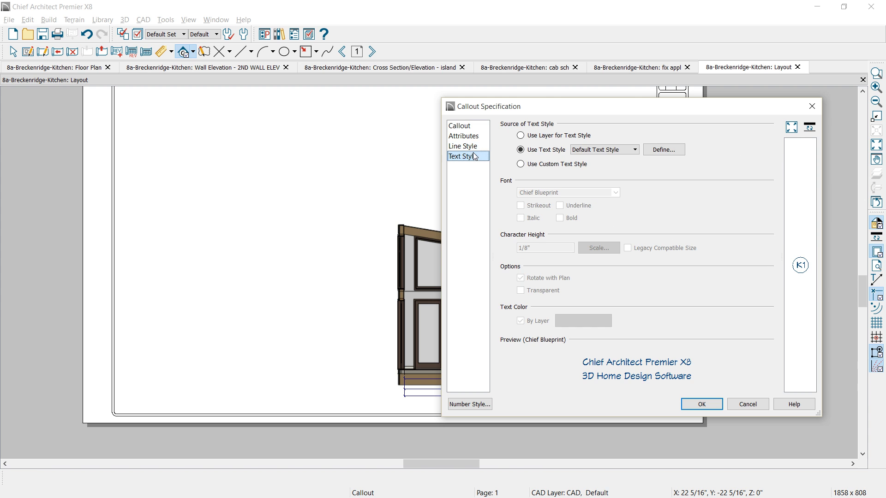
left_click(604, 149)
left_click(605, 150)
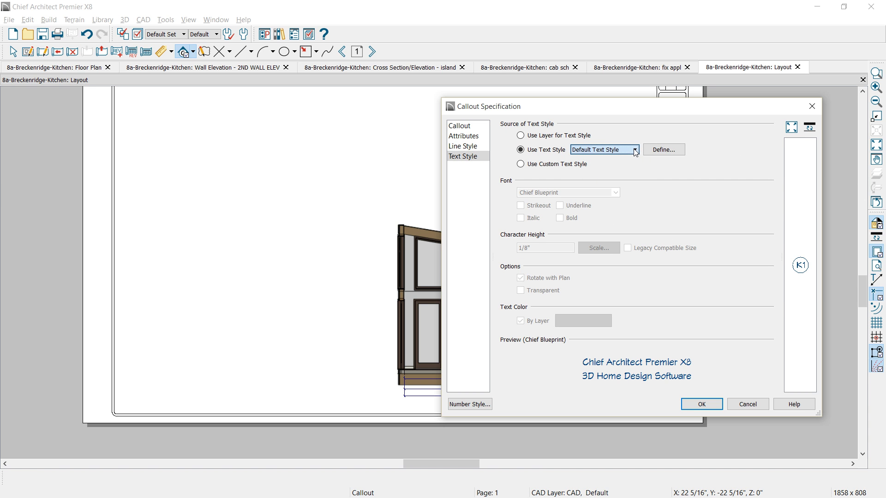
left_click(664, 150)
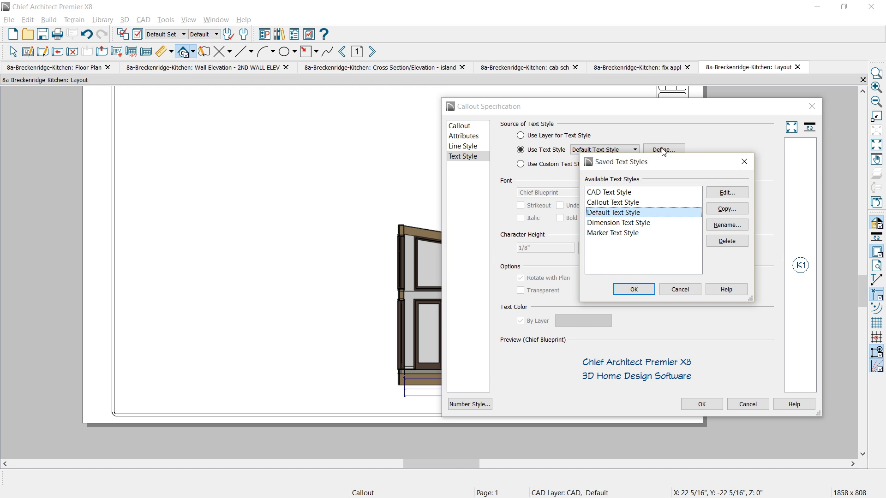
left_click(724, 198)
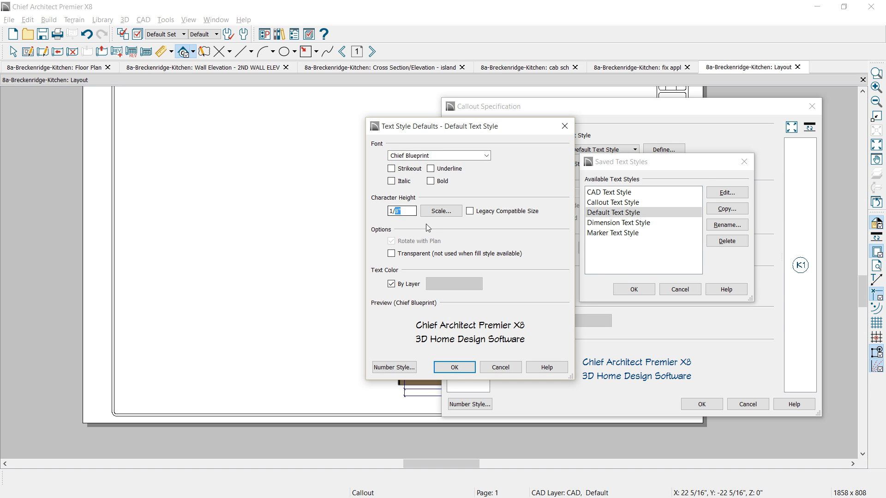
type("4")
left_click(466, 368)
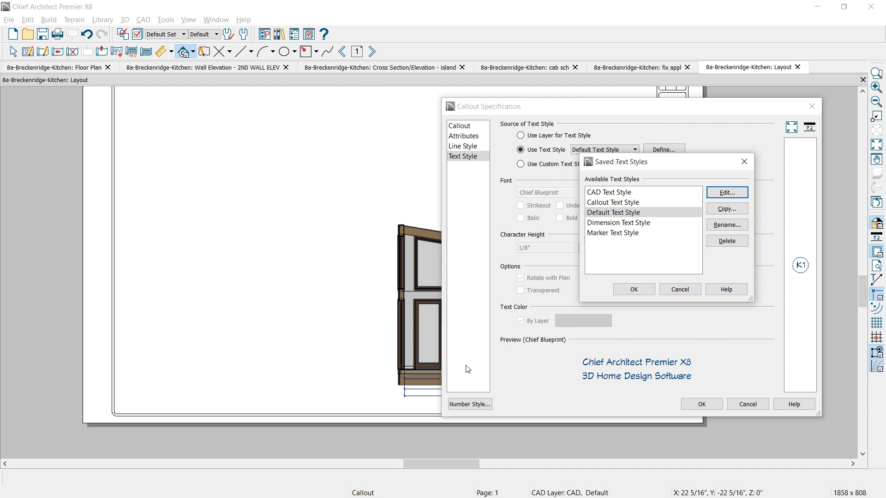
left_click(633, 289)
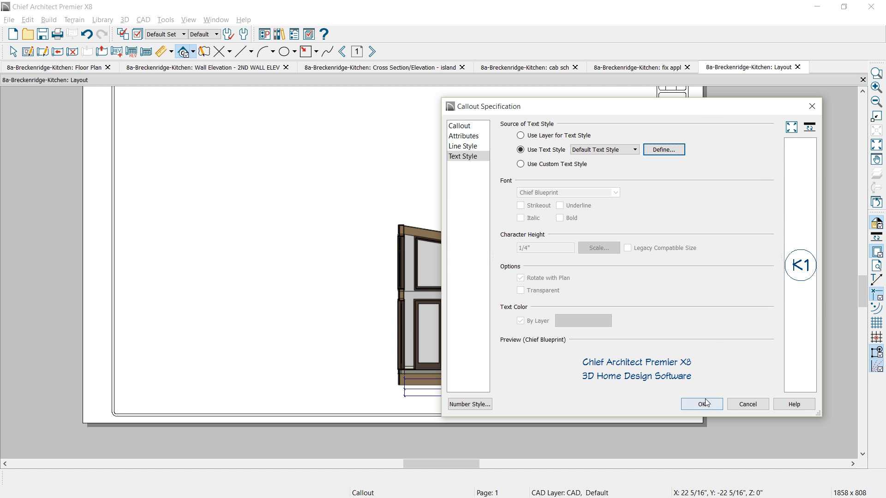
Step: Give the K1 callout one large filled arrow in black and move it against the start of the MAIN ELEVATION WALL label
left_click(457, 126)
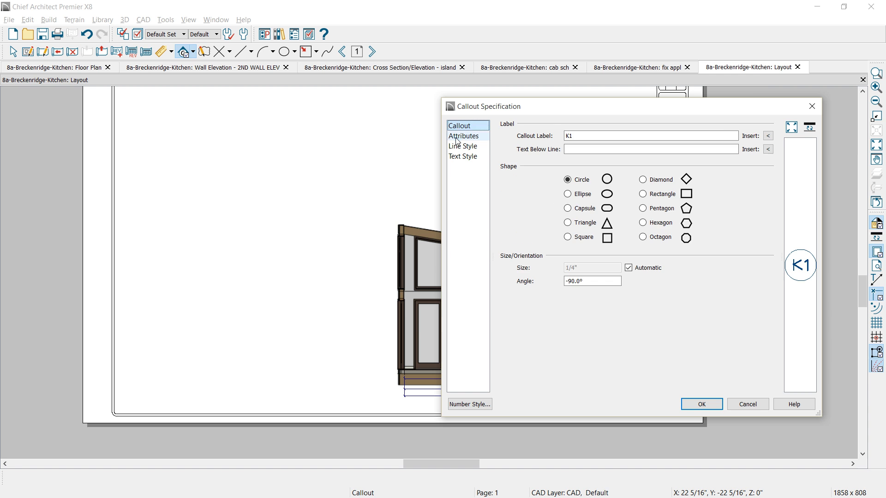
left_click(463, 136)
left_click(589, 206)
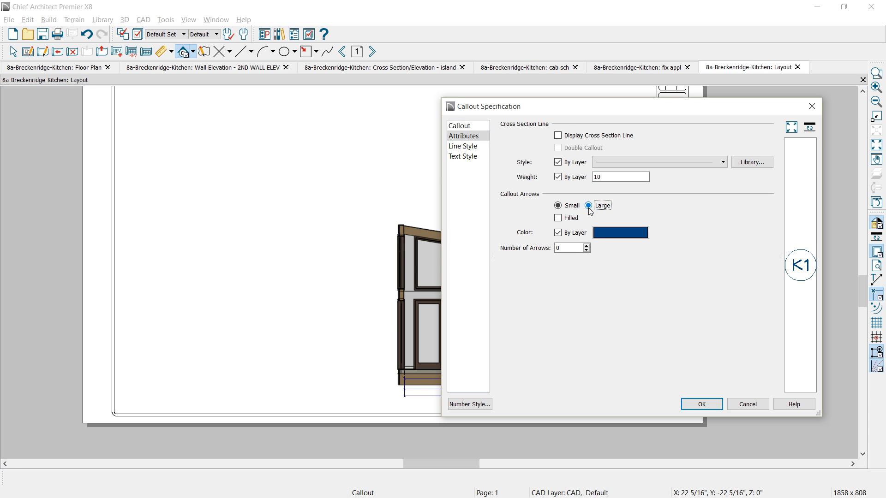
left_click(564, 218)
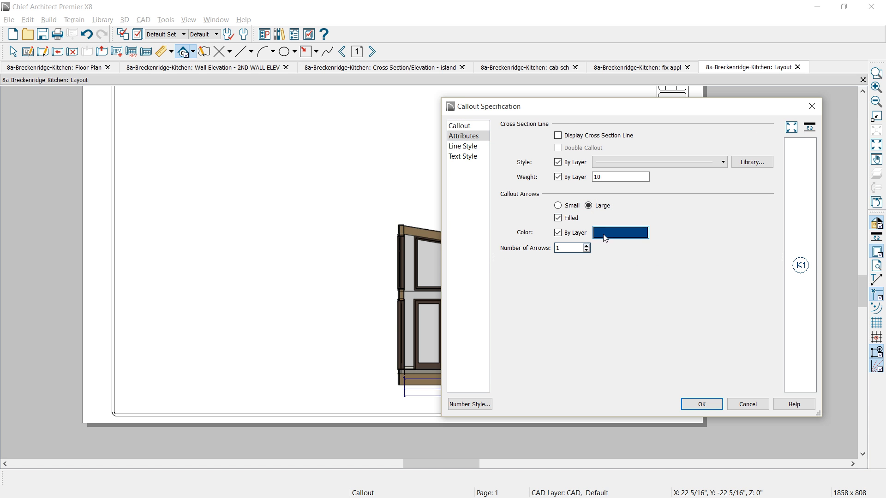
left_click(586, 246)
left_click(620, 233)
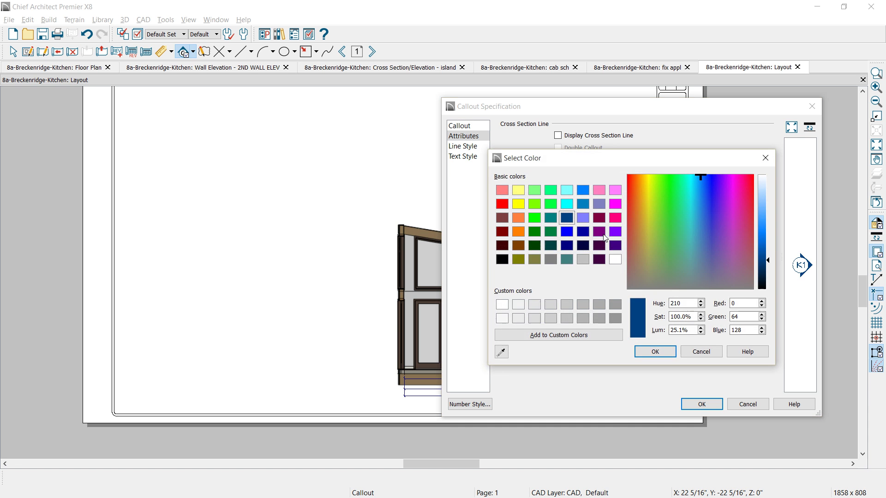
left_click(505, 262)
left_click(696, 405)
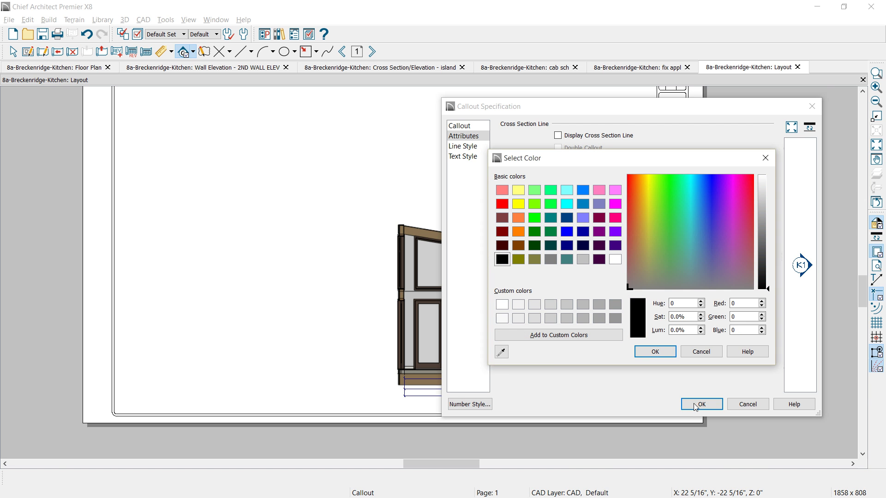
left_click(656, 351)
left_click(703, 408)
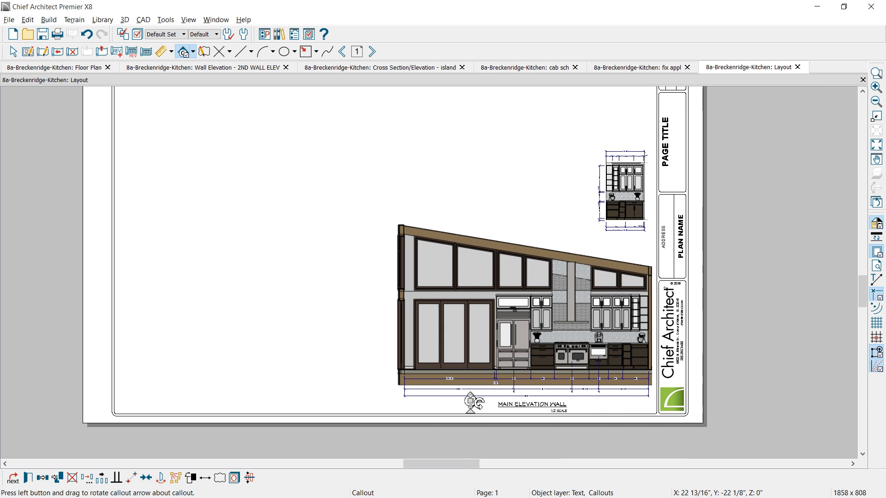
left_click_drag(470, 401, 489, 406)
Step: Copy the K1 callout and its MAIN ELEVATION WALL label together to just beneath the second wall elevation
left_click(522, 405)
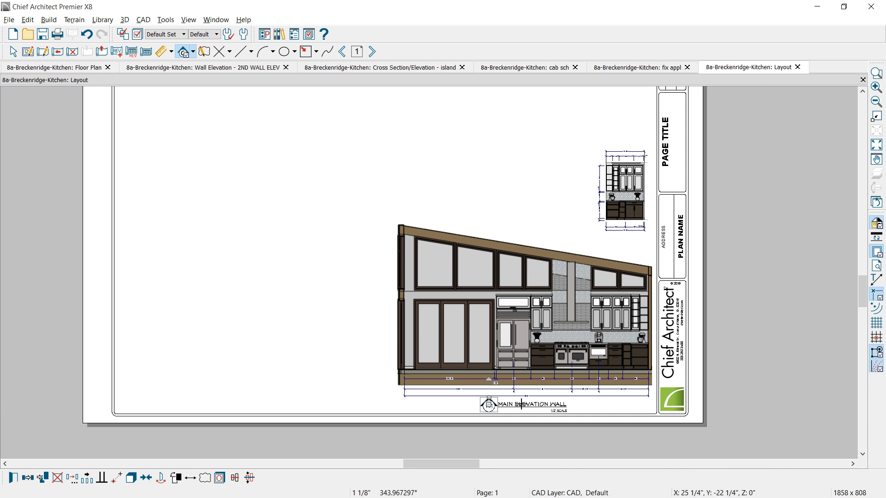
left_click(521, 404, "shift")
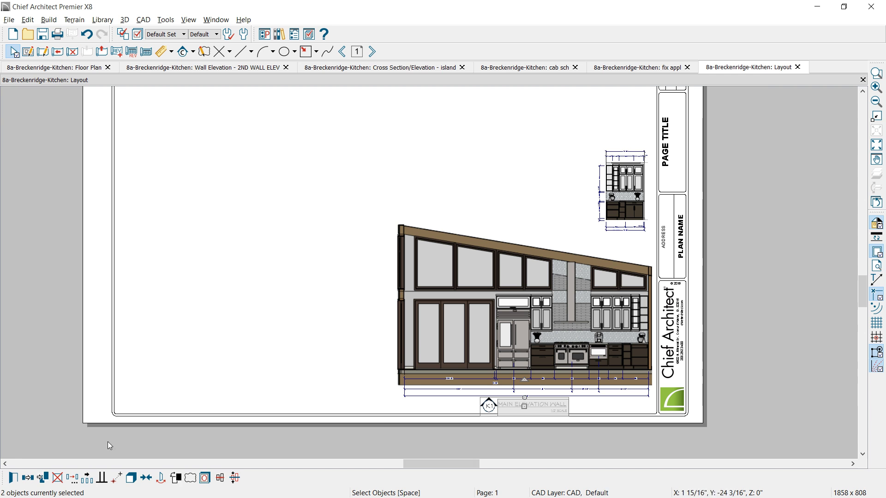
left_click(57, 478)
left_click_drag(525, 406, 599, 245)
Step: Change the copied callout's label to K2
double_click(572, 244)
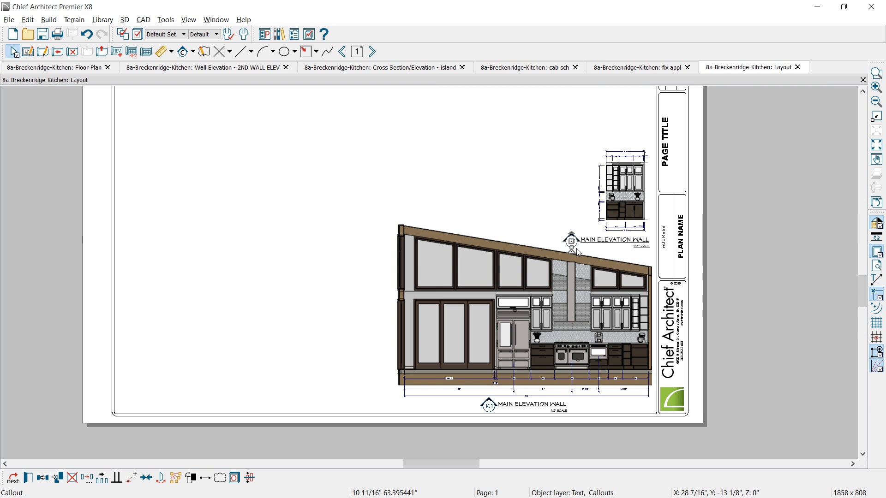
left_click(461, 126)
left_click_drag(570, 136, 584, 140)
type("2")
left_click(701, 404)
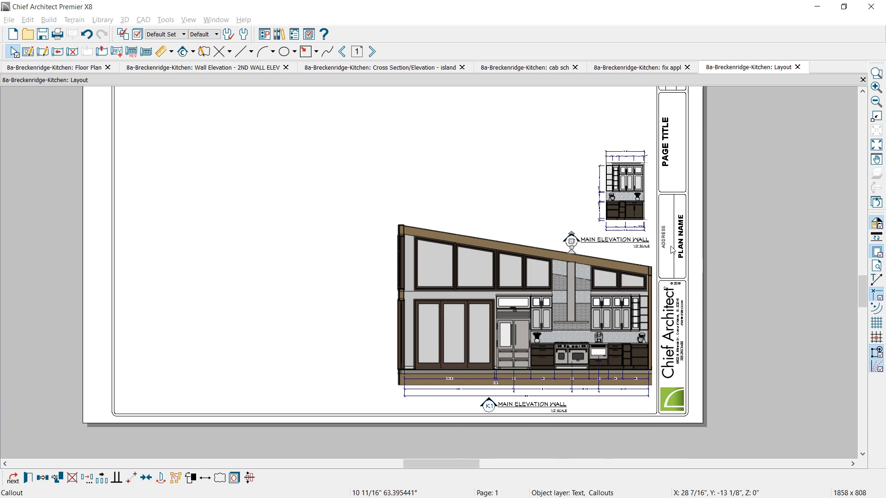
Step: Reword the copied label as WALL ELEVATION and change its scale line to 3/4" SCALE
double_click(627, 246)
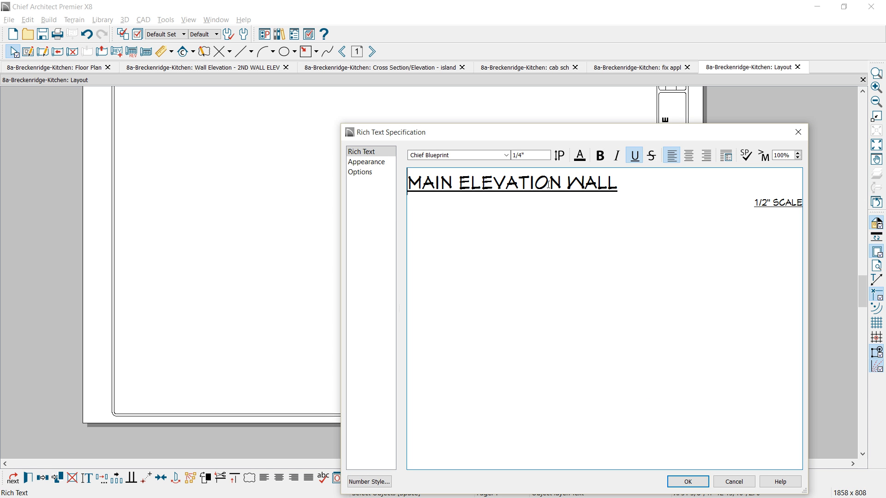
left_click_drag(451, 181, 394, 187)
type("WALL")
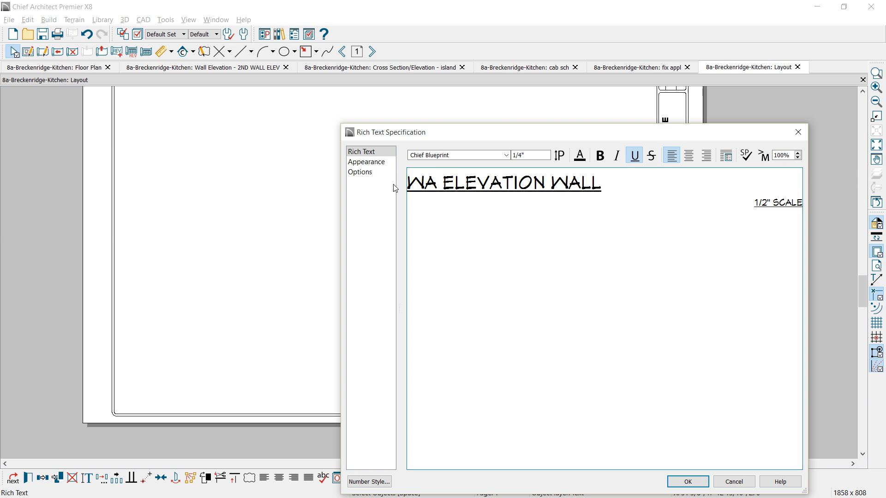
key("End")
key("BackSpace")
key("BackSpace")
key("BackSpace")
key("BackSpace")
key("BackSpace")
left_click_drag(766, 199, 760, 201)
type("3")
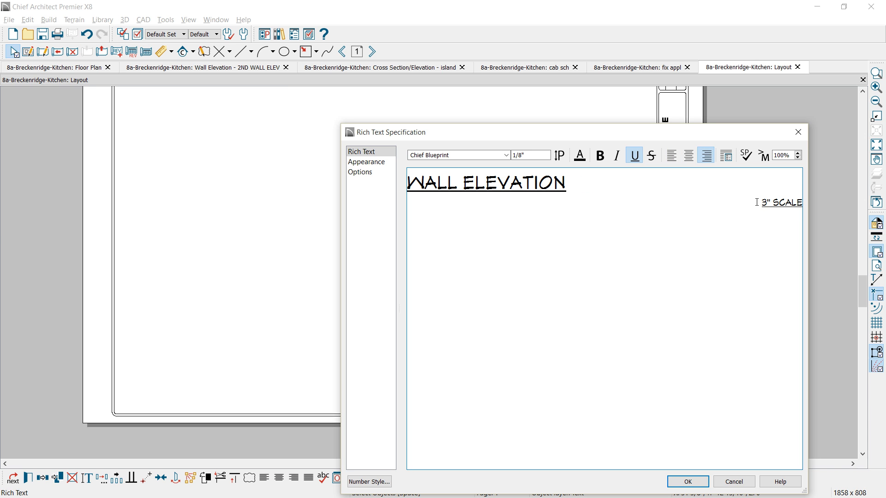
type("/4")
left_click(687, 481)
Step: Switch the second wall elevation's layout box from live view to plot lines without color fill
left_click(608, 190)
left_click_drag(608, 190, 609, 189)
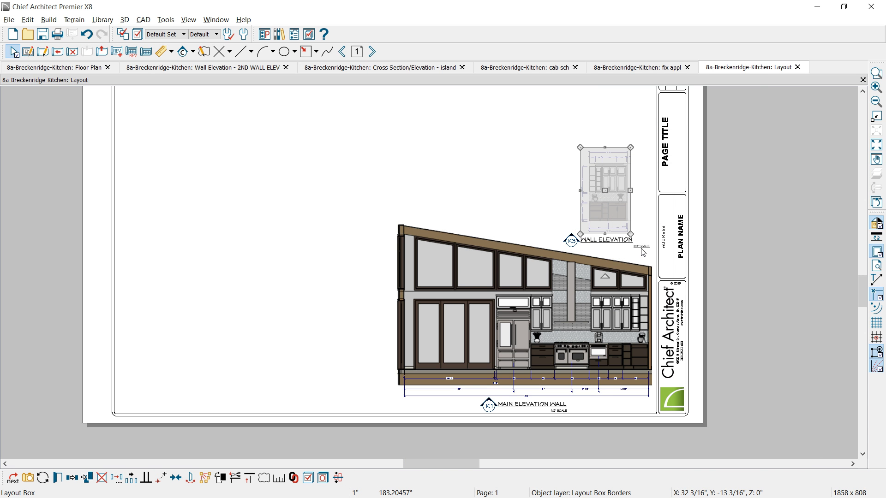
double_click(644, 252)
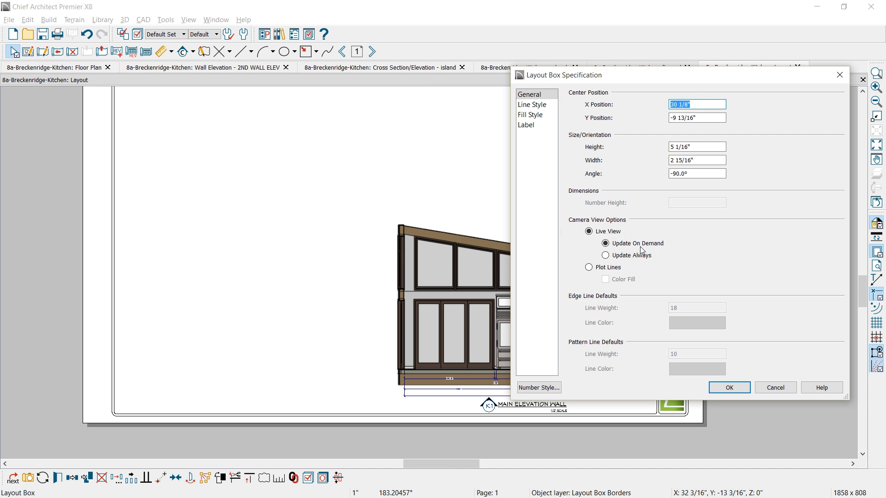
left_click(589, 268)
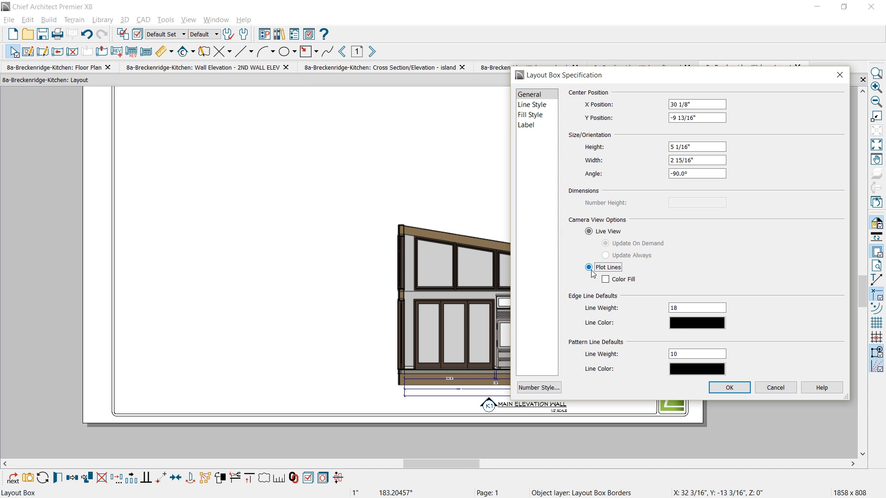
left_click(729, 388)
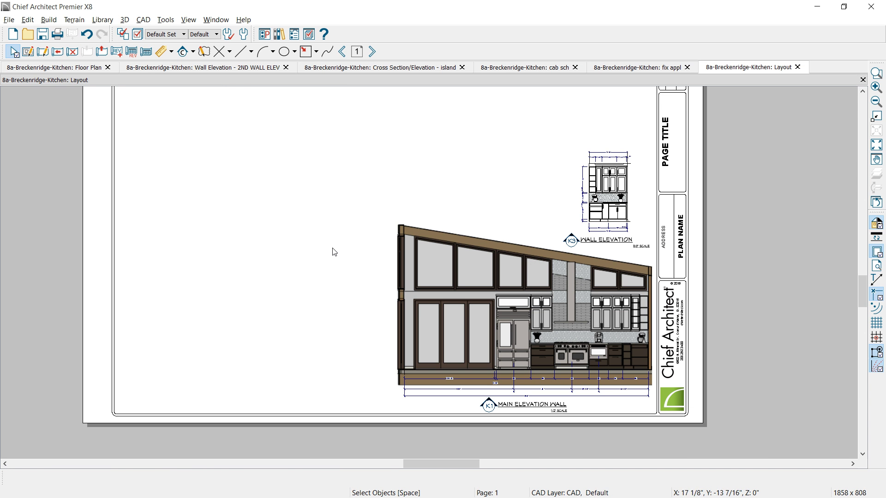
Step: Close the 2ND WALL ELEV view and update its copy on the layout
left_click(229, 67)
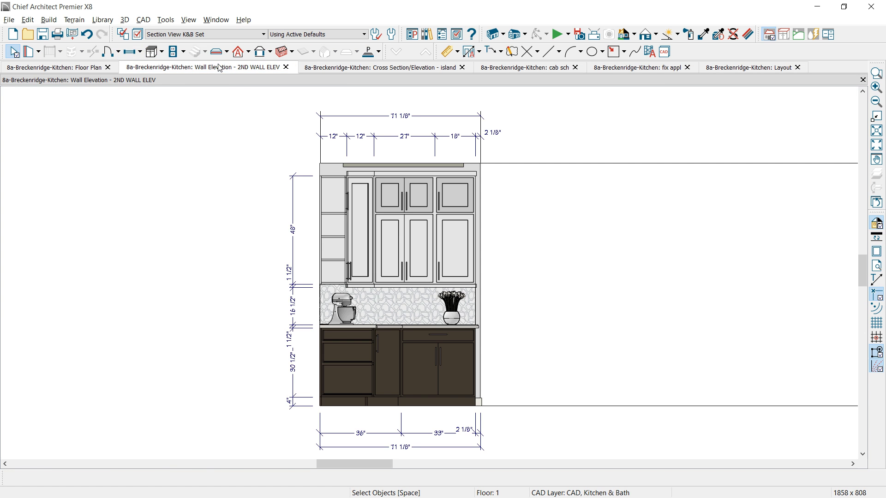
left_click(286, 68)
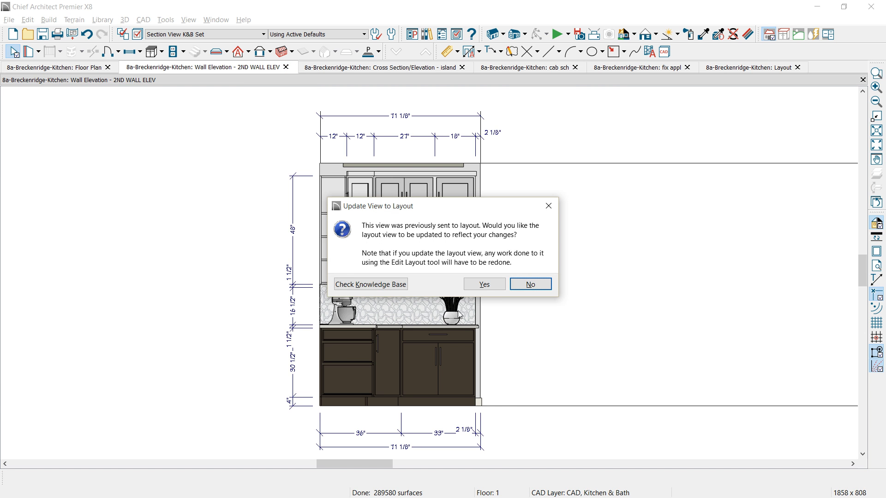
left_click(483, 286)
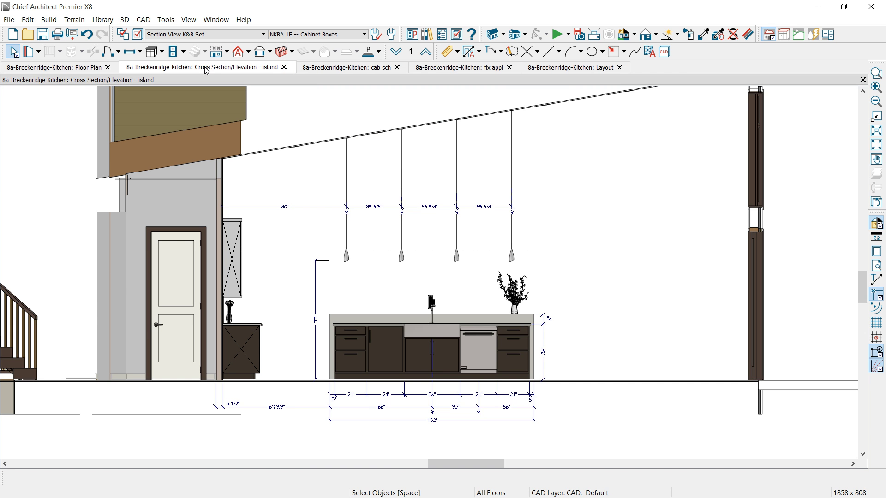
Step: Send the entire island cross section to layout page 1 as plot lines without color fill, at 1/4 in = 1 ft
left_click(9, 19)
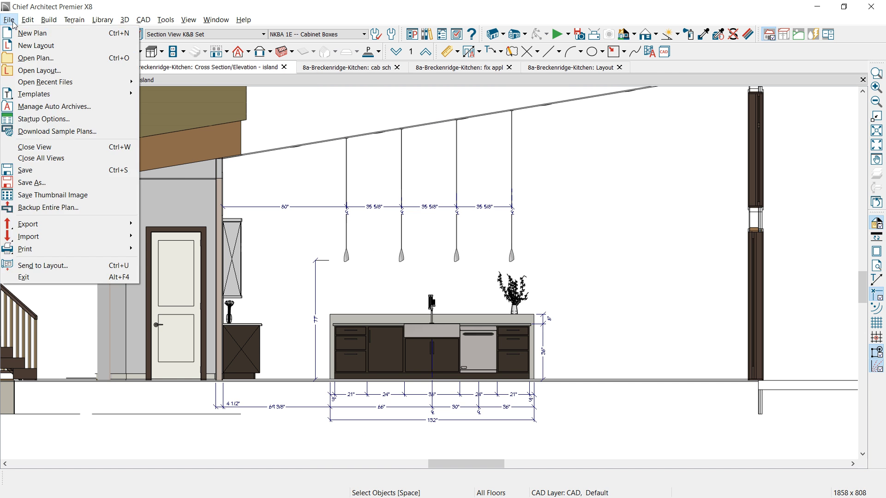
left_click(42, 266)
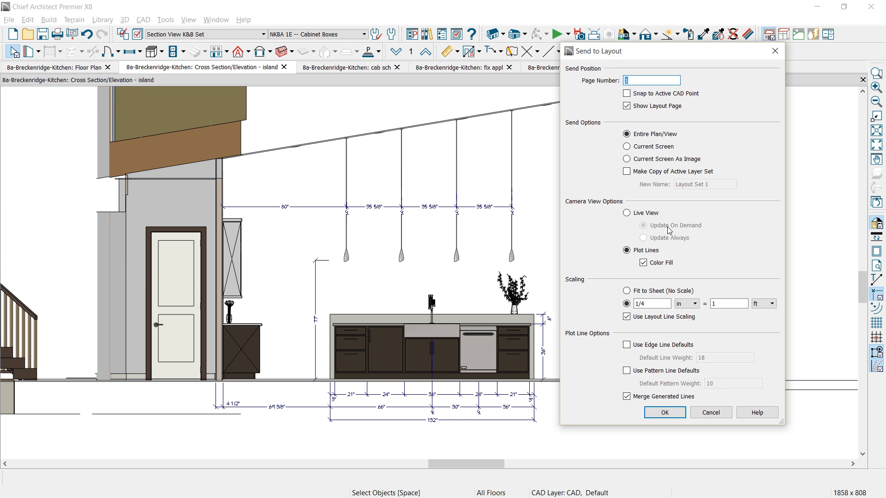
left_click(644, 263)
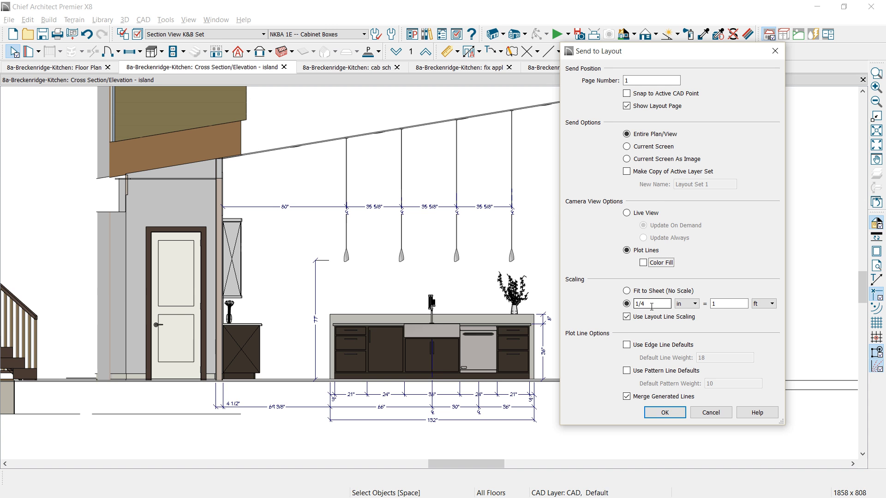
left_click(665, 412)
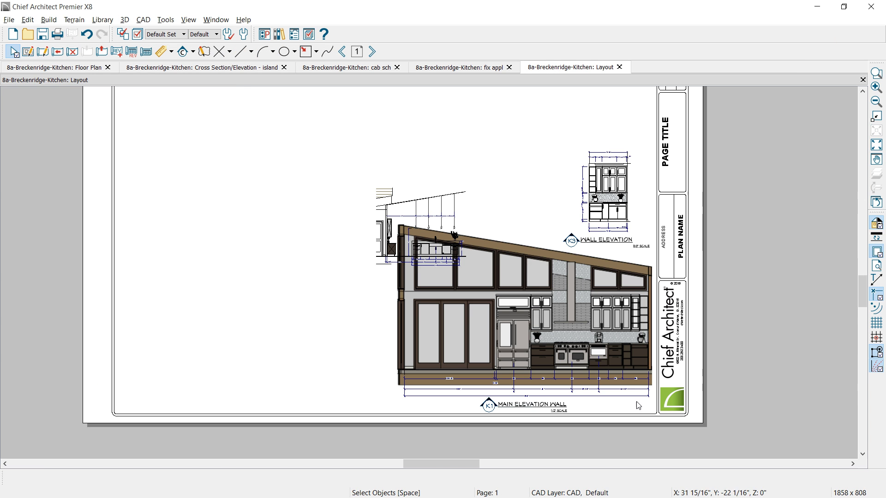
Step: Move the island elevation above the main elevation, beside the K3 wall elevation, and crop the cabinet-side edge of its layout box slightly
left_click(422, 229)
mouse_move(421, 229)
left_mouse_down()
mouse_move(502, 178)
mouse_move(528, 186)
mouse_move(491, 187)
left_mouse_up()
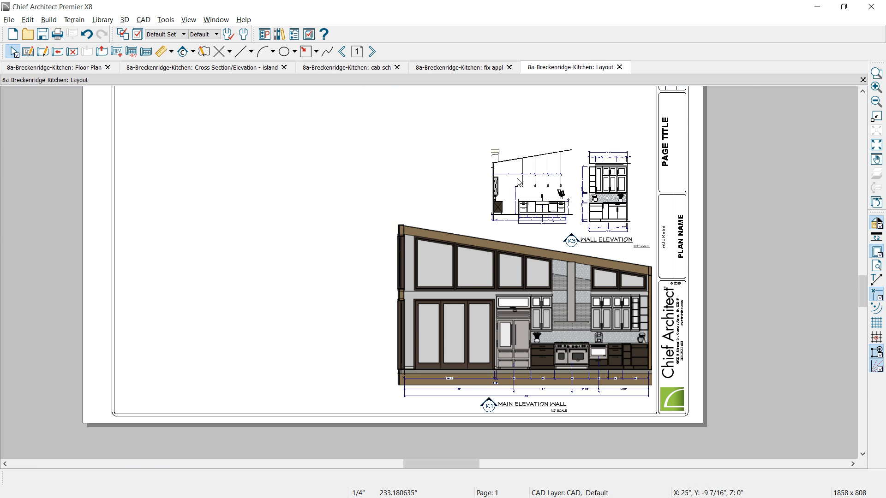
scroll(517, 166, "up", 3)
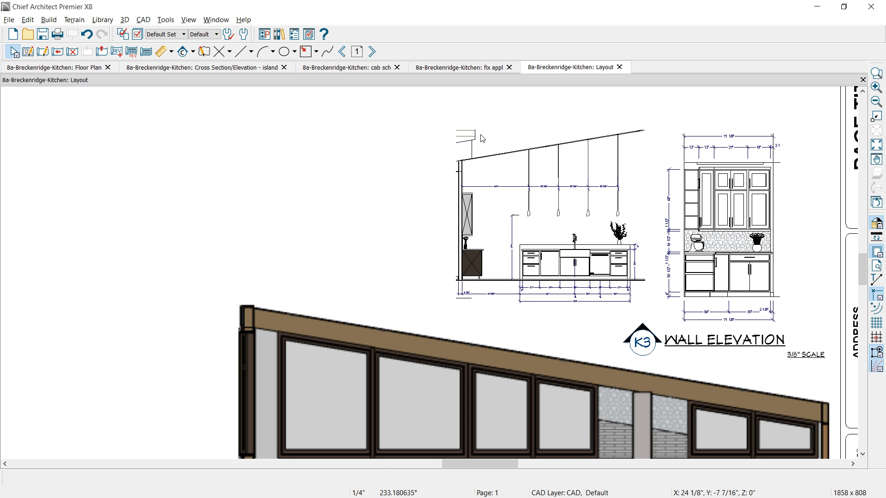
left_click(493, 203)
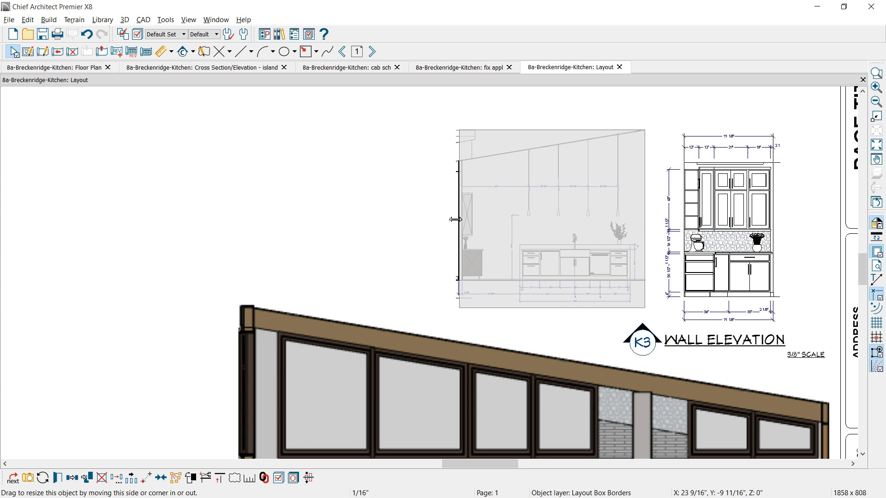
left_click_drag(456, 220, 458, 220)
key("Escape")
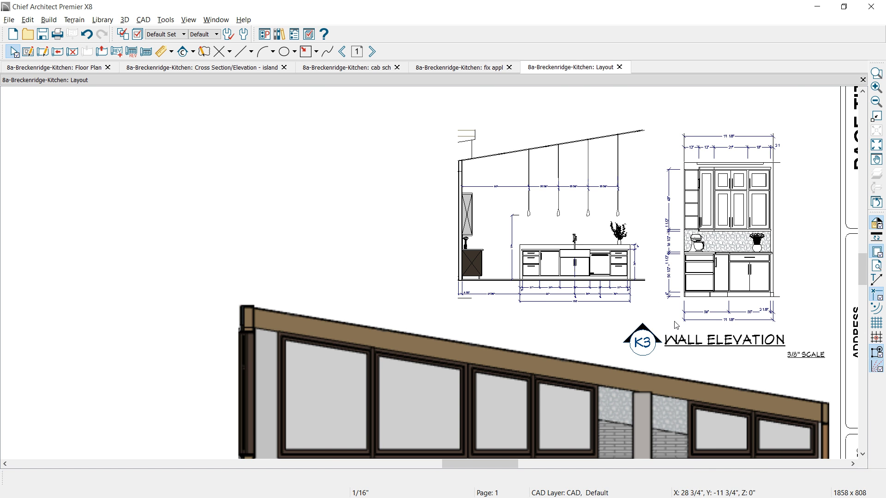
Step: Copy the K3 callout and its WALL ELEVATION label together to just beneath the island elevation
scroll(693, 352, "down", 1)
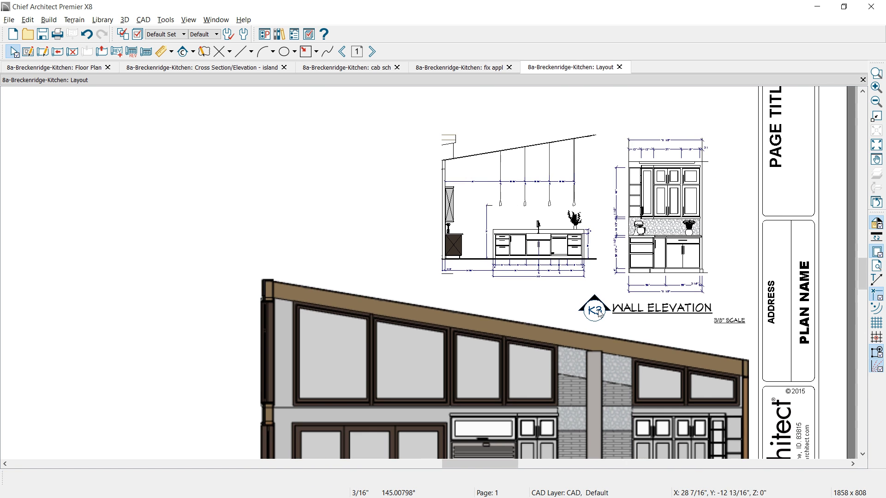
left_click(663, 320)
left_click(669, 315)
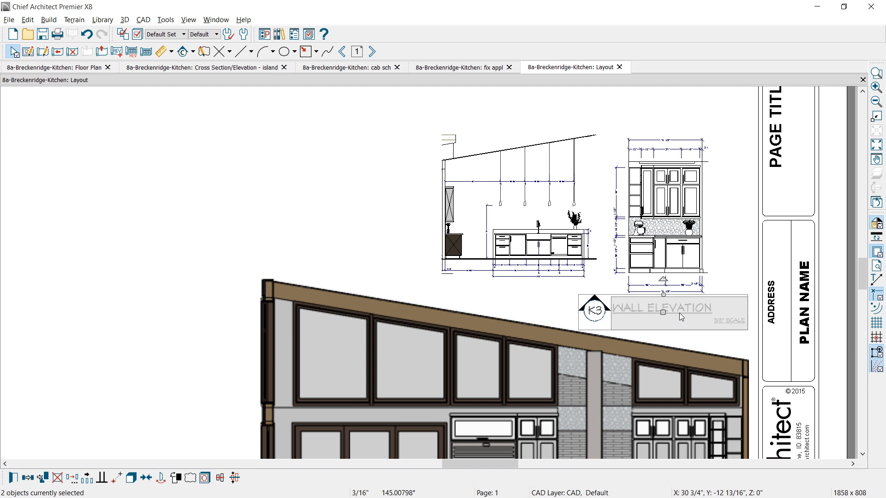
left_click(39, 481)
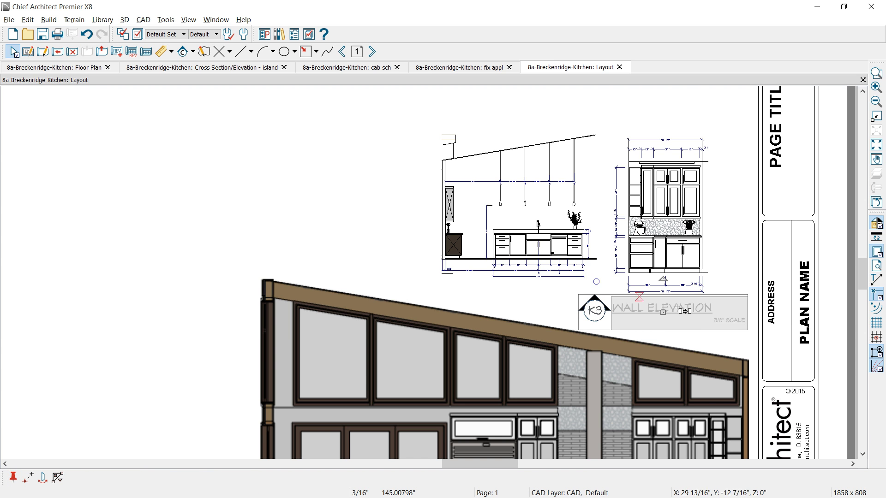
left_click_drag(663, 313, 497, 293)
Step: Change the label of the copied callout beneath the island elevation to K2
double_click(453, 290)
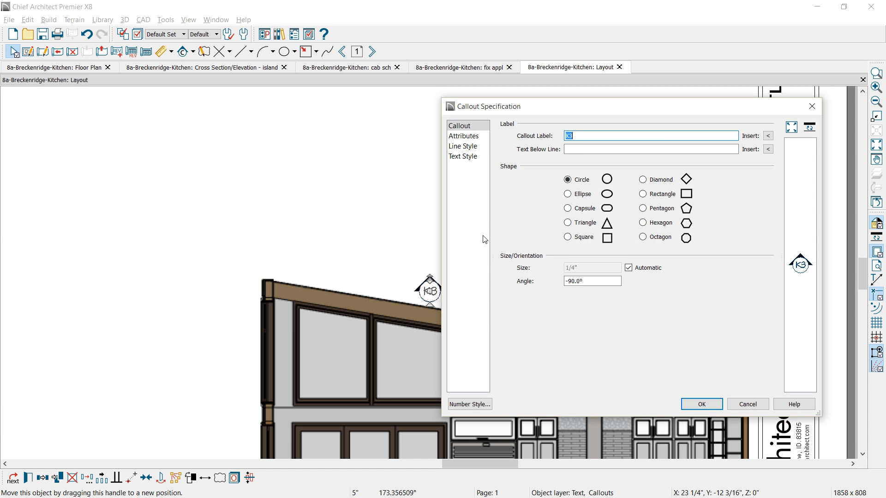
type("K2")
left_click(701, 405)
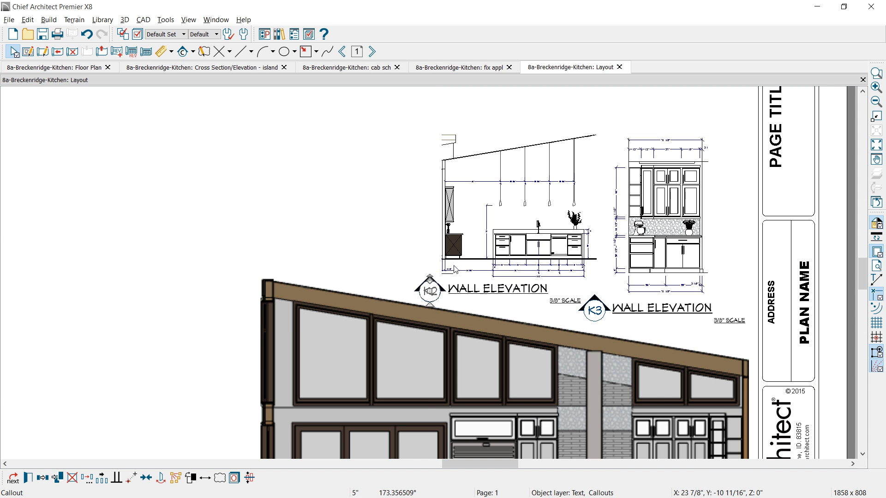
Step: Reword the copied text beside K2 as ISLAND ELEVATION and change its scale line to 1/4" SCALE
double_click(488, 296)
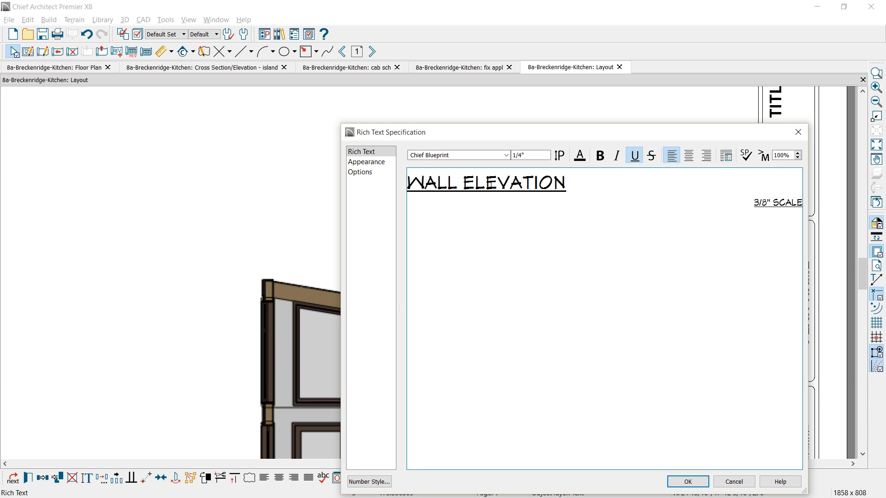
left_click_drag(447, 183, 389, 179)
type("ISL")
key("Delete")
type("AND")
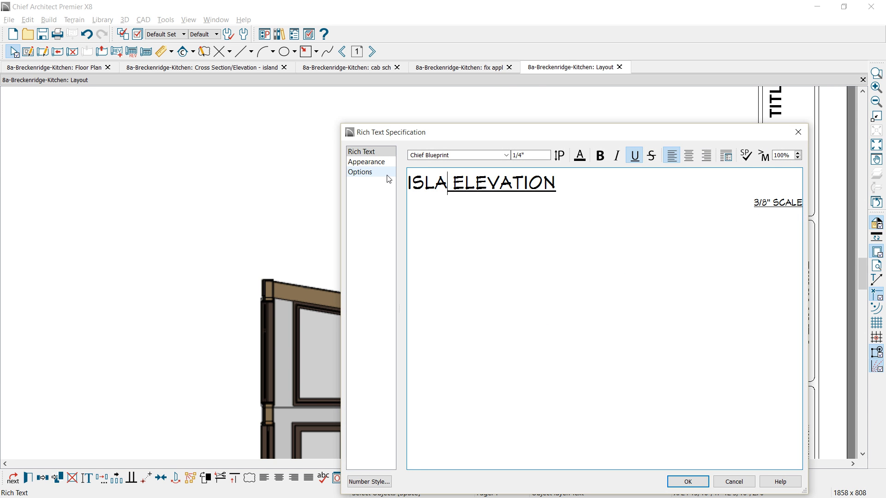
left_click(687, 482)
double_click(558, 313)
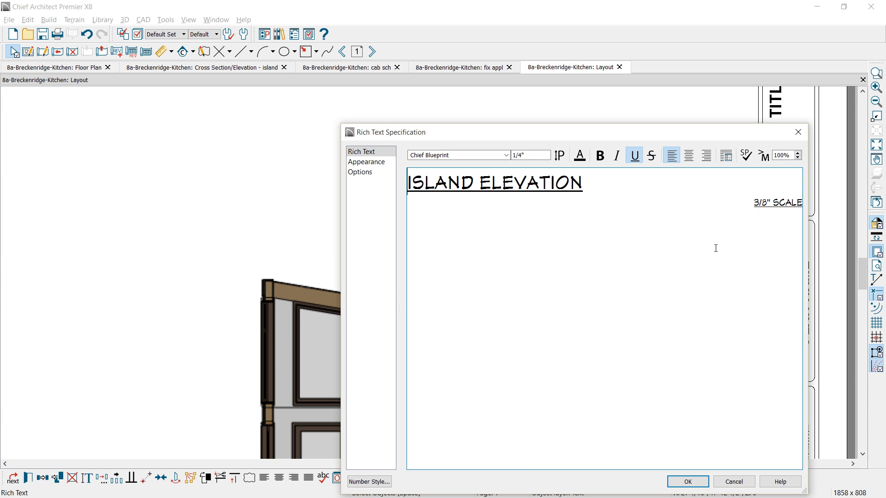
left_click(771, 204)
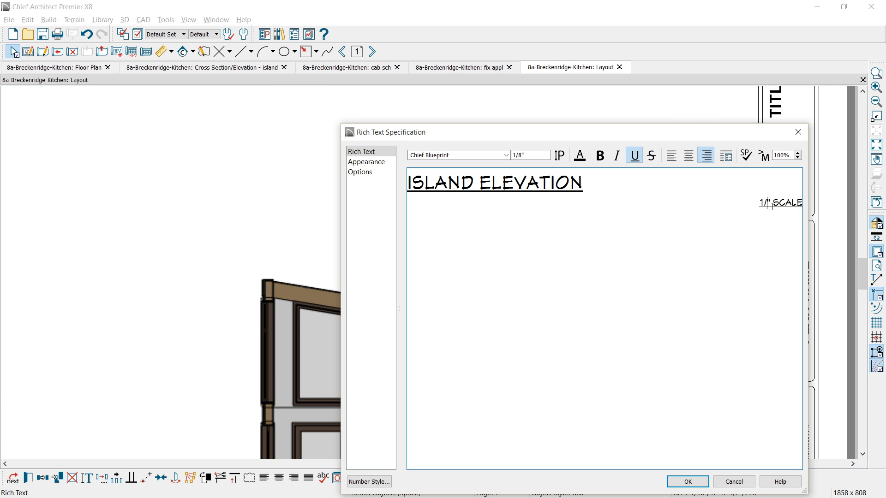
left_click(687, 481)
Step: Close the island cross-section view and, in the floor plan, turn off the K3 camera callout's automatic text below the line and clear it
left_click(284, 67)
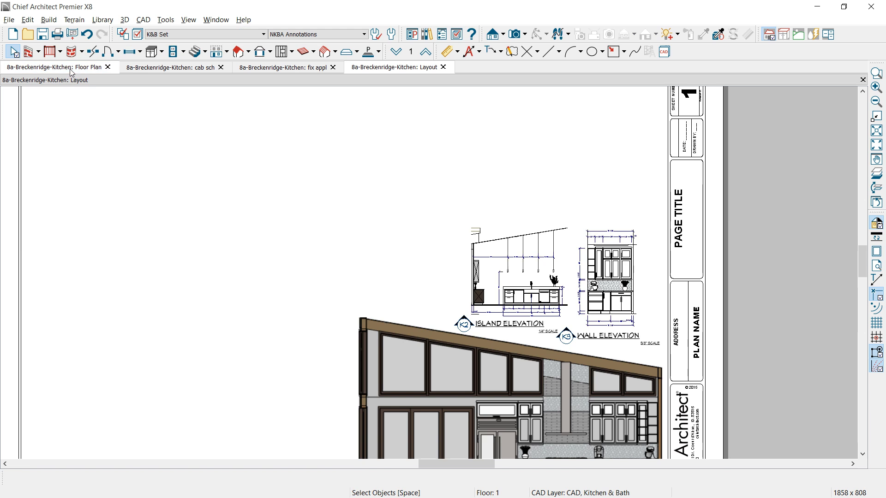
left_click(71, 70)
middle_click_drag(433, 367, 422, 296)
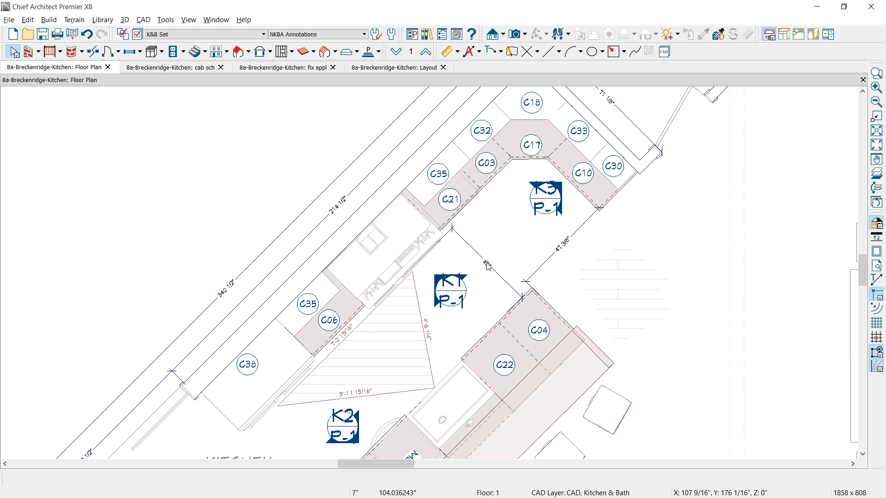
left_click(546, 200)
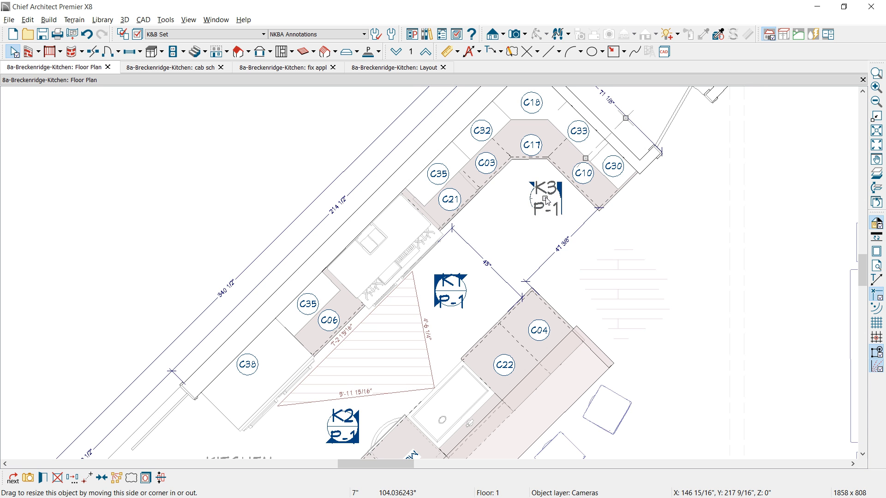
double_click(546, 200)
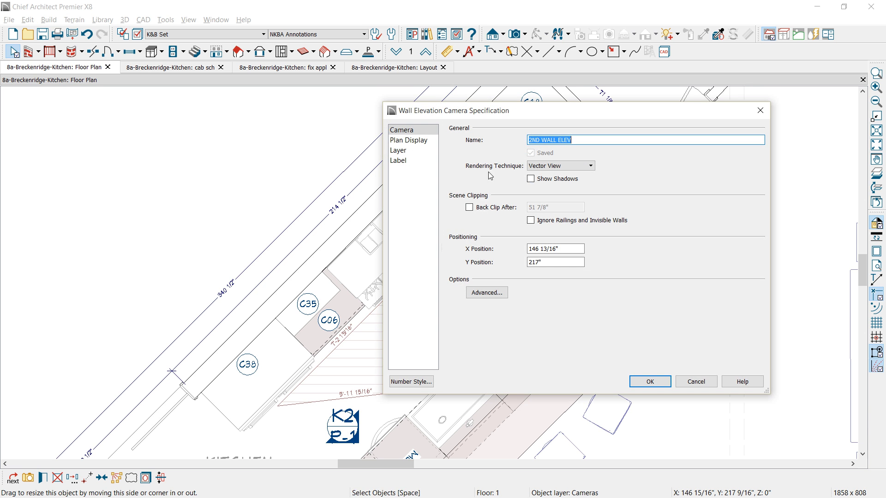
left_click(424, 143)
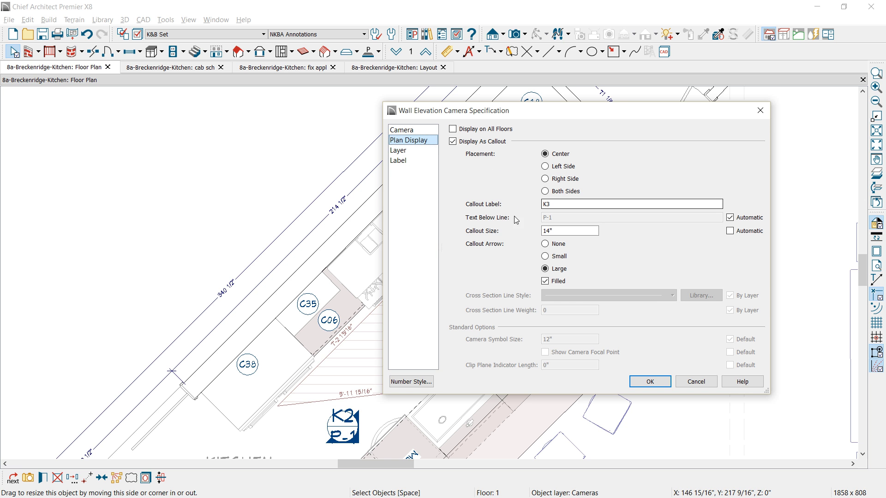
left_click(729, 217)
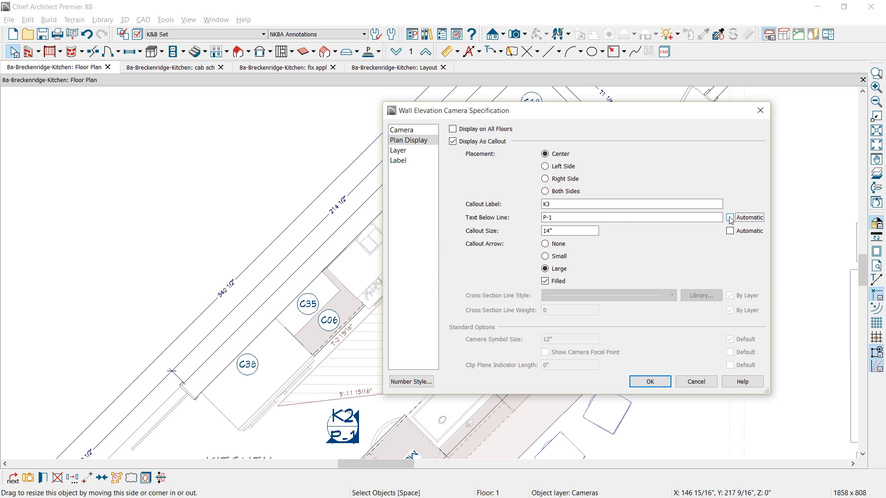
left_click(662, 381)
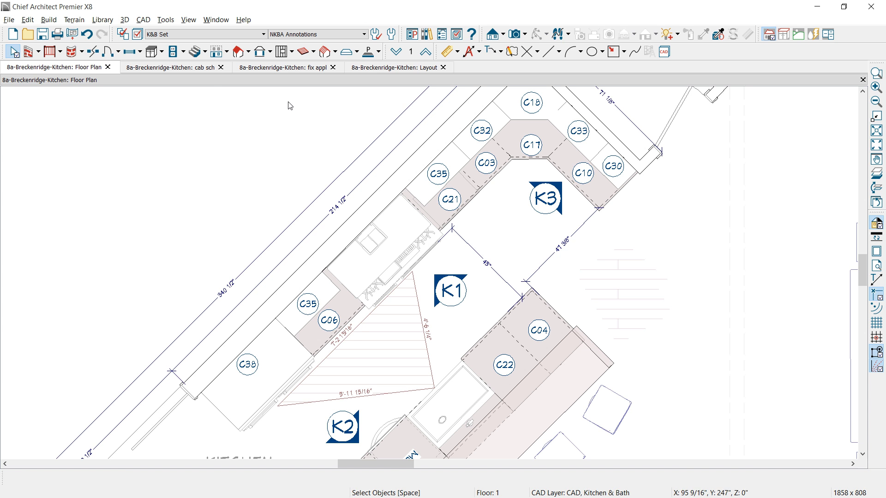
Step: Turn off the labels and the label callout in the cabinet schedule's specification
left_click(200, 68)
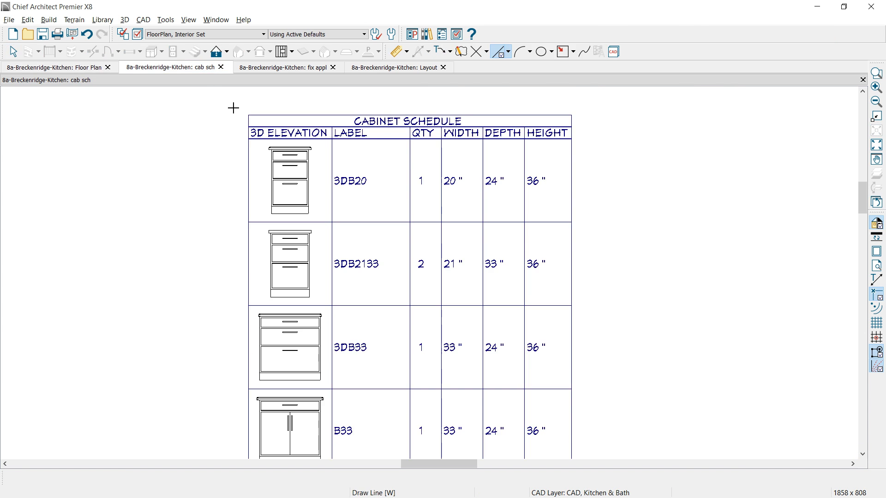
left_click(418, 294)
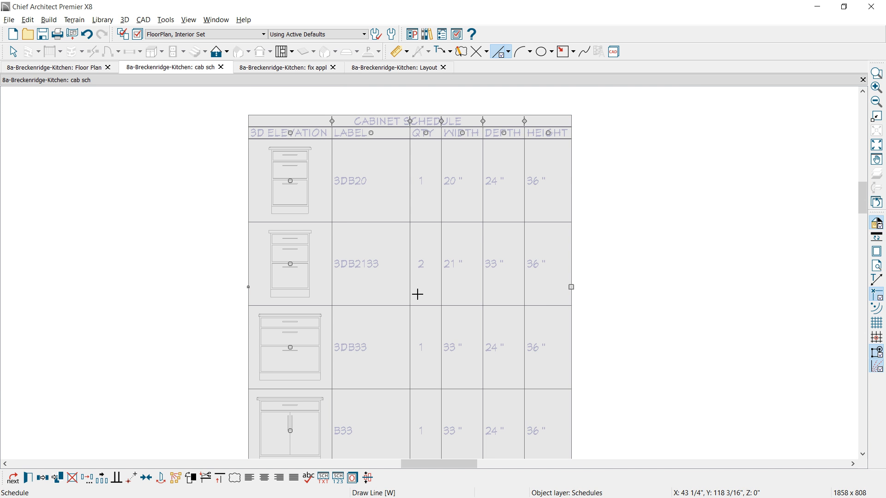
double_click(417, 294)
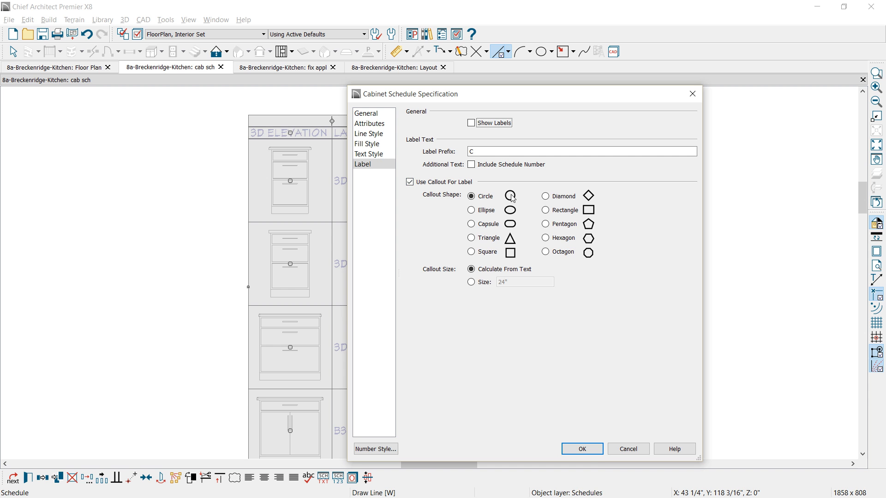
left_click(409, 183)
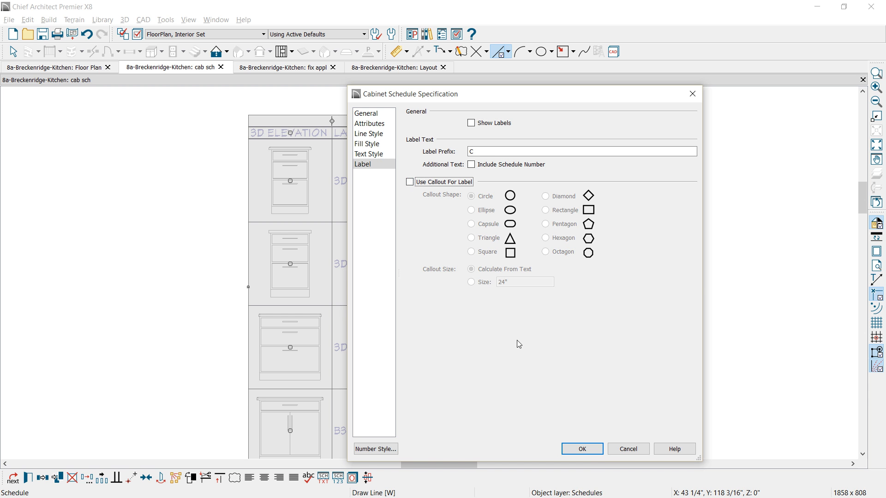
left_click(596, 450)
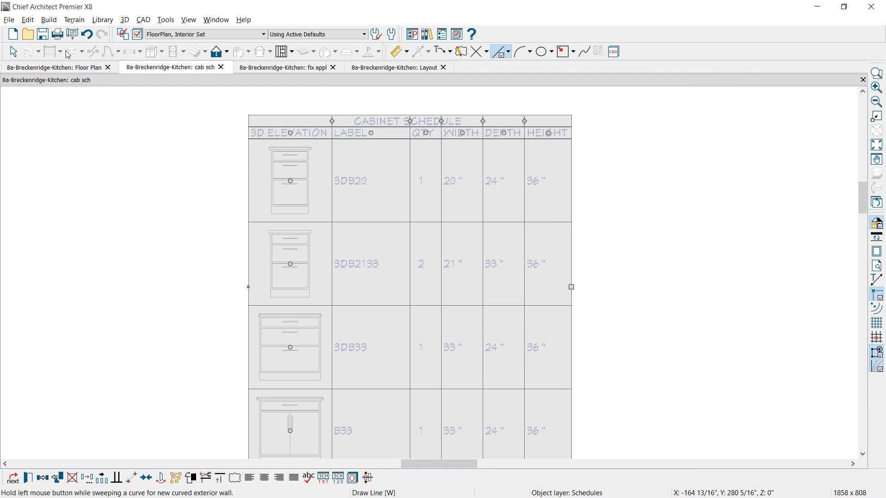
Step: Send the current screen of the floor plan to layout page 1 at 1/2 in = 1 ft
left_click(69, 69)
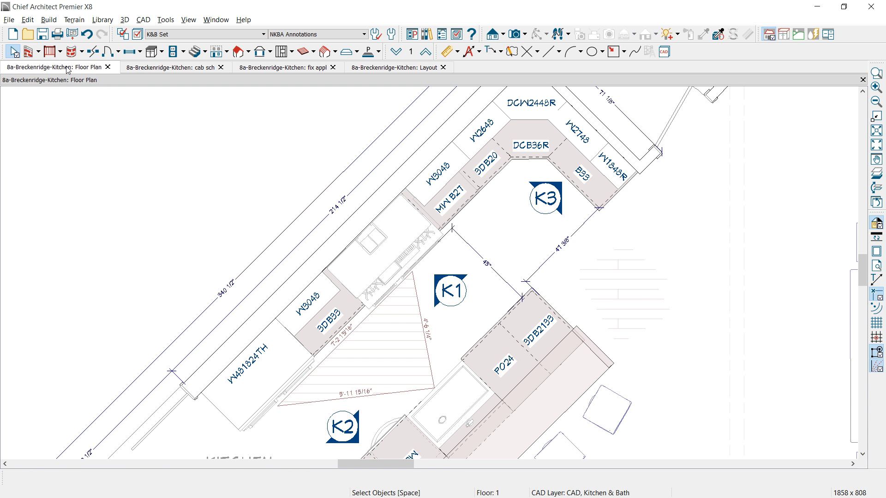
left_click(9, 20)
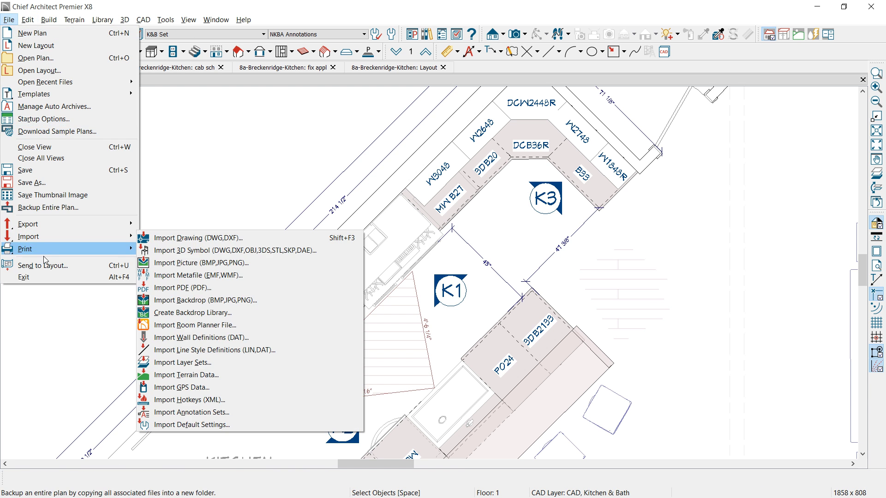
left_click(54, 265)
left_click(664, 304)
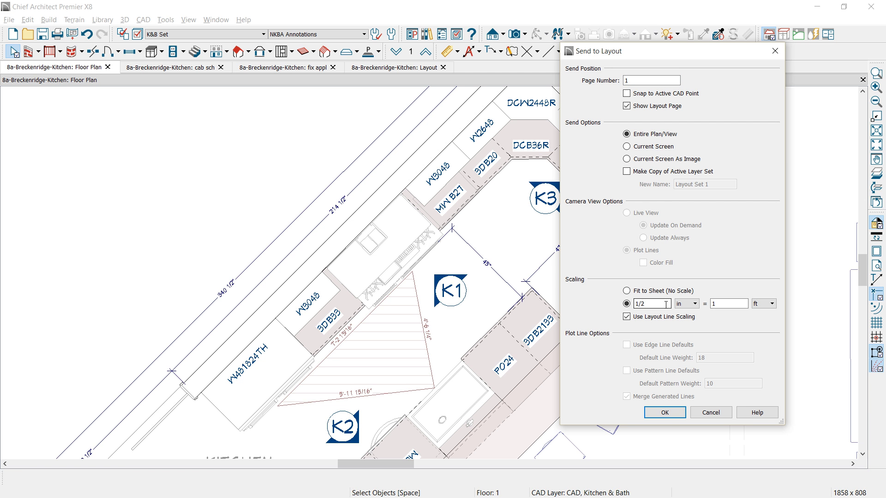
left_click(635, 148)
left_click(669, 417)
Step: Move the plan's layout box to the sheet's empty upper-left area and rotate it to -45° so the kitchen walls run square to the sheet
middle_click_drag(467, 319, 739, 416)
left_click(638, 416)
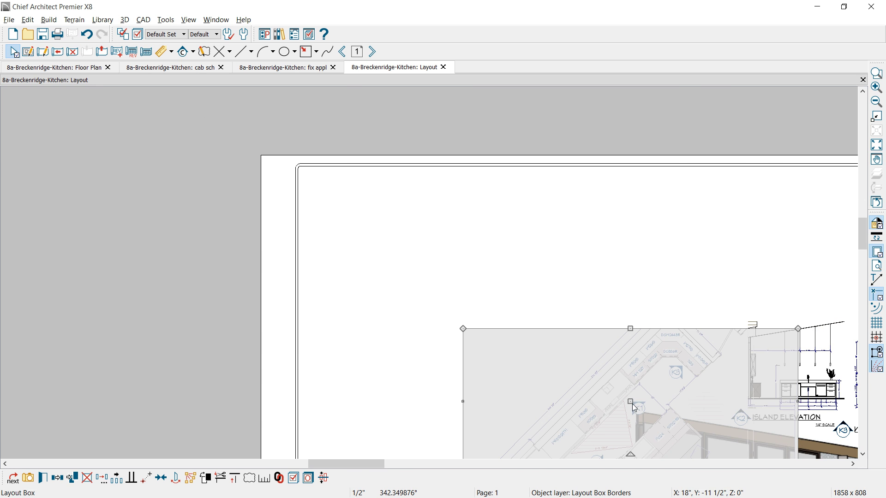
left_click_drag(630, 401, 526, 265)
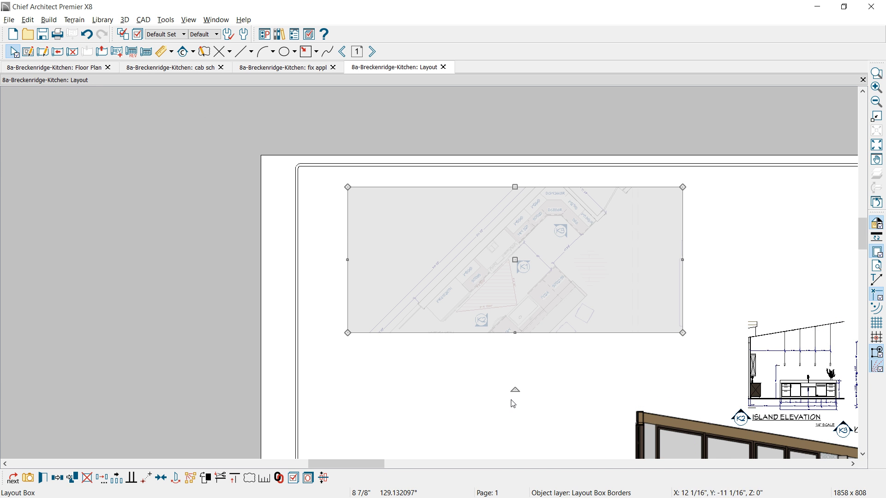
left_click_drag(513, 390, 413, 396)
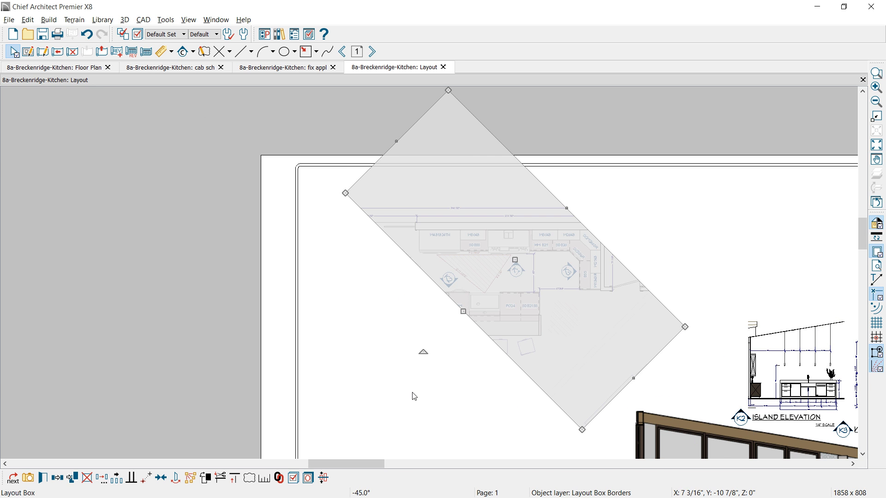
Step: Fit the plan box into the sheet's upper-left corner and adjust its edges to include the whole kitchen and stools while cropping the surroundings
left_click_drag(466, 311, 432, 343)
left_click_drag(567, 209, 585, 199)
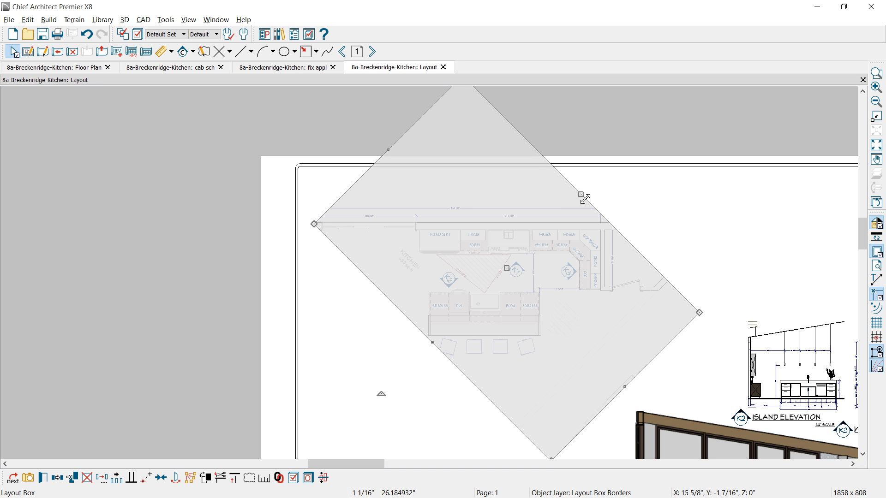
left_click_drag(507, 268, 418, 228)
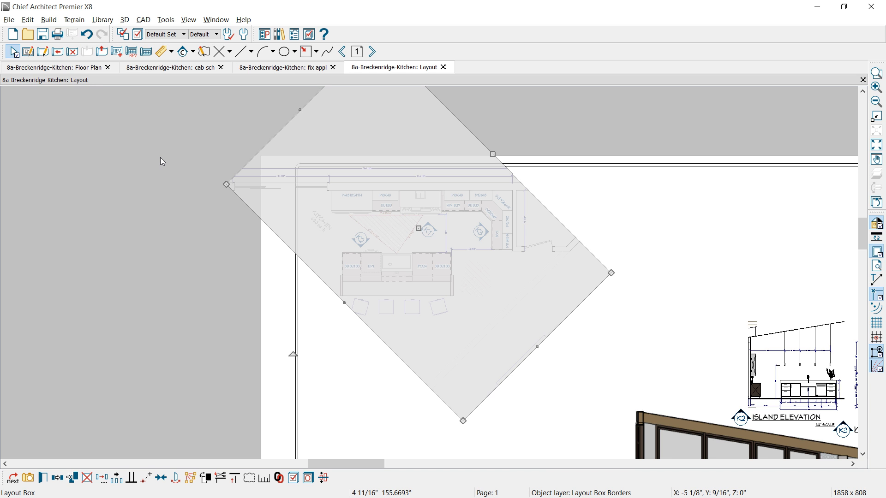
left_click_drag(536, 348, 480, 300)
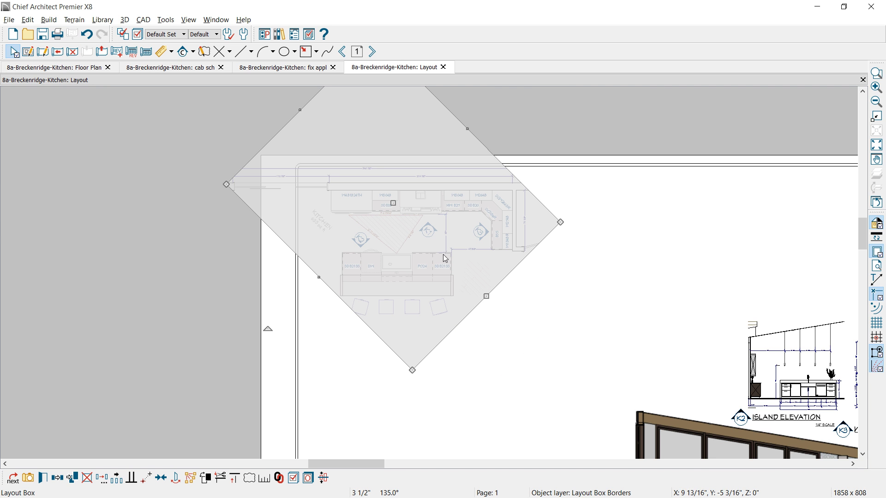
left_click_drag(300, 110, 339, 161)
Step: Copy the ISLAND ELEVATION title text to the space beside the stools of the floor plan
left_click(787, 422)
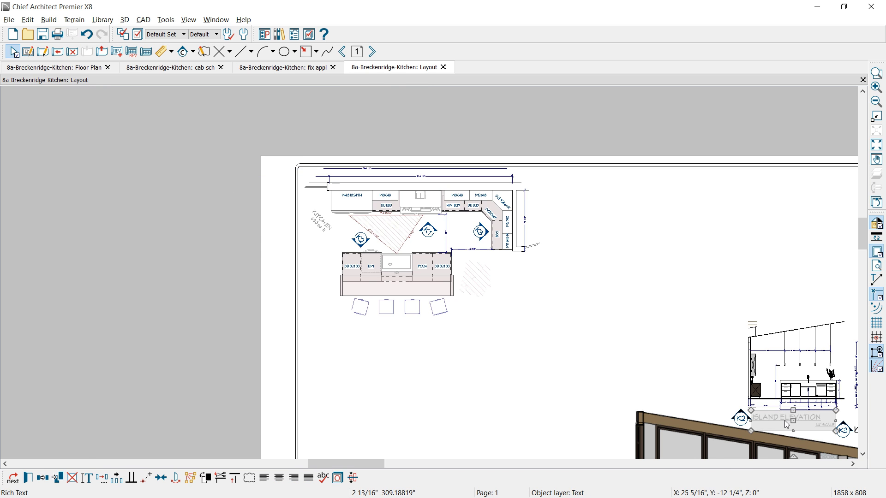
left_click(43, 477)
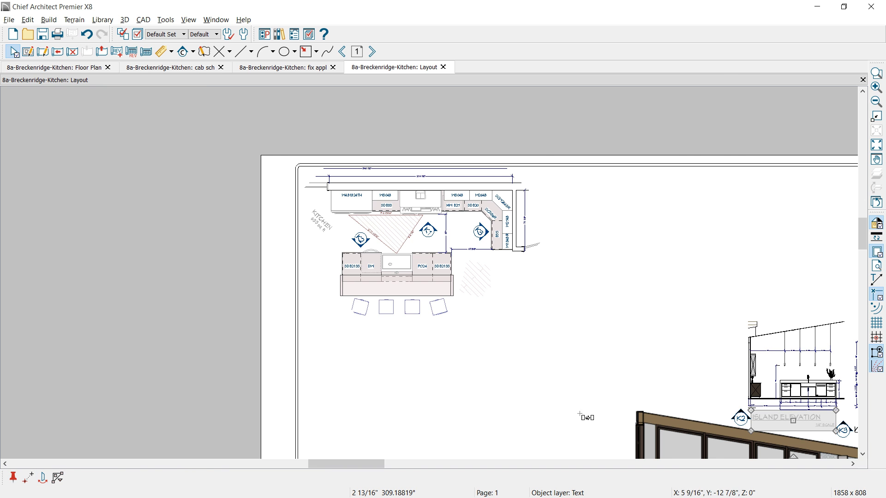
left_click_drag(793, 421, 504, 309)
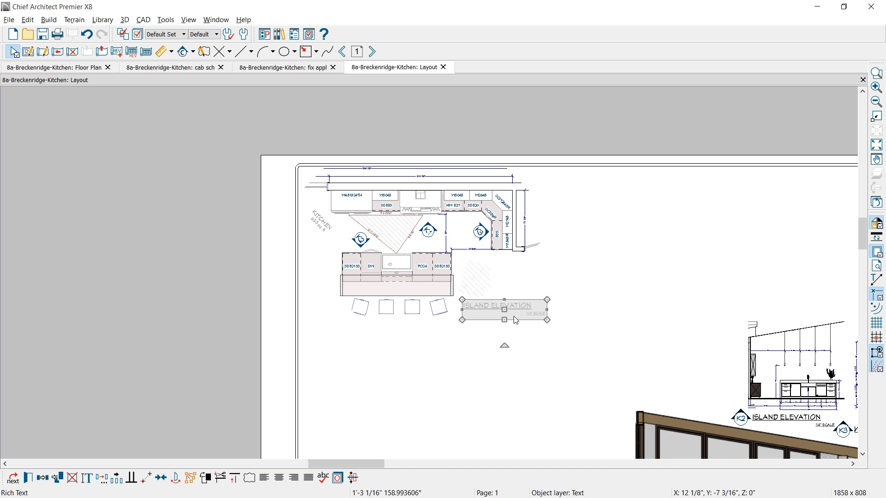
Step: Reword the copied title as KITCHEN FLOOR PLAN and change its scale line to 1/2" SCALE
double_click(512, 318)
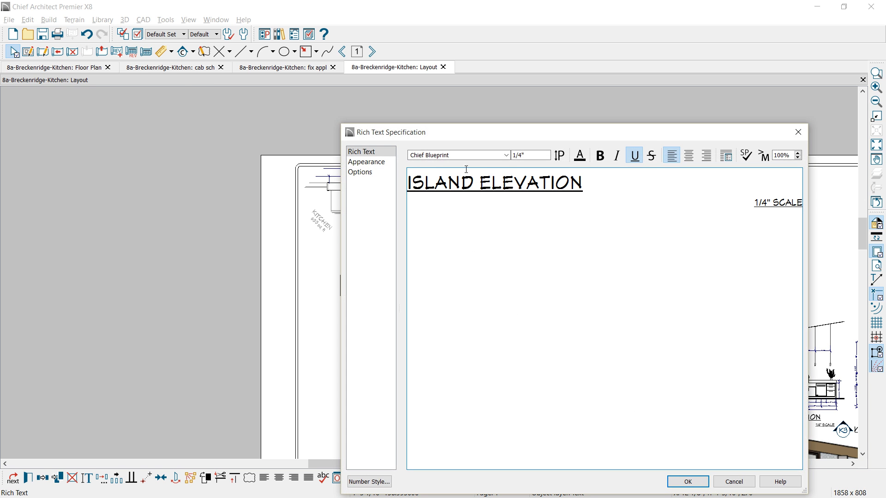
double_click(409, 181)
type("KITCHEN FLOO")
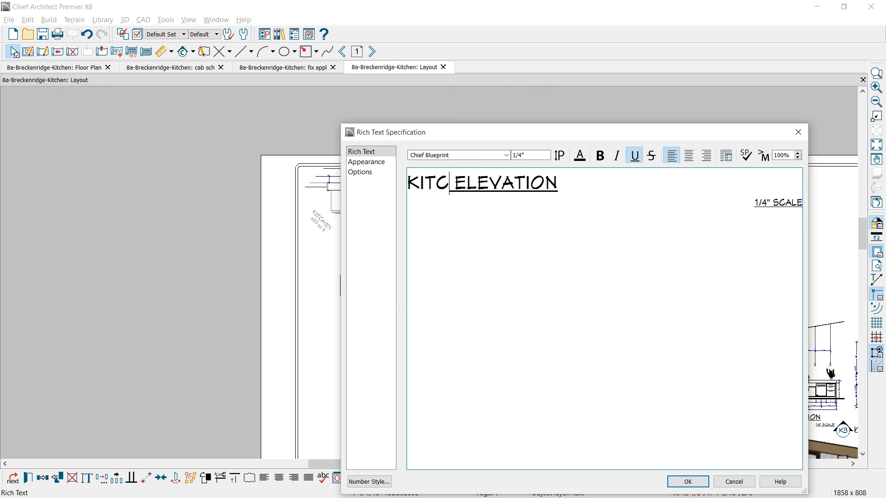
type("R PLAN")
key("Delete")
key("Delete")
key("Delete")
key("Delete")
key("Delete")
key("Delete")
key("Delete")
key("Delete")
key("Delete")
key("Delete")
left_click(767, 203)
left_click(687, 481)
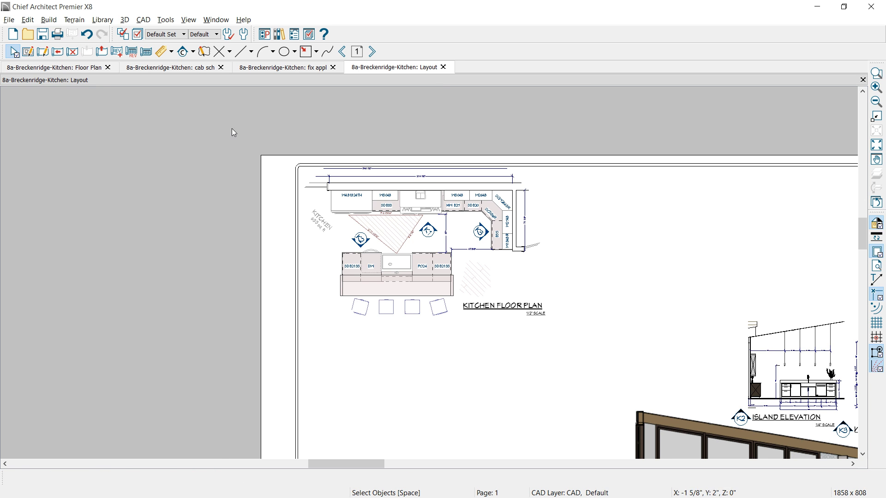
Step: Send the current screen of the cabinet schedule to layout page 1 at 3/16 in = 1 ft
left_click(187, 70)
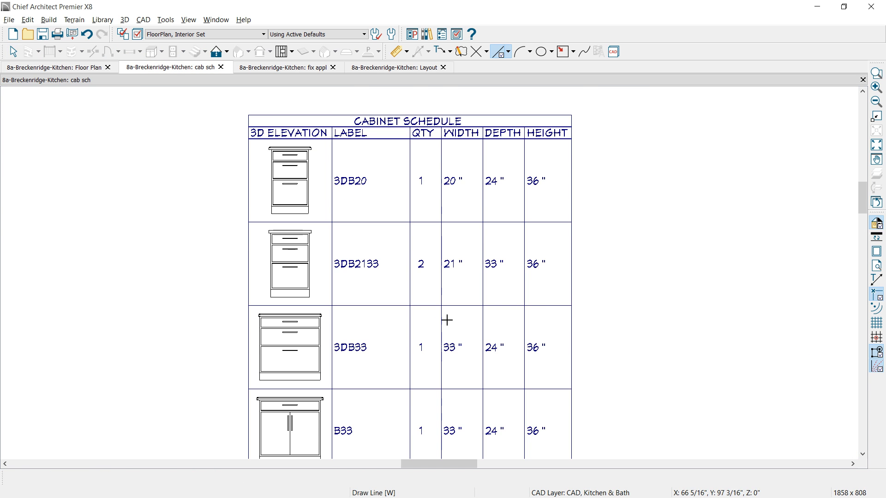
left_click(8, 20)
left_click(34, 265)
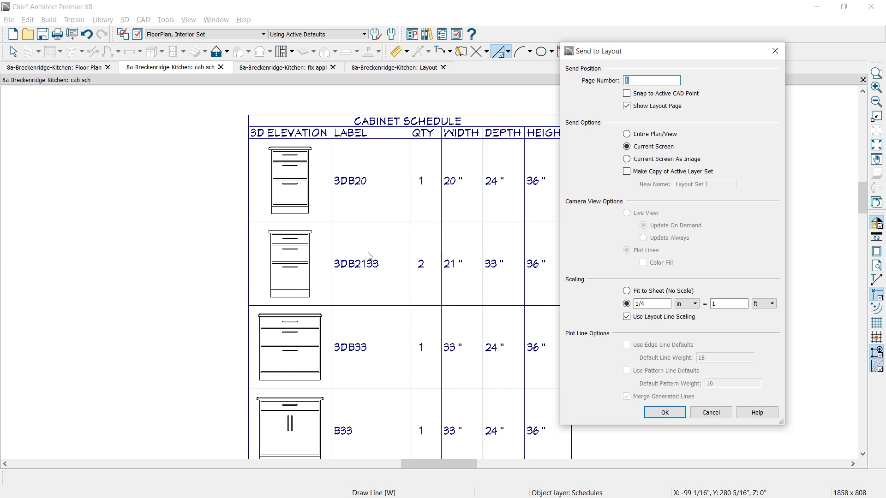
left_click_drag(668, 304, 597, 303)
type("3/1")
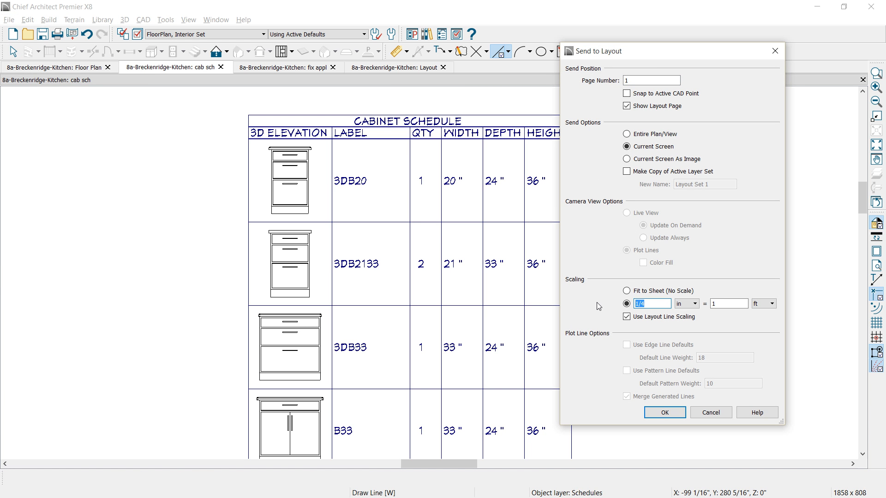
type("6")
left_click(664, 412)
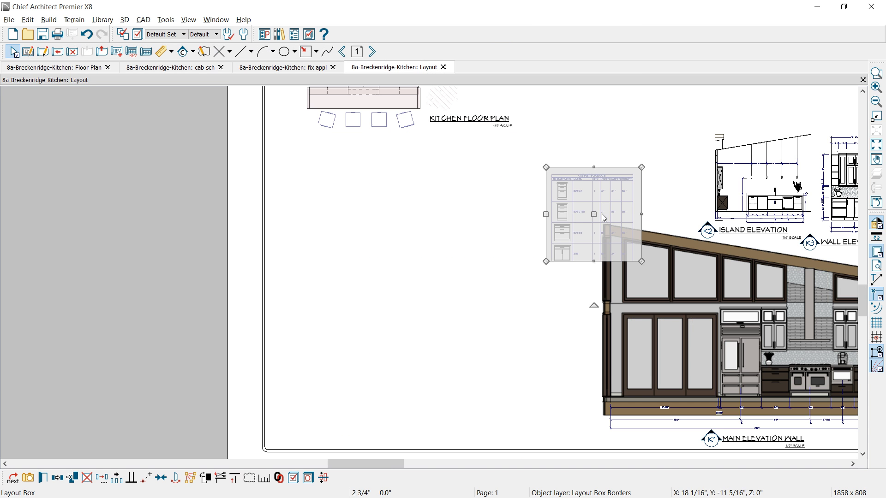
Step: Place the cabinet schedule beneath the floor plan along the sheet's left border and stretch its box down to the lower border
left_click_drag(594, 214, 318, 182)
left_click_drag(318, 234, 319, 444)
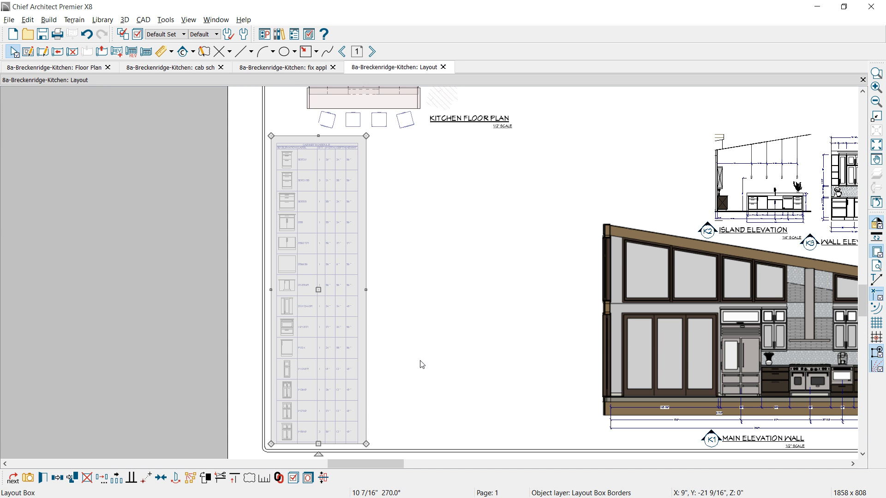
Step: Send the current screen of the fixture schedule to layout page 1 at 3/16 in = 1 ft and fit its box beside the cabinet schedule
left_click(296, 68)
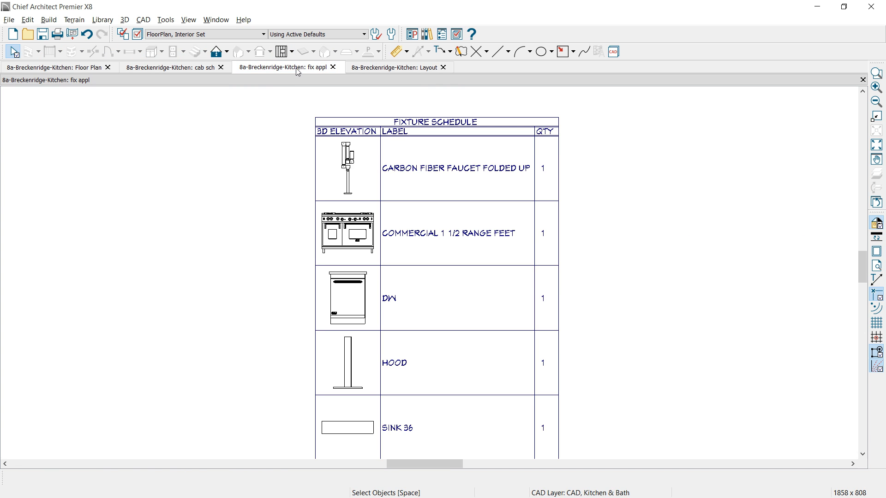
left_click(8, 19)
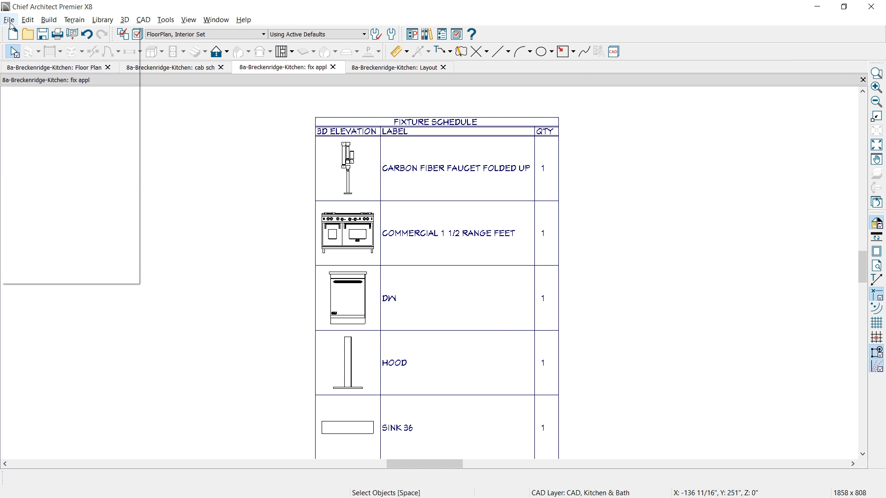
left_click(43, 265)
double_click(655, 303)
type("3/16")
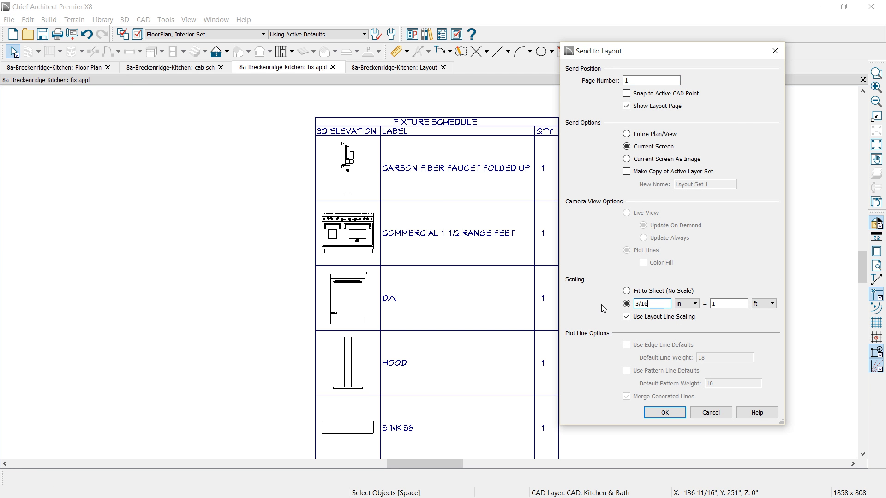
left_click(677, 413)
left_click(405, 213)
left_click_drag(405, 274, 421, 293)
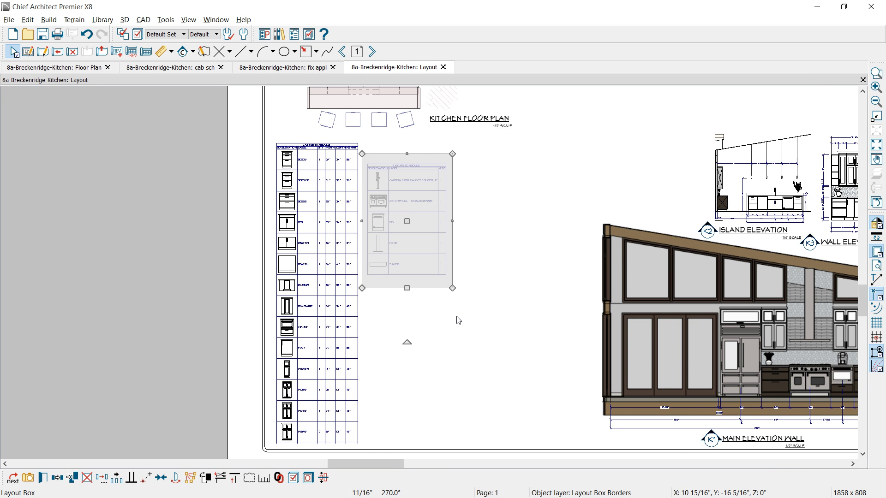
Step: Examine the last rows of the cabinet schedule in its CAD detail to see where the table ends
left_click(203, 70)
middle_click_drag(387, 350, 346, 217)
scroll(347, 226, "down", 4)
middle_click_drag(417, 377, 402, 222)
scroll(402, 222, "down", 1)
middle_click_drag(450, 358, 441, 242)
scroll(315, 326, "up", 1)
scroll(316, 326, "up", 1)
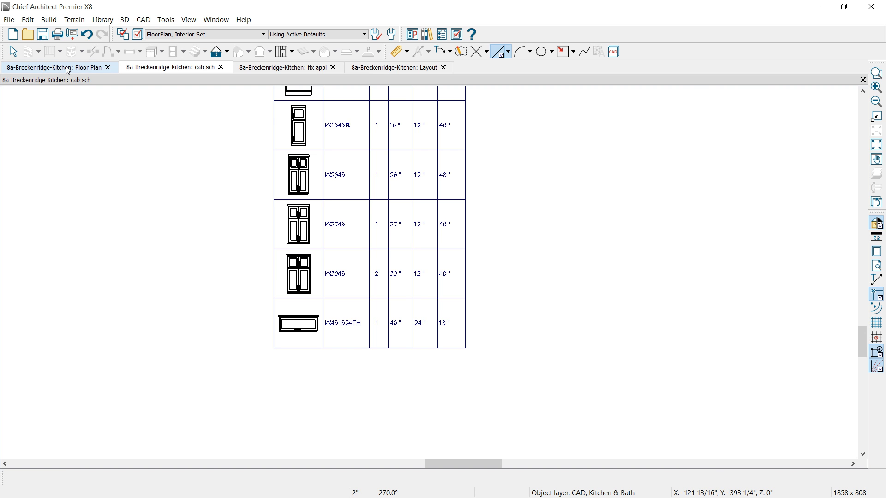
Step: Stretch the cabinet schedule's layout box downward to include its last row and shift it up to fit inside the sheet border
left_click(394, 68)
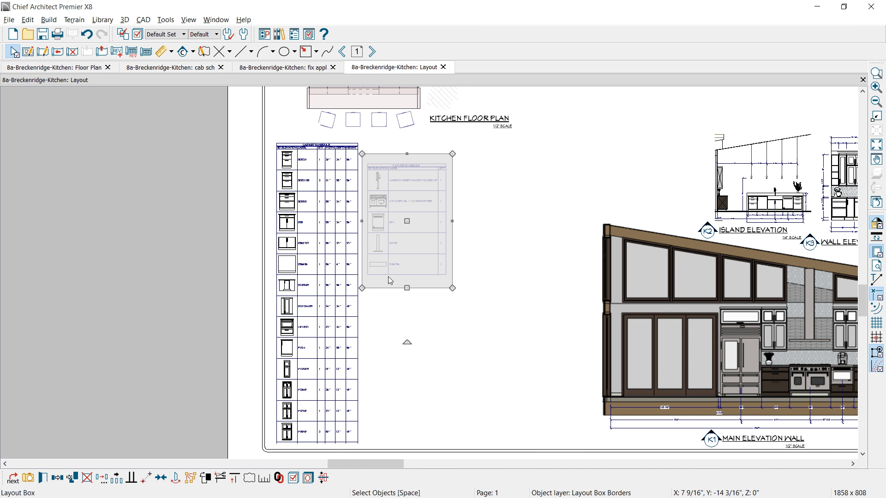
middle_click_drag(401, 368, 415, 293)
scroll(325, 312, "down", 1)
left_click(326, 313)
mouse_move(333, 350)
left_mouse_down()
mouse_move(333, 377)
mouse_move(333, 366)
left_mouse_up()
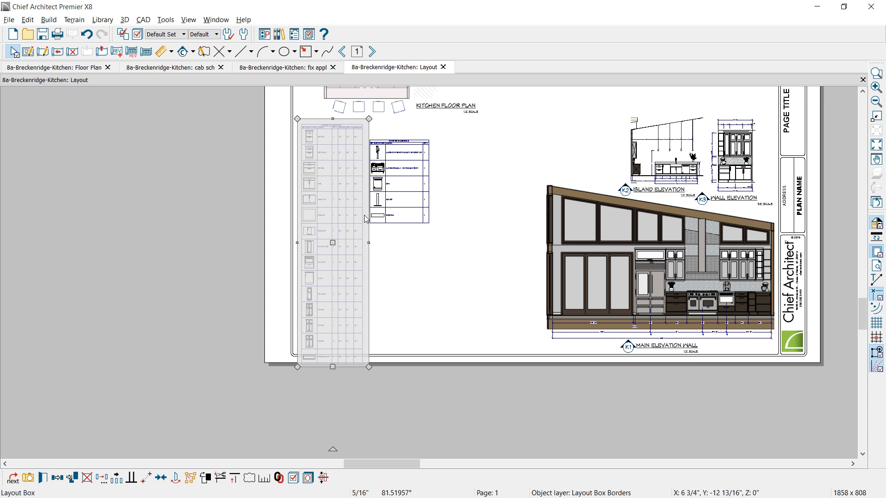
left_click_drag(333, 240, 332, 226)
left_click(446, 190)
Step: Open the kitchen floor plan from its layout box and turn off display of the "Furniture, Interior" layer, then return to the layout
middle_click_drag(446, 191, 447, 328)
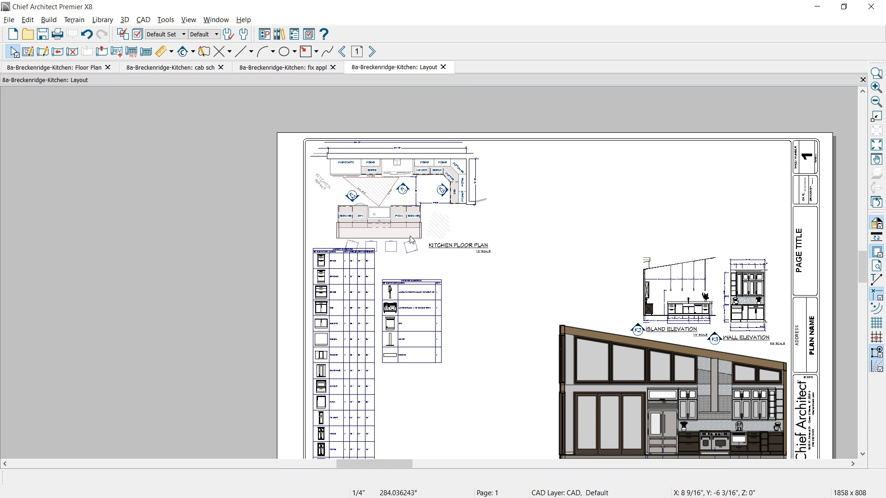
left_click(400, 223)
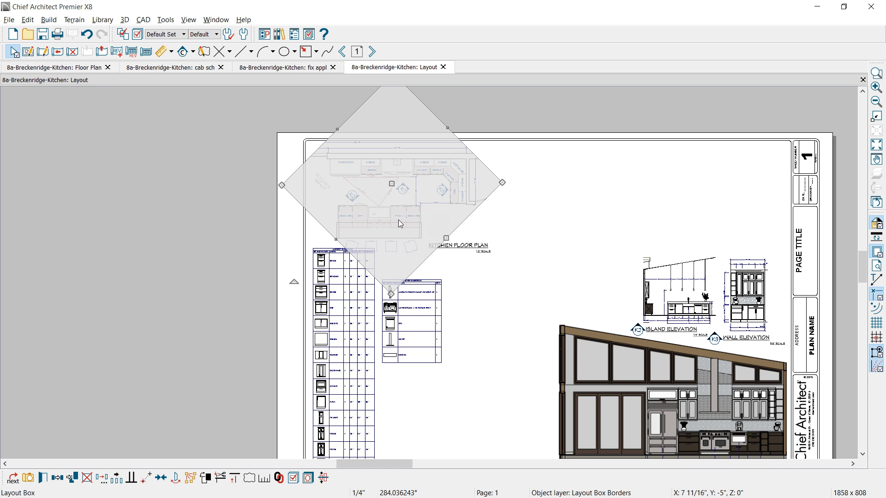
double_click(391, 185)
left_click(571, 399)
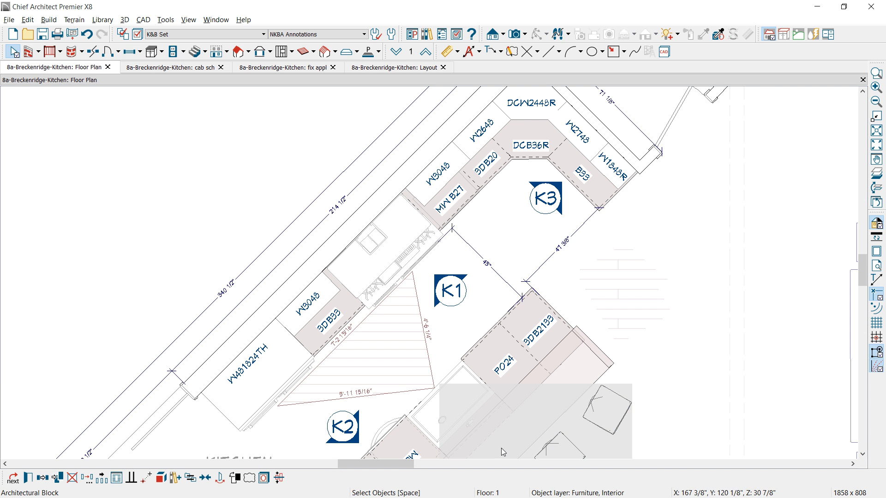
left_click(264, 478)
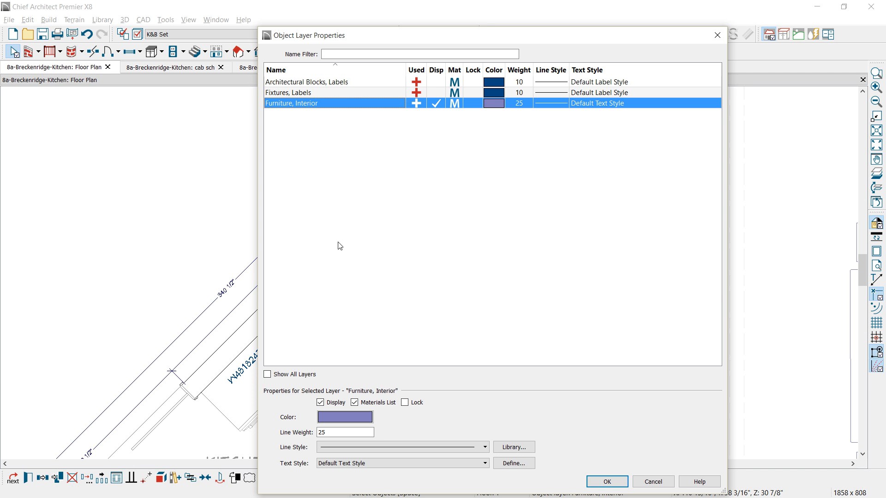
left_click(435, 104)
left_click(606, 481)
left_click(389, 68)
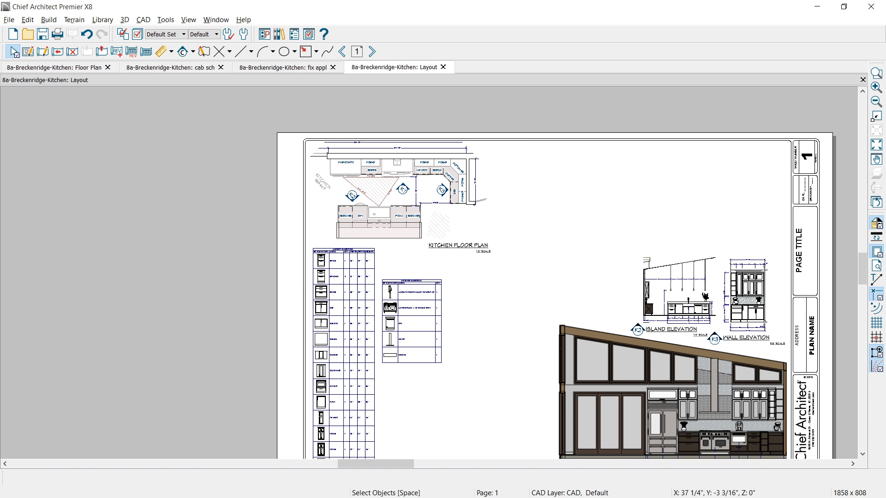
Step: Insert the Breckenridge-kitchen-rt.jpg rendering, set its width to 15 in, and fit it in the sheet's upper-right area above the elevations
left_click_drag(603, 184, 595, 204)
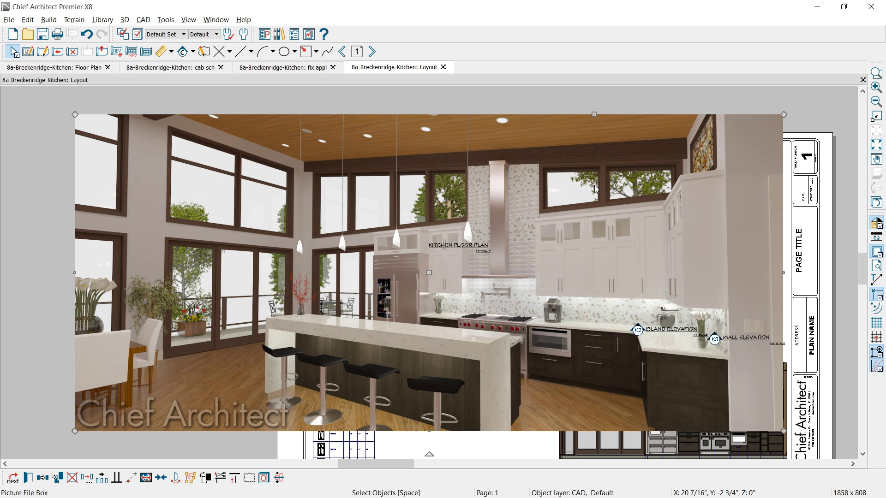
double_click(594, 184)
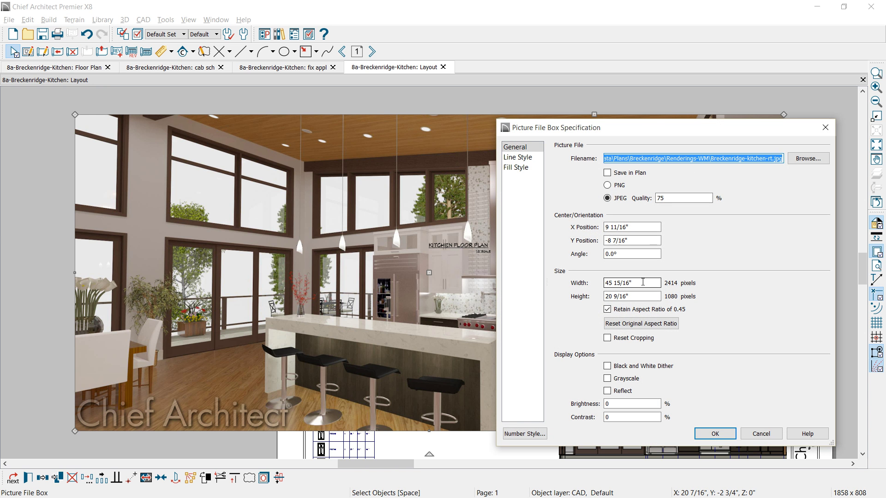
left_click(645, 284)
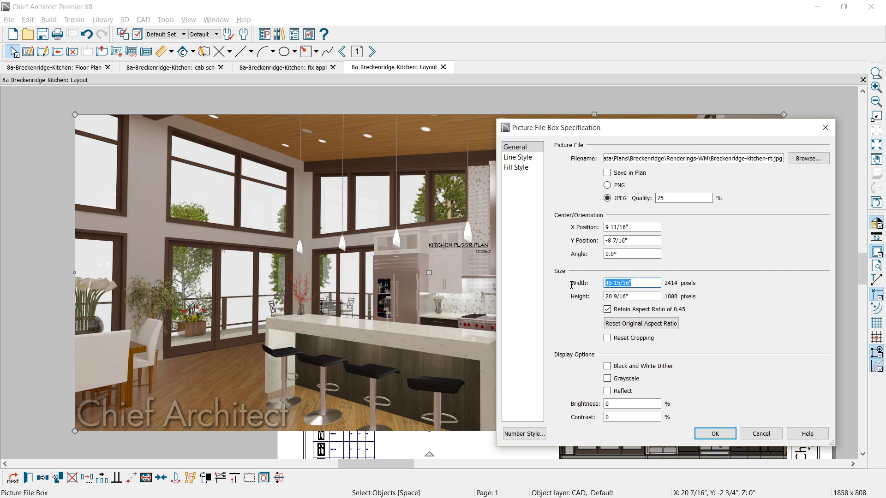
type("15")
key("Return")
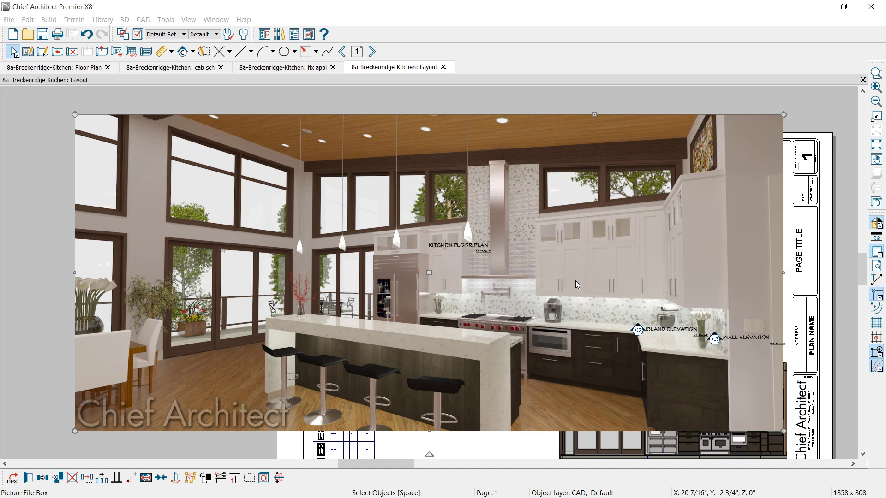
left_click_drag(425, 286, 671, 197)
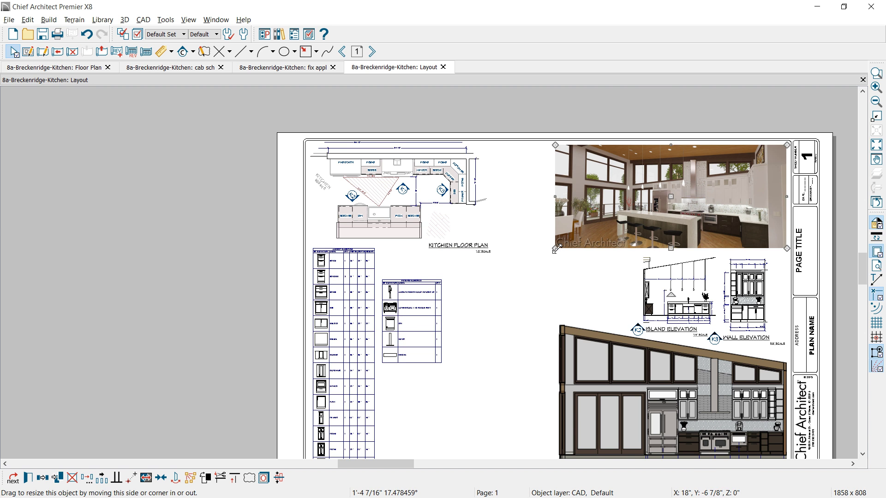
left_click_drag(554, 251, 547, 252)
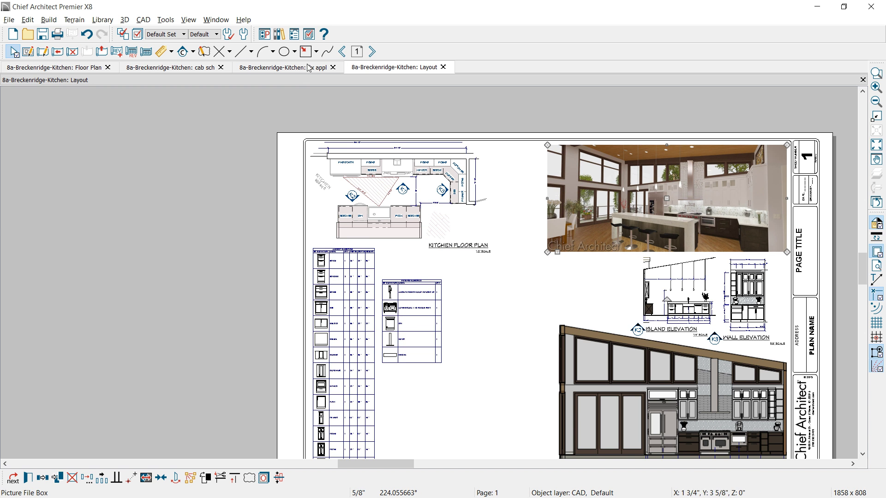
Step: Place the "notes, cabinet" block from the user catalog's Breckenridge Notes folder beneath the fixture schedule on the layout sheet
left_click(280, 34)
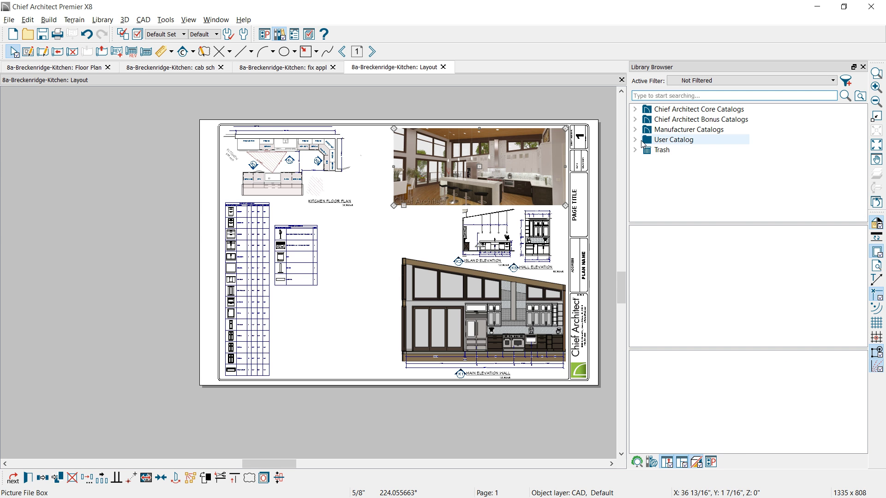
double_click(647, 139)
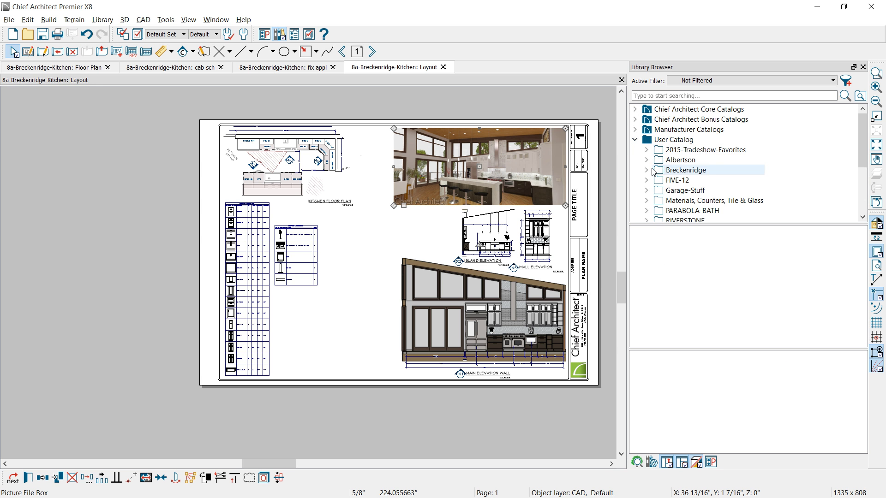
double_click(678, 170)
scroll(660, 175, "down", 2)
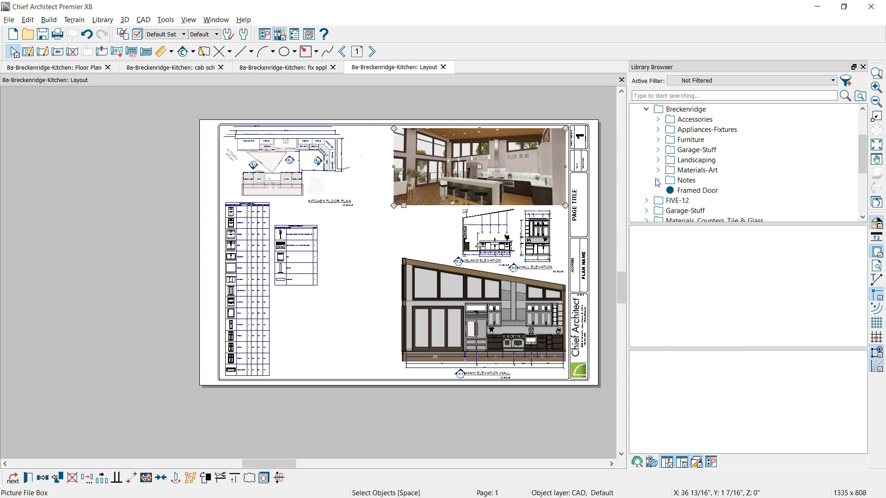
left_click(658, 180)
left_click(699, 190)
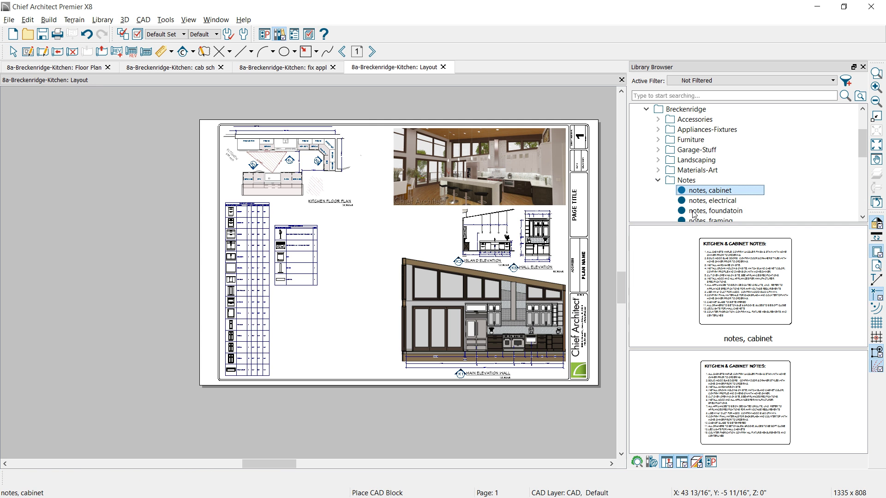
left_click(730, 298)
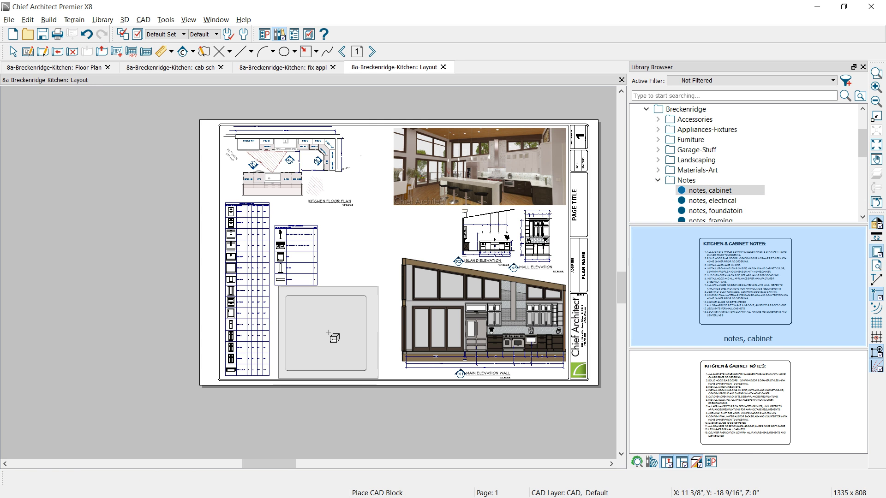
left_click(324, 331)
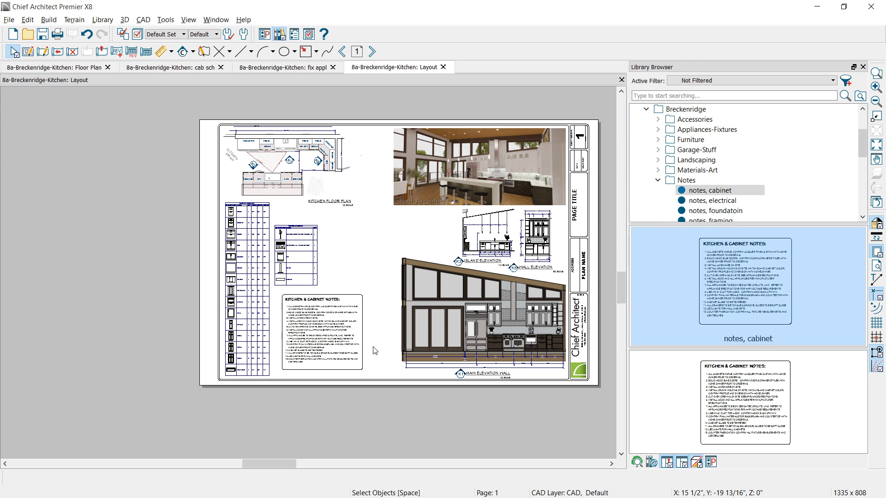